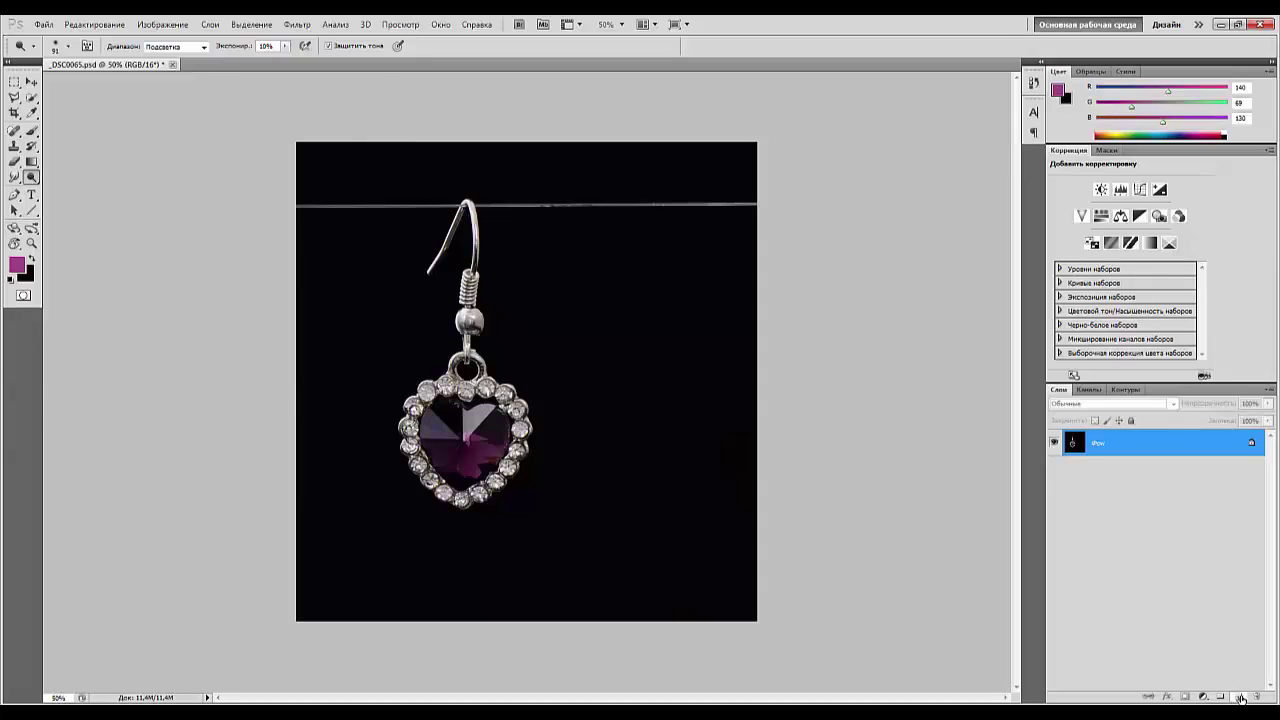
Create a new layer above the background and name it WORKFLOW.
{"action": "left_click", "coordinate": [1236, 699]}
{"action": "double_click", "coordinate": [1103, 444]}
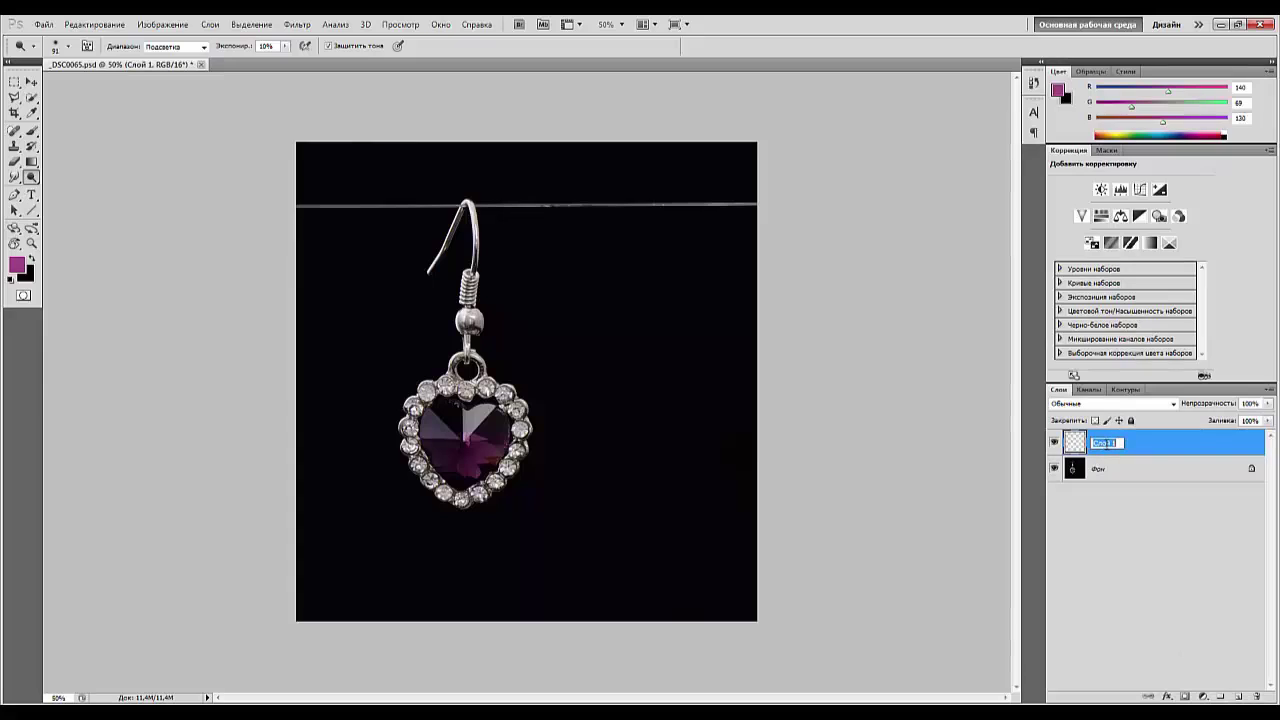
{"action": "type", "text": "WORKFLOW"}
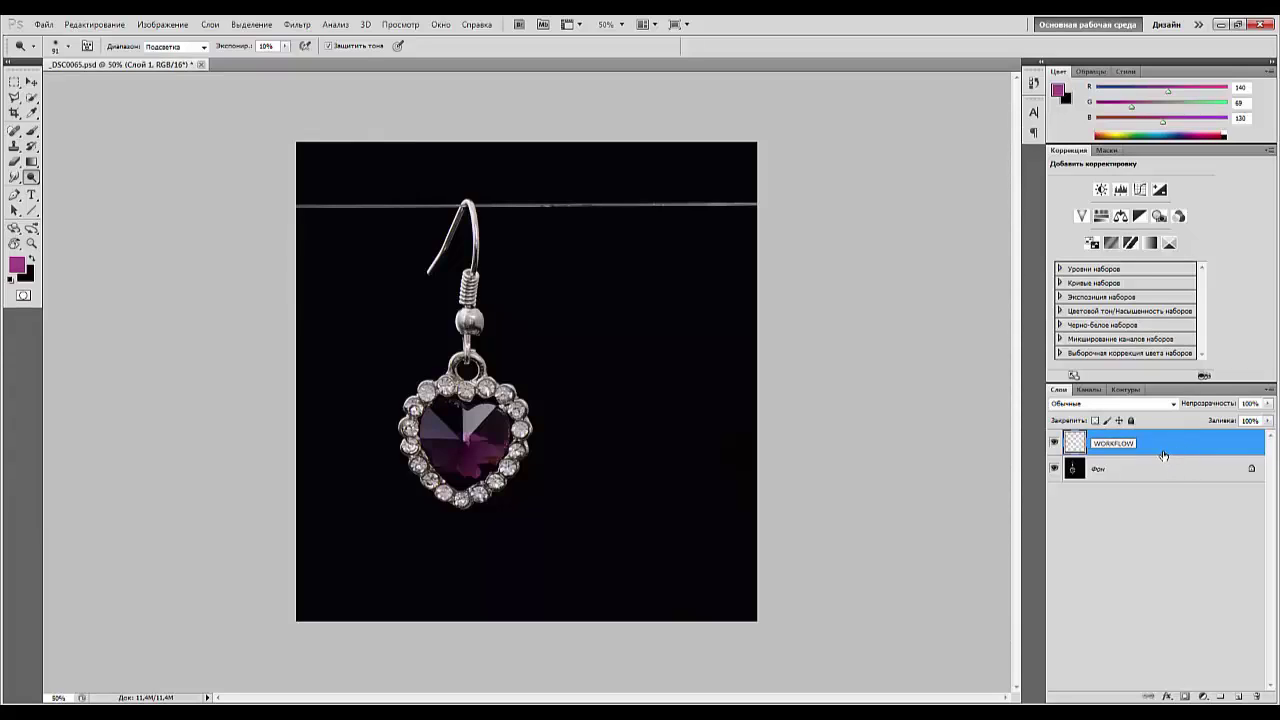
With a white 12 px Brush, circle the stretch of wire right of the earring hook on the WORKFLOW layer.
{"action": "left_click", "coordinate": [31, 131]}
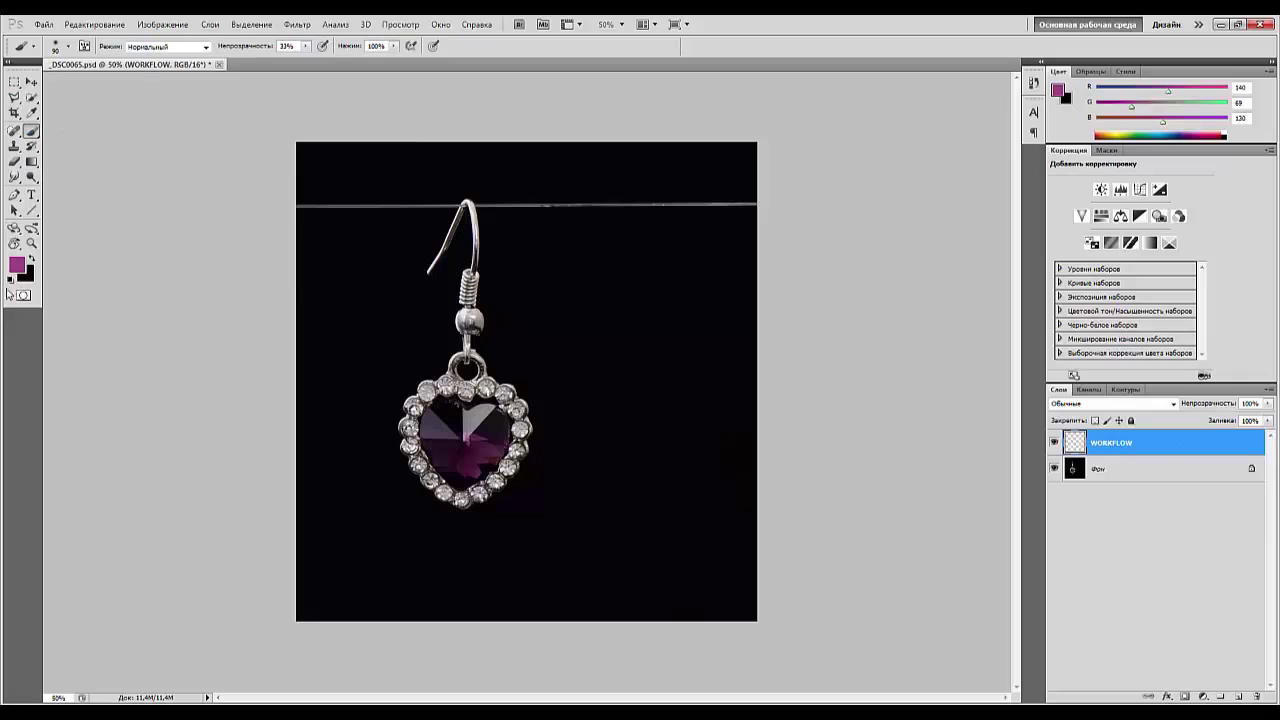
{"action": "left_click", "coordinate": [13, 280]}
{"action": "left_click", "coordinate": [32, 260]}
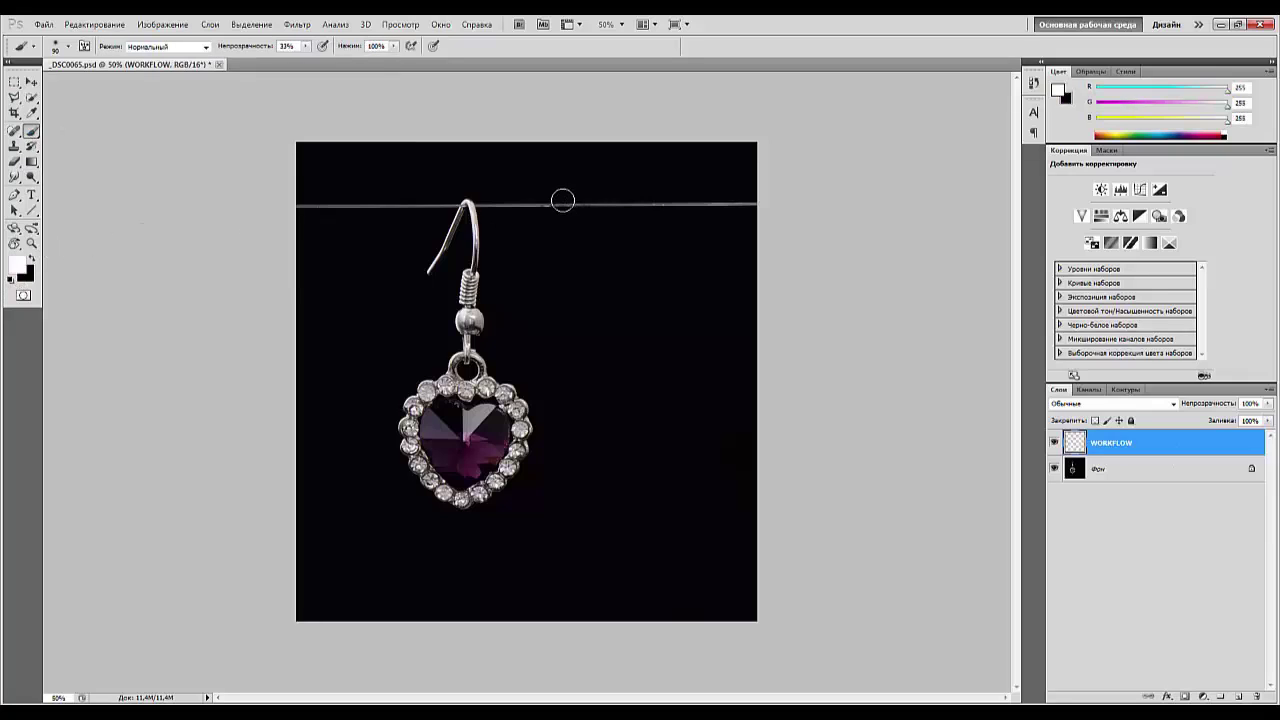
{"action": "right_click", "coordinate": [604, 226]}
{"action": "left_click_drag", "start_coordinate": [677, 254], "coordinate": [625, 253]}
{"action": "key", "text": "Return"}
{"action": "mouse_move", "coordinate": [513, 188]}
{"action": "left_mouse_down"}
{"action": "mouse_move", "coordinate": [604, 235]}
{"action": "mouse_move", "coordinate": [674, 236]}
{"action": "mouse_move", "coordinate": [588, 163]}
{"action": "mouse_move", "coordinate": [510, 188]}
{"action": "left_mouse_up"}
Set the Brush opacity to 100% and mark the wire left of the hook, the hook's free end and the metal bead.
{"action": "left_click_drag", "start_coordinate": [245, 47], "coordinate": [290, 47]}
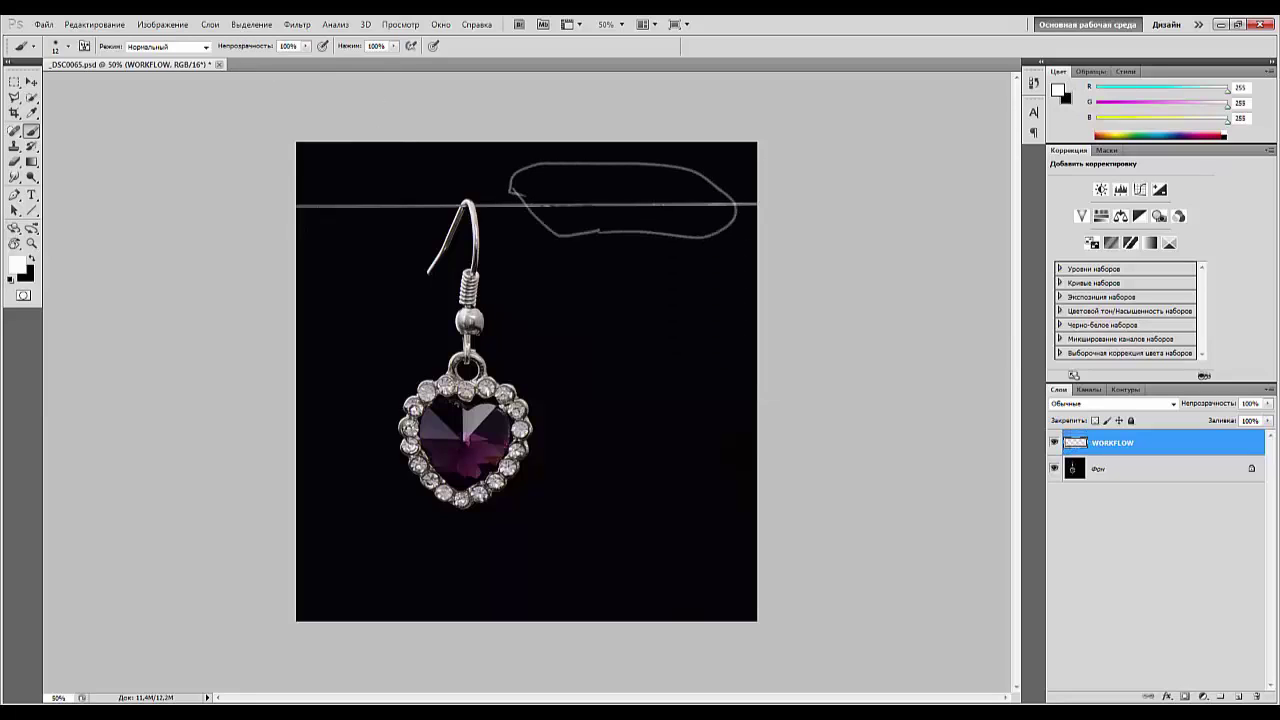
{"action": "mouse_move", "coordinate": [433, 197]}
{"action": "left_mouse_down"}
{"action": "mouse_move", "coordinate": [282, 206]}
{"action": "mouse_move", "coordinate": [439, 184]}
{"action": "left_mouse_up"}
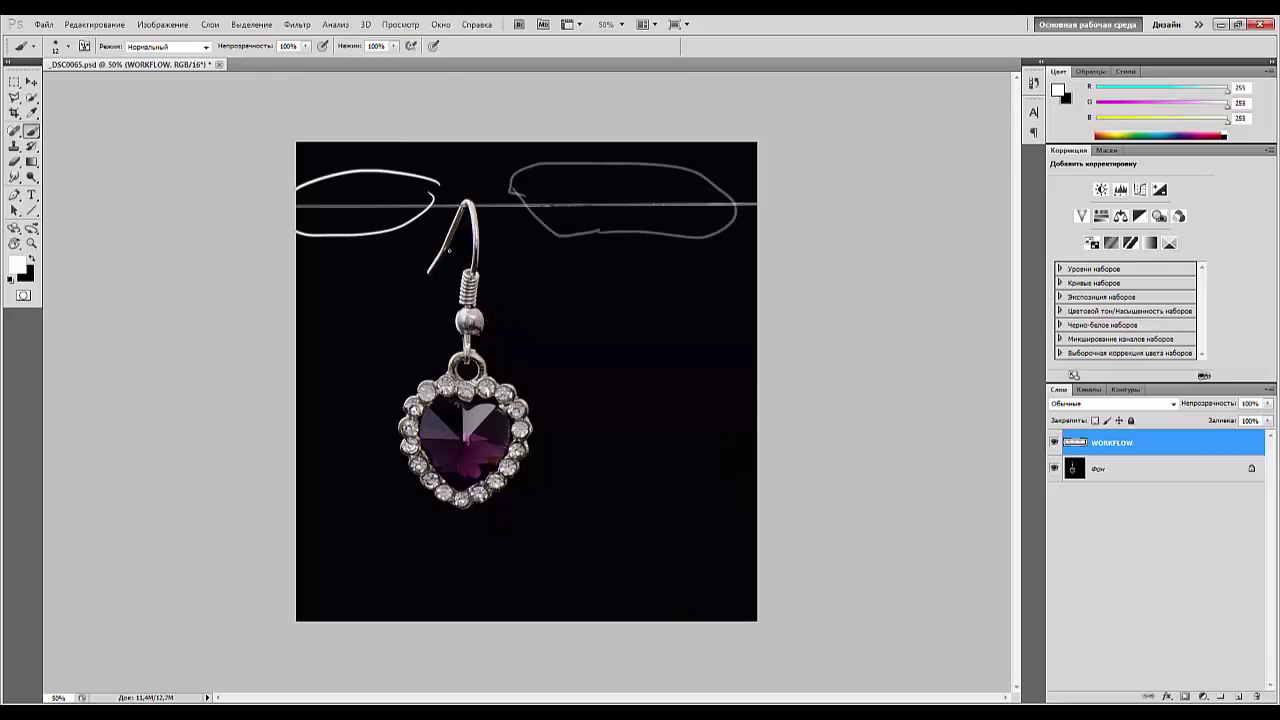
{"action": "left_click_drag", "start_coordinate": [431, 275], "coordinate": [440, 266]}
{"action": "left_click_drag", "start_coordinate": [493, 326], "coordinate": [490, 313]}
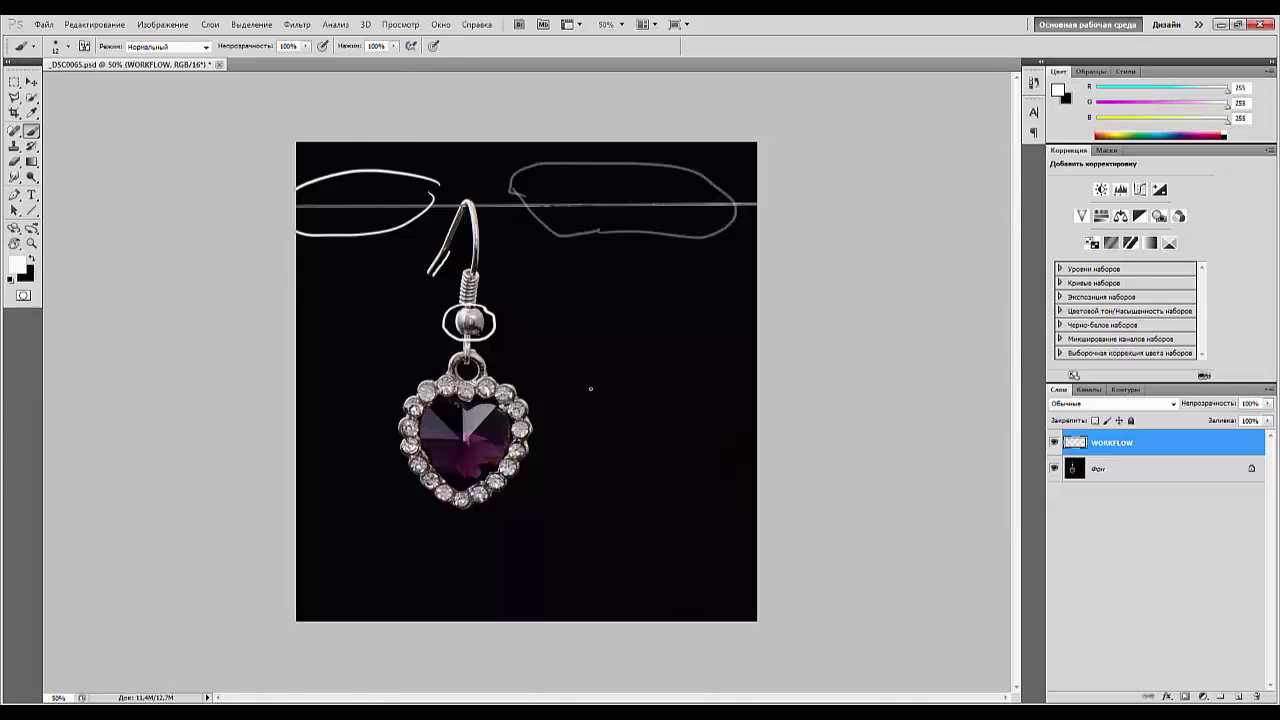
Mark both sides of the pendant ring, the lower-left crystal facet, and one rhinestone each at the heart's lower left and upper right.
{"action": "key", "text": "ctrl+1"}
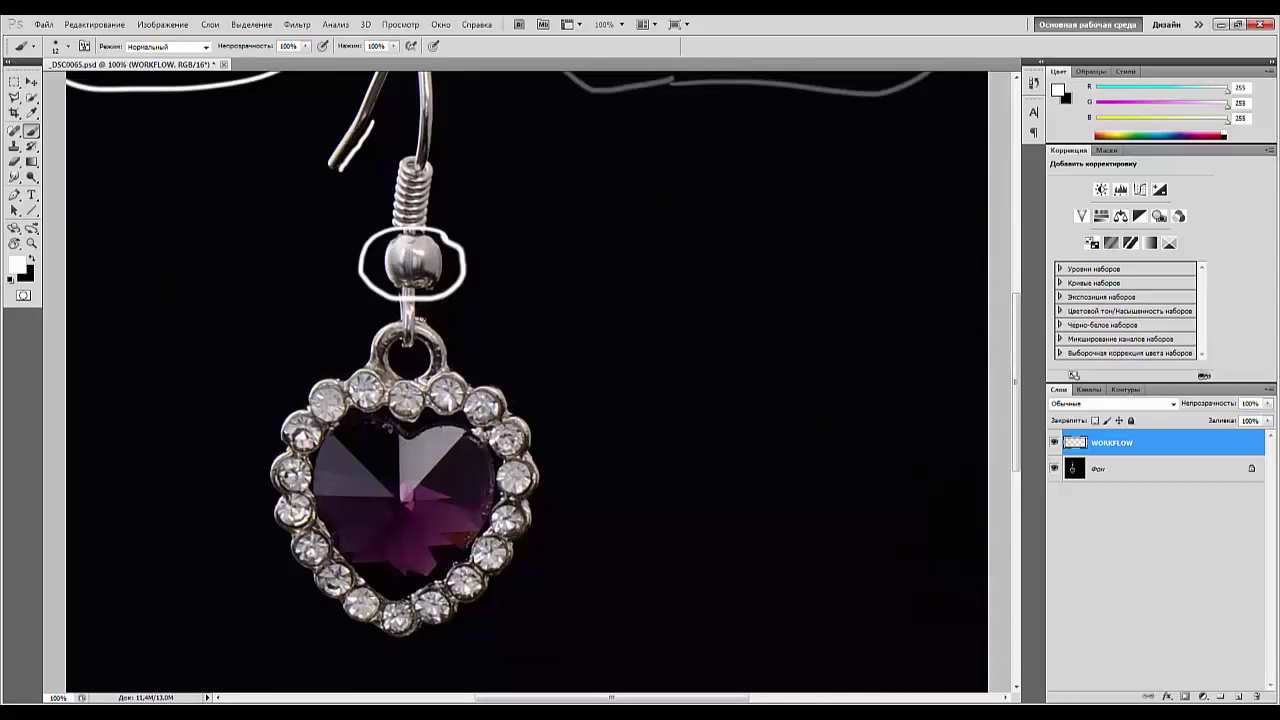
{"action": "mouse_move", "coordinate": [417, 342]}
{"action": "left_mouse_down"}
{"action": "mouse_move", "coordinate": [453, 360]}
{"action": "mouse_move", "coordinate": [430, 318]}
{"action": "mouse_move", "coordinate": [380, 364]}
{"action": "mouse_move", "coordinate": [366, 320]}
{"action": "mouse_move", "coordinate": [396, 318]}
{"action": "left_mouse_up"}
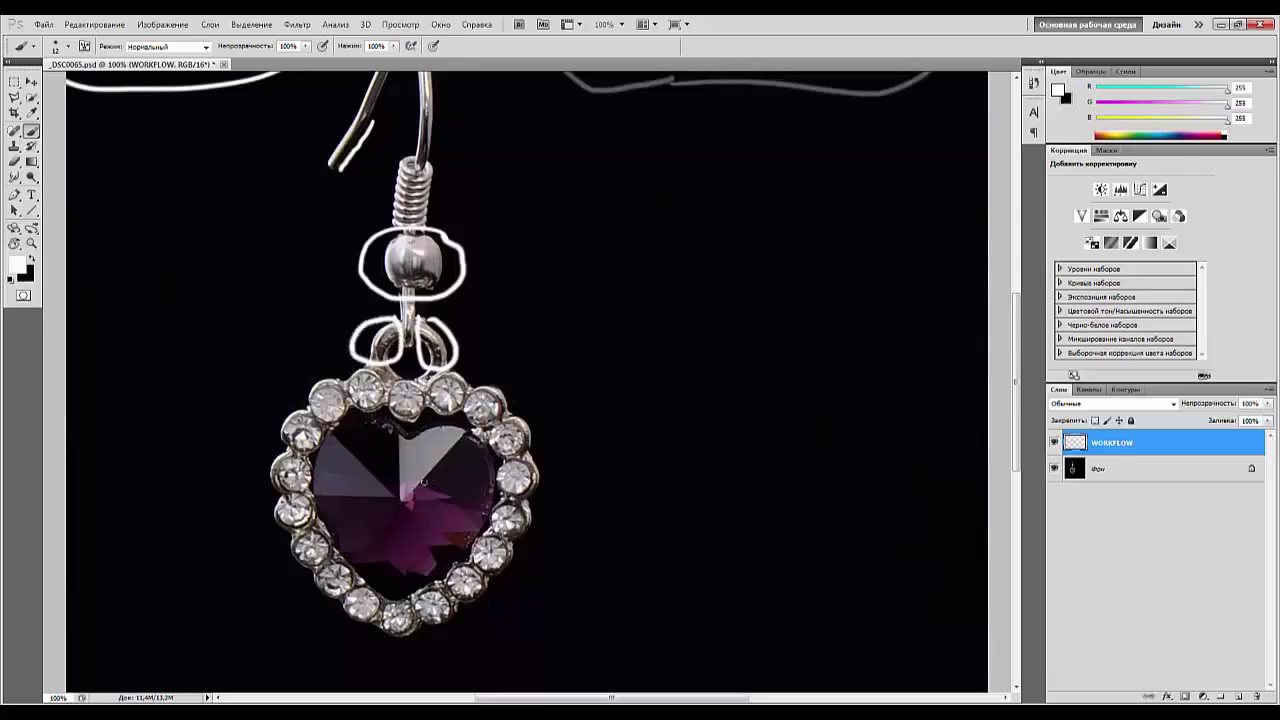
{"action": "left_click_drag", "start_coordinate": [368, 538], "coordinate": [349, 560]}
{"action": "mouse_move", "coordinate": [395, 514]}
{"action": "left_mouse_down"}
{"action": "mouse_move", "coordinate": [371, 580]}
{"action": "mouse_move", "coordinate": [338, 544]}
{"action": "mouse_move", "coordinate": [274, 565]}
{"action": "mouse_move", "coordinate": [302, 577]}
{"action": "left_mouse_up"}
{"action": "mouse_move", "coordinate": [520, 407]}
{"action": "left_mouse_down"}
{"action": "mouse_move", "coordinate": [494, 444]}
{"action": "mouse_move", "coordinate": [512, 408]}
{"action": "left_mouse_up"}
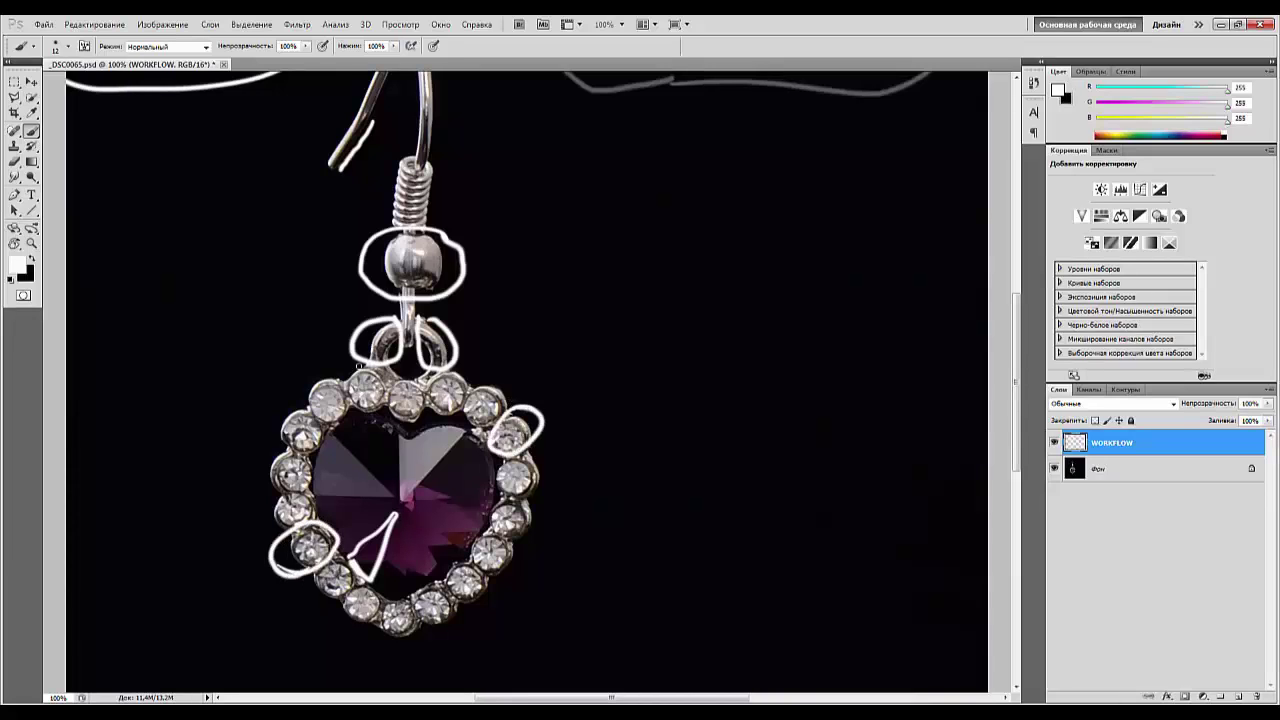
Circle the wire right of the hook again at full opacity and mark the metal edge beside the heart's upper-right rhinestones.
{"action": "key", "text": "ctrl+minus"}
{"action": "key", "text": "ctrl+minus"}
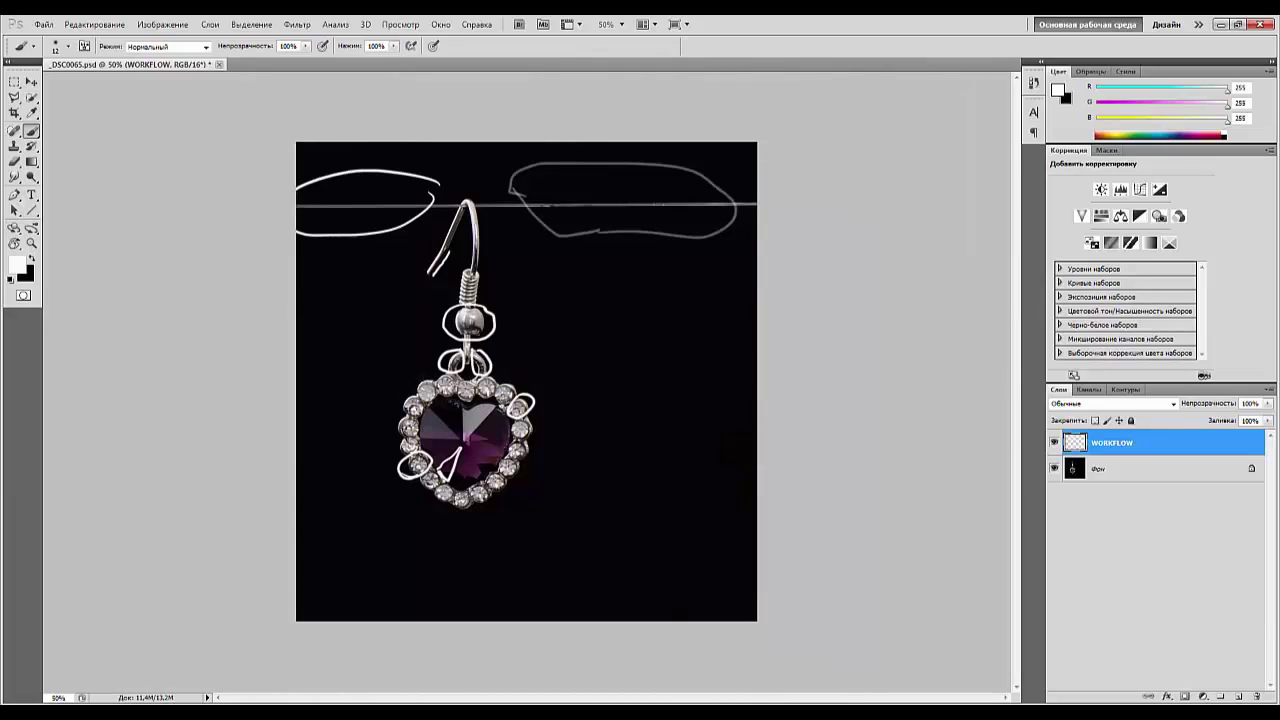
{"action": "mouse_move", "coordinate": [542, 176]}
{"action": "left_mouse_down"}
{"action": "mouse_move", "coordinate": [510, 171]}
{"action": "mouse_move", "coordinate": [612, 258]}
{"action": "mouse_move", "coordinate": [729, 238]}
{"action": "mouse_move", "coordinate": [681, 155]}
{"action": "mouse_move", "coordinate": [512, 172]}
{"action": "left_mouse_up"}
{"action": "key", "text": "ctrl+plus"}
{"action": "key", "text": "ctrl+plus"}
{"action": "key", "text": "ctrl+plus"}
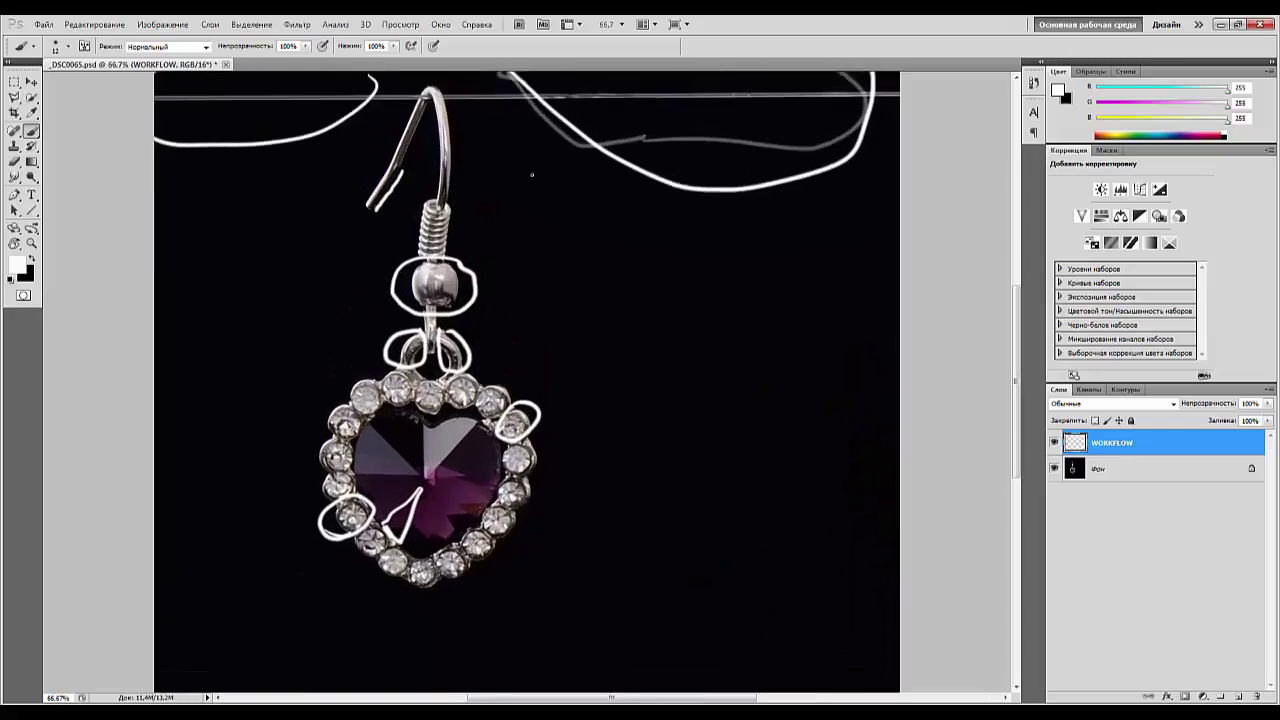
{"action": "key", "text": "ctrl+minus"}
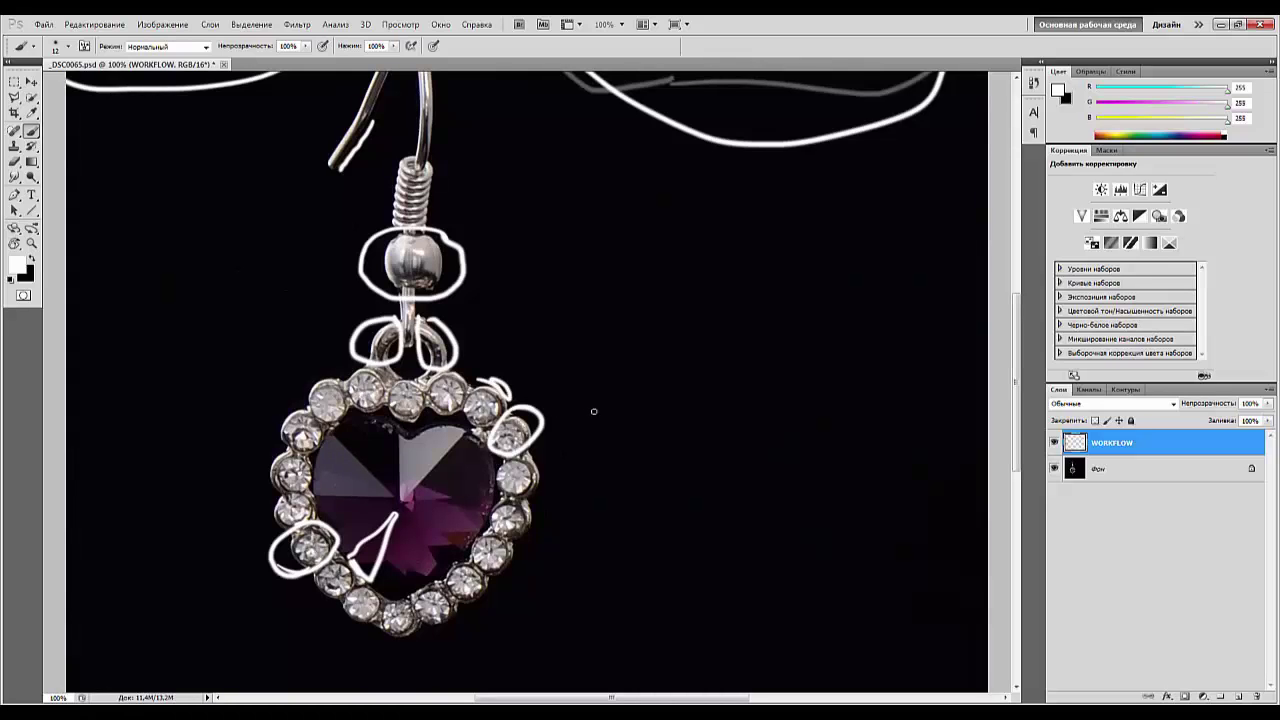
{"action": "key", "text": "ctrl+minus"}
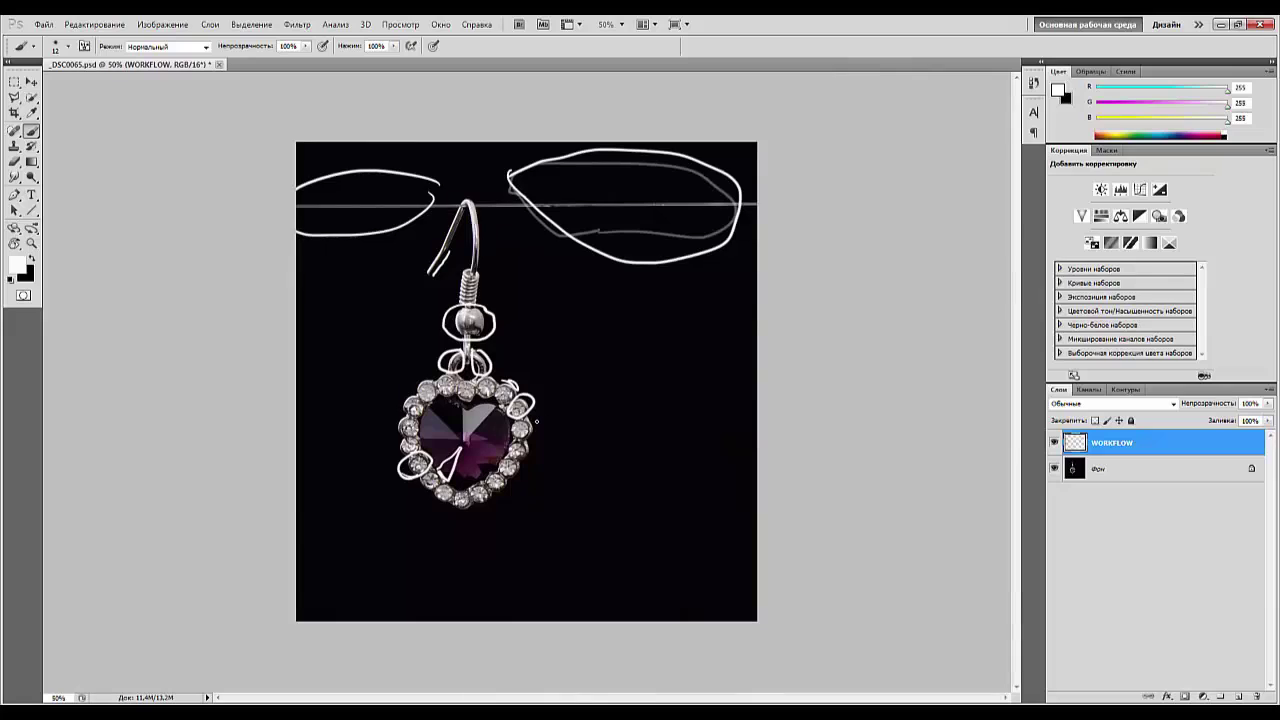
Duplicate the background layer and place the copy above the WORKFLOW layer.
{"action": "mouse_move", "coordinate": [1148, 467]}
{"action": "left_mouse_down"}
{"action": "mouse_move", "coordinate": [1150, 688]}
{"action": "mouse_move", "coordinate": [1238, 697]}
{"action": "mouse_move", "coordinate": [1134, 440]}
{"action": "left_mouse_up"}
{"action": "key", "text": "ctrl+plus"}
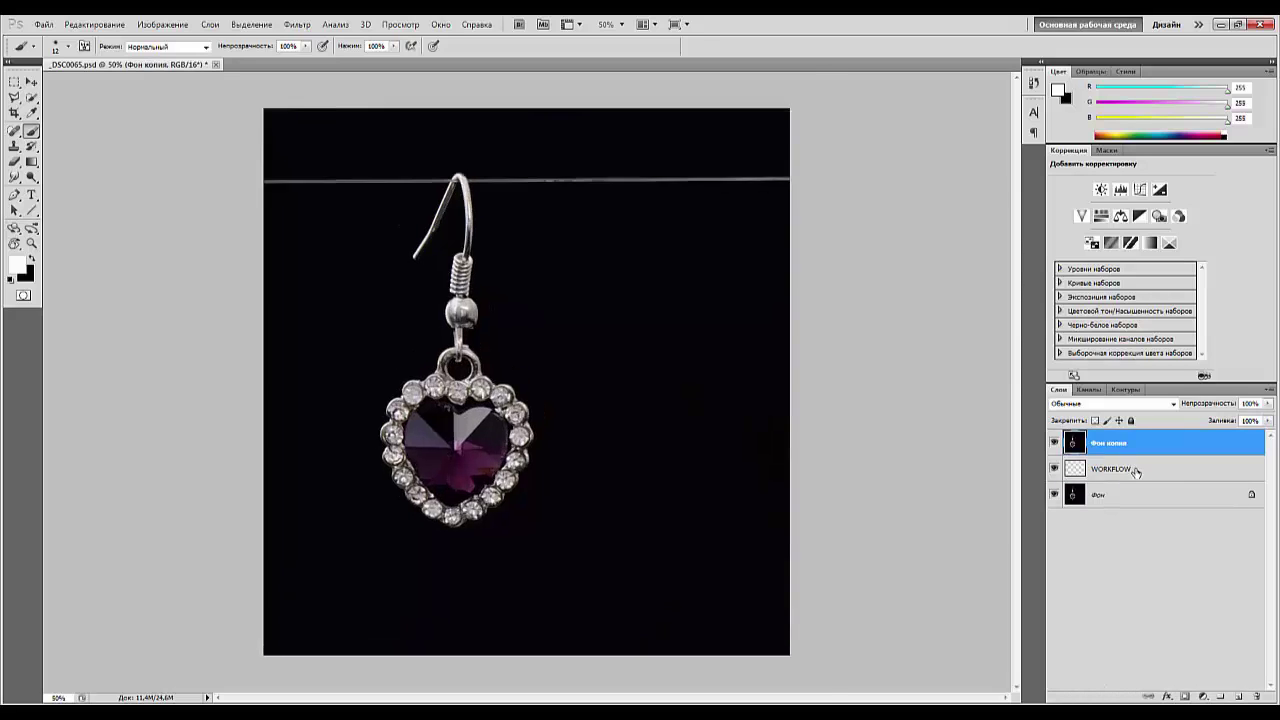
{"action": "left_click_drag", "start_coordinate": [528, 446], "coordinate": [537, 591]}
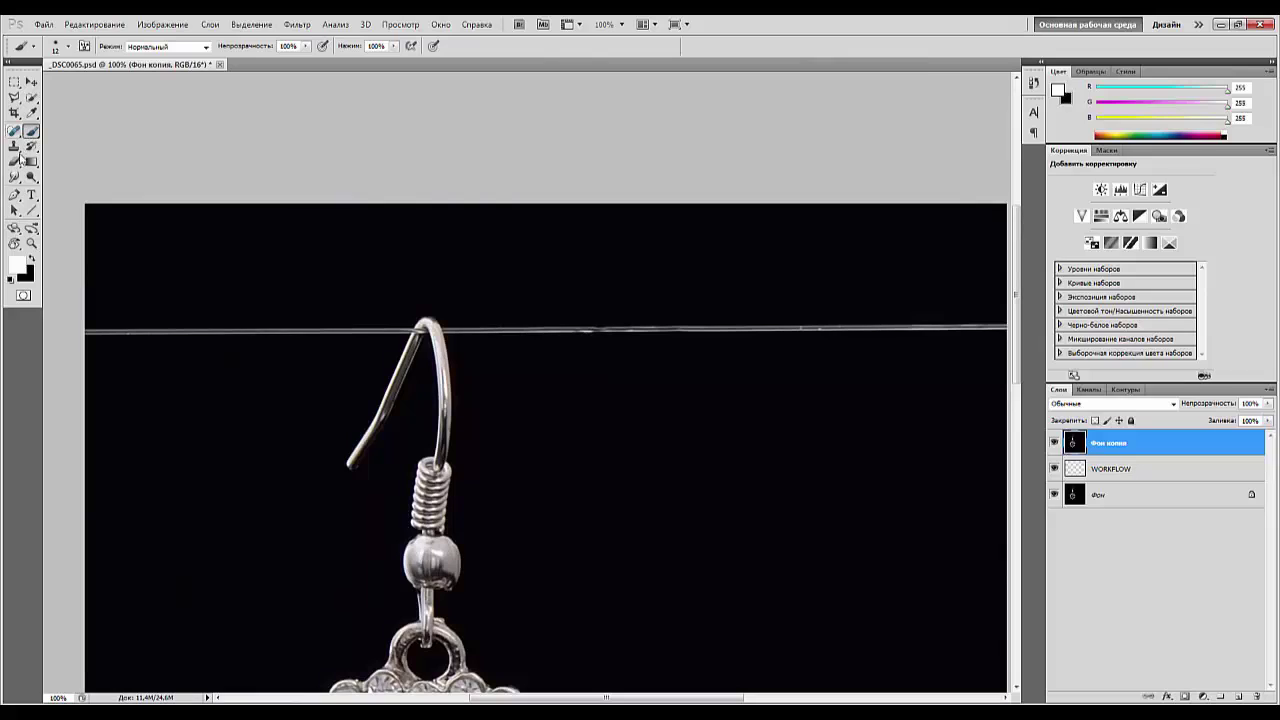
Paint out the wire on both sides of the hook in black, enlarging the Brush to 93 px for the long stretches.
{"action": "left_click", "coordinate": [31, 260]}
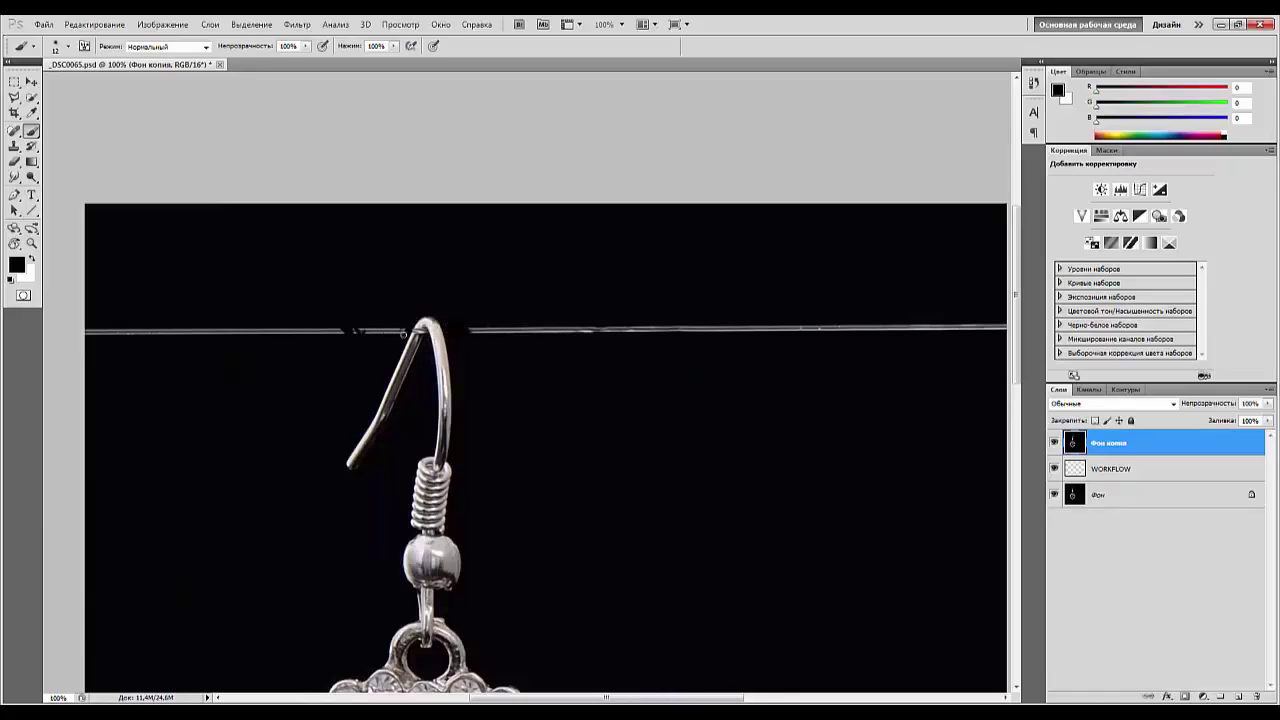
{"action": "mouse_move", "coordinate": [353, 330]}
{"action": "left_mouse_down"}
{"action": "mouse_move", "coordinate": [308, 334]}
{"action": "mouse_move", "coordinate": [403, 332]}
{"action": "left_mouse_up"}
{"action": "right_click", "coordinate": [342, 338]}
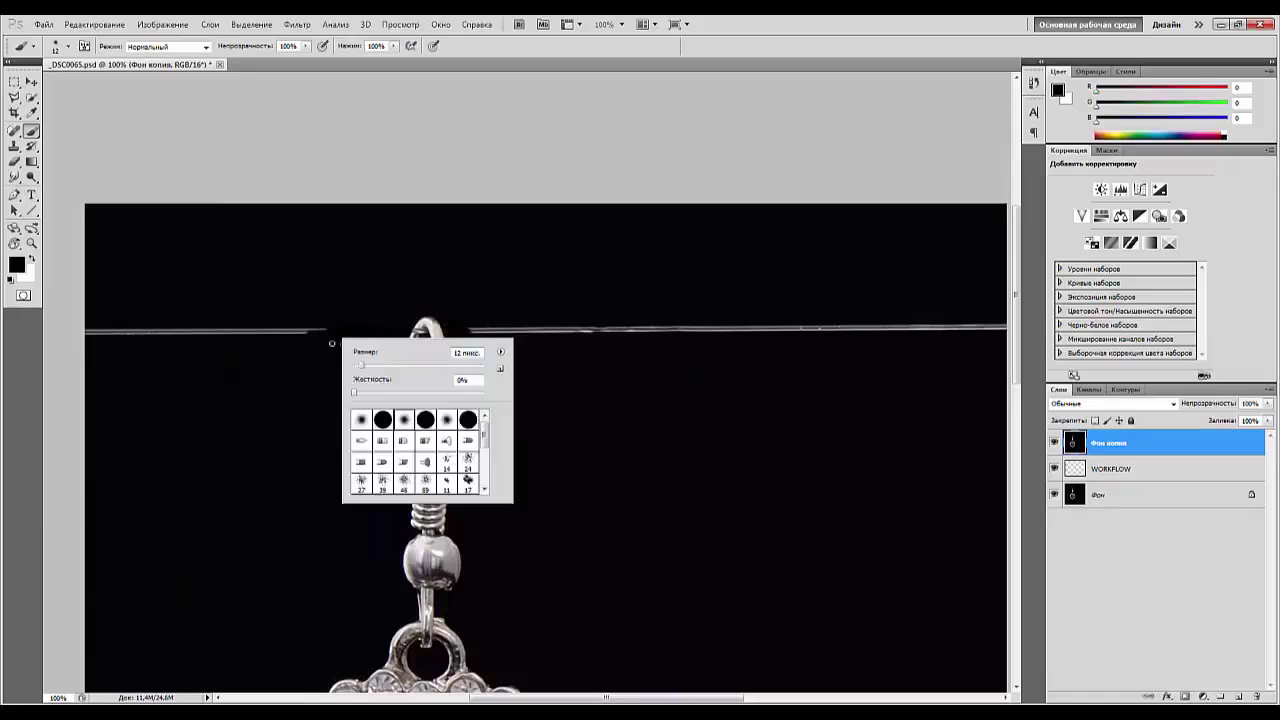
{"action": "left_click", "coordinate": [419, 366]}
{"action": "left_click_drag", "start_coordinate": [320, 331], "coordinate": [90, 335]}
{"action": "left_click_drag", "start_coordinate": [495, 333], "coordinate": [1000, 326]}
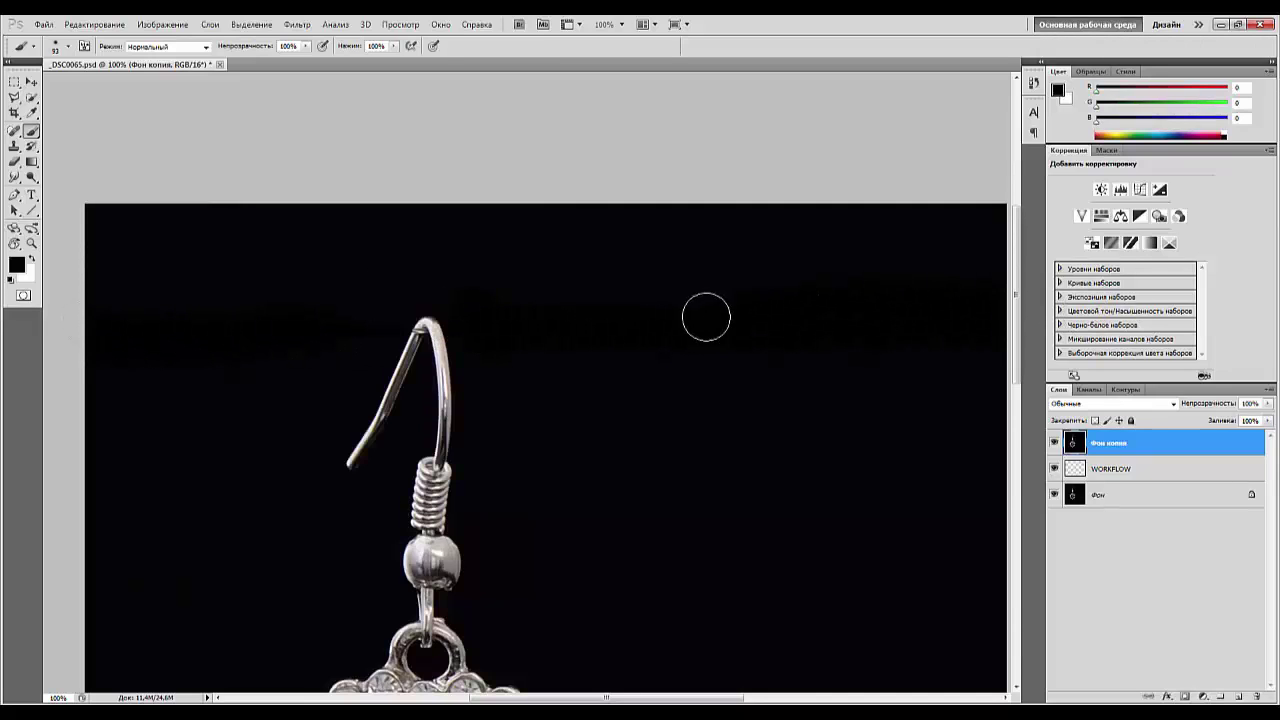
{"action": "key", "text": "ctrl+minus"}
{"action": "key", "text": "ctrl+minus"}
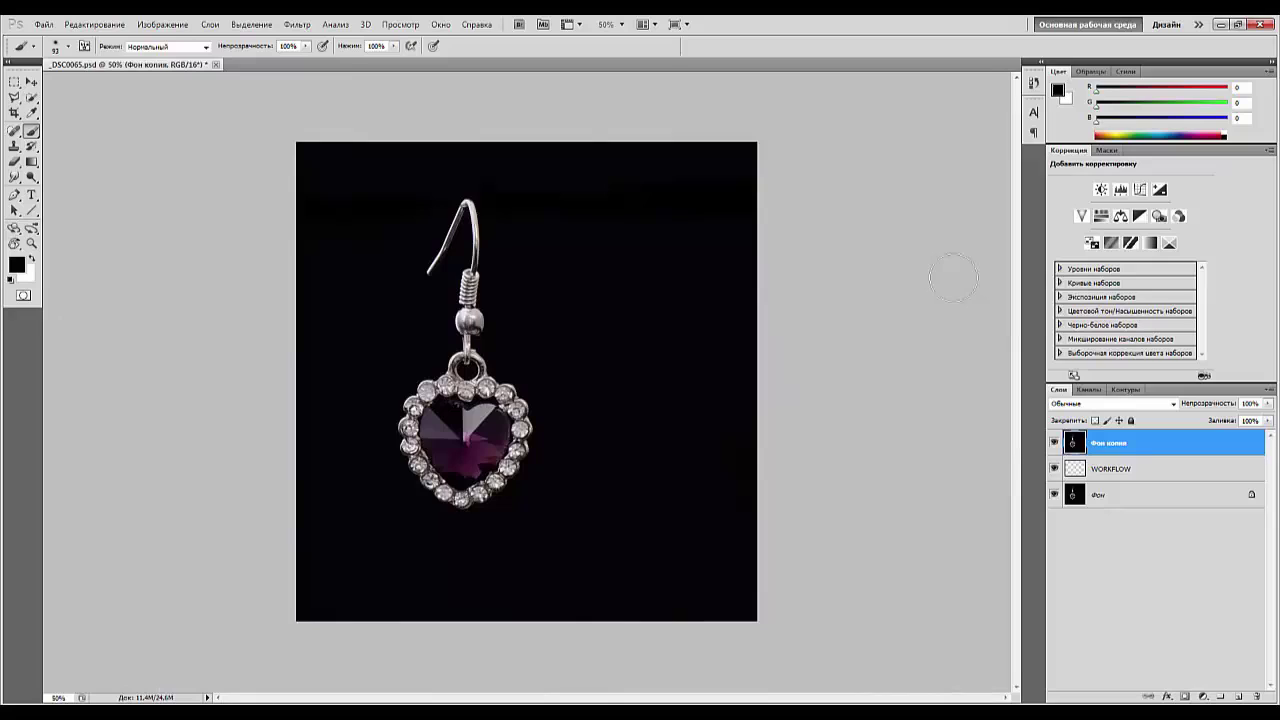
Darken the background around the earring with the Burn tool, using the Shadows range.
{"action": "left_click", "coordinate": [31, 177]}
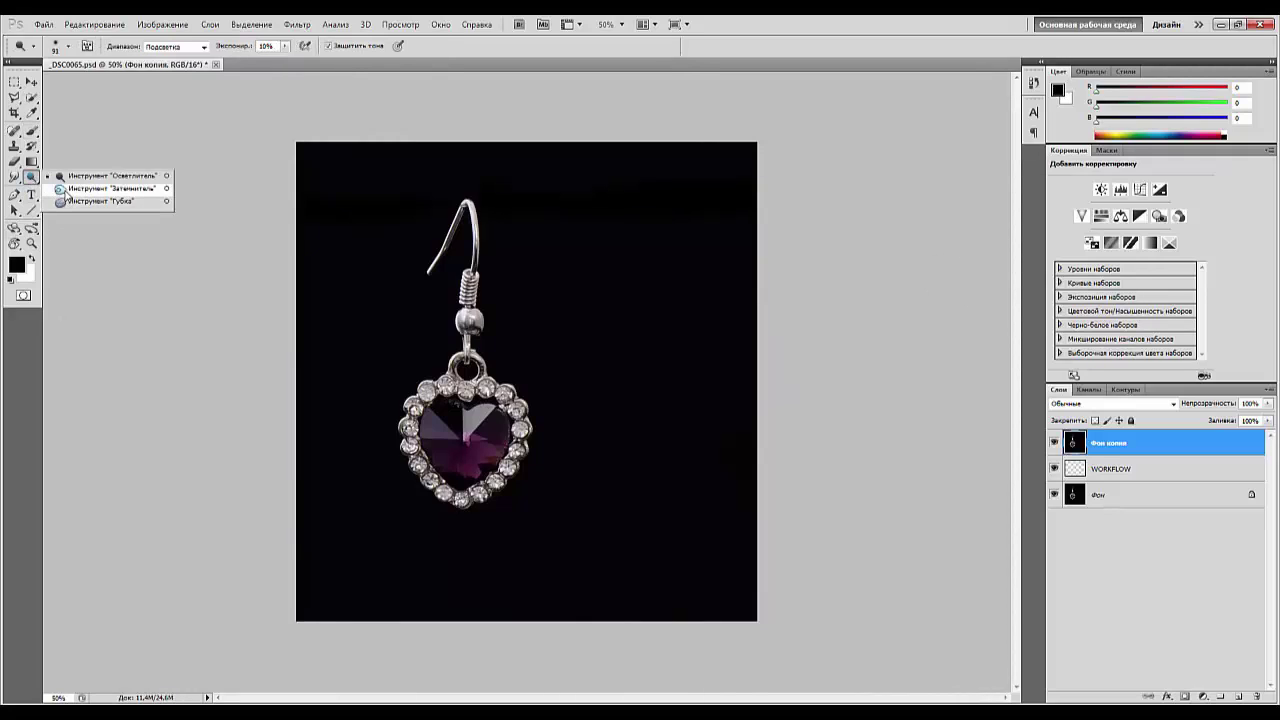
{"action": "left_click", "coordinate": [65, 189]}
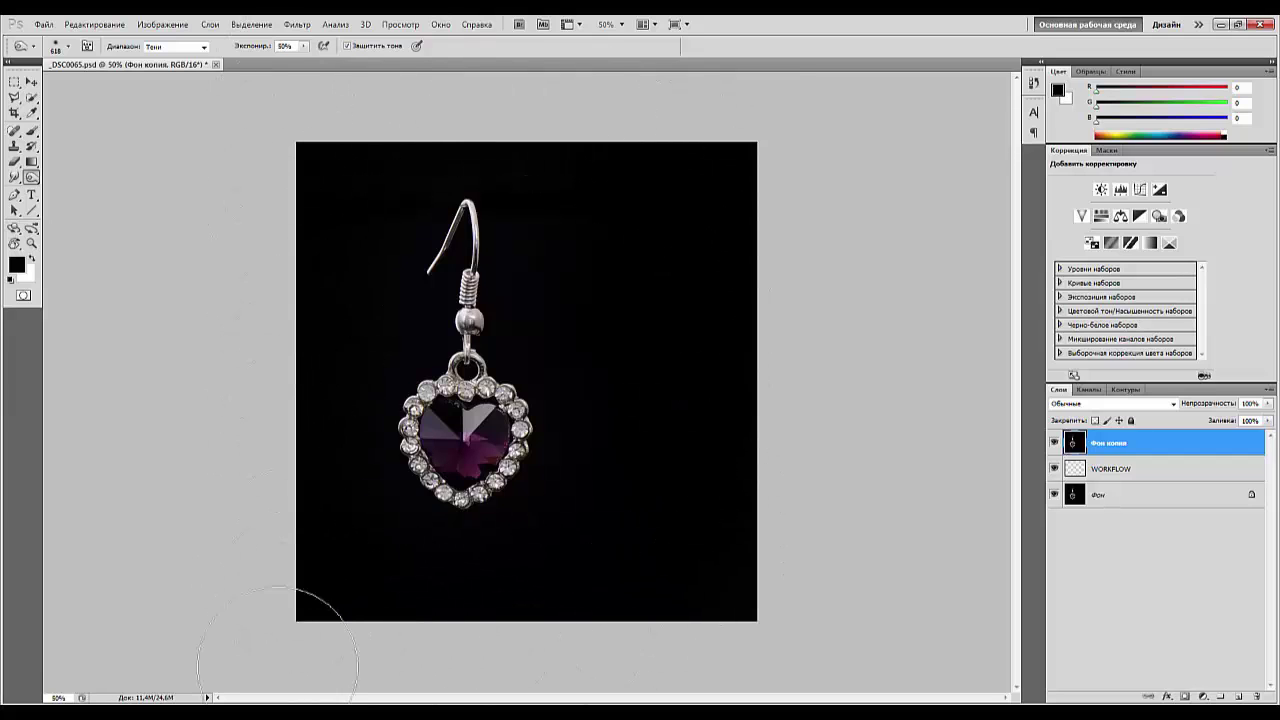
Open the Liquify filter on the background copy layer.
{"action": "key", "text": "ctrl+plus"}
{"action": "key", "text": "ctrl+plus"}
{"action": "key", "text": "ctrl+plus"}
{"action": "key", "text": "ctrl+plus"}
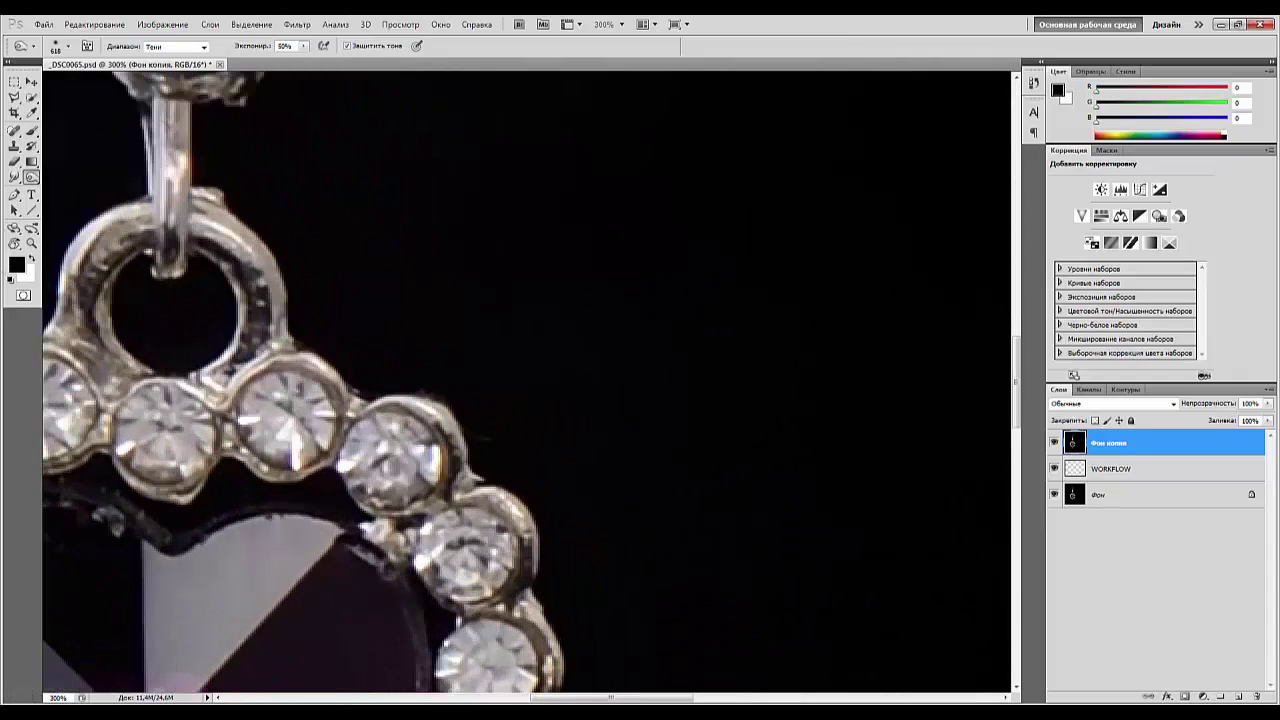
{"action": "left_click_drag", "start_coordinate": [174, 148], "coordinate": [360, 510]}
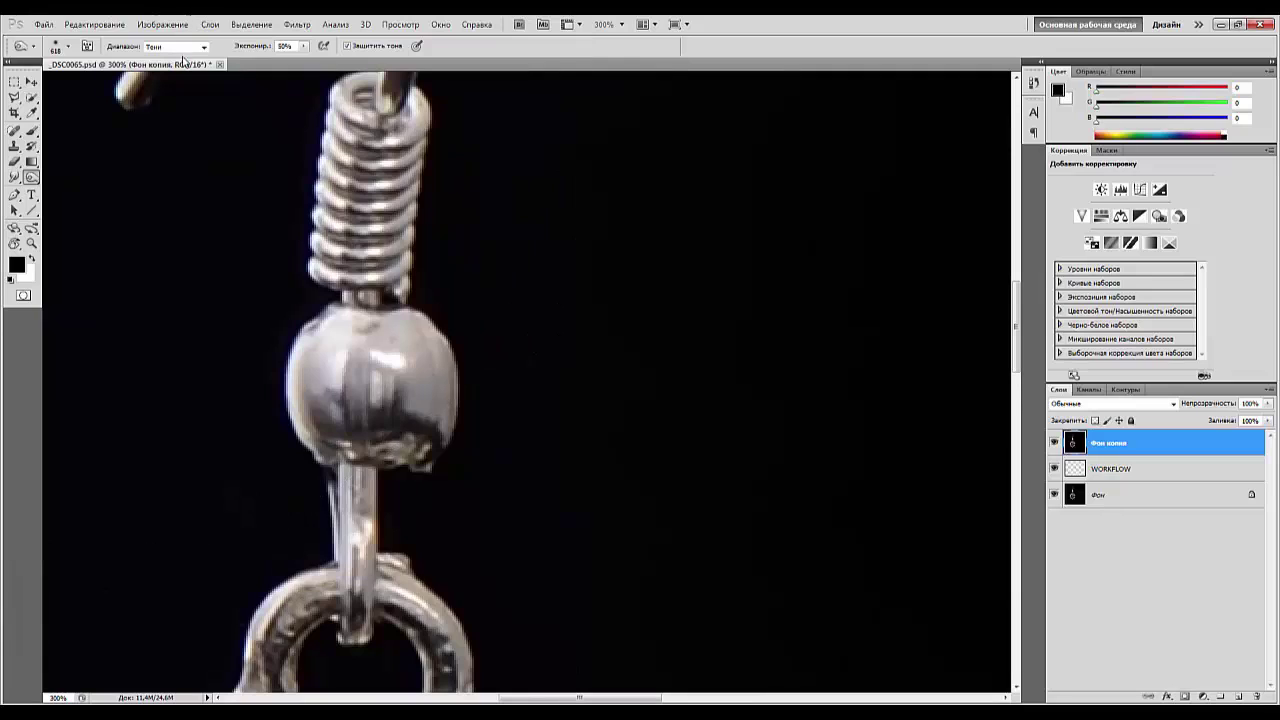
{"action": "left_click", "coordinate": [297, 24]}
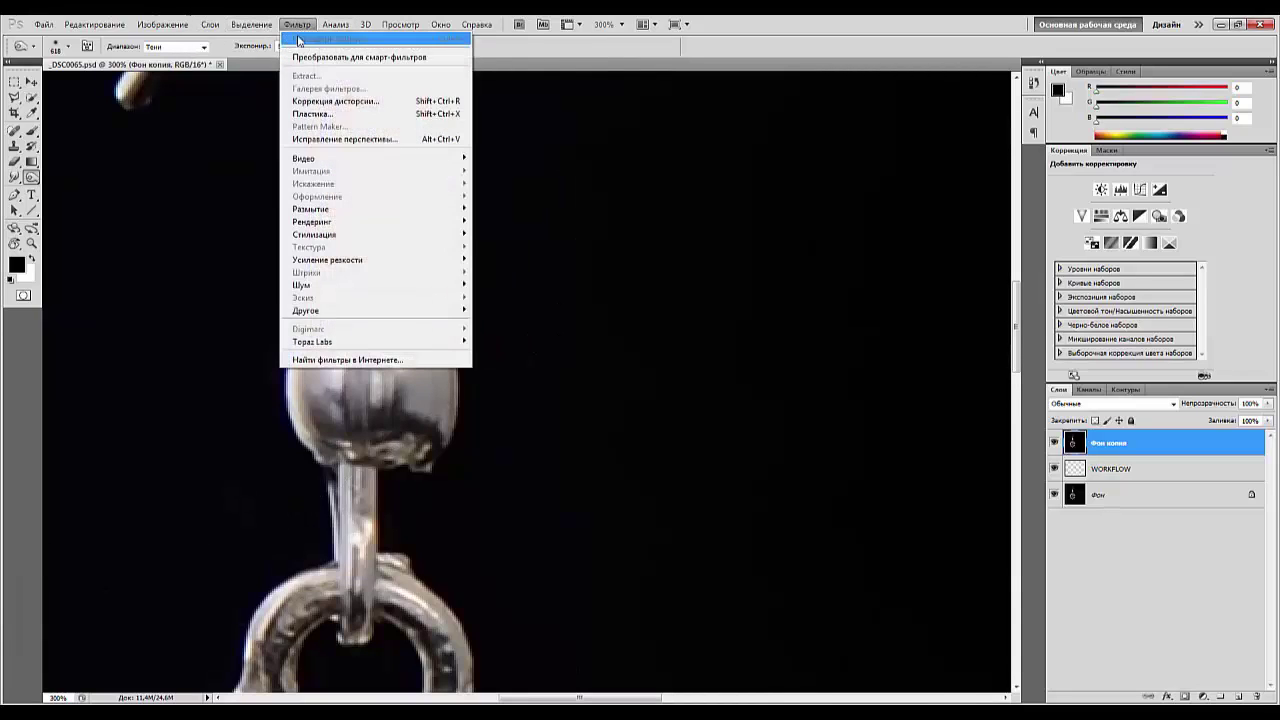
{"action": "left_click", "coordinate": [300, 114]}
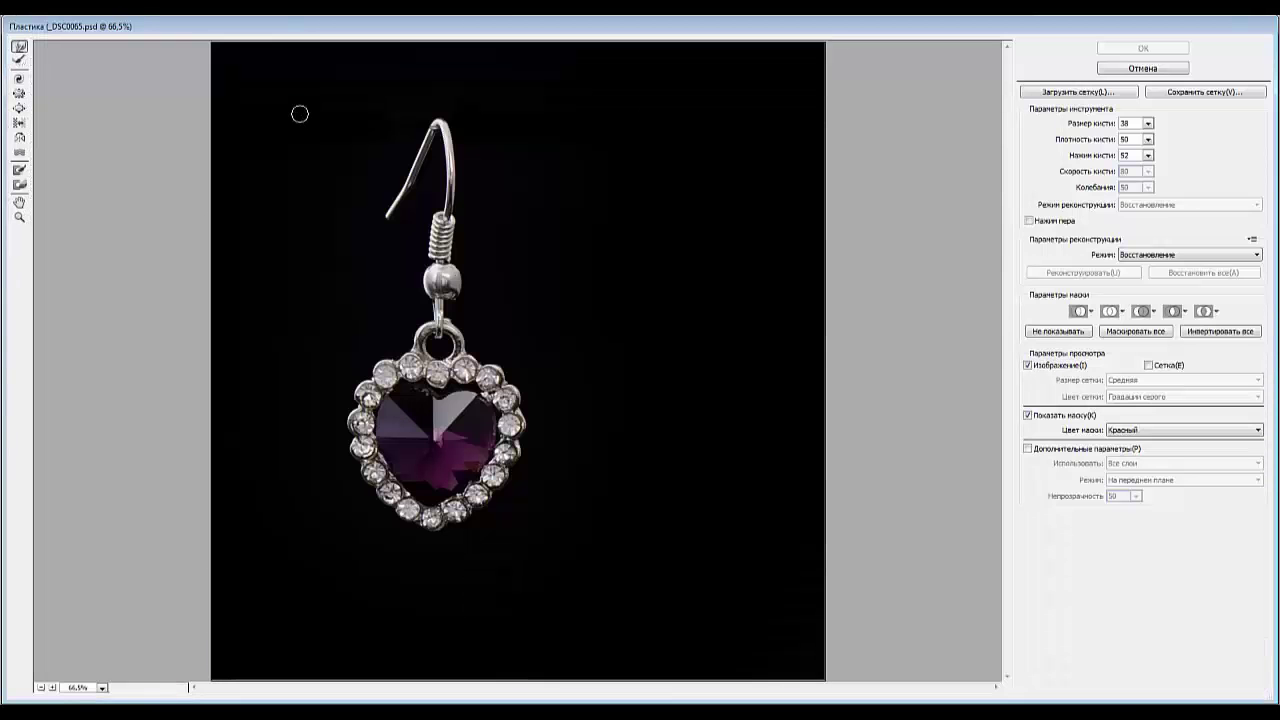
Smooth the metal bead's right, lower and left edges with the Liquify warp brush at size 38.
{"action": "key", "text": "ctrl+plus"}
{"action": "key", "text": "ctrl+plus"}
{"action": "key", "text": "ctrl+plus"}
{"action": "key", "text": "ctrl+plus"}
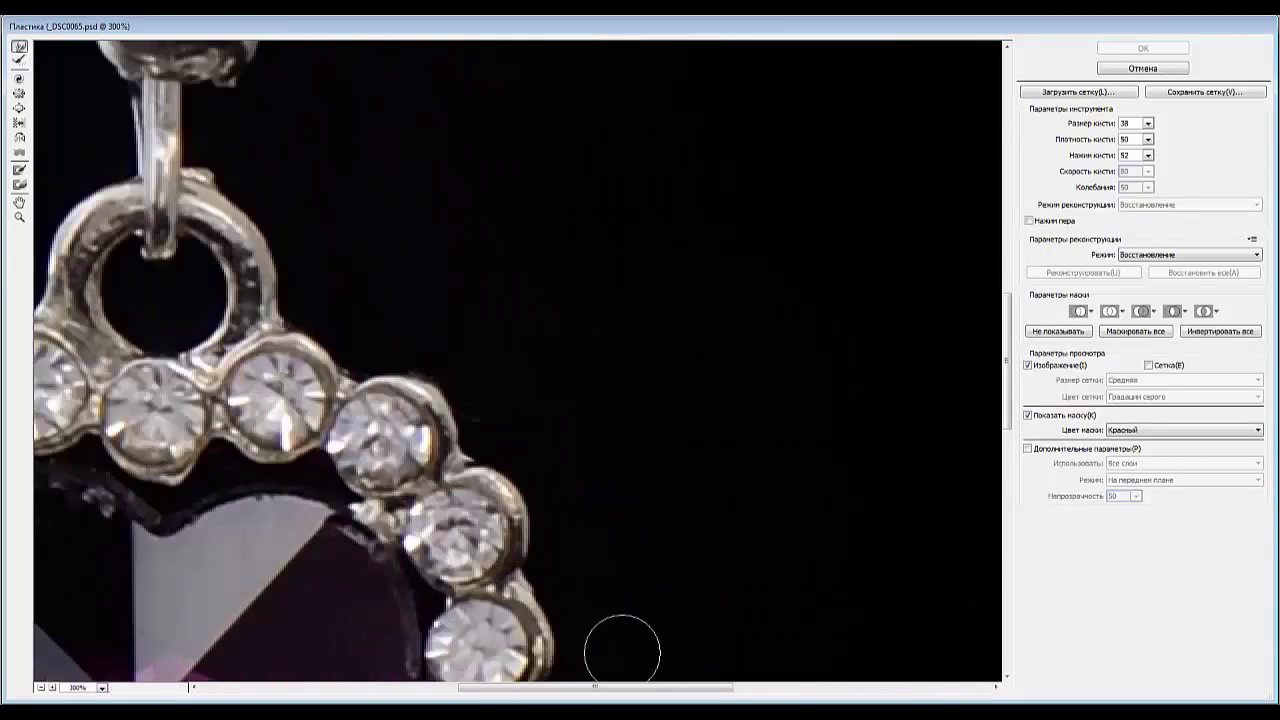
{"action": "left_click_drag", "start_coordinate": [230, 400], "coordinate": [391, 709]}
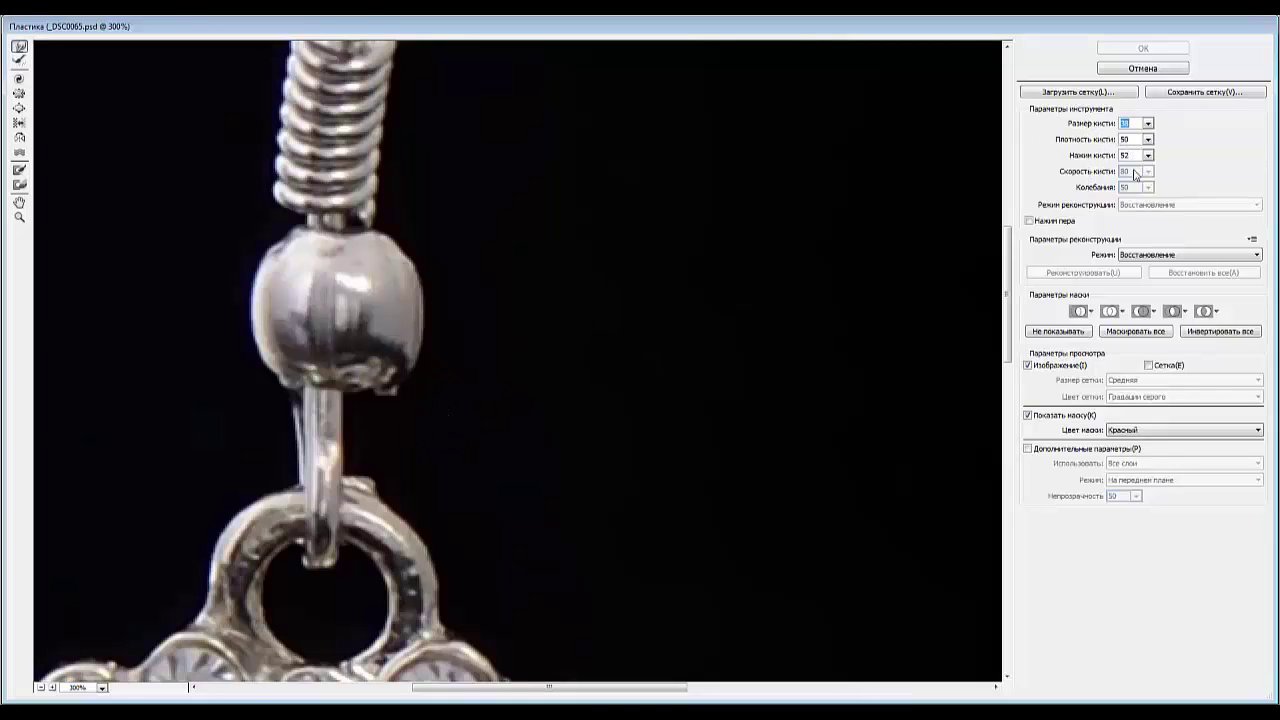
{"action": "left_click_drag", "start_coordinate": [417, 423], "coordinate": [387, 404]}
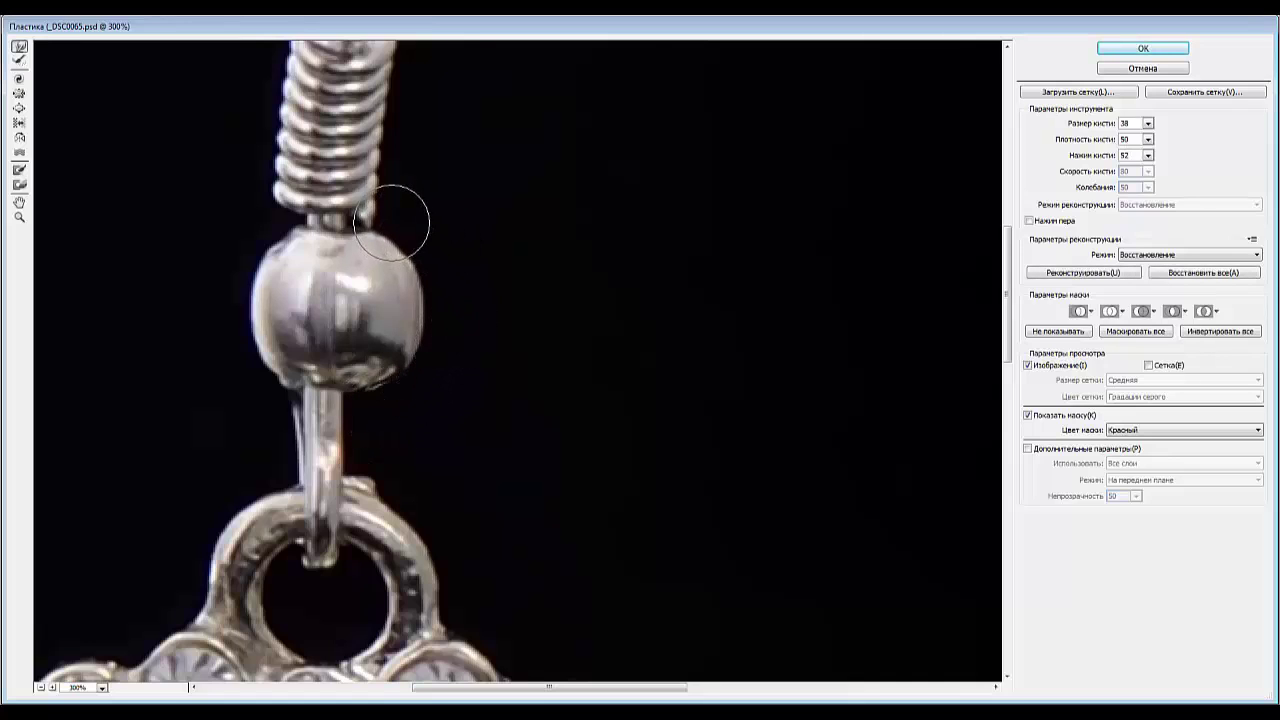
{"action": "left_click_drag", "start_coordinate": [404, 252], "coordinate": [391, 254]}
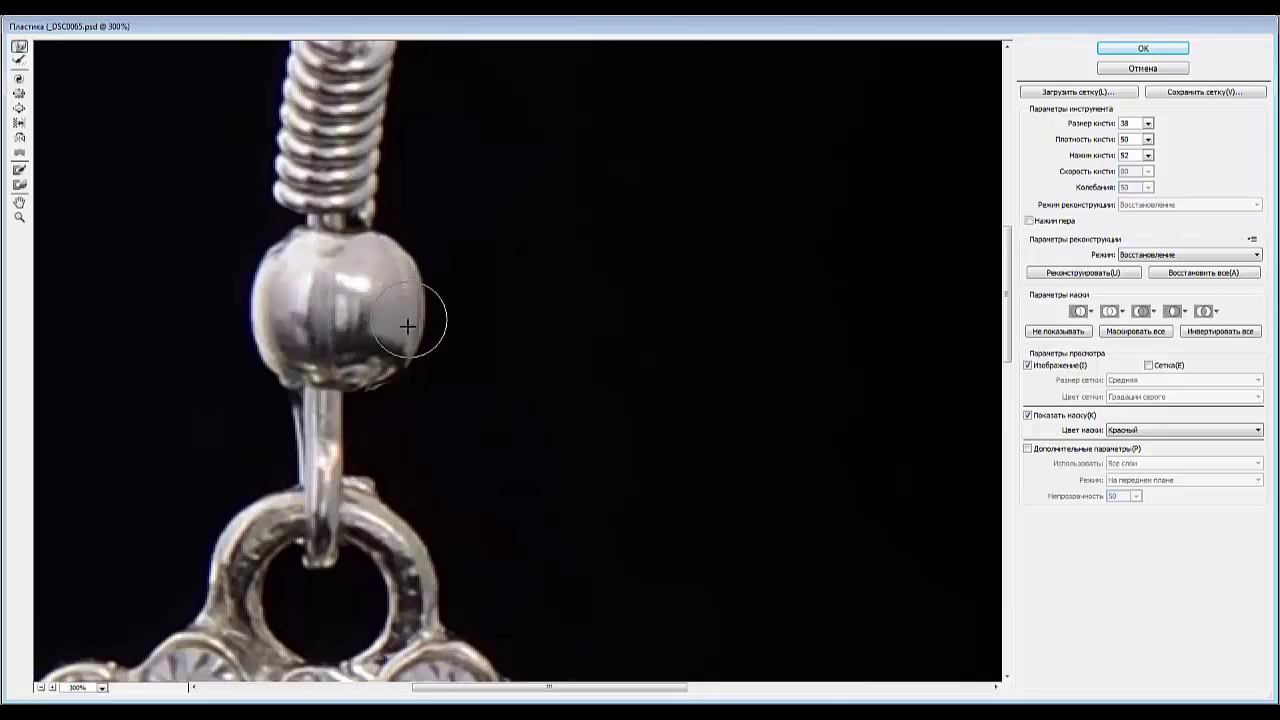
{"action": "mouse_move", "coordinate": [408, 325]}
{"action": "left_mouse_down"}
{"action": "mouse_move", "coordinate": [414, 349]}
{"action": "mouse_move", "coordinate": [386, 377]}
{"action": "mouse_move", "coordinate": [303, 369]}
{"action": "left_mouse_up"}
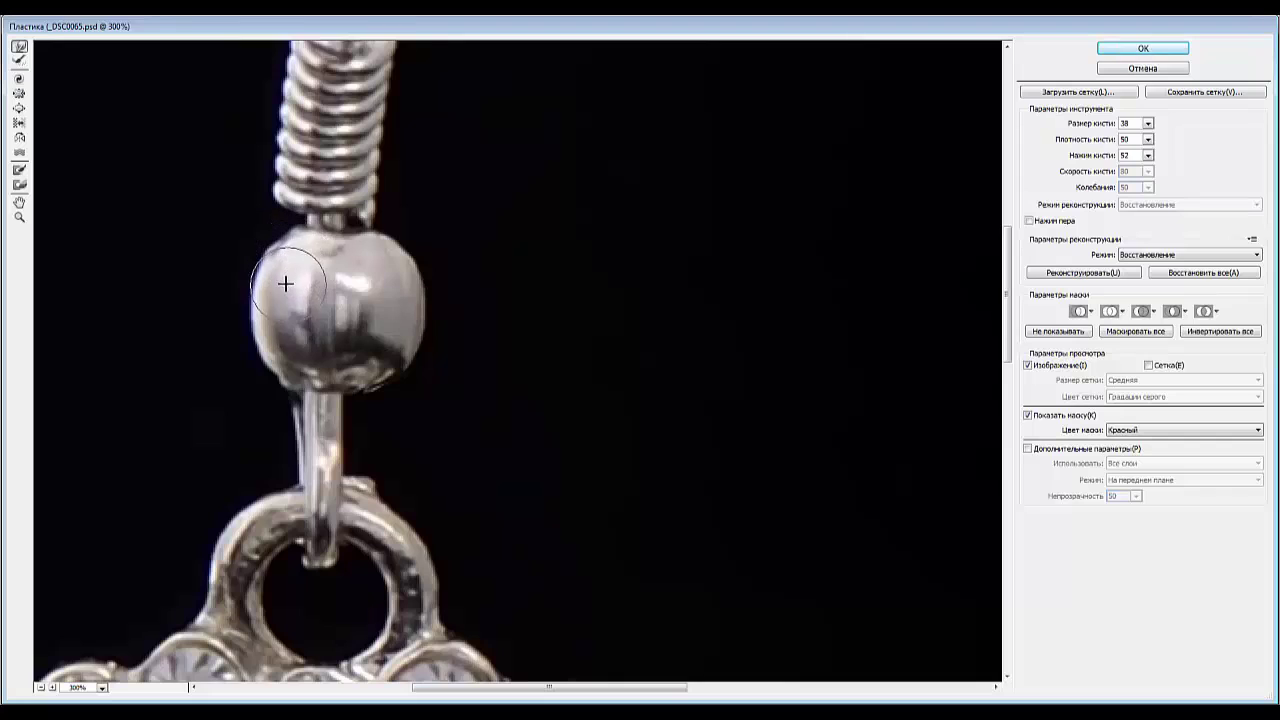
{"action": "mouse_move", "coordinate": [285, 284]}
{"action": "left_mouse_down"}
{"action": "mouse_move", "coordinate": [293, 361]}
{"action": "mouse_move", "coordinate": [272, 390]}
{"action": "mouse_move", "coordinate": [293, 402]}
{"action": "mouse_move", "coordinate": [285, 357]}
{"action": "mouse_move", "coordinate": [287, 376]}
{"action": "mouse_move", "coordinate": [274, 372]}
{"action": "mouse_move", "coordinate": [285, 402]}
{"action": "mouse_move", "coordinate": [253, 370]}
{"action": "mouse_move", "coordinate": [237, 303]}
{"action": "left_mouse_up"}
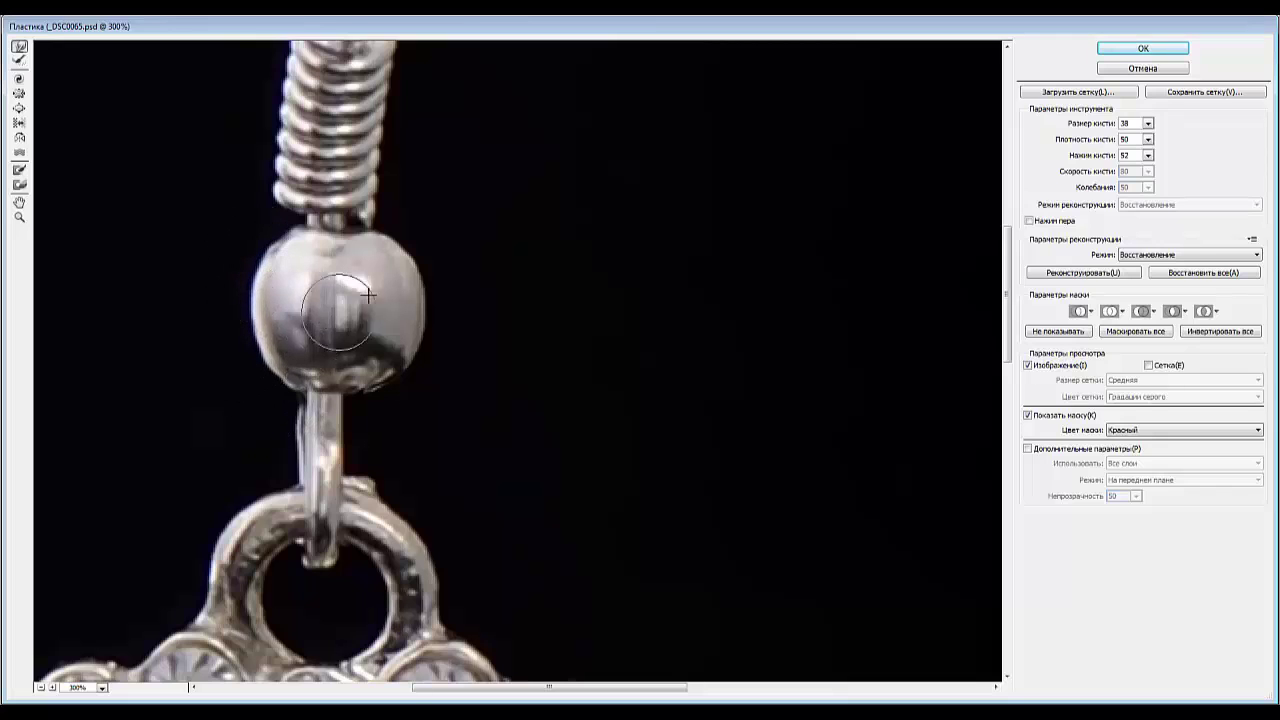
Set the Liquify brush size to 15 and refine the bead's lower-left, upper-right and upper-left edges.
{"action": "left_click_drag", "start_coordinate": [1080, 131], "coordinate": [1066, 131]}
{"action": "mouse_move", "coordinate": [294, 367]}
{"action": "left_mouse_down"}
{"action": "mouse_move", "coordinate": [277, 373]}
{"action": "mouse_move", "coordinate": [290, 384]}
{"action": "mouse_move", "coordinate": [274, 426]}
{"action": "mouse_move", "coordinate": [282, 414]}
{"action": "left_mouse_up"}
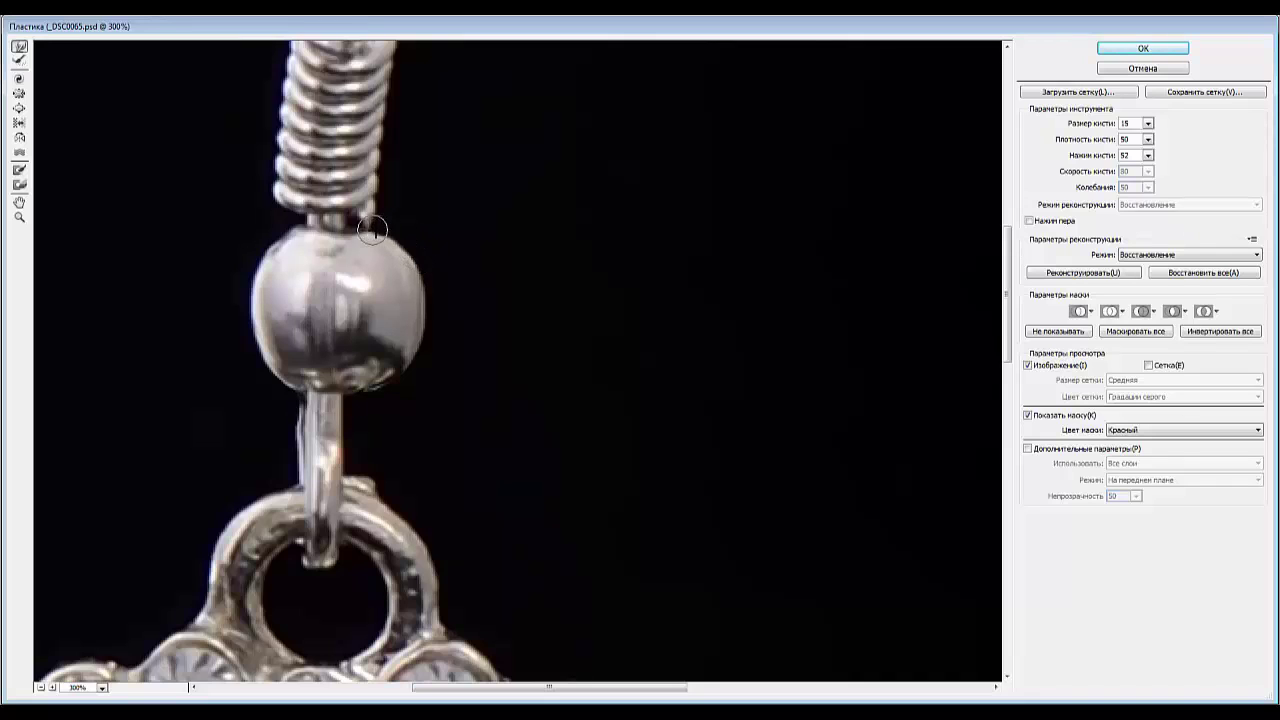
{"action": "left_click_drag", "start_coordinate": [370, 234], "coordinate": [401, 268]}
{"action": "left_click_drag", "start_coordinate": [294, 241], "coordinate": [258, 263]}
Set the Liquify brush size to 99, push the bead's left side outward into a rounder shape, and apply the filter.
{"action": "left_click_drag", "start_coordinate": [1072, 132], "coordinate": [1100, 134]}
{"action": "left_click_drag", "start_coordinate": [305, 348], "coordinate": [261, 322]}
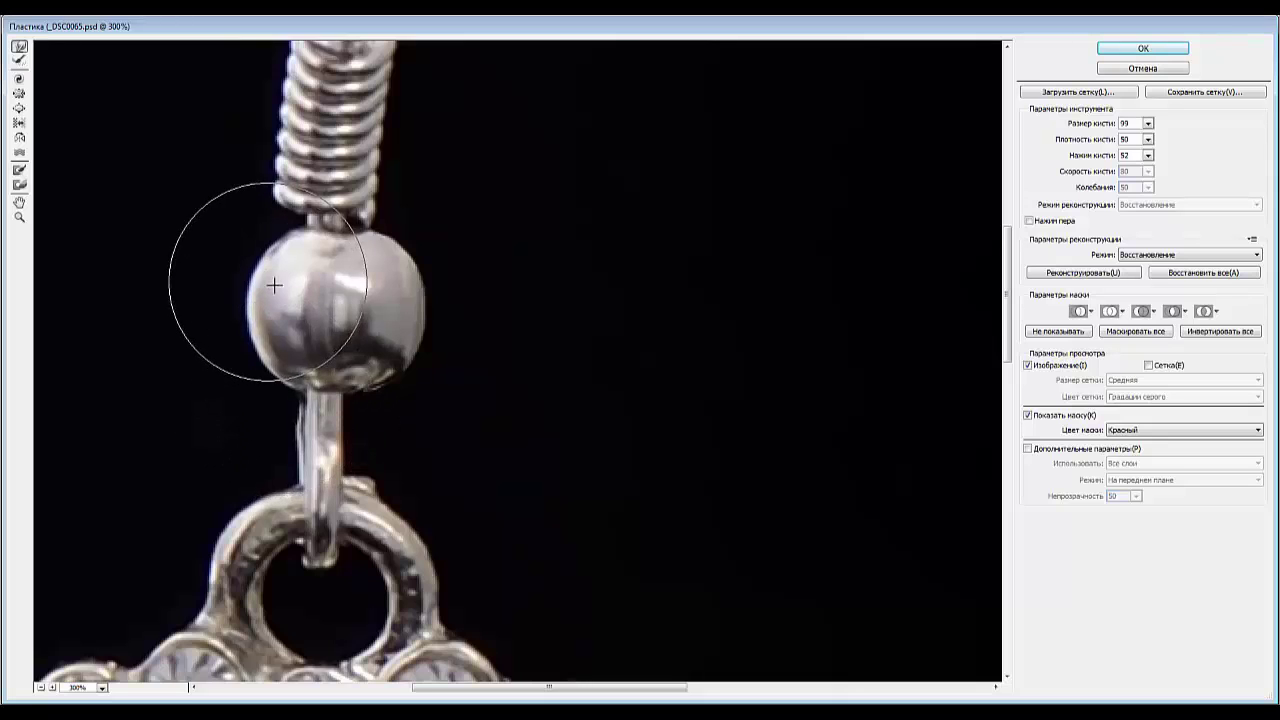
{"action": "left_click", "coordinate": [1140, 48]}
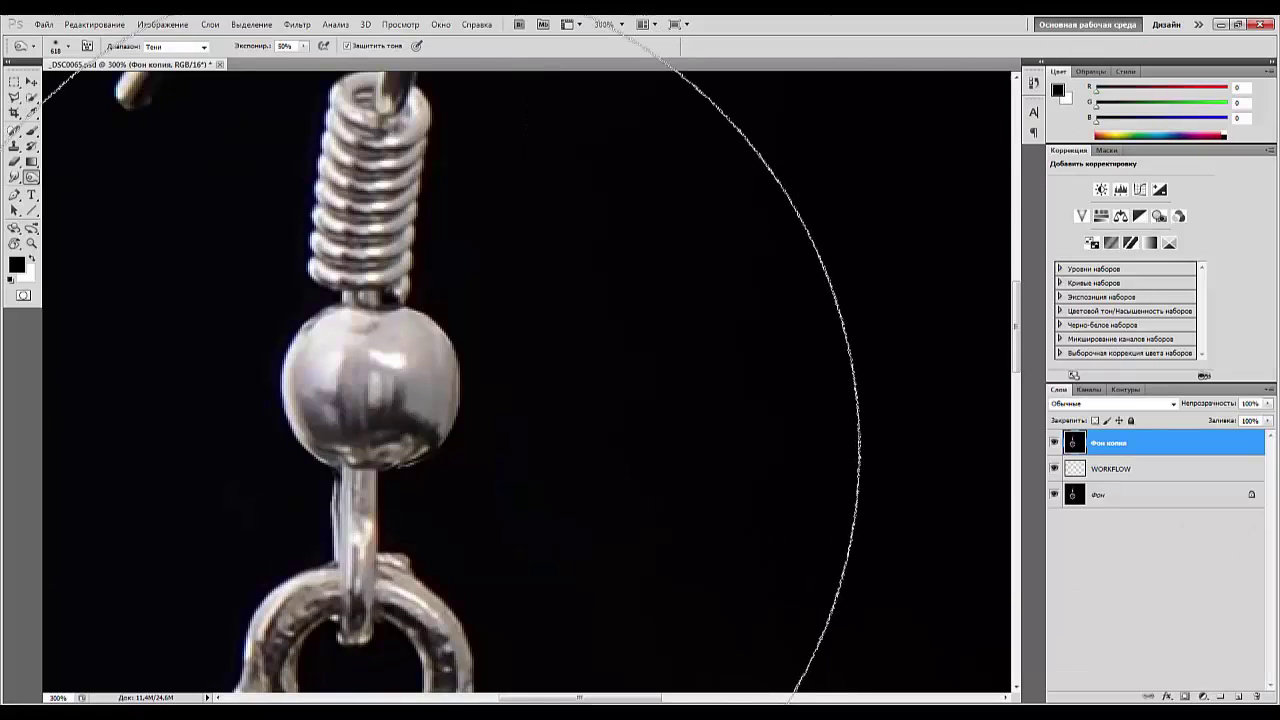
Select the heart pendant with its ring in a rectangular marquee, move it slightly right to line up under the bead, and deselect.
{"action": "key", "text": "ctrl+minus"}
{"action": "key", "text": "ctrl+minus"}
{"action": "key", "text": "ctrl+minus"}
{"action": "key", "text": "ctrl+minus"}
{"action": "key", "text": "ctrl+plus"}
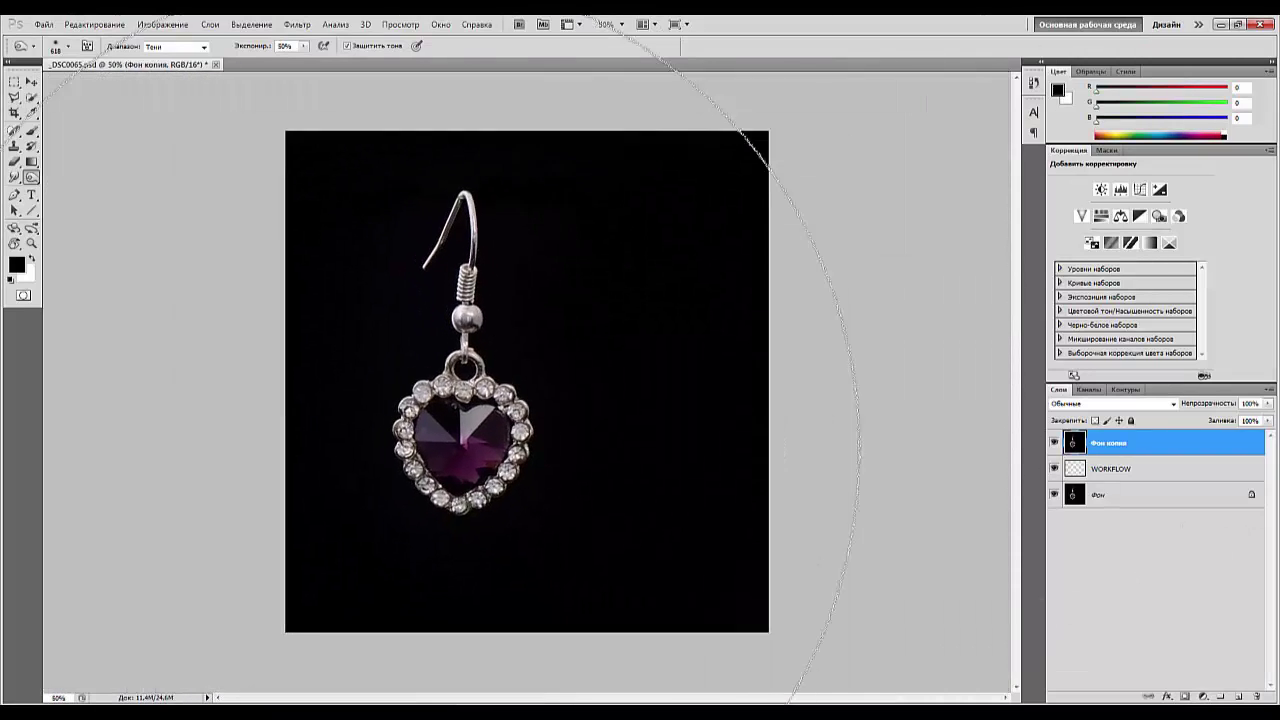
{"action": "left_click", "coordinate": [14, 81]}
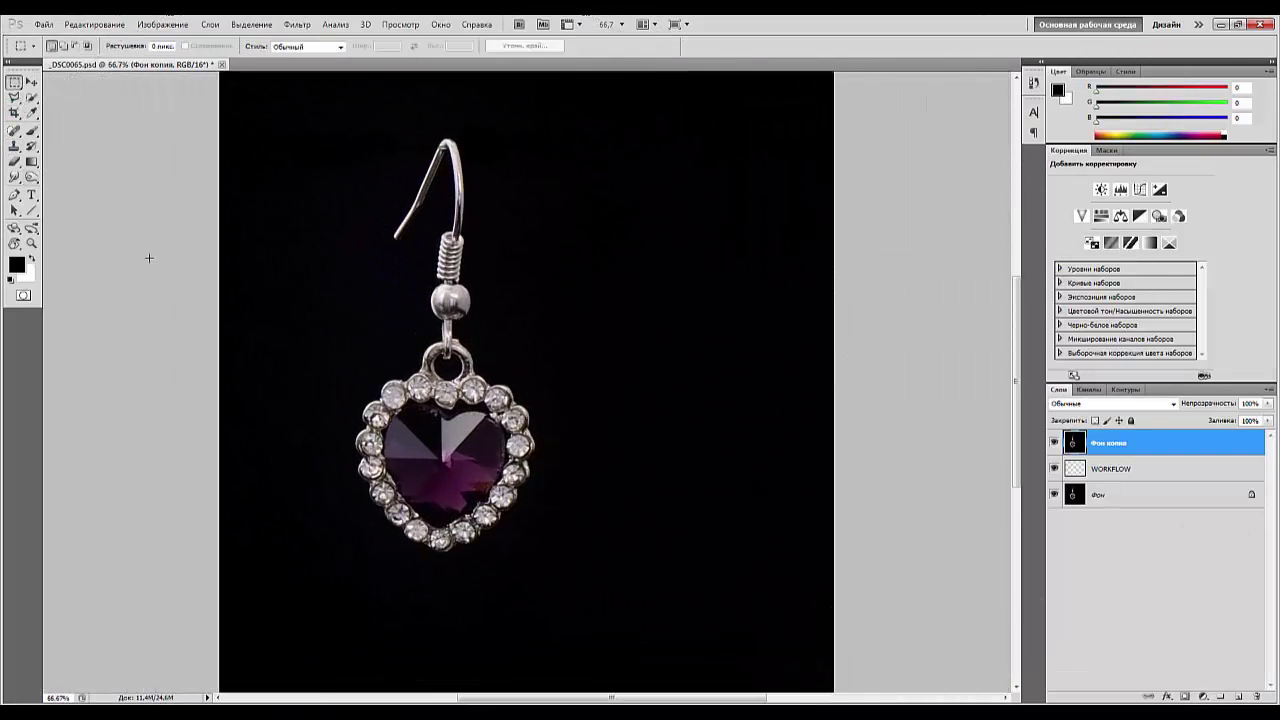
{"action": "left_click_drag", "start_coordinate": [432, 546], "coordinate": [587, 569]}
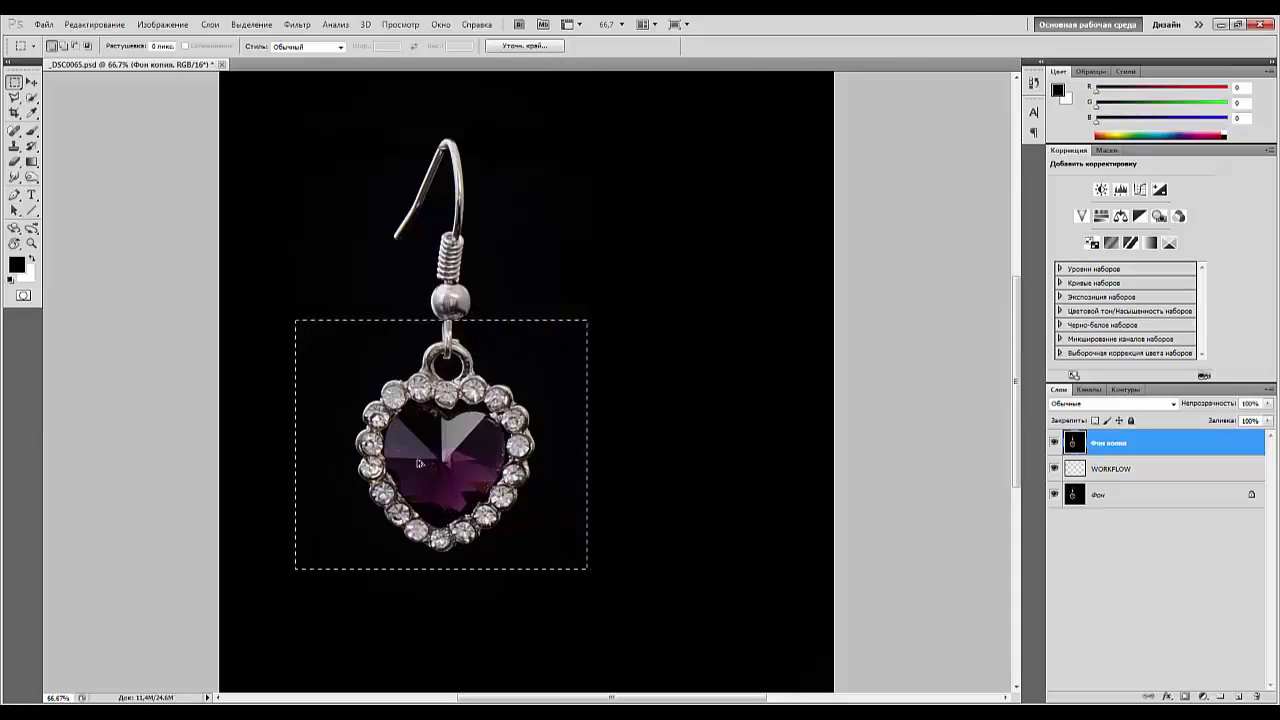
{"action": "left_click_drag", "start_coordinate": [420, 463], "coordinate": [422, 463]}
{"action": "key", "text": "ctrl+d"}
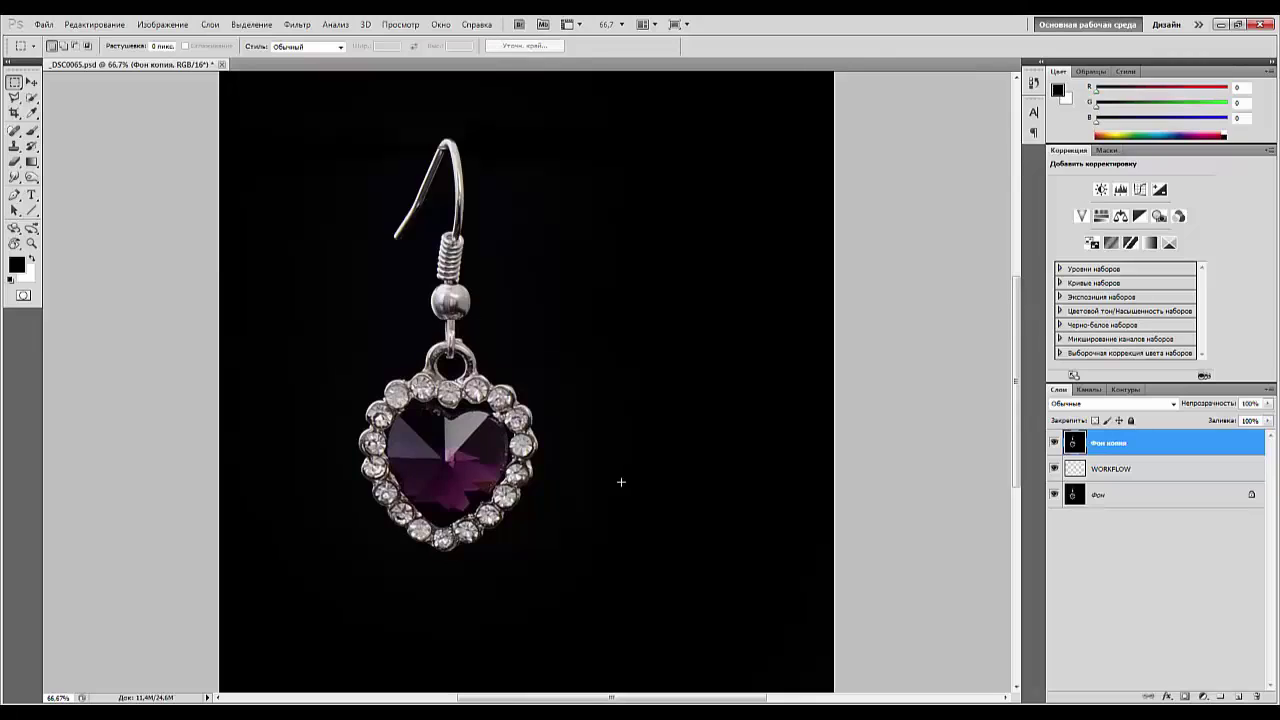
Smooth the connecting wire between the bead and the pendant ring with the Smudge tool in Lighten mode.
{"action": "key", "text": "ctrl+plus"}
{"action": "key", "text": "ctrl+plus"}
{"action": "key", "text": "ctrl+plus"}
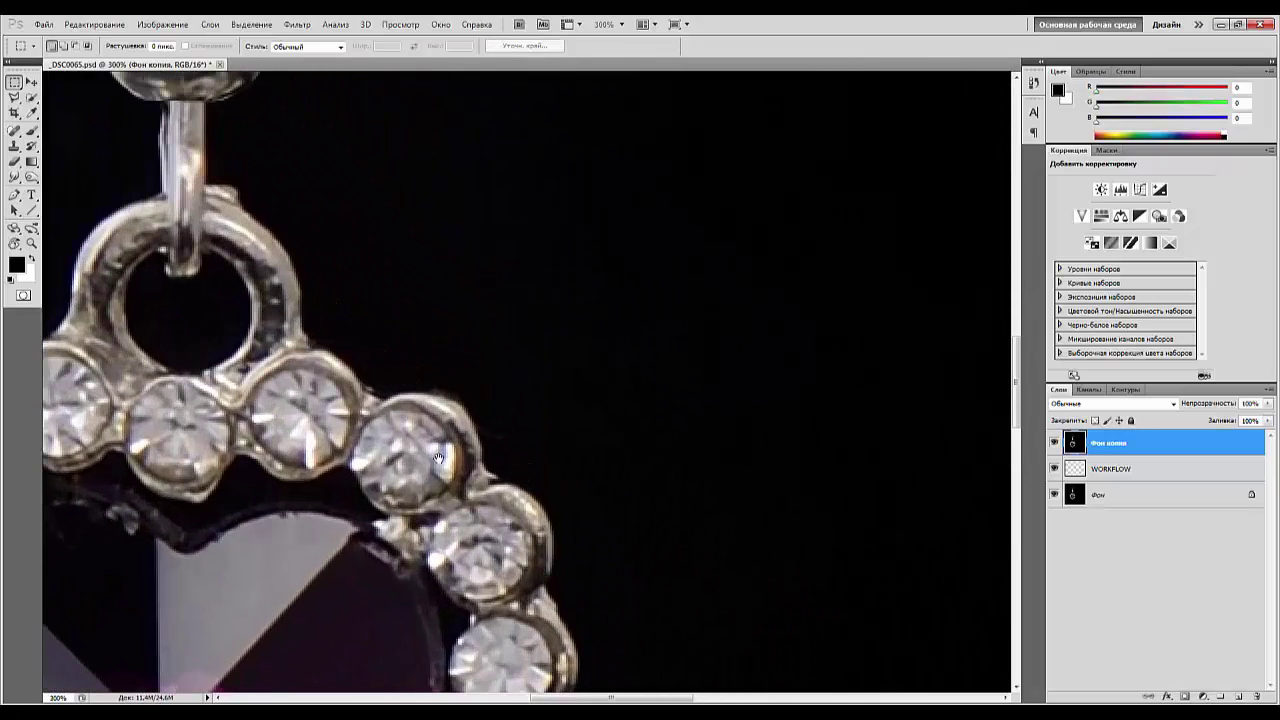
{"action": "left_click_drag", "start_coordinate": [438, 458], "coordinate": [536, 660]}
{"action": "left_click", "coordinate": [15, 176]}
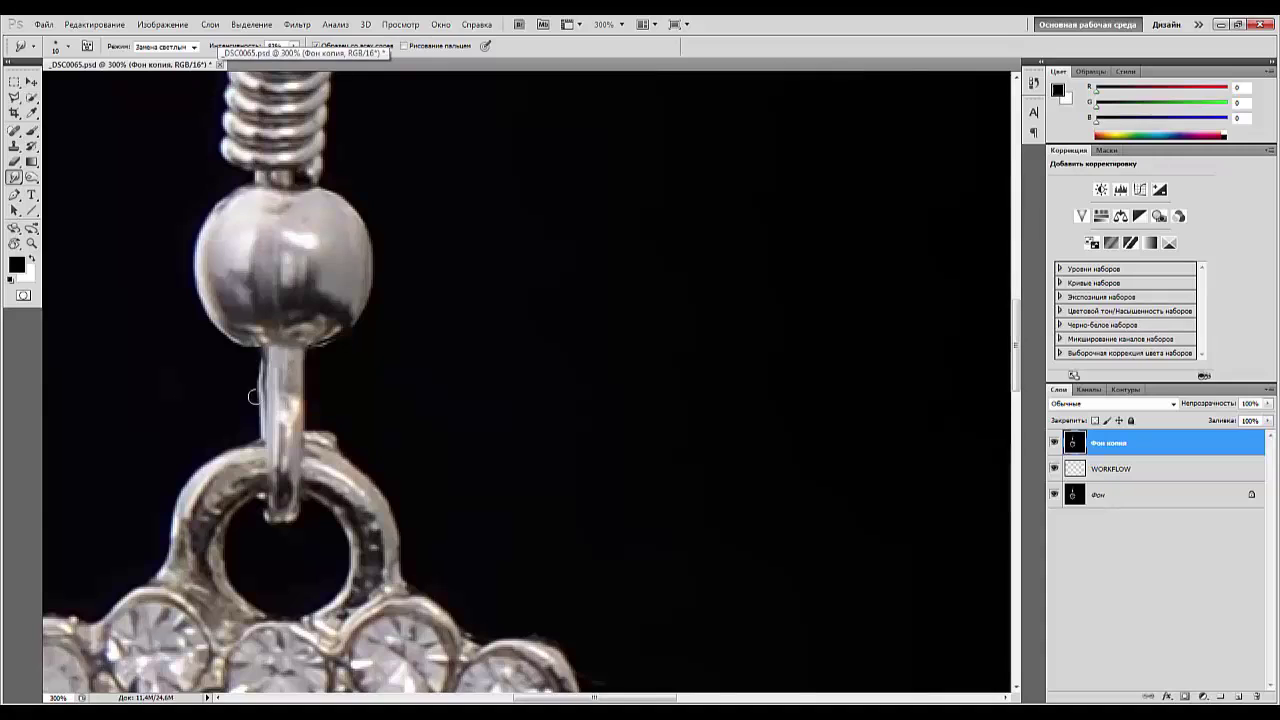
{"action": "mouse_move", "coordinate": [294, 360]}
{"action": "left_mouse_down"}
{"action": "mouse_move", "coordinate": [284, 420]}
{"action": "mouse_move", "coordinate": [296, 478]}
{"action": "left_mouse_up"}
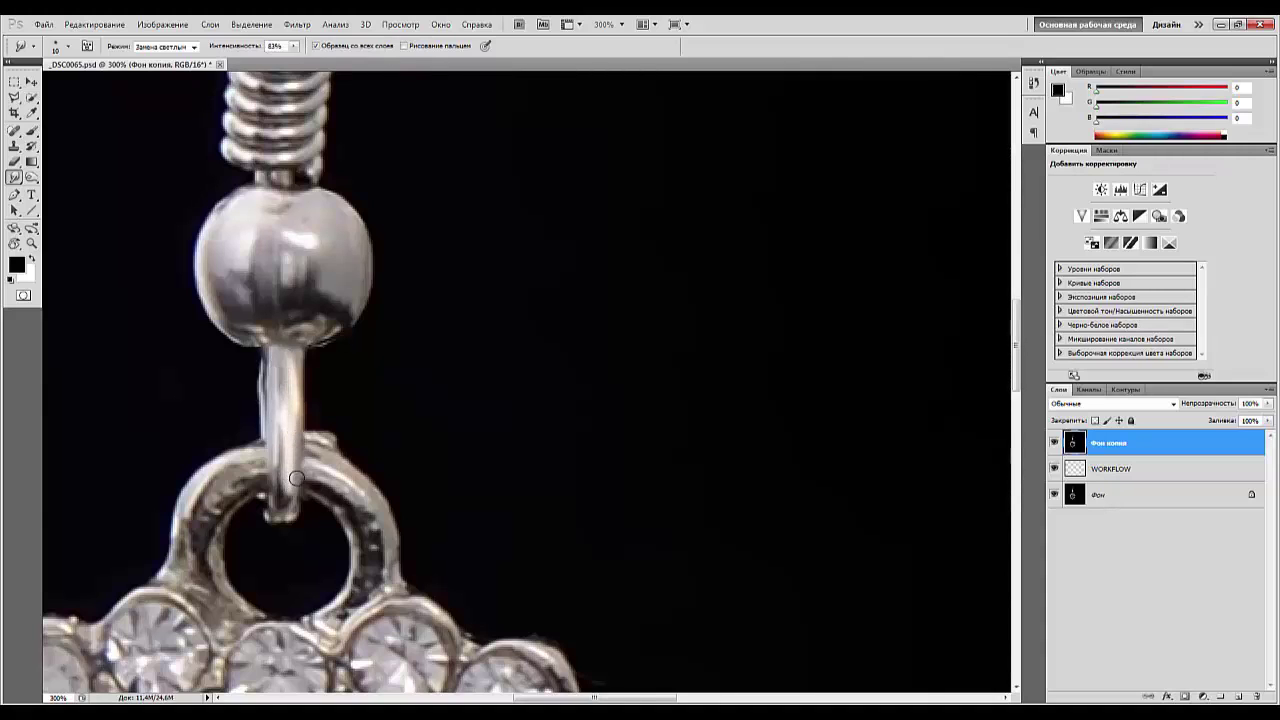
Smudge the outer end of the horizontal notch at the hook's upper bend in Lighten mode to even out the wire's edge.
{"action": "key", "text": "ctrl+0"}
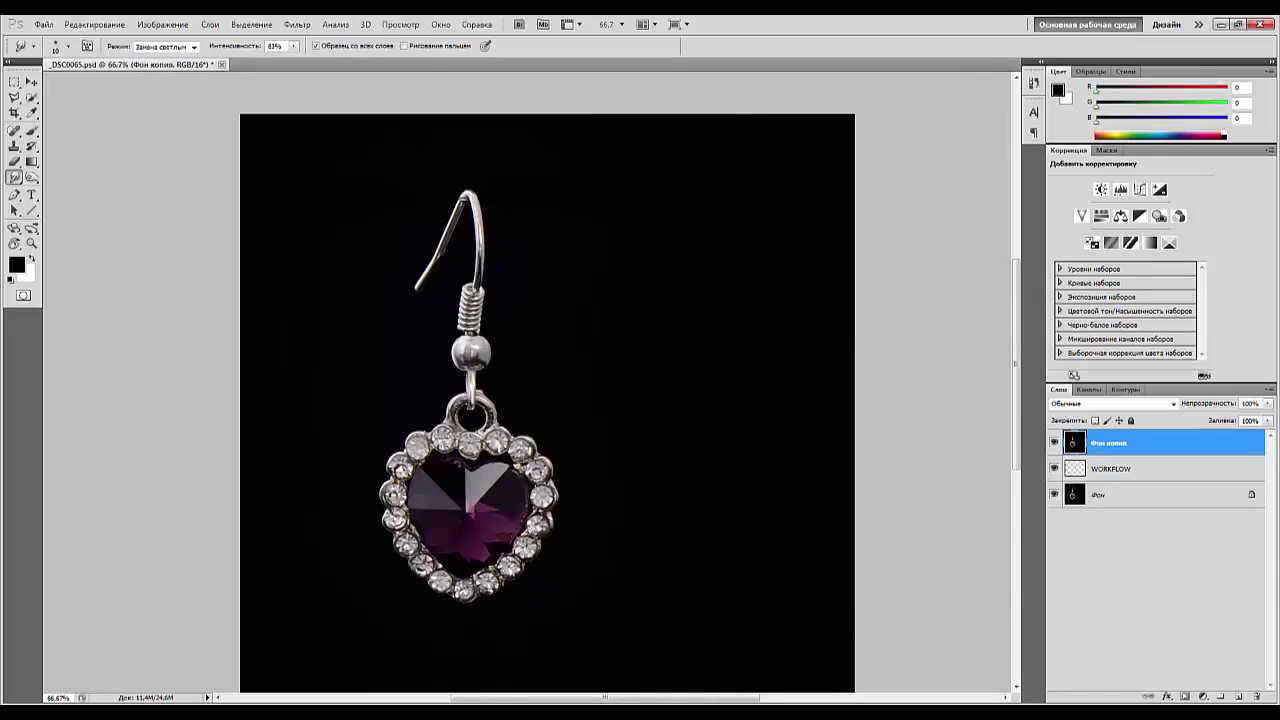
{"action": "key", "text": "ctrl+plus"}
{"action": "key", "text": "ctrl+plus"}
{"action": "key", "text": "ctrl+plus"}
{"action": "key", "text": "ctrl+plus"}
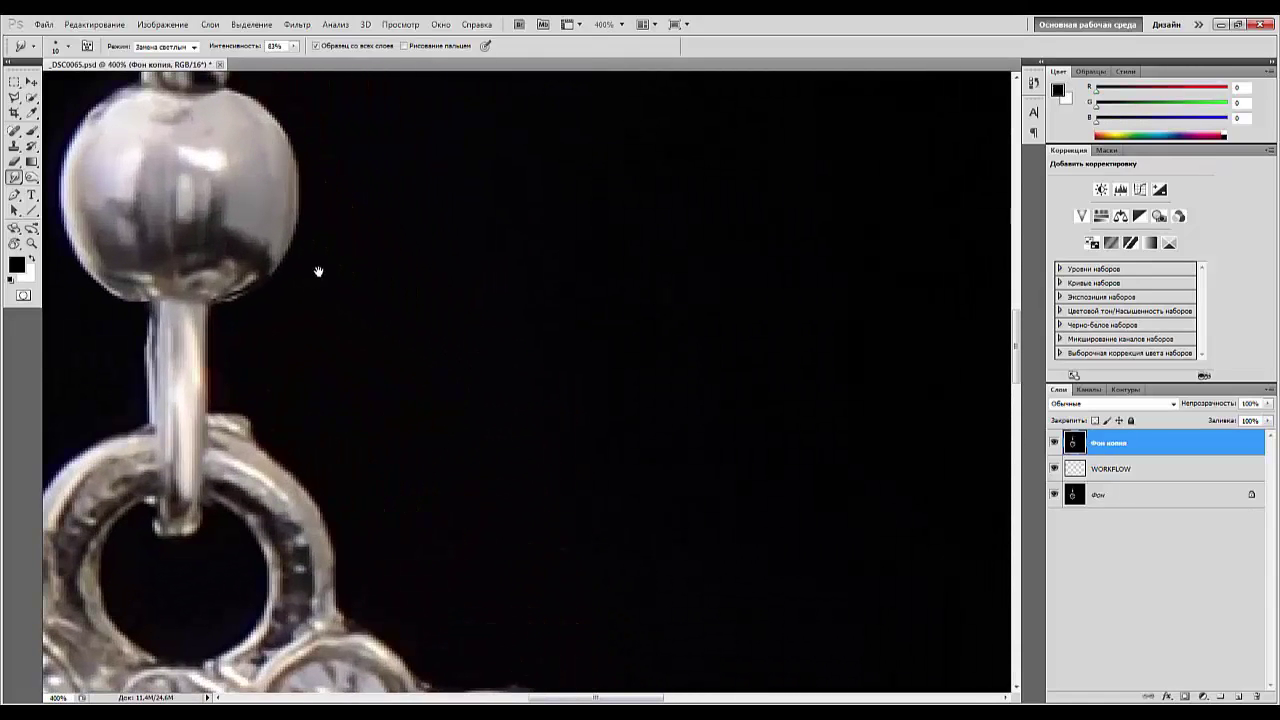
{"action": "left_click_drag", "start_coordinate": [318, 271], "coordinate": [410, 690]}
{"action": "left_click_drag", "start_coordinate": [418, 255], "coordinate": [620, 652]}
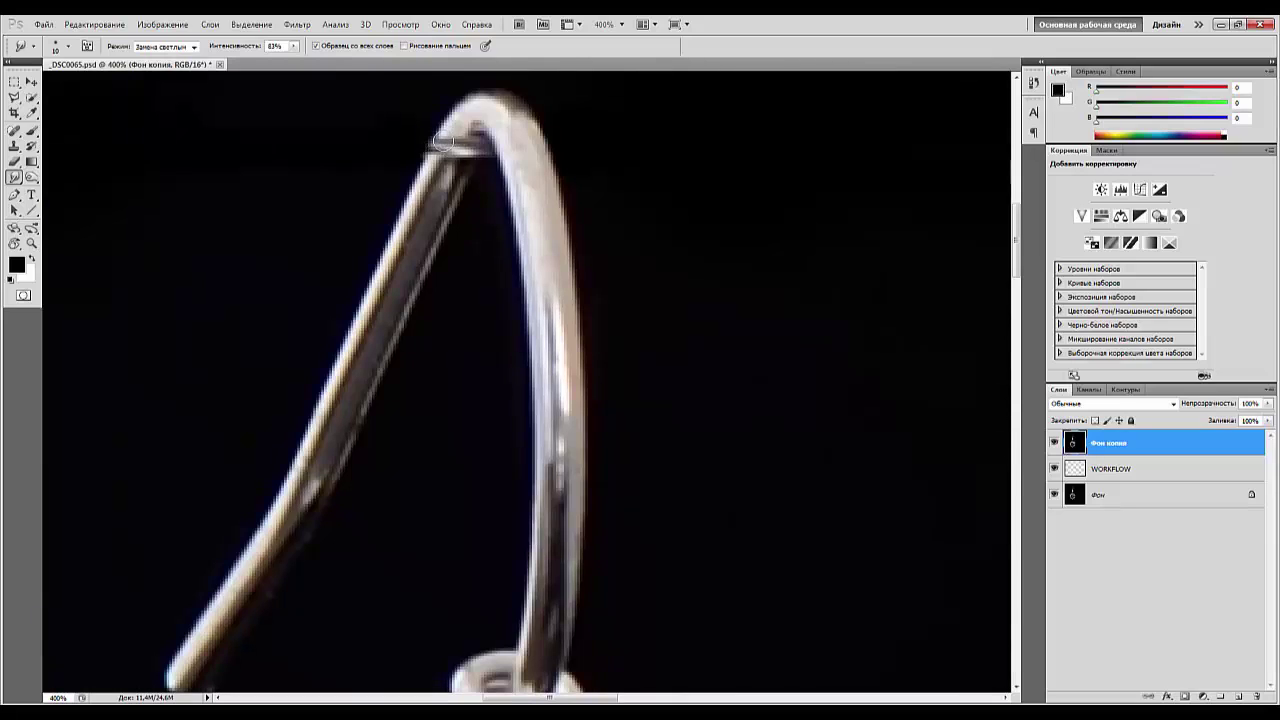
{"action": "mouse_move", "coordinate": [443, 141]}
{"action": "left_mouse_down"}
{"action": "mouse_move", "coordinate": [428, 172]}
{"action": "mouse_move", "coordinate": [462, 123]}
{"action": "left_mouse_up"}
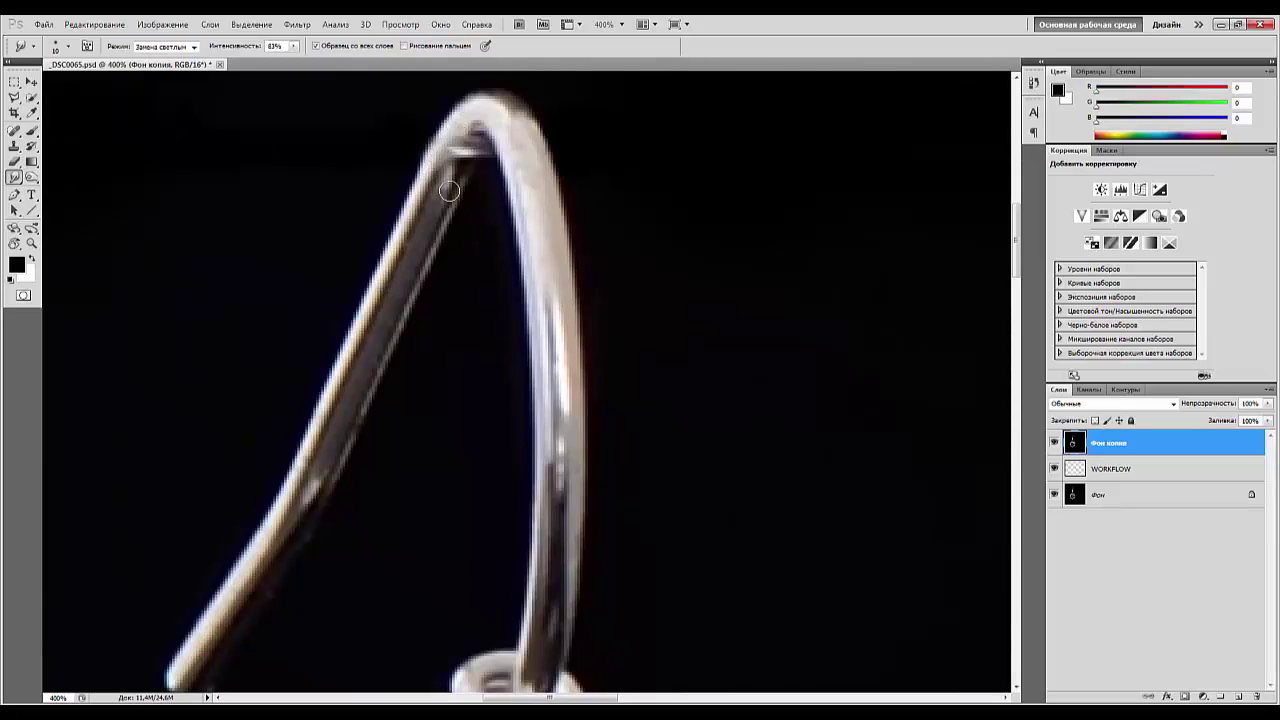
Smudge away the bright notch under the hook's bend in Darken mode, and smooth the wire below it in Lighten mode.
{"action": "left_click", "coordinate": [190, 47]}
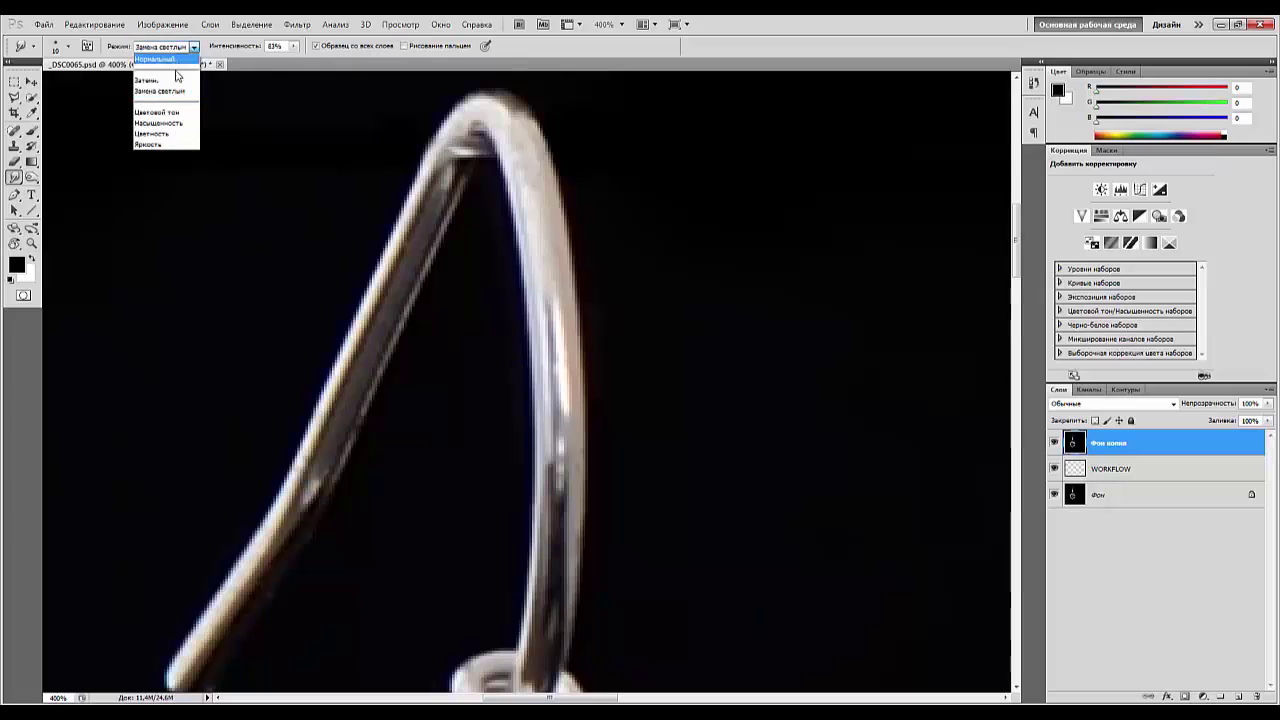
{"action": "left_click", "coordinate": [146, 80]}
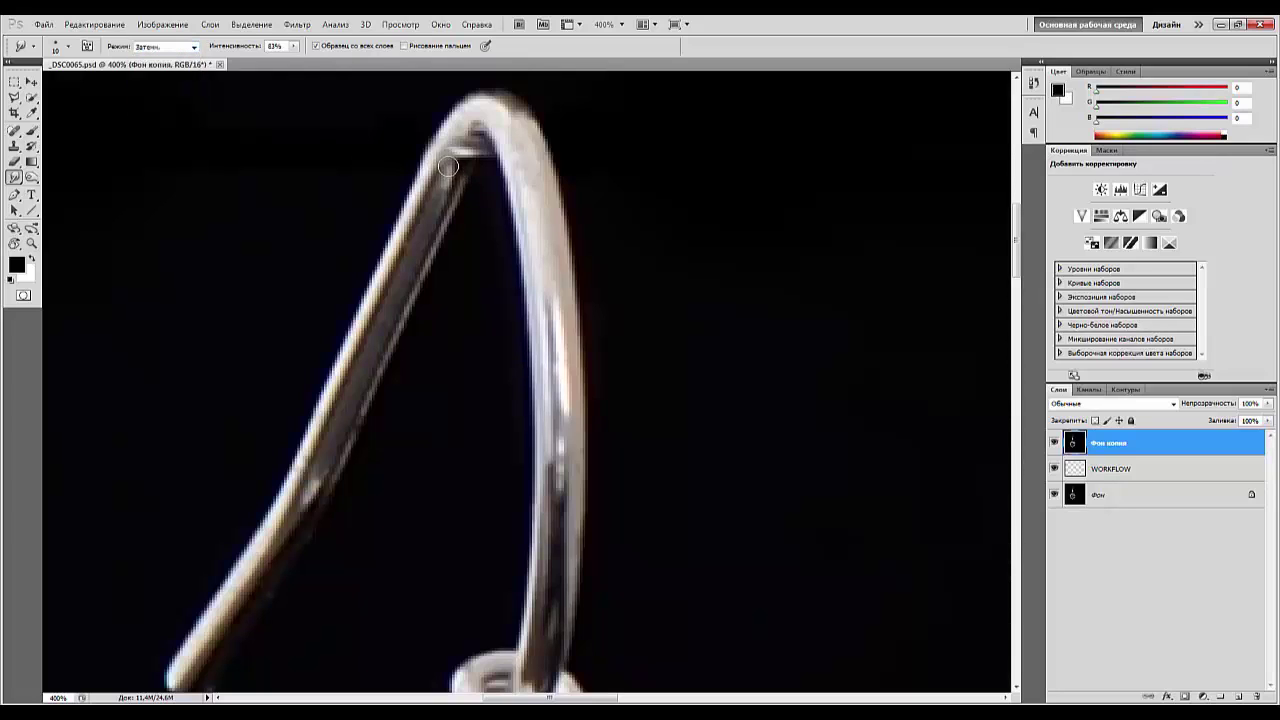
{"action": "mouse_move", "coordinate": [473, 142]}
{"action": "left_mouse_down"}
{"action": "mouse_move", "coordinate": [438, 194]}
{"action": "mouse_move", "coordinate": [477, 141]}
{"action": "left_mouse_up"}
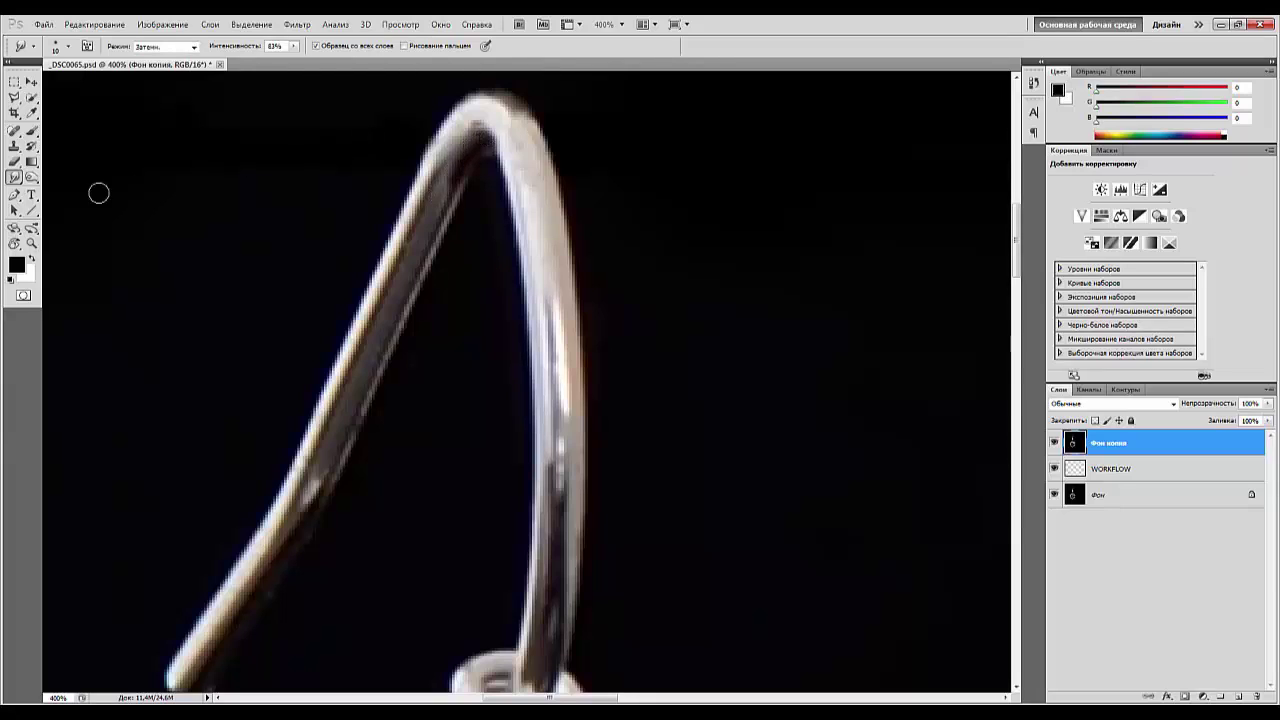
{"action": "left_click", "coordinate": [195, 51]}
{"action": "left_click", "coordinate": [160, 88]}
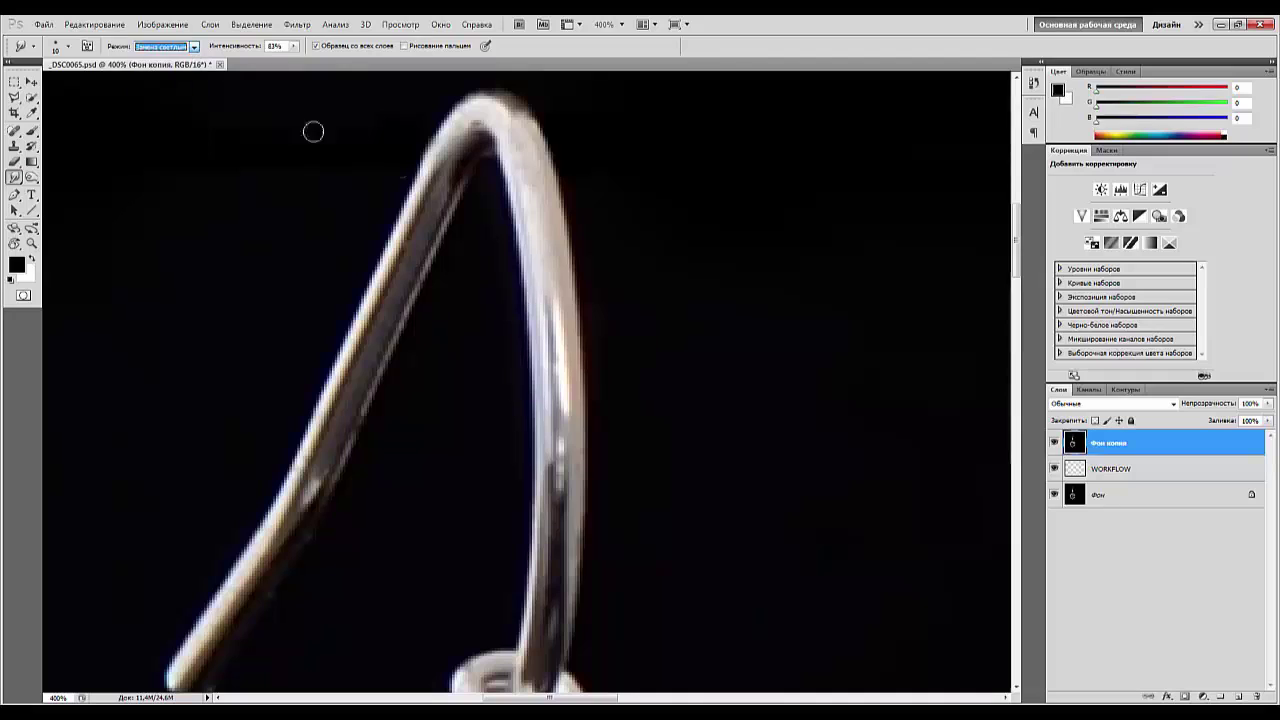
{"action": "mouse_move", "coordinate": [458, 188]}
{"action": "left_mouse_down"}
{"action": "mouse_move", "coordinate": [496, 110]}
{"action": "mouse_move", "coordinate": [532, 186]}
{"action": "mouse_move", "coordinate": [529, 307]}
{"action": "mouse_move", "coordinate": [548, 393]}
{"action": "left_mouse_up"}
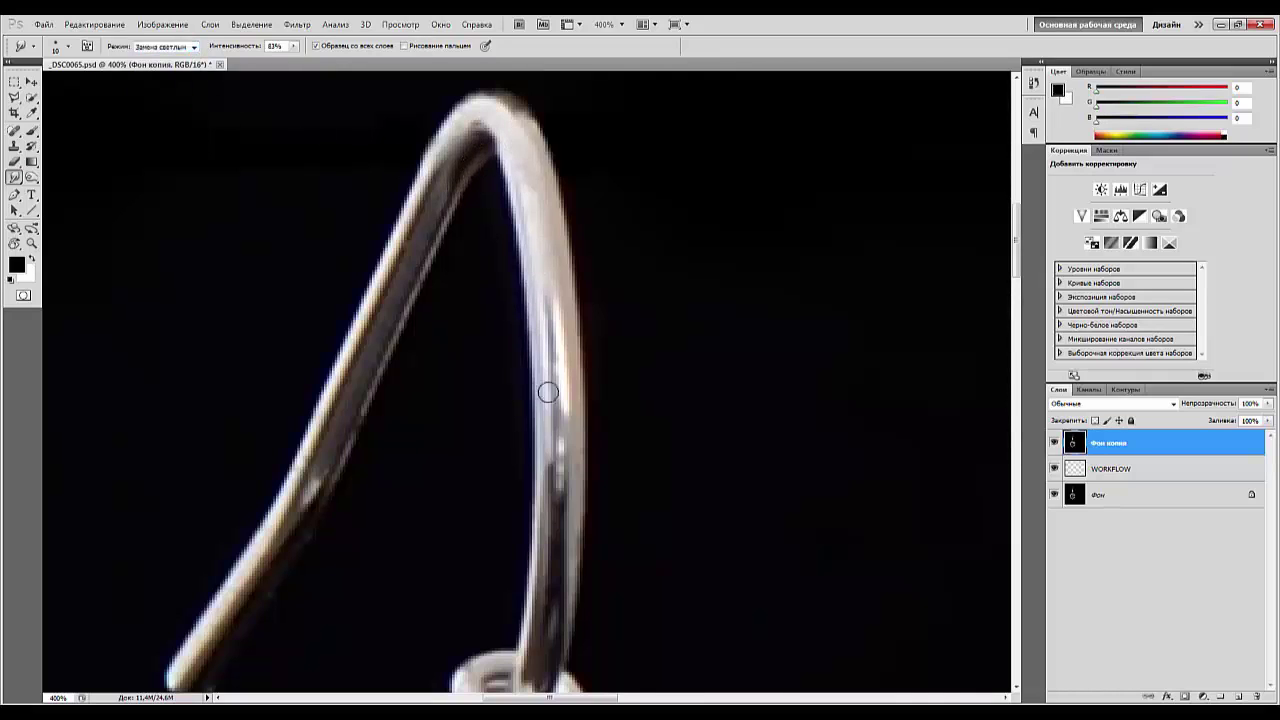
Rotate the canvas, smudge the hook wire towards the coil in Lighten mode, and retouch the coil's edge in Darken mode.
{"action": "left_click_drag", "start_coordinate": [418, 269], "coordinate": [251, 97]}
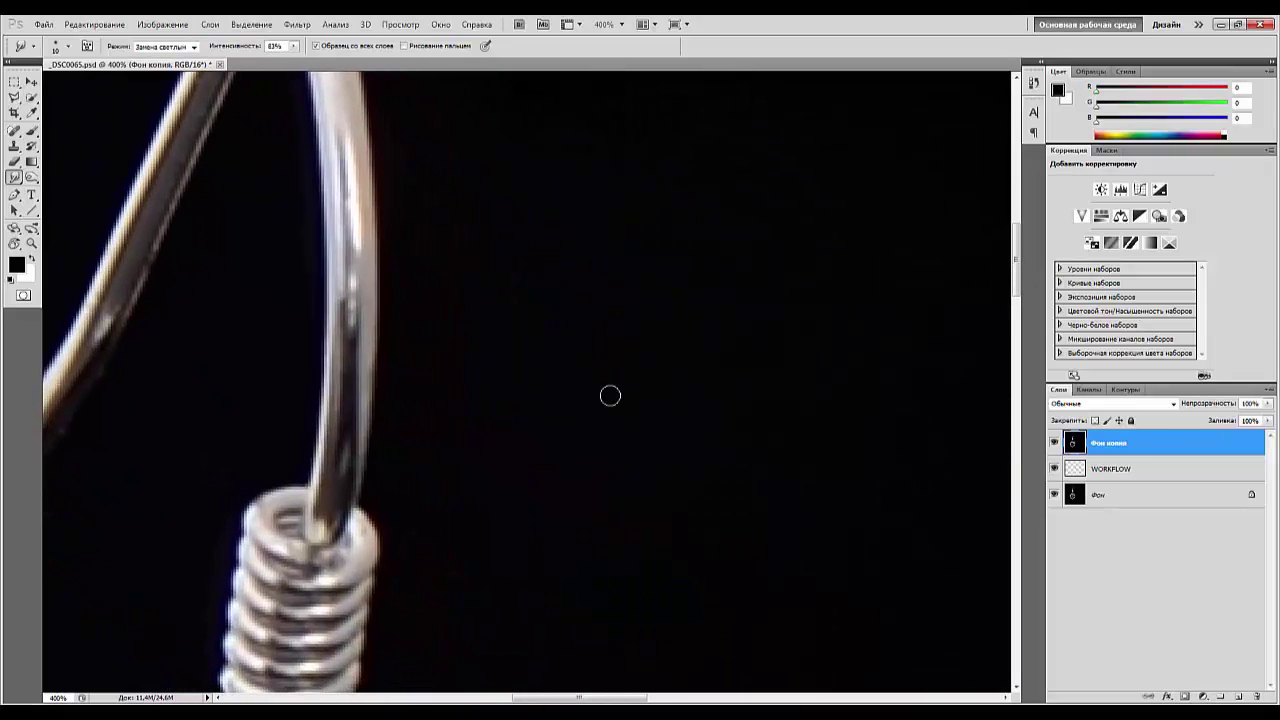
{"action": "key", "text": "r"}
{"action": "mouse_move", "coordinate": [105, 489]}
{"action": "left_mouse_down"}
{"action": "mouse_move", "coordinate": [429, 509]}
{"action": "mouse_move", "coordinate": [517, 449]}
{"action": "mouse_move", "coordinate": [534, 463]}
{"action": "mouse_move", "coordinate": [590, 219]}
{"action": "left_mouse_up"}
{"action": "mouse_move", "coordinate": [428, 272]}
{"action": "left_mouse_down"}
{"action": "mouse_move", "coordinate": [592, 332]}
{"action": "mouse_move", "coordinate": [584, 315]}
{"action": "mouse_move", "coordinate": [452, 255]}
{"action": "mouse_move", "coordinate": [473, 257]}
{"action": "mouse_move", "coordinate": [613, 319]}
{"action": "mouse_move", "coordinate": [525, 274]}
{"action": "mouse_move", "coordinate": [629, 326]}
{"action": "mouse_move", "coordinate": [635, 355]}
{"action": "mouse_move", "coordinate": [433, 269]}
{"action": "mouse_move", "coordinate": [320, 245]}
{"action": "mouse_move", "coordinate": [254, 202]}
{"action": "mouse_move", "coordinate": [448, 242]}
{"action": "mouse_move", "coordinate": [381, 226]}
{"action": "mouse_move", "coordinate": [613, 311]}
{"action": "left_mouse_up"}
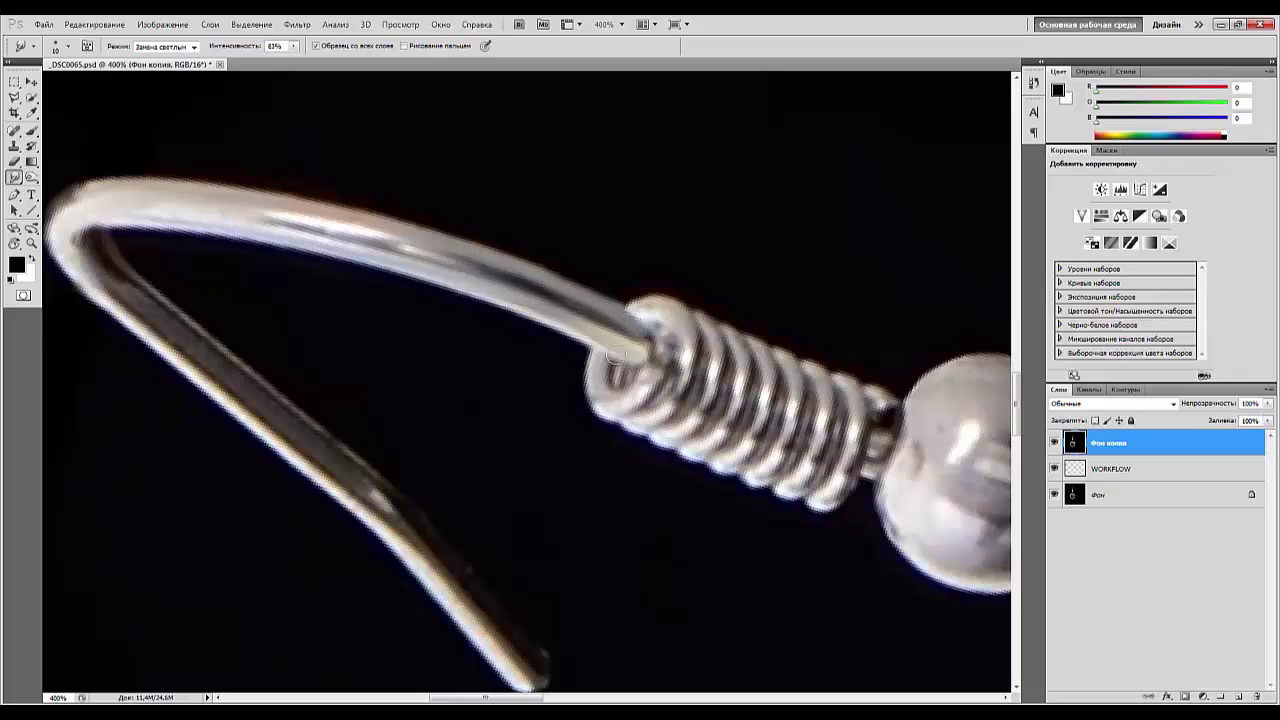
{"action": "left_click", "coordinate": [192, 46]}
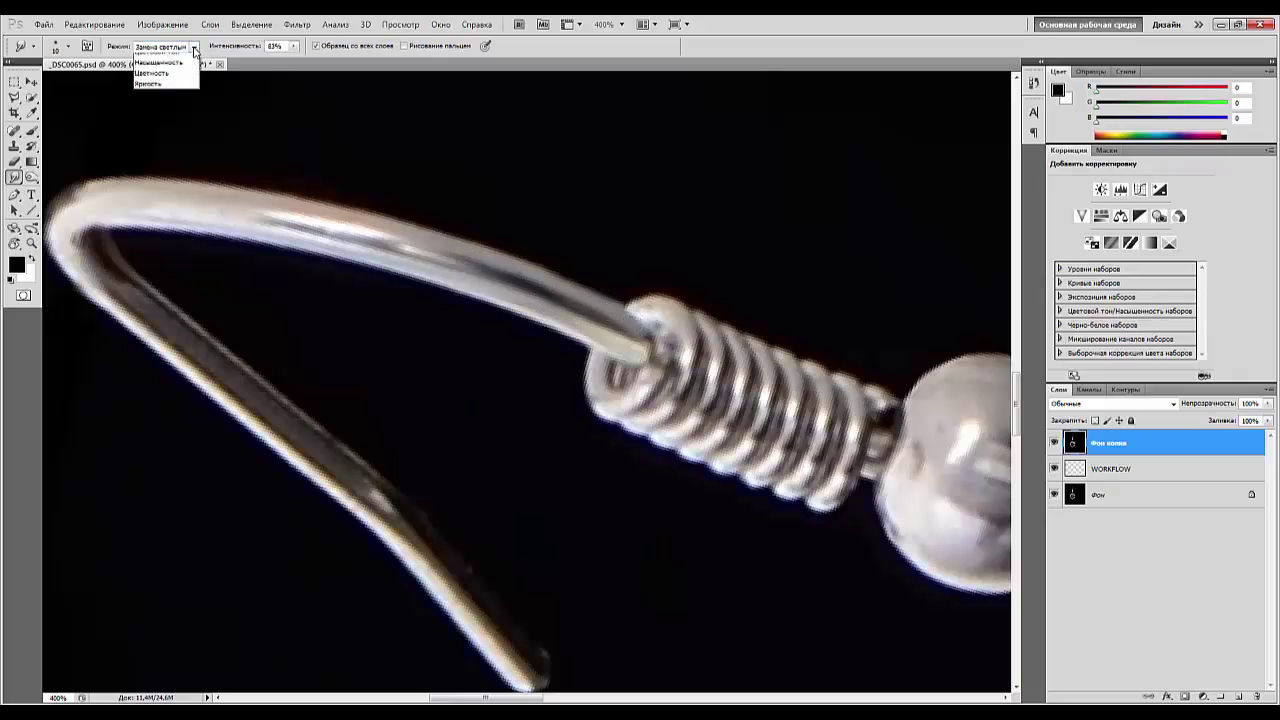
{"action": "left_click", "coordinate": [151, 81]}
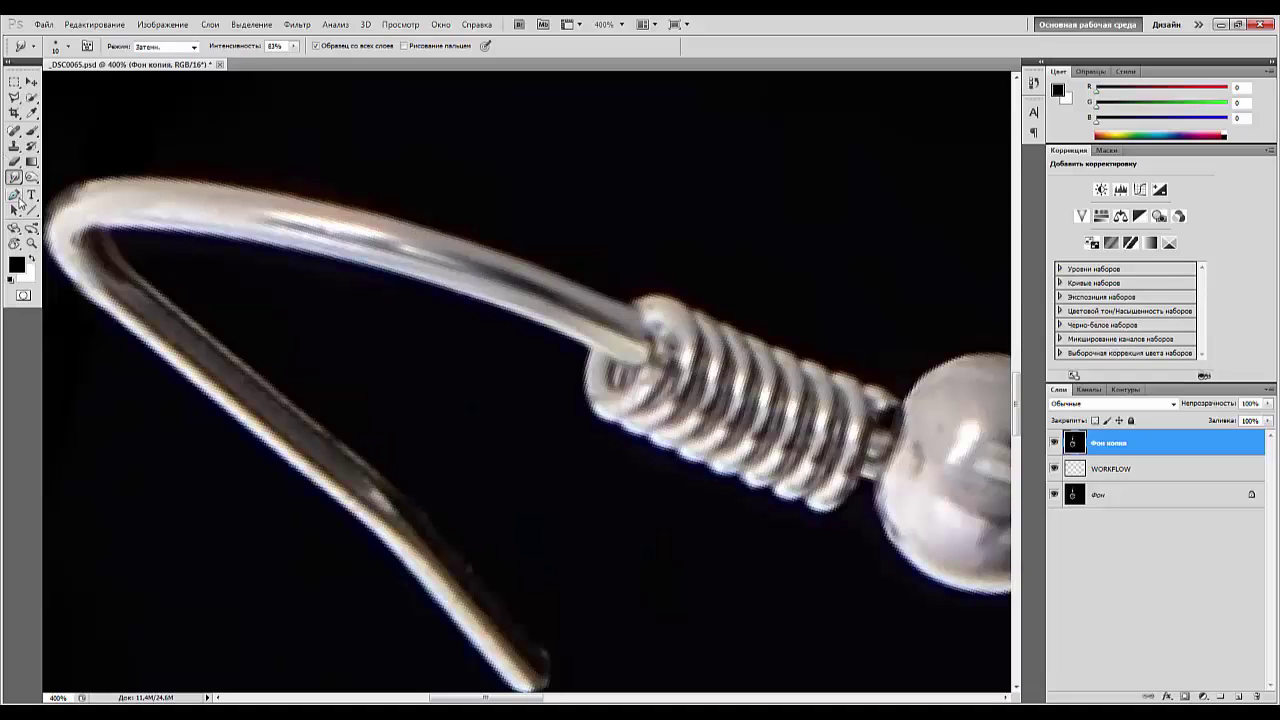
Draw a curved Pen path along the dark edge of the hook's free wire and around its tip.
{"action": "left_click", "coordinate": [15, 195]}
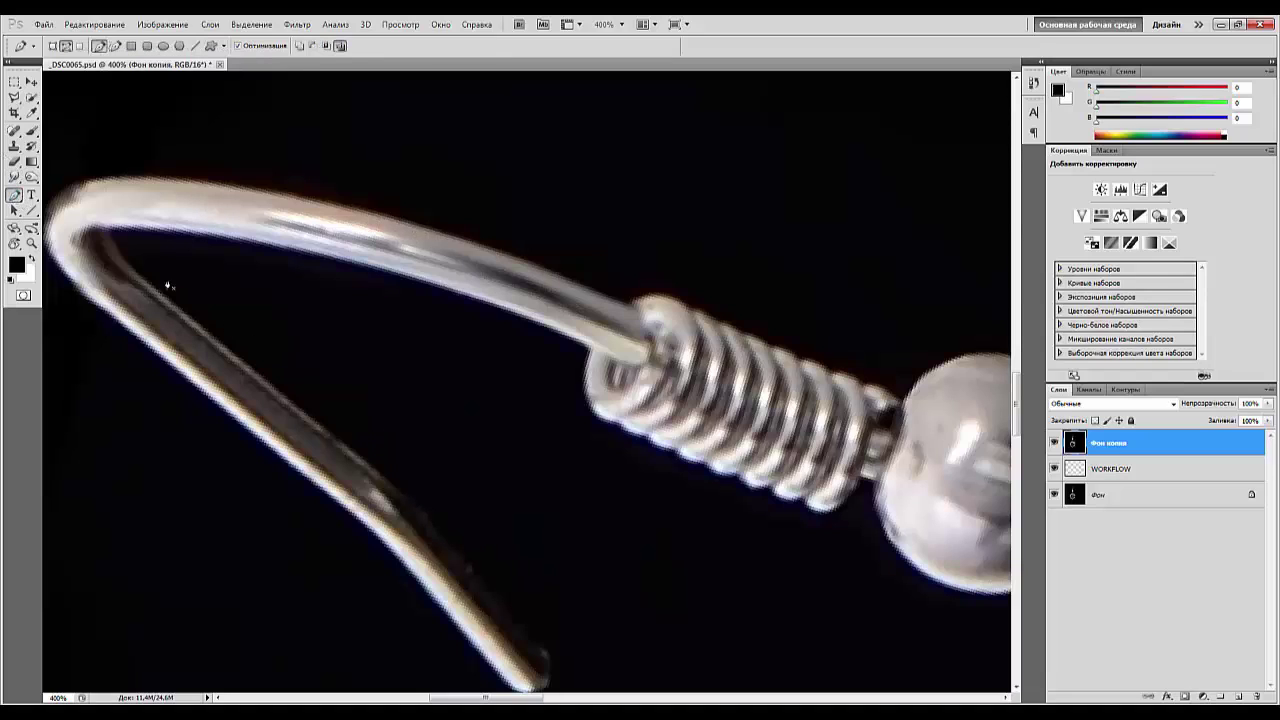
{"action": "left_click", "coordinate": [299, 408]}
{"action": "left_click_drag", "start_coordinate": [416, 504], "coordinate": [436, 527]}
{"action": "left_click_drag", "start_coordinate": [515, 617], "coordinate": [532, 637]}
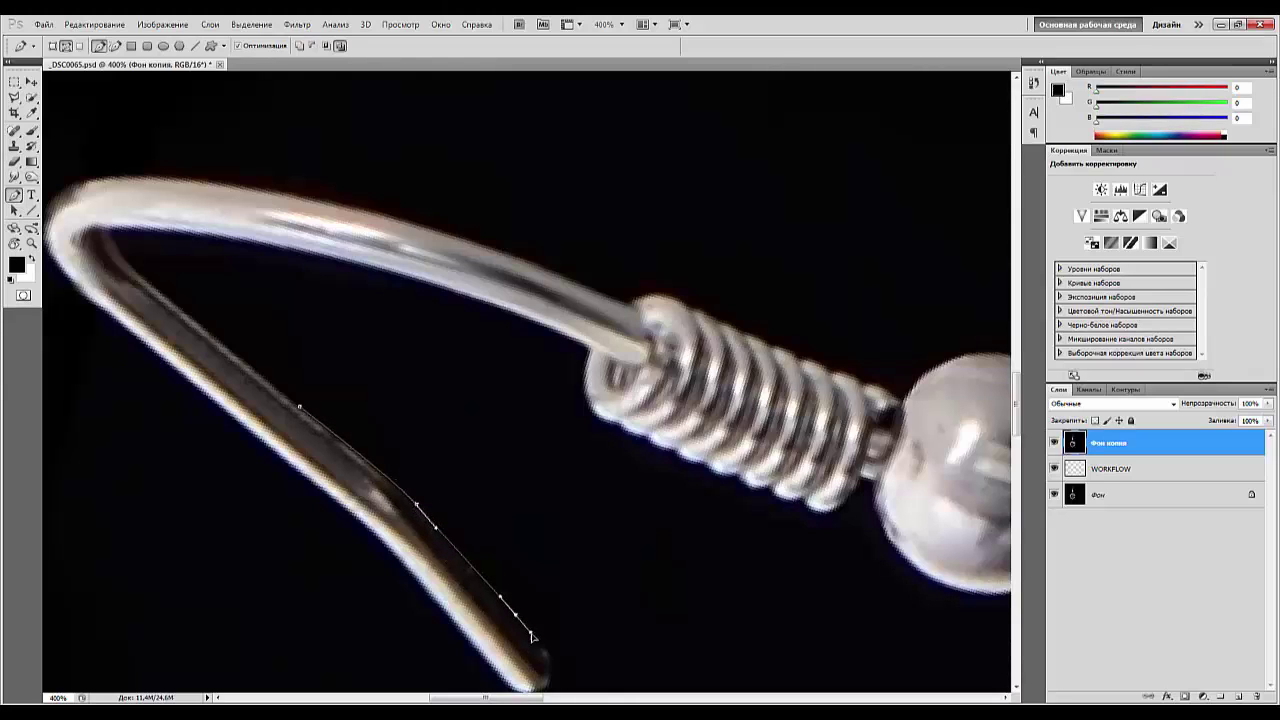
{"action": "left_click_drag", "start_coordinate": [467, 672], "coordinate": [412, 537]}
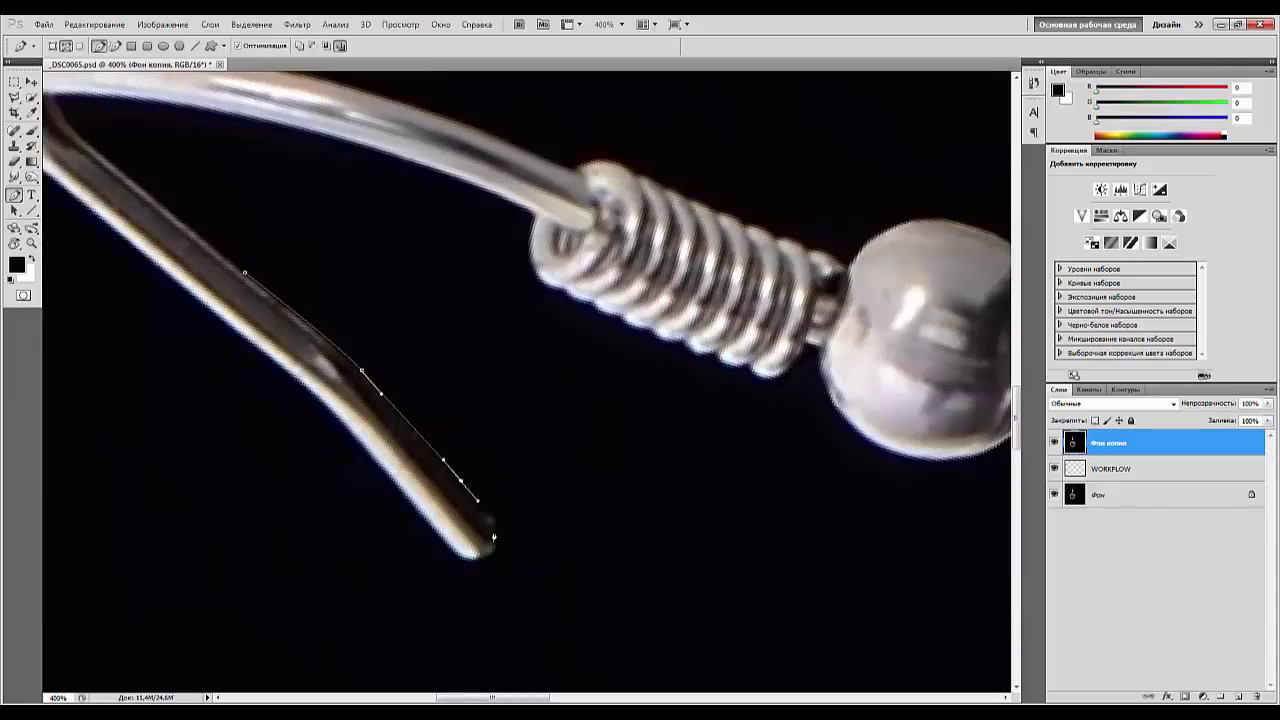
{"action": "left_click_drag", "start_coordinate": [493, 535], "coordinate": [496, 549]}
Try stroking the hook path with a soft 5 px brush and simulated pressure, and undo the stroke.
{"action": "left_click", "coordinate": [33, 136]}
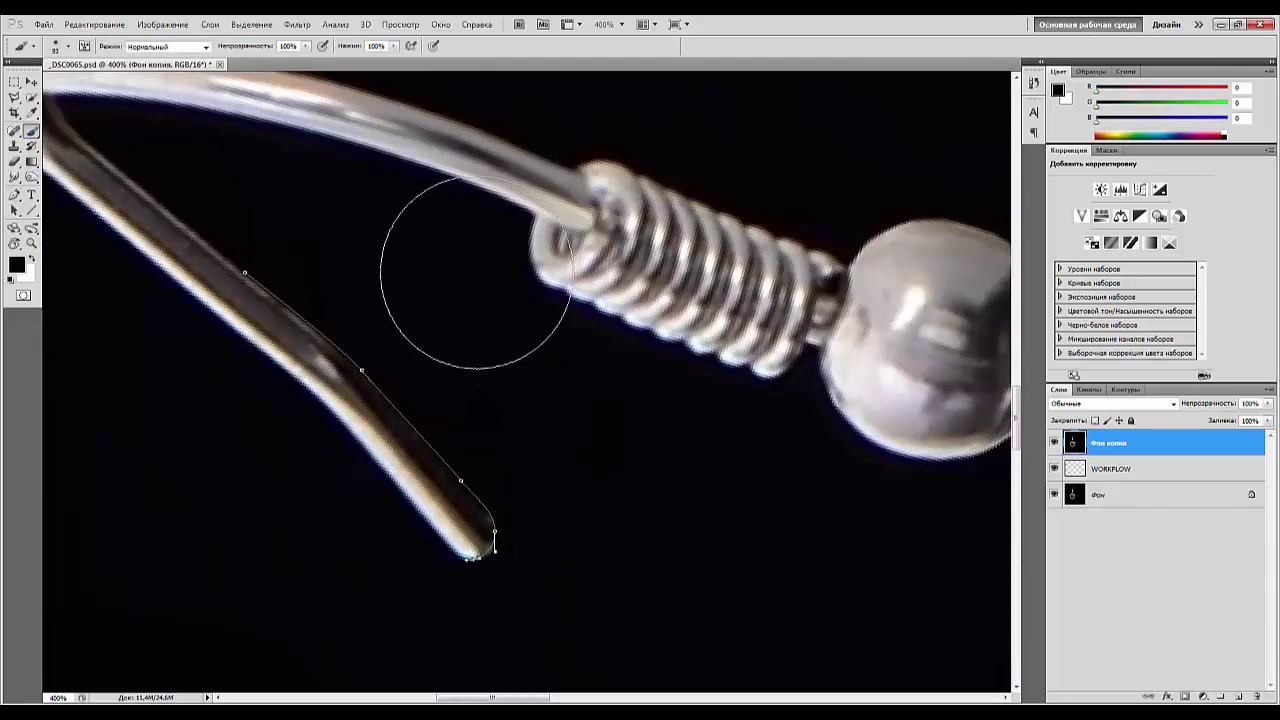
{"action": "right_click", "coordinate": [472, 258]}
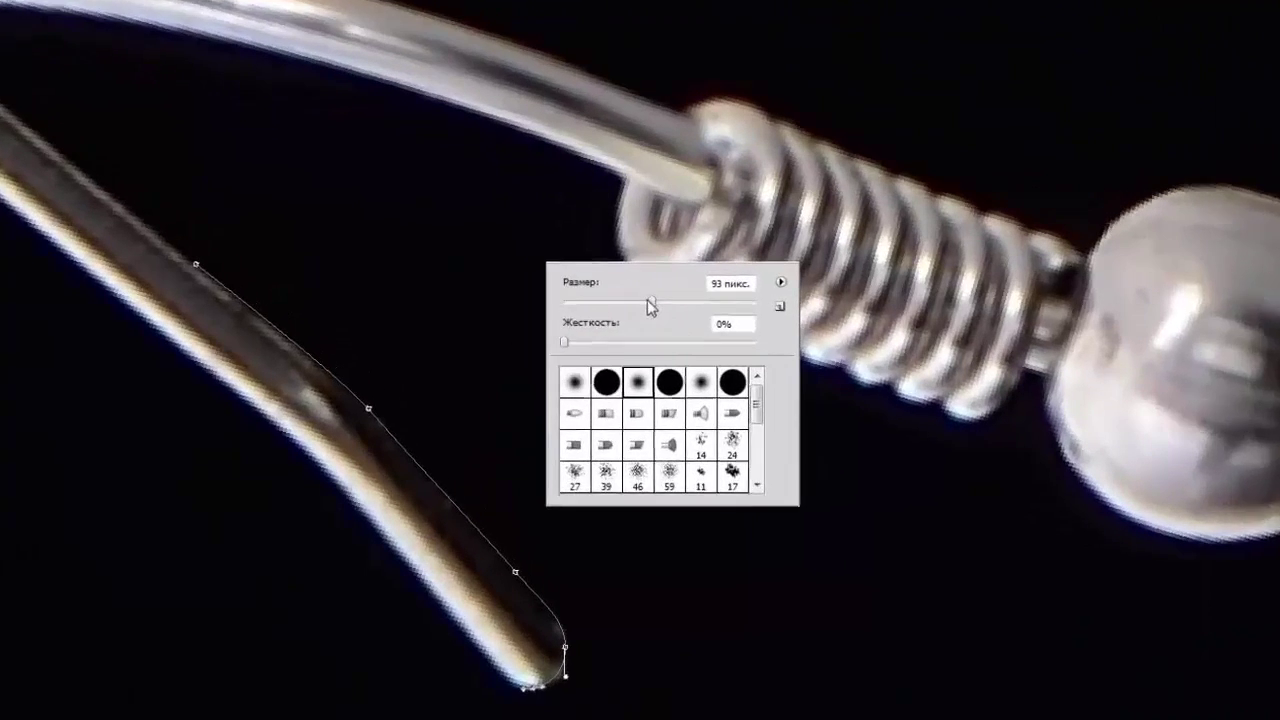
{"action": "mouse_move", "coordinate": [650, 305]}
{"action": "left_mouse_down"}
{"action": "mouse_move", "coordinate": [569, 318]}
{"action": "mouse_move", "coordinate": [591, 308]}
{"action": "left_mouse_up"}
{"action": "key", "text": "Return"}
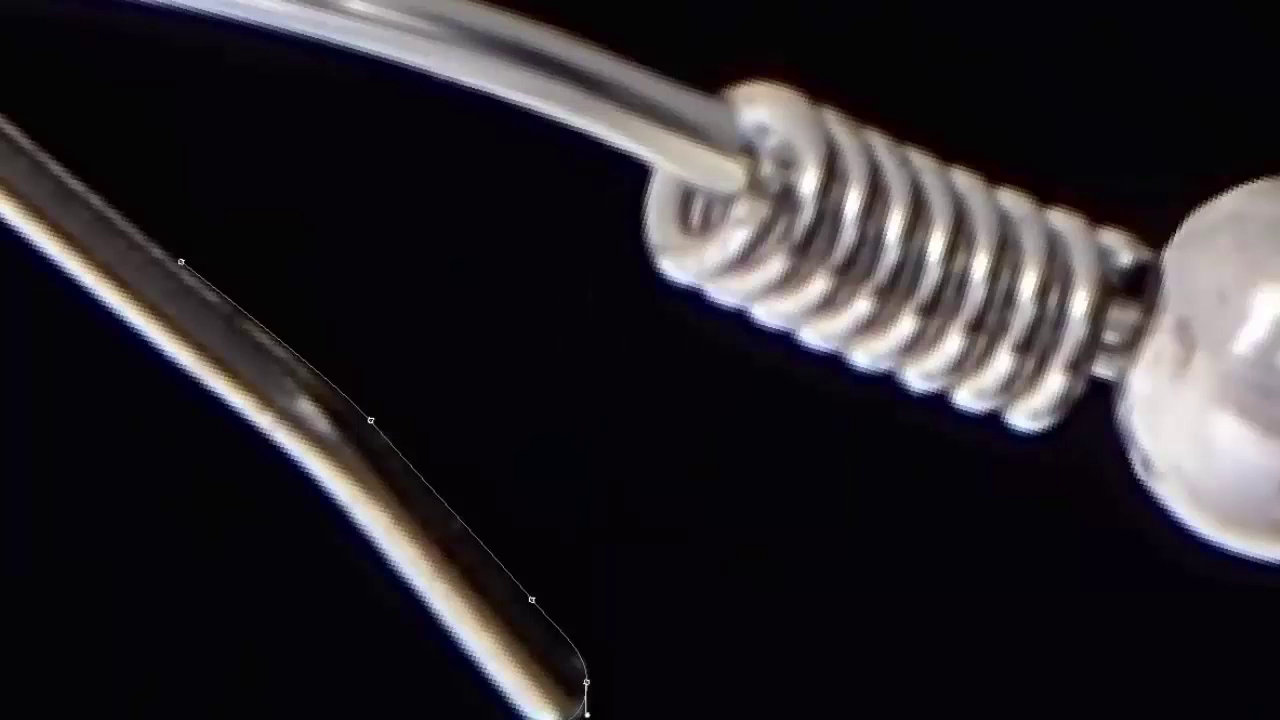
{"action": "right_click", "coordinate": [591, 373]}
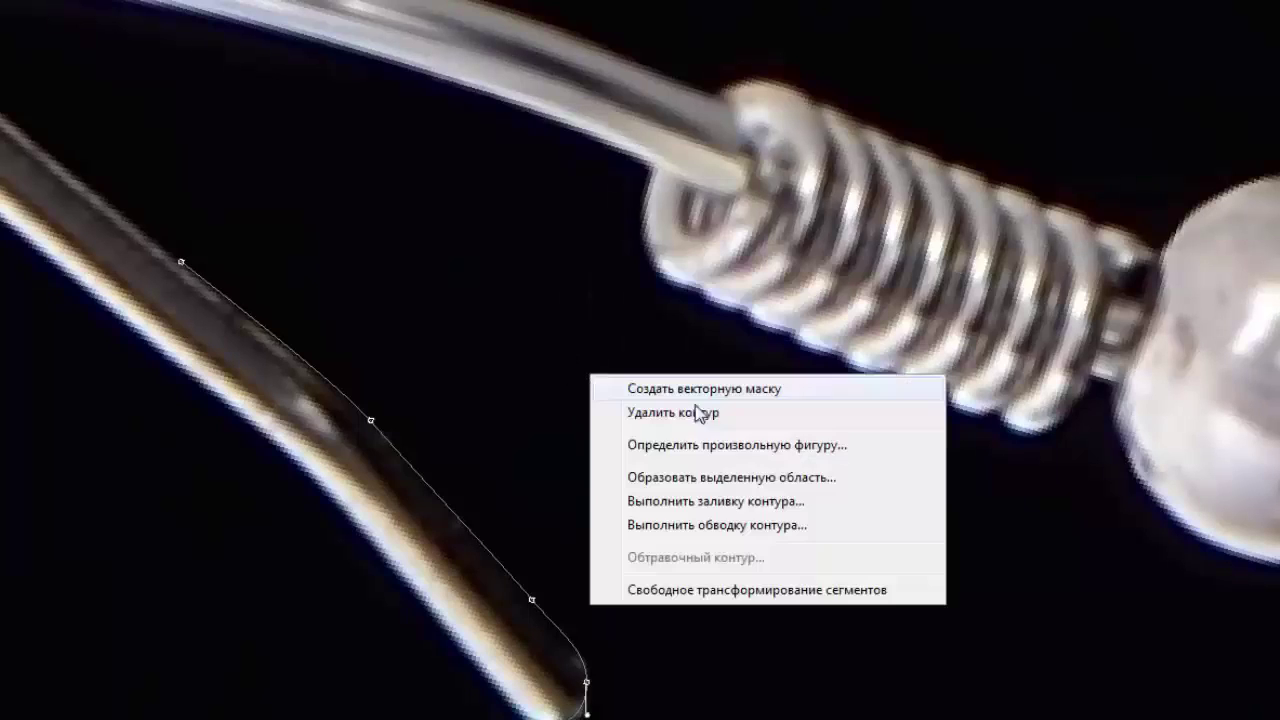
{"action": "left_click", "coordinate": [656, 528]}
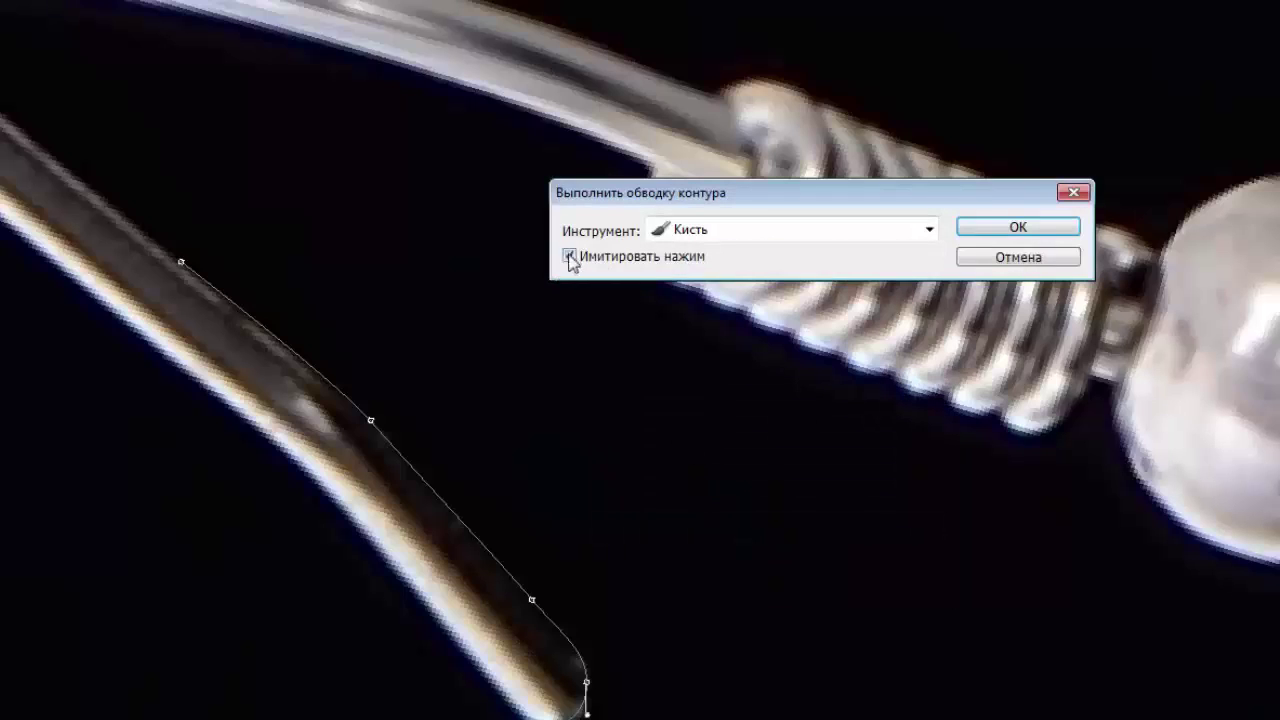
{"action": "left_click", "coordinate": [1017, 229]}
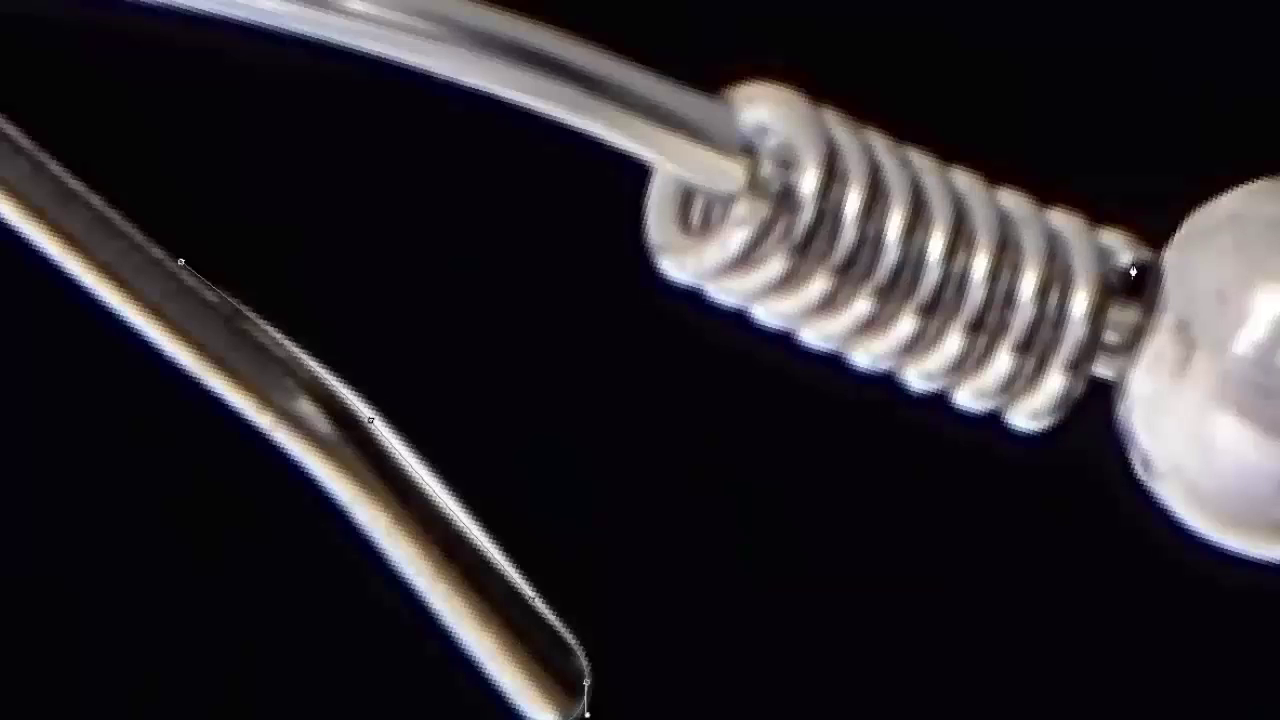
{"action": "key", "text": "ctrl+z"}
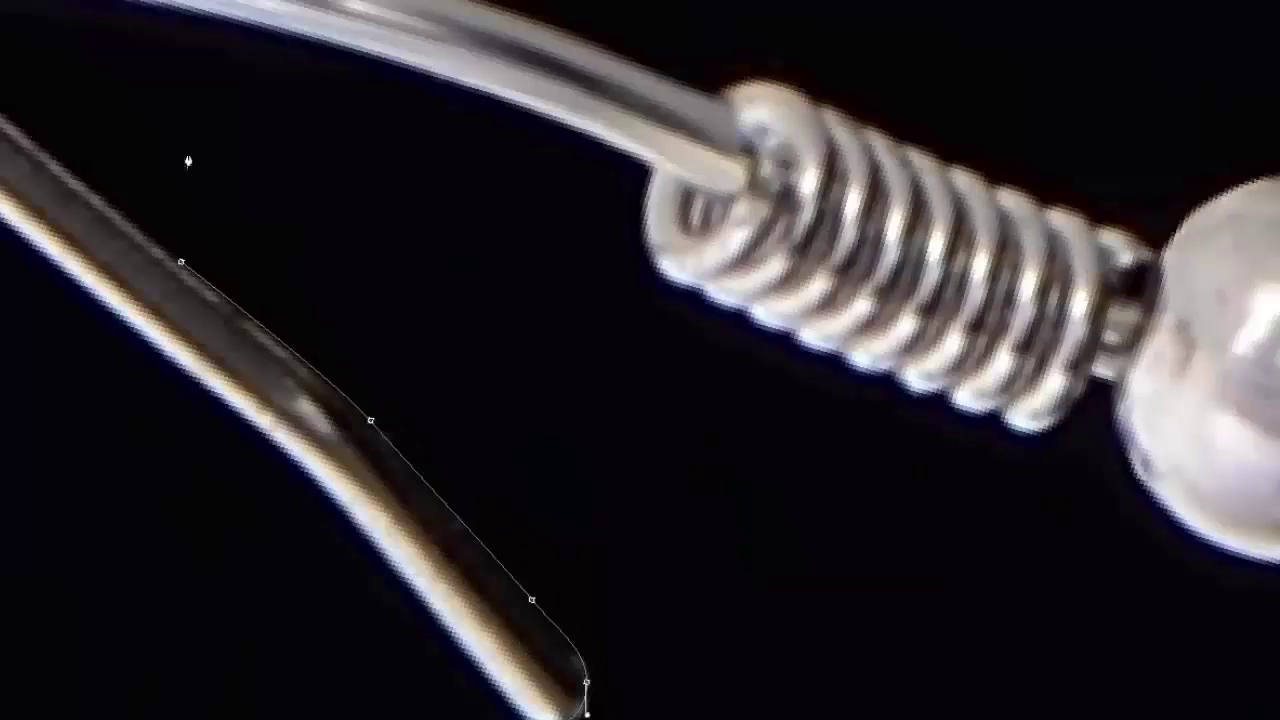
Stroke the hook path with a soft 3 px brush, with simulated pressure enabled.
{"action": "right_click", "coordinate": [624, 264]}
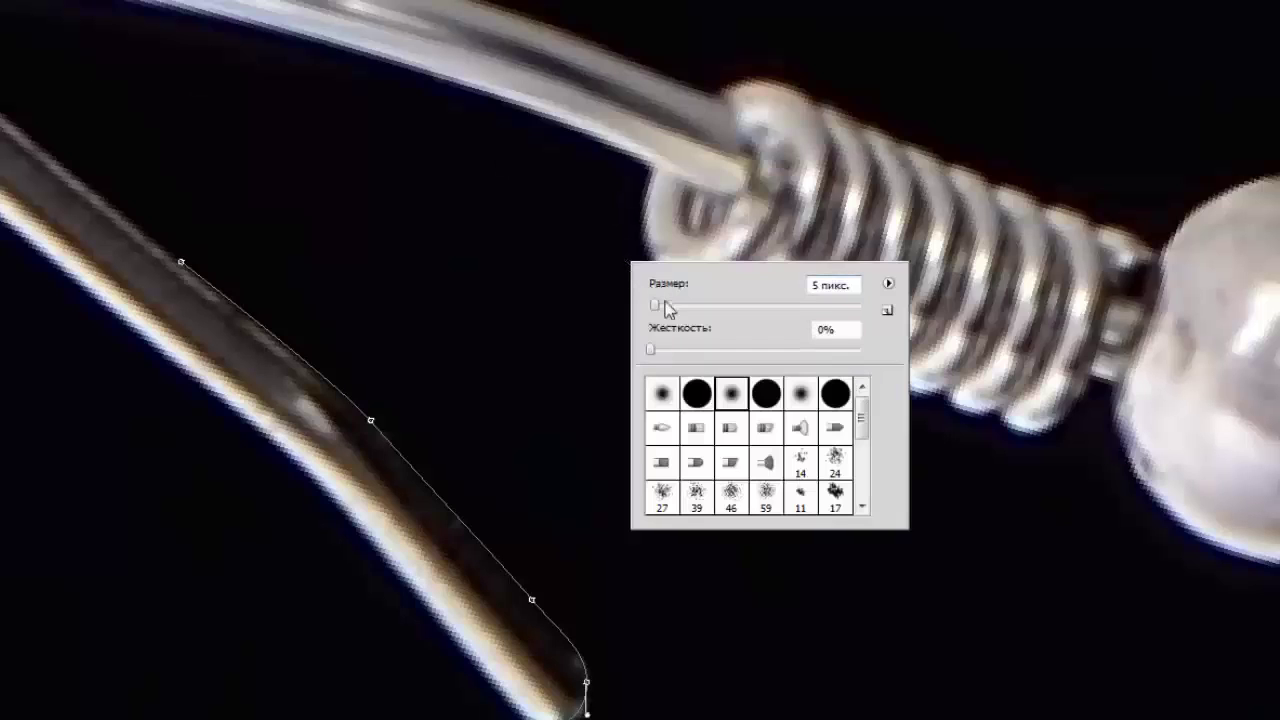
{"action": "left_click_drag", "start_coordinate": [664, 307], "coordinate": [676, 325]}
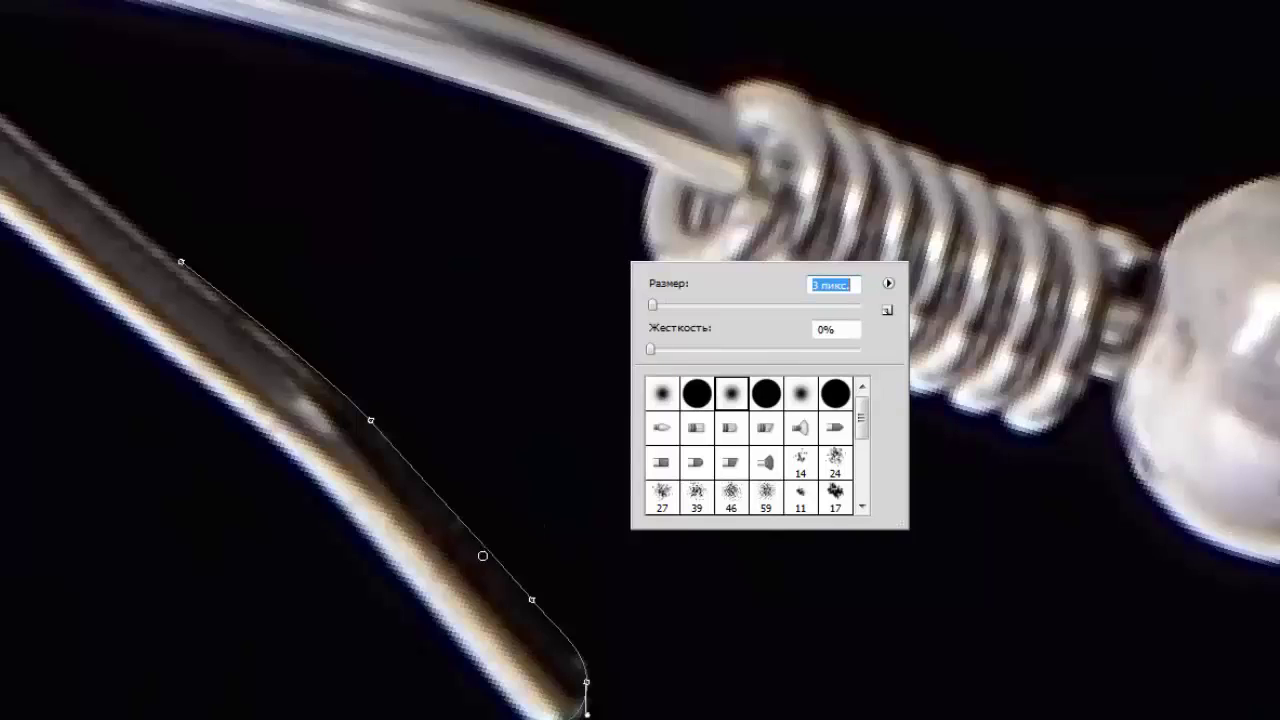
{"action": "right_click", "coordinate": [757, 587]}
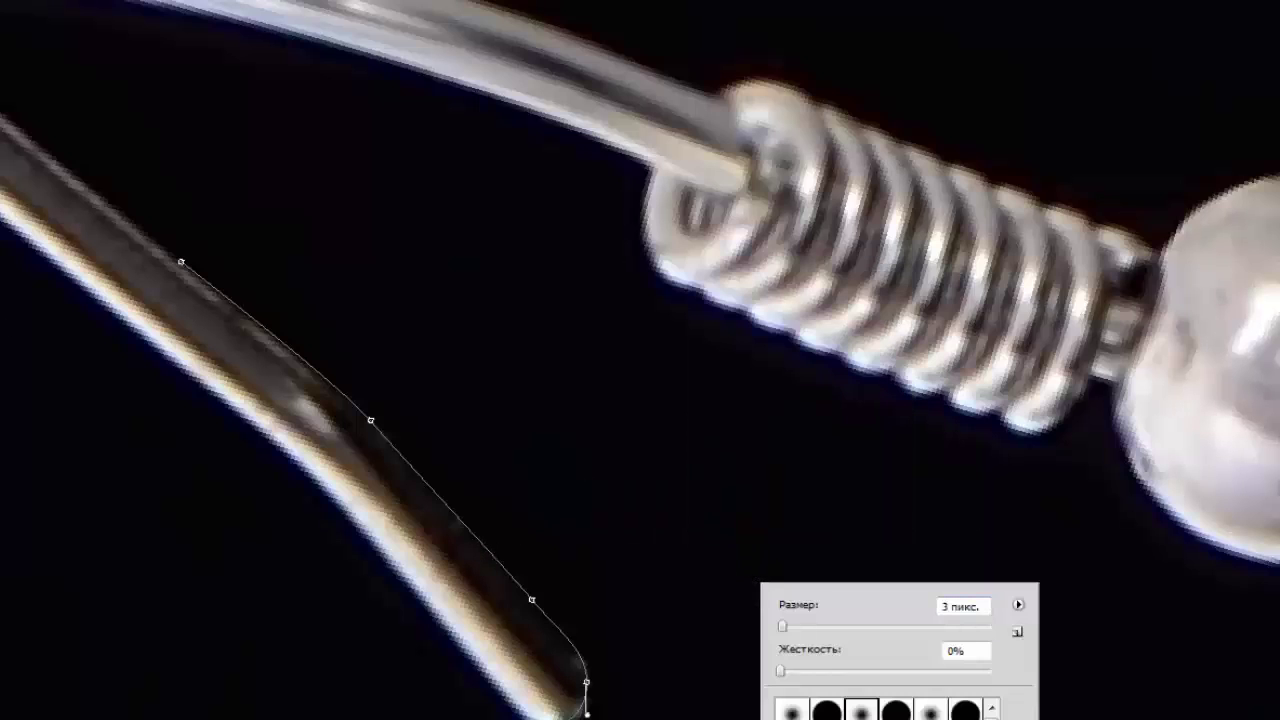
{"action": "left_click", "coordinate": [2, 134]}
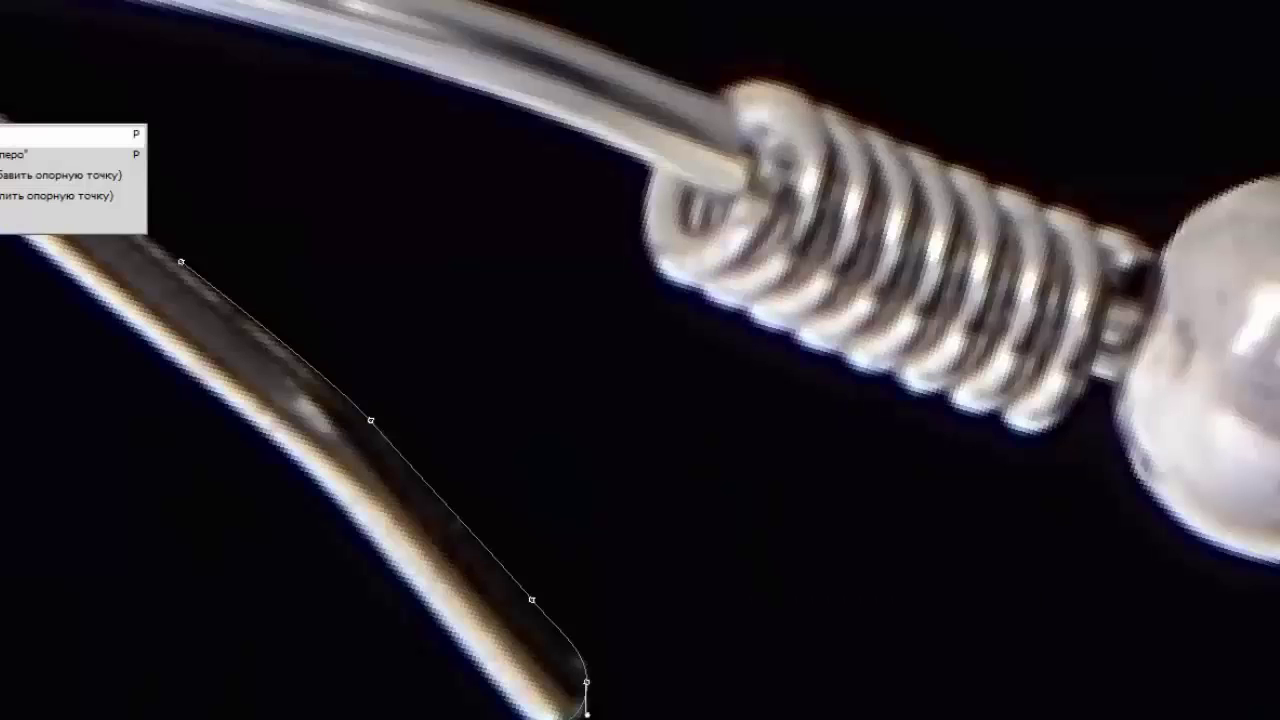
{"action": "right_click", "coordinate": [657, 426]}
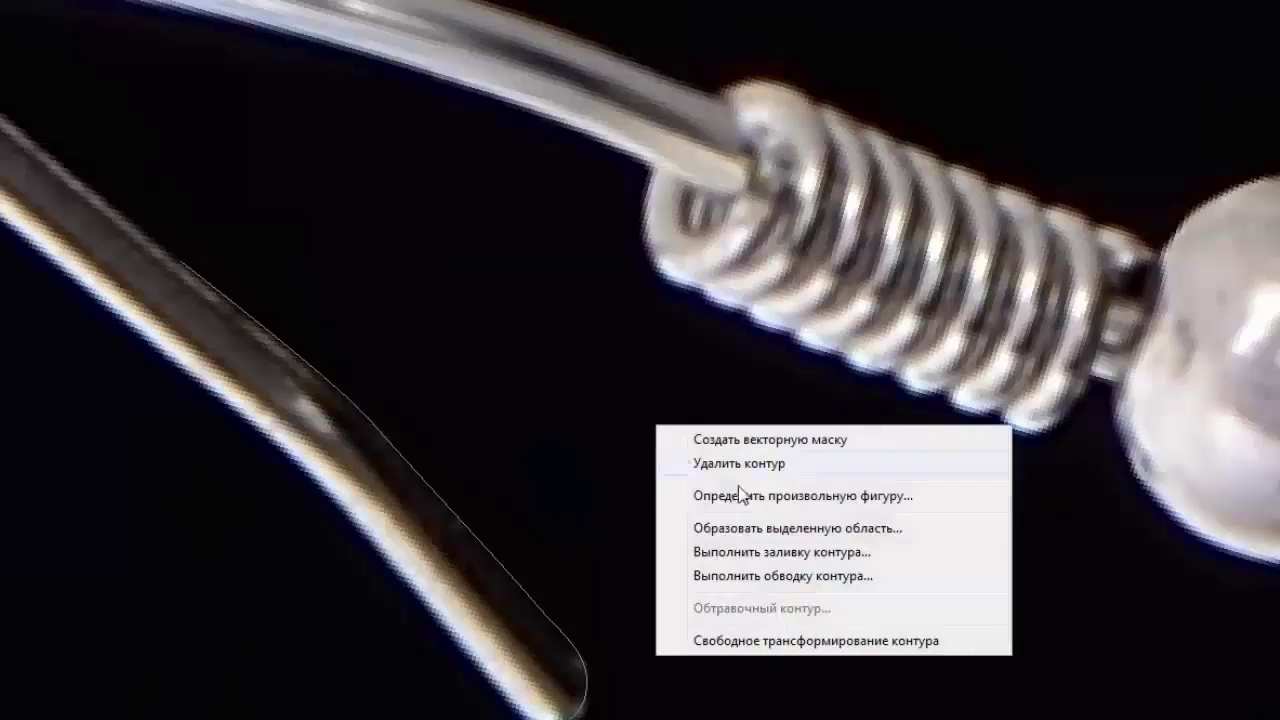
{"action": "left_click", "coordinate": [716, 578]}
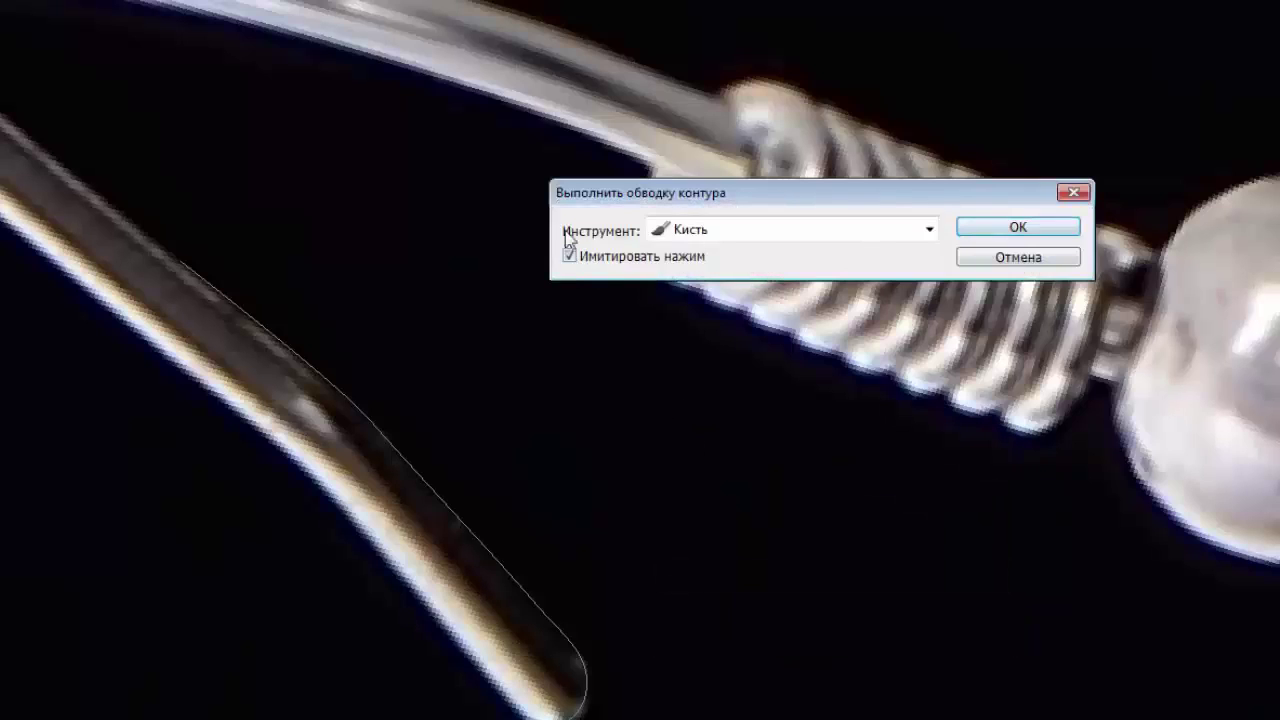
{"action": "left_click", "coordinate": [1017, 228]}
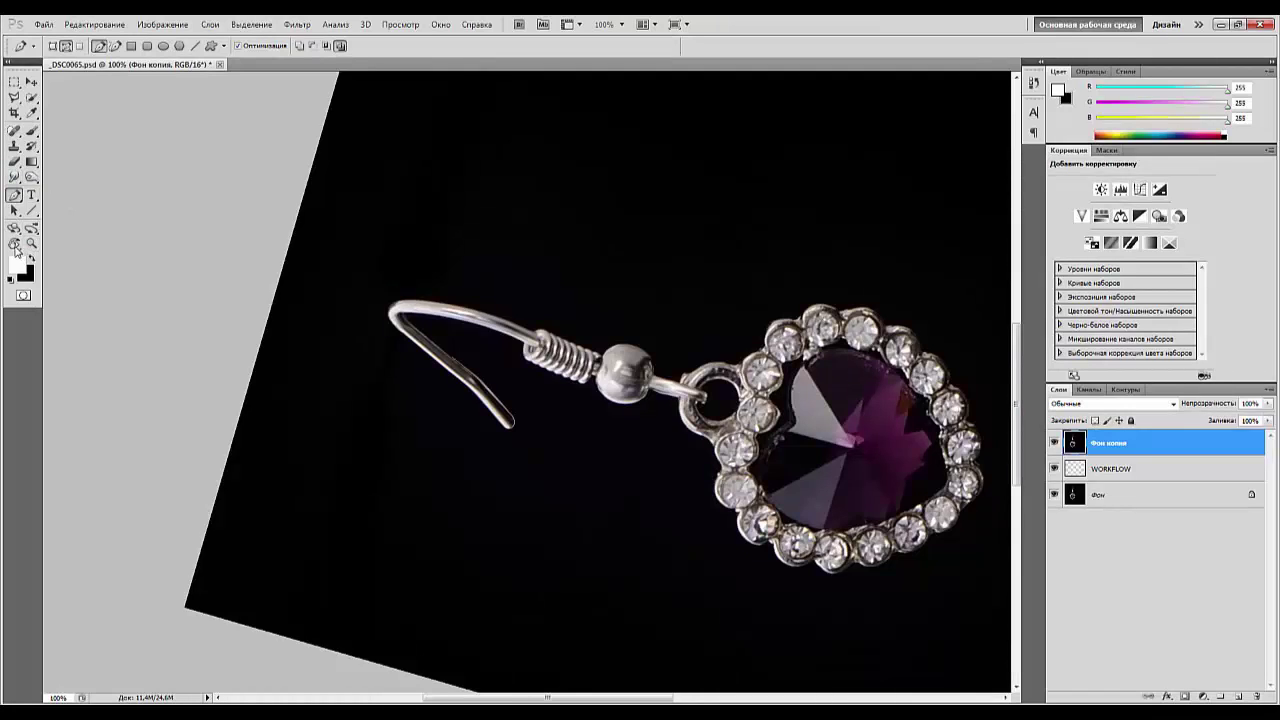
Reset the canvas rotation to 0° and deselect the work path to hide its outline.
{"action": "double_click", "coordinate": [15, 244]}
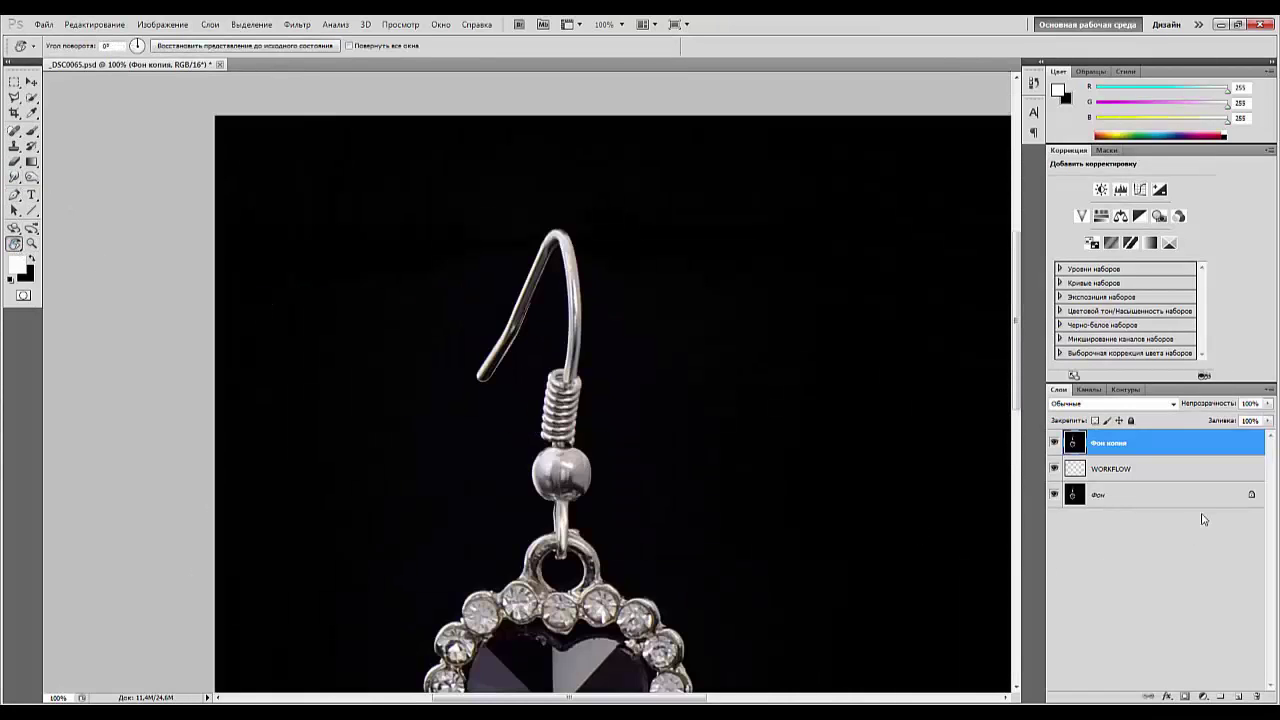
{"action": "left_click", "coordinate": [1127, 389]}
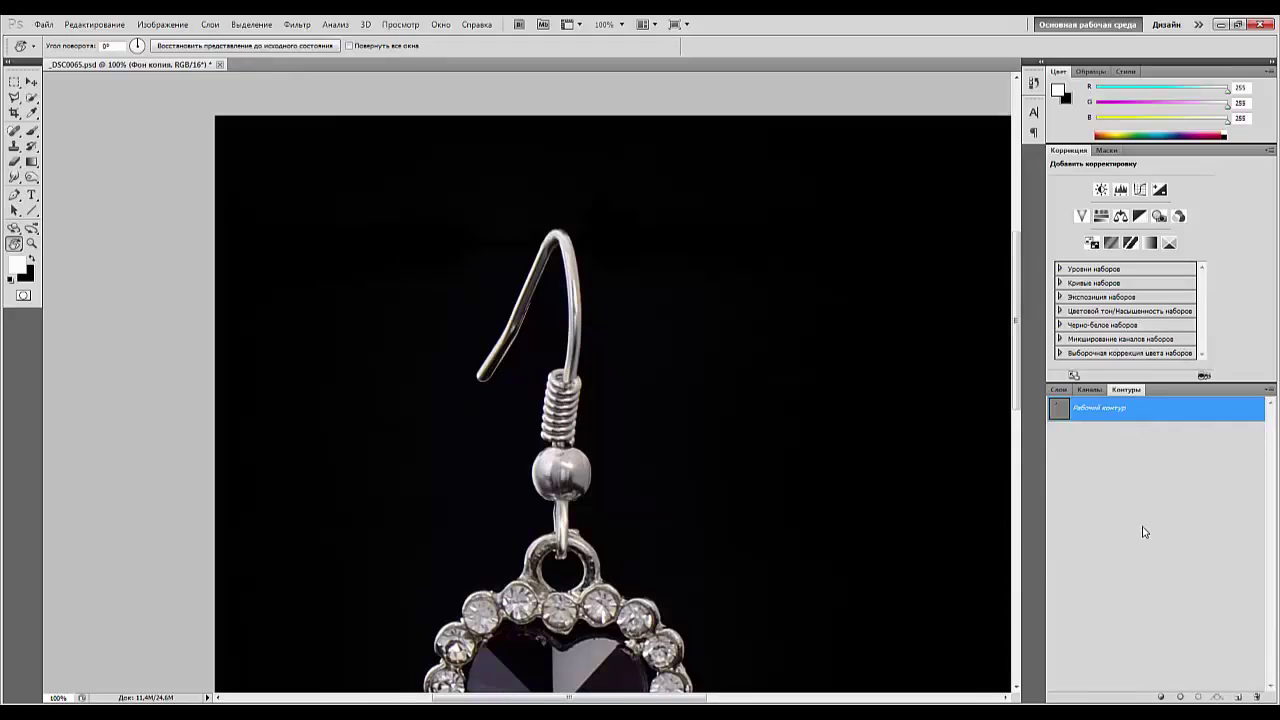
{"action": "left_click", "coordinate": [1145, 532]}
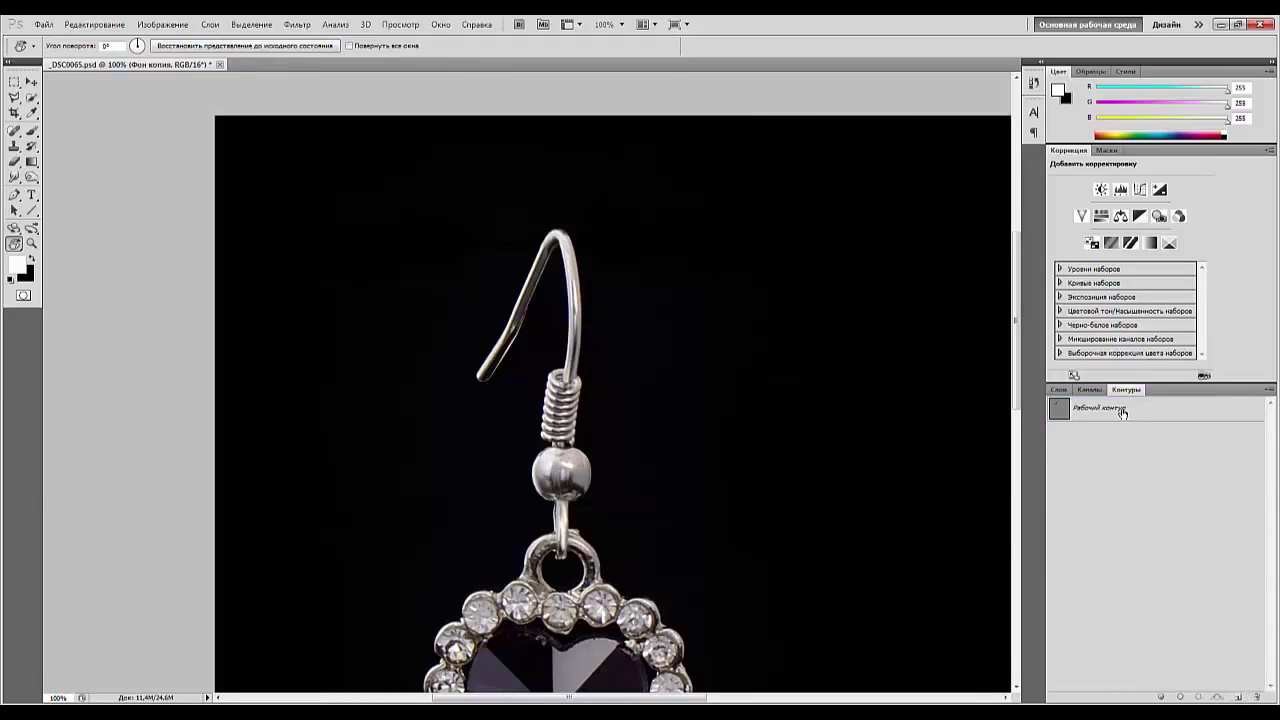
{"action": "left_click", "coordinate": [1122, 411]}
{"action": "left_click", "coordinate": [1161, 621]}
{"action": "key", "text": "ctrl+minus"}
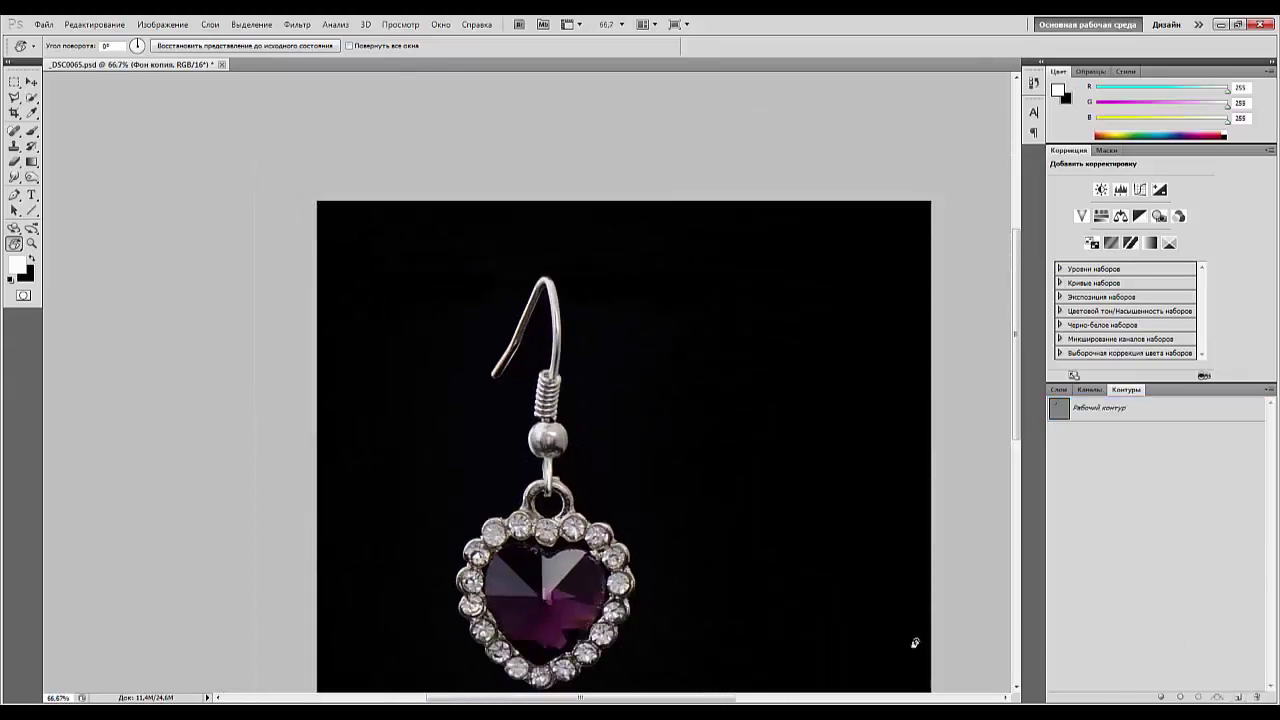
Rotate the canvas so the earring lies sideways, and smooth the round bead's reflections with the Smudge tool in Lighten mode at 83% strength.
{"action": "key", "text": "ctrl+plus"}
{"action": "key", "text": "ctrl+plus"}
{"action": "key", "text": "ctrl+plus"}
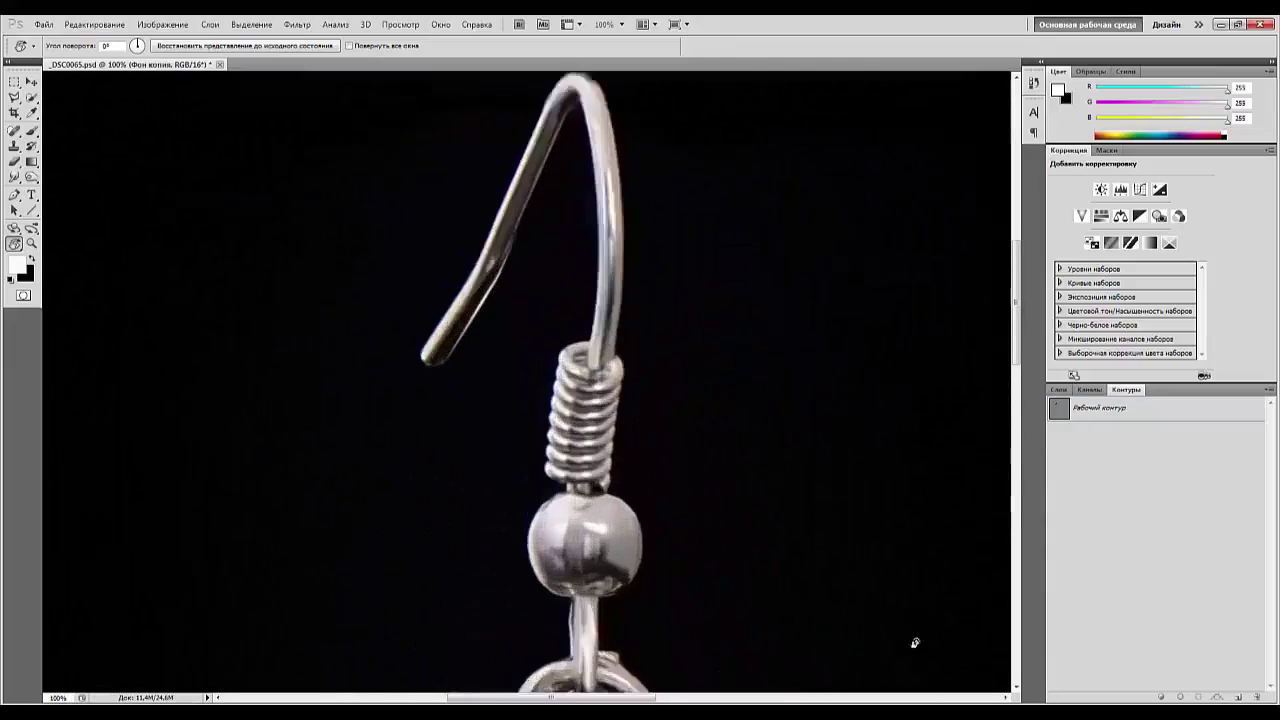
{"action": "left_click_drag", "start_coordinate": [665, 520], "coordinate": [598, 222]}
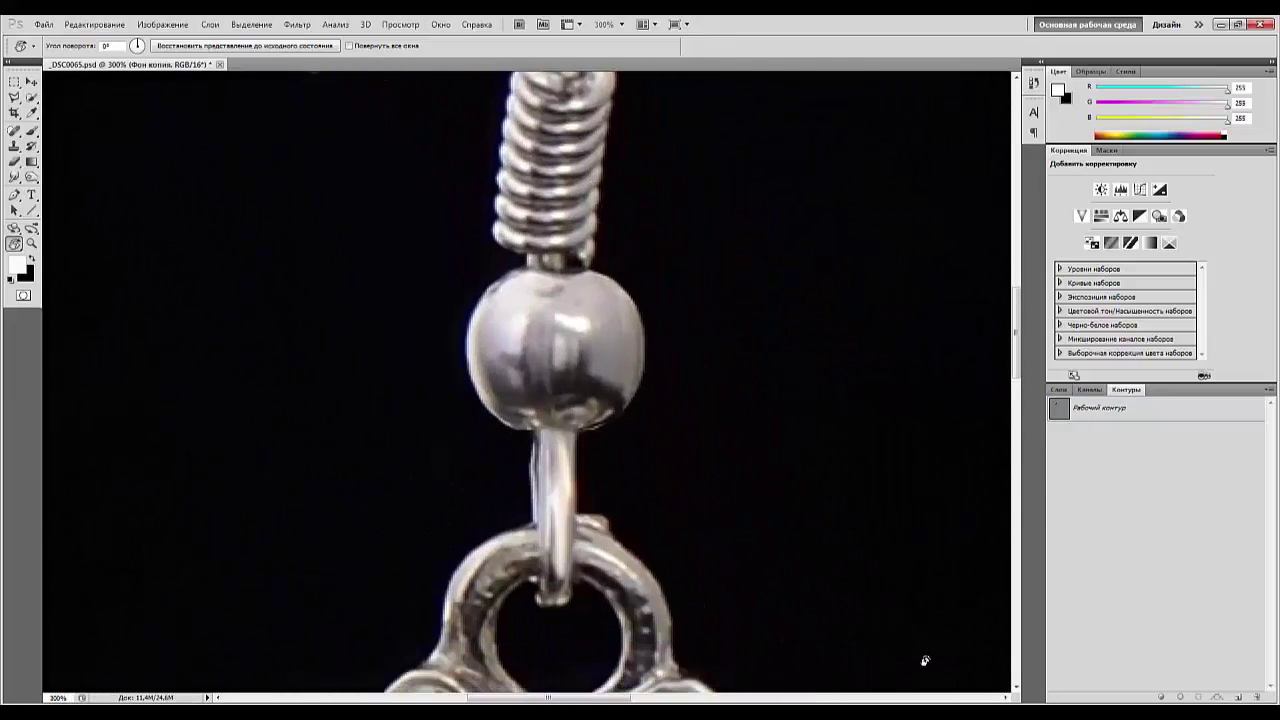
{"action": "left_click", "coordinate": [16, 179]}
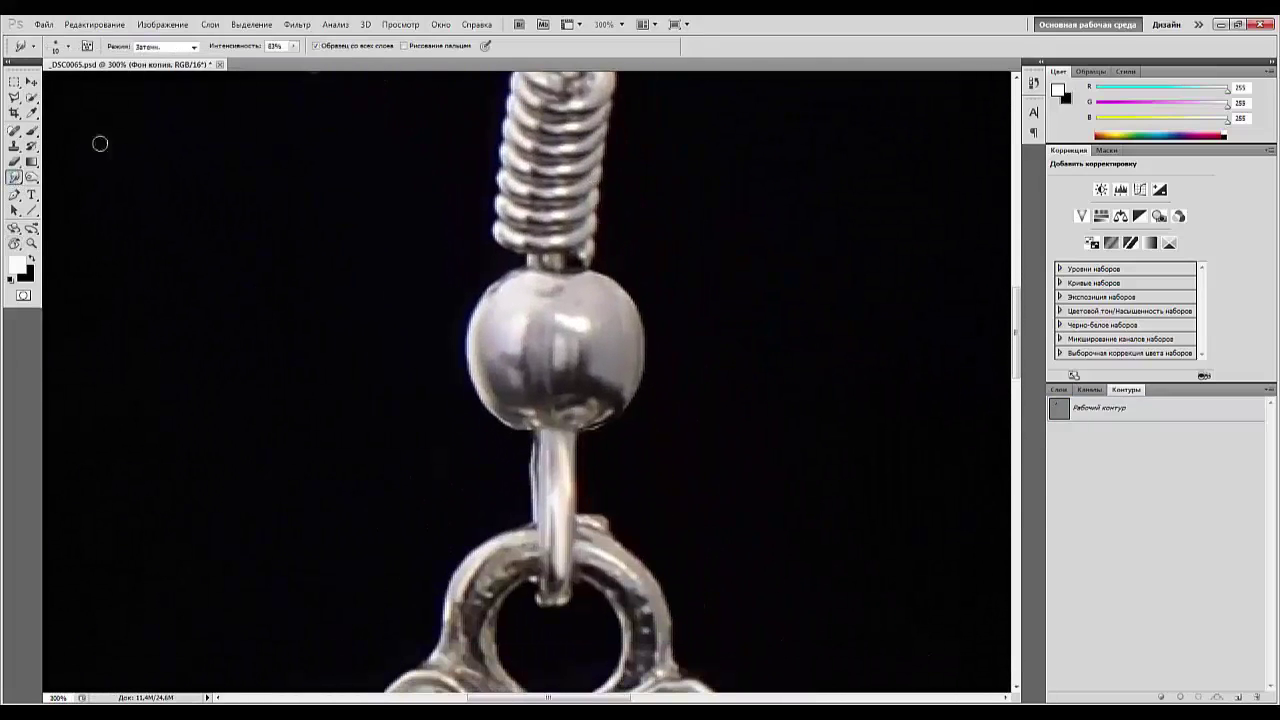
{"action": "left_click", "coordinate": [180, 47]}
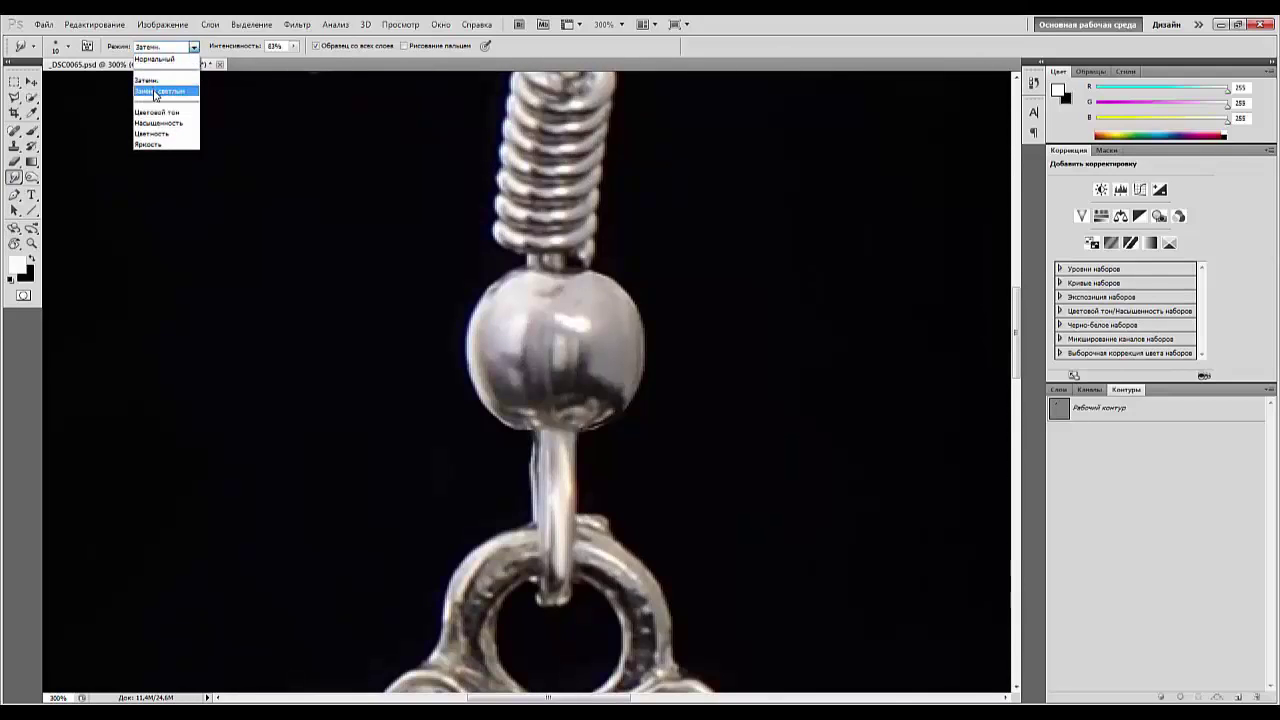
{"action": "left_click", "coordinate": [152, 91]}
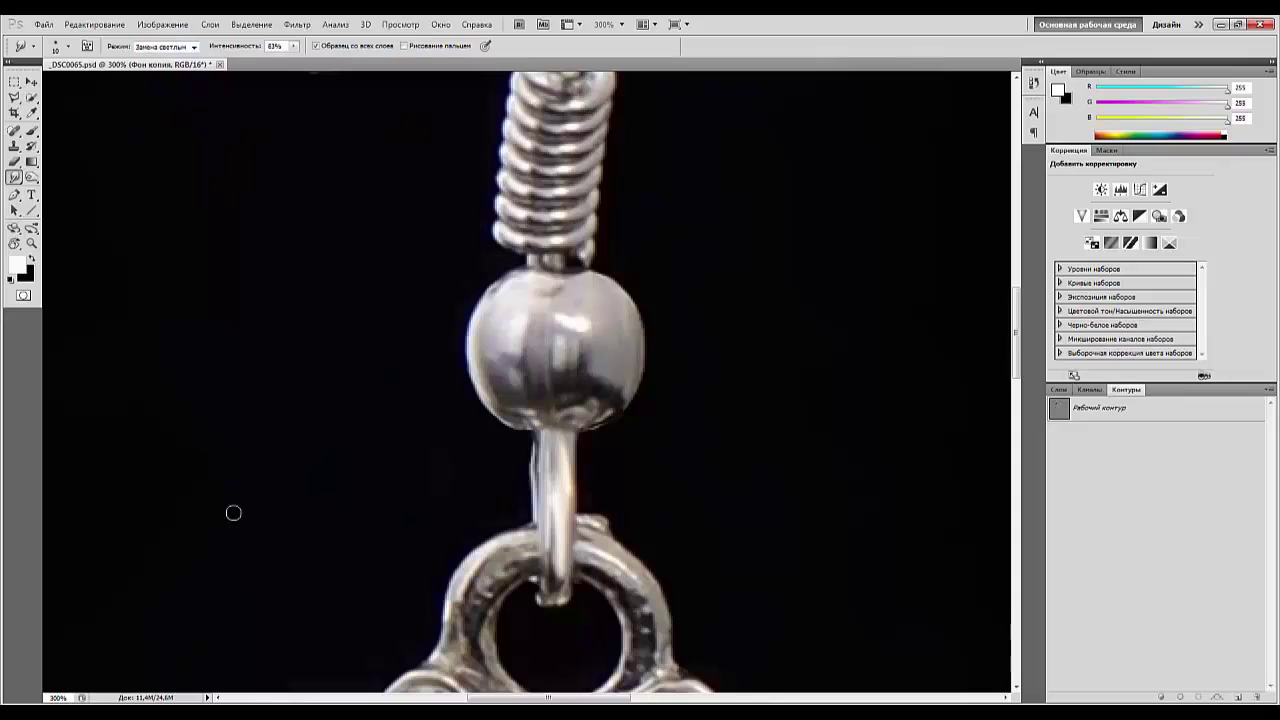
{"action": "key", "text": "r"}
{"action": "left_click_drag", "start_coordinate": [318, 379], "coordinate": [486, 523]}
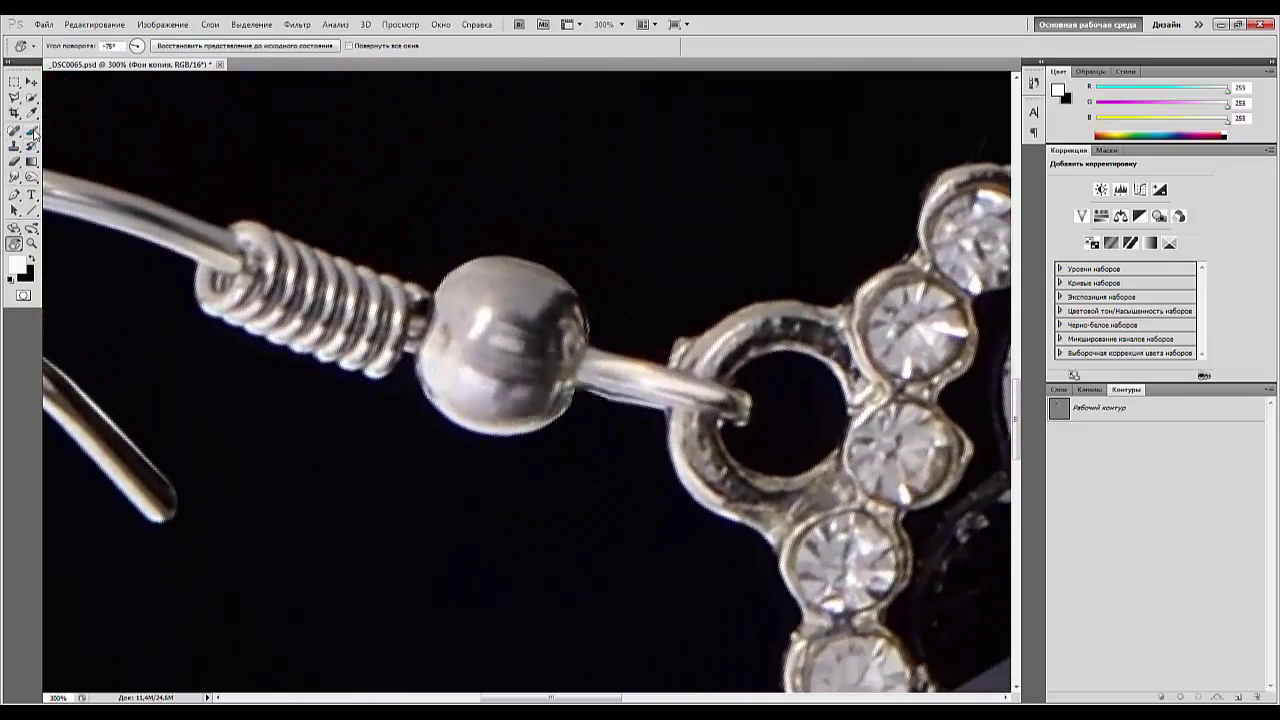
{"action": "left_click", "coordinate": [14, 177]}
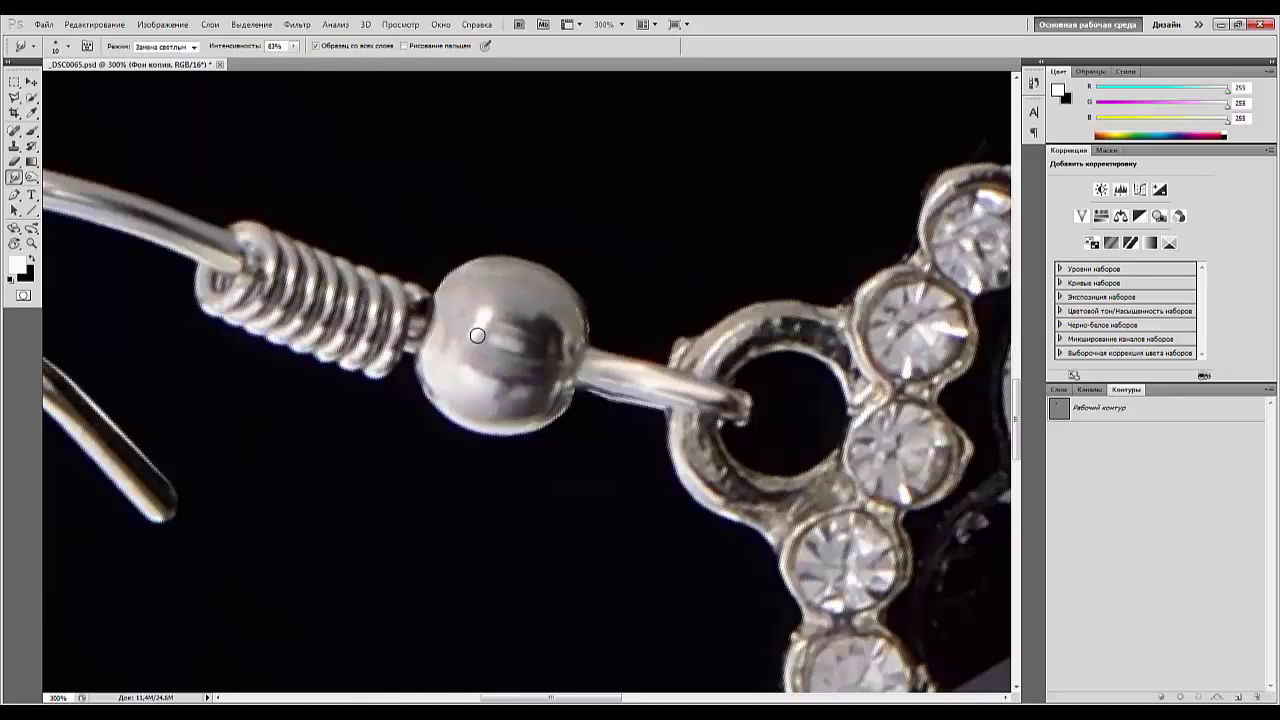
{"action": "mouse_move", "coordinate": [490, 313]}
{"action": "left_mouse_down"}
{"action": "mouse_move", "coordinate": [529, 338]}
{"action": "mouse_move", "coordinate": [475, 325]}
{"action": "left_mouse_up"}
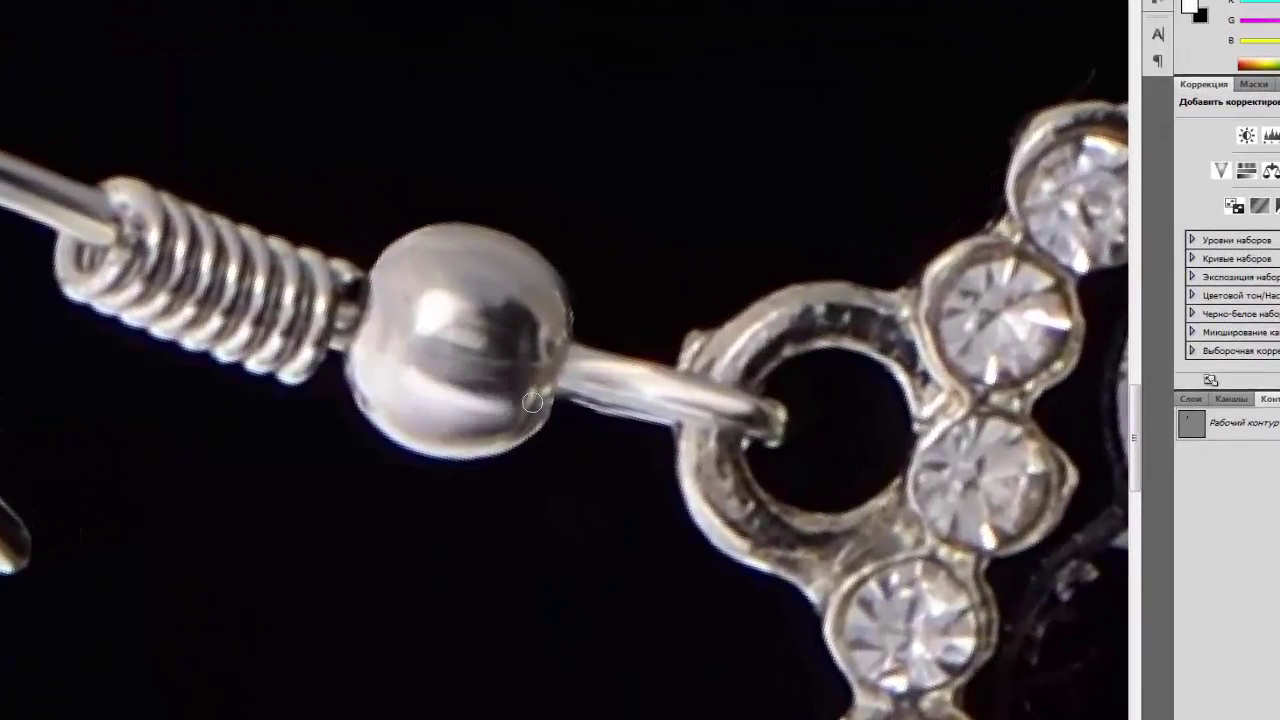
{"action": "left_click_drag", "start_coordinate": [462, 341], "coordinate": [528, 352]}
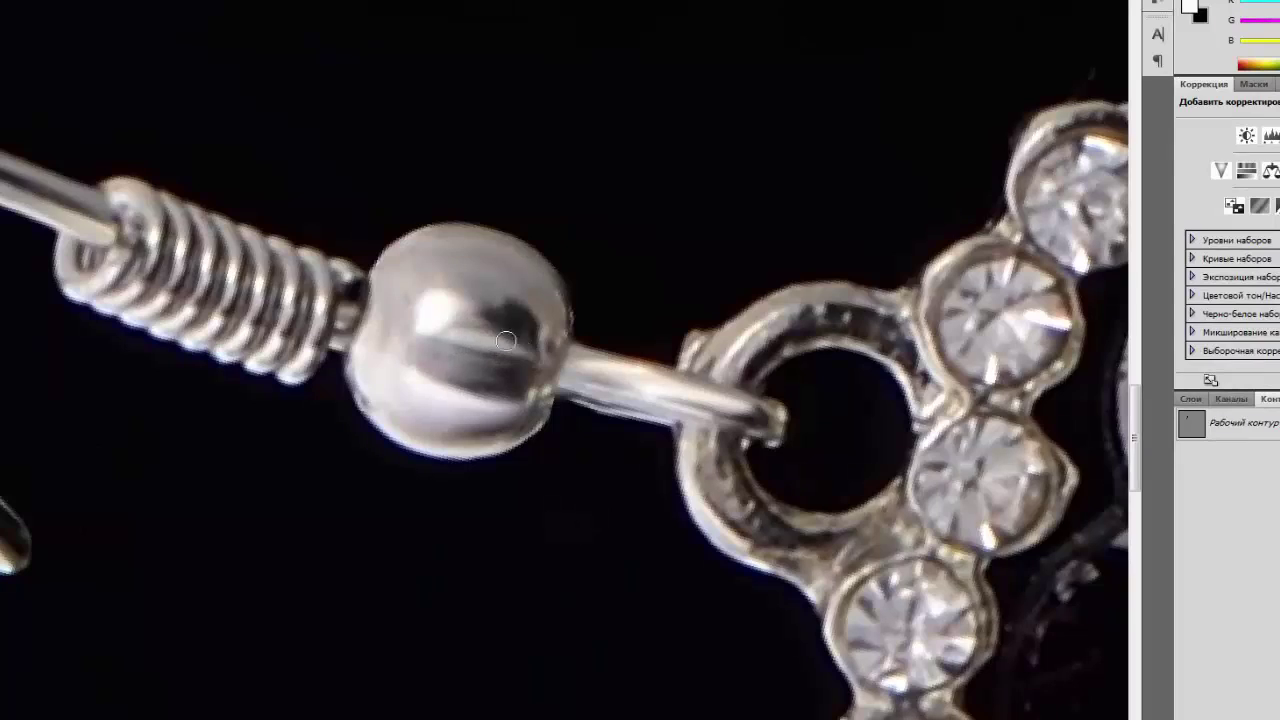
{"action": "mouse_move", "coordinate": [482, 307]}
{"action": "left_mouse_down"}
{"action": "mouse_move", "coordinate": [536, 353]}
{"action": "mouse_move", "coordinate": [482, 292]}
{"action": "mouse_move", "coordinate": [538, 355]}
{"action": "mouse_move", "coordinate": [491, 289]}
{"action": "mouse_move", "coordinate": [526, 322]}
{"action": "mouse_move", "coordinate": [542, 307]}
{"action": "mouse_move", "coordinate": [561, 375]}
{"action": "mouse_move", "coordinate": [553, 356]}
{"action": "mouse_move", "coordinate": [543, 408]}
{"action": "mouse_move", "coordinate": [547, 395]}
{"action": "mouse_move", "coordinate": [503, 405]}
{"action": "mouse_move", "coordinate": [404, 372]}
{"action": "mouse_move", "coordinate": [459, 399]}
{"action": "mouse_move", "coordinate": [528, 397]}
{"action": "left_mouse_up"}
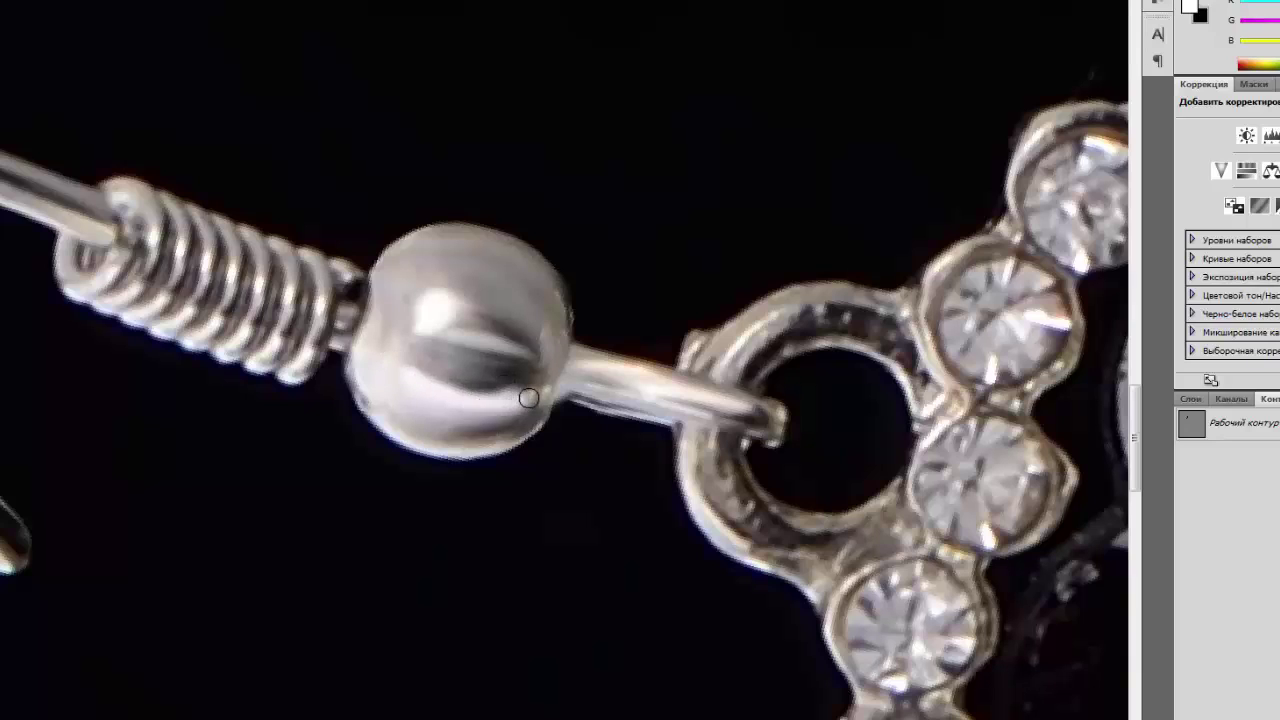
{"action": "left_click_drag", "start_coordinate": [399, 366], "coordinate": [521, 391]}
{"action": "mouse_move", "coordinate": [458, 420]}
{"action": "left_mouse_down"}
{"action": "mouse_move", "coordinate": [518, 411]}
{"action": "mouse_move", "coordinate": [554, 372]}
{"action": "left_mouse_up"}
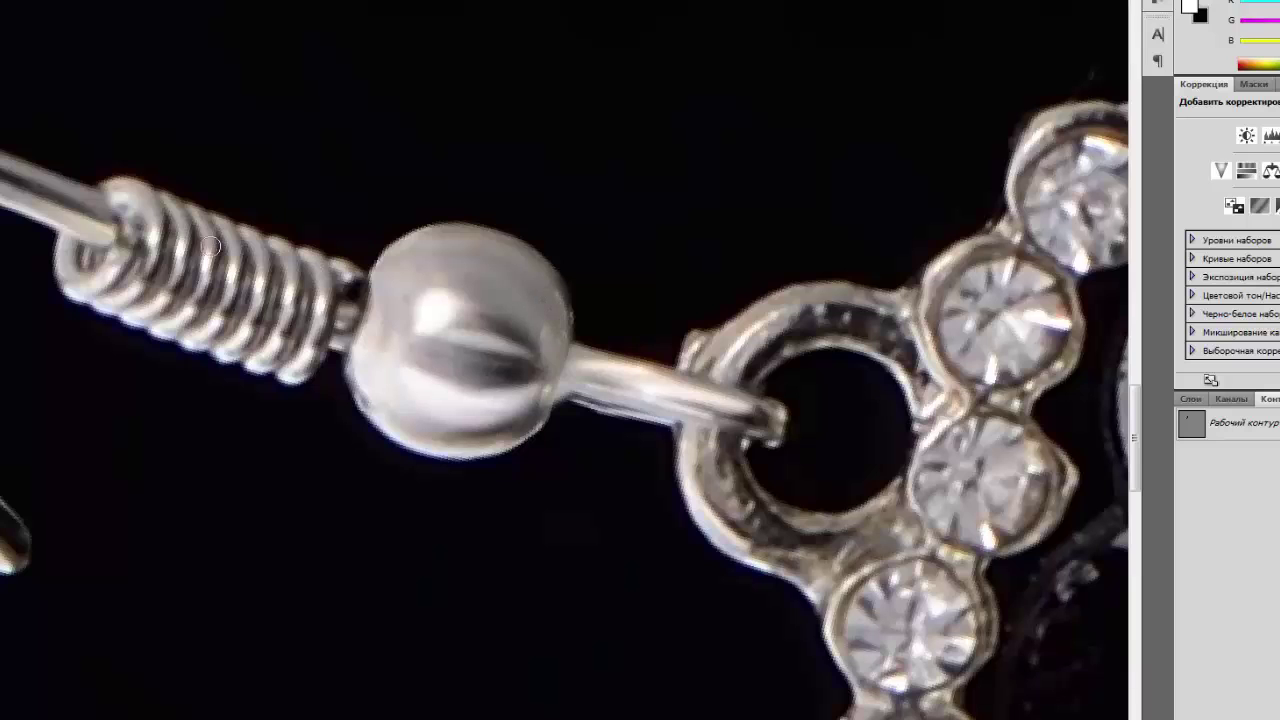
Smudge away the bumps on the outer edge of the pendant's ring in Darken mode with a soft 4 px brush.
{"action": "left_click", "coordinate": [277, 37]}
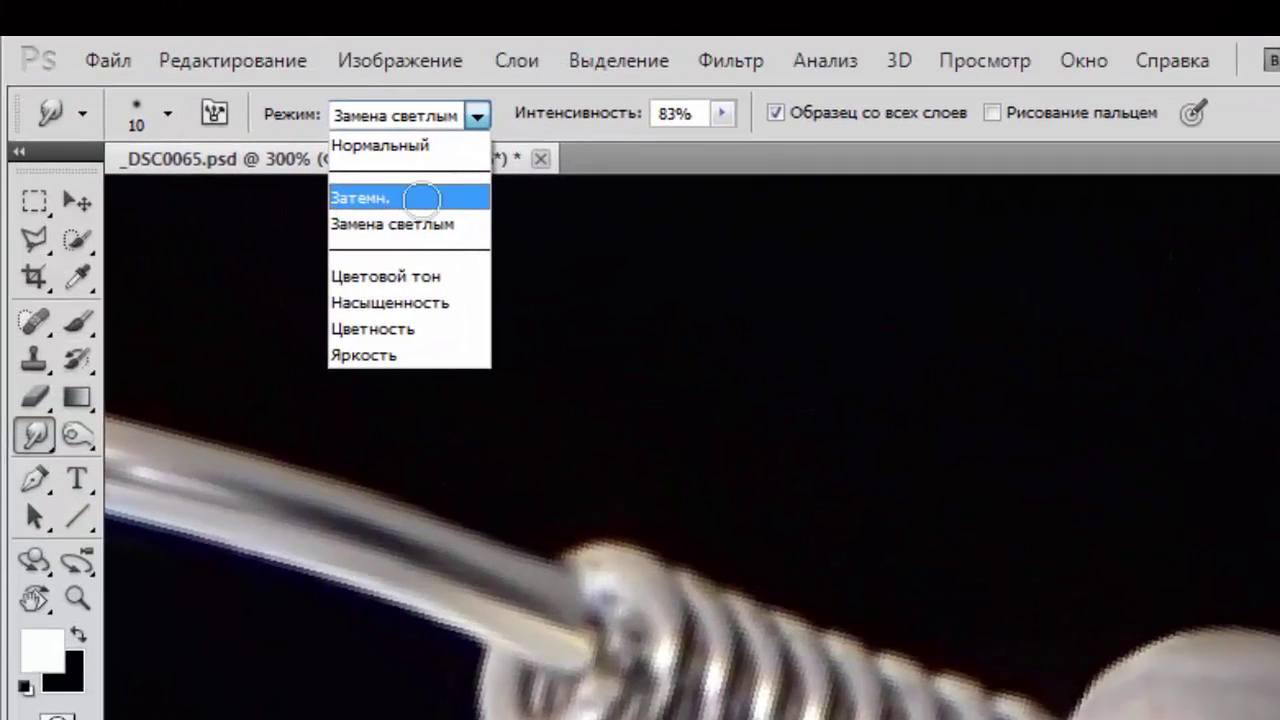
{"action": "left_click", "coordinate": [380, 200]}
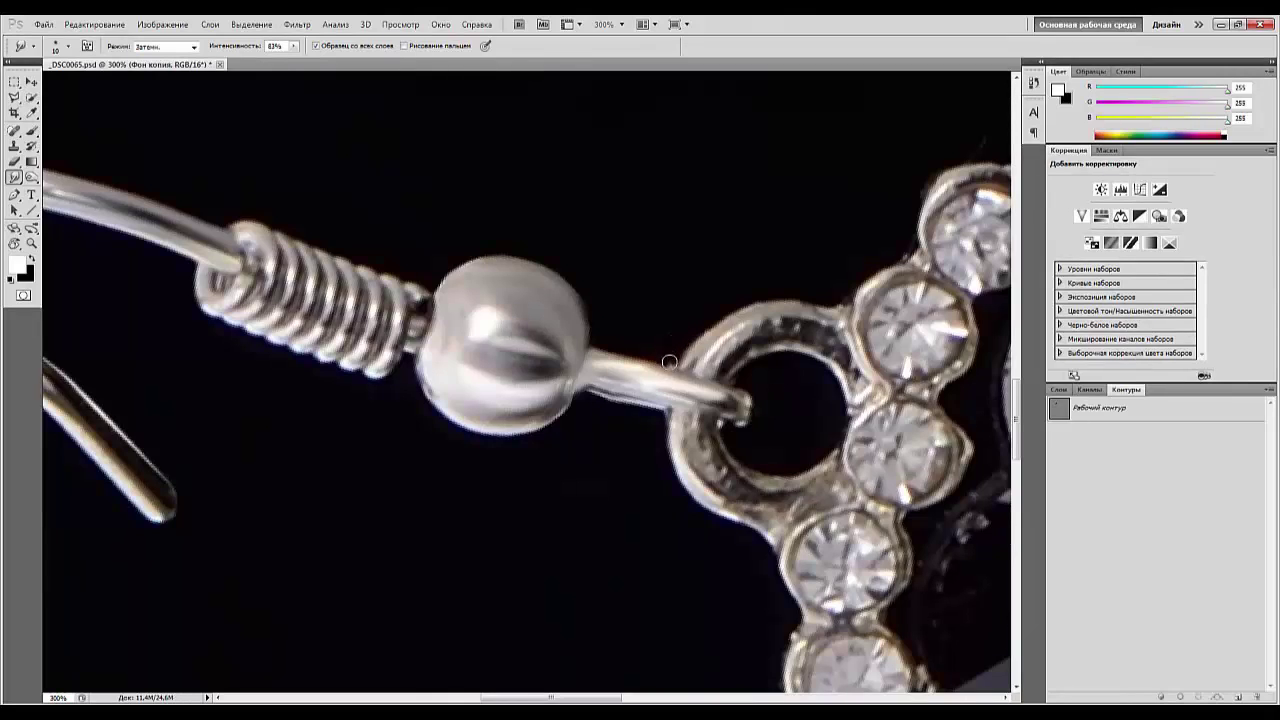
{"action": "right_click", "coordinate": [795, 290]}
{"action": "left_click_drag", "start_coordinate": [811, 305], "coordinate": [803, 305]}
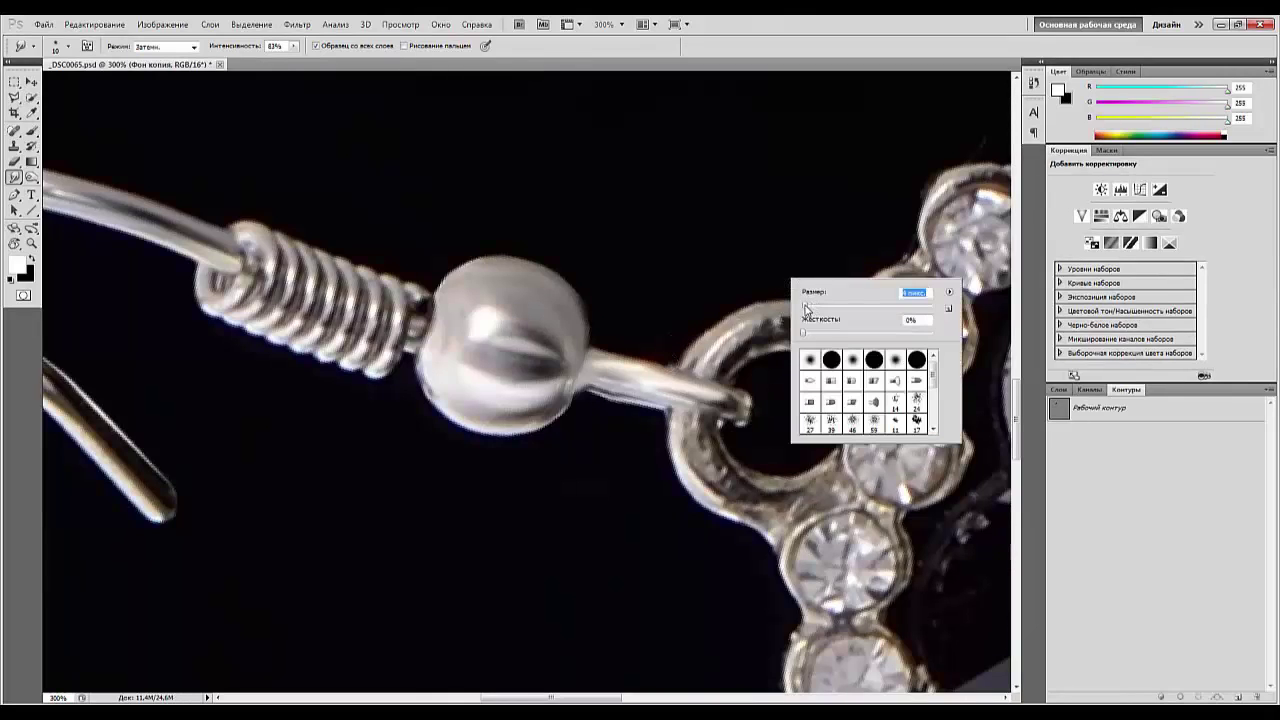
{"action": "left_click", "coordinate": [768, 271]}
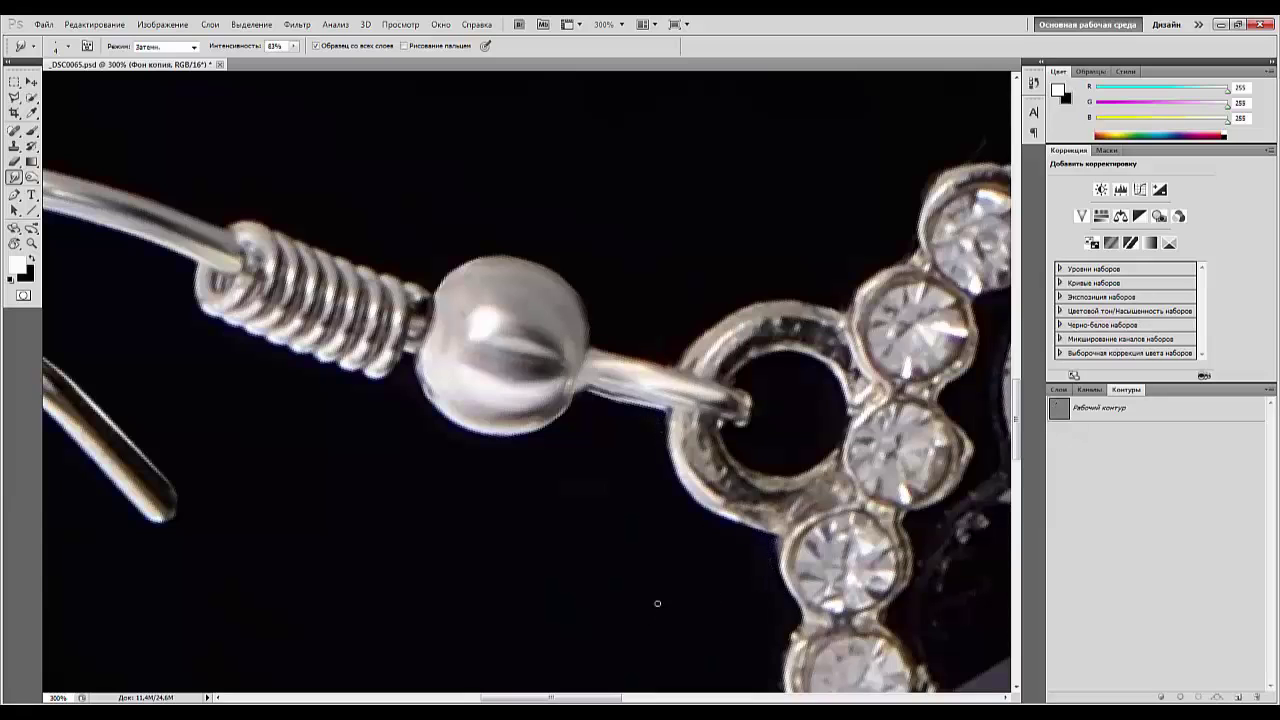
Clean up the outer edges of the stone settings around the heart by smudging in Darken mode.
{"action": "left_click_drag", "start_coordinate": [640, 594], "coordinate": [172, 654]}
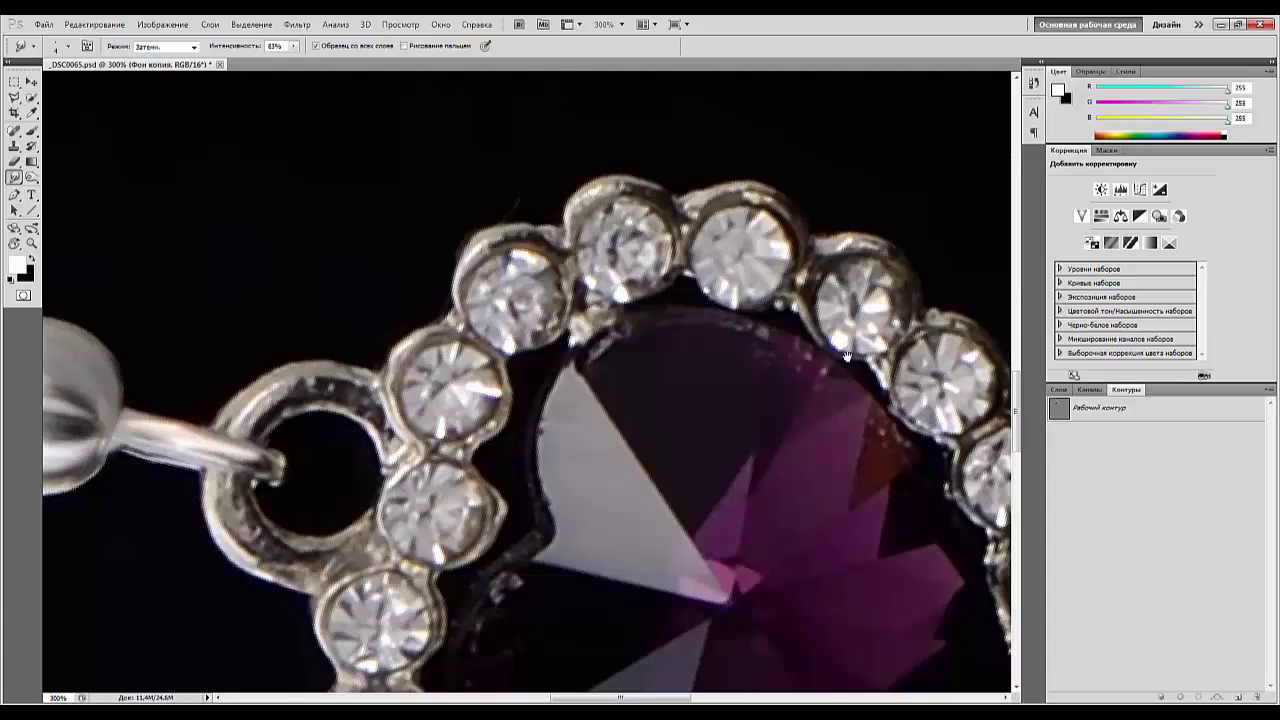
{"action": "left_click_drag", "start_coordinate": [849, 358], "coordinate": [668, 340]}
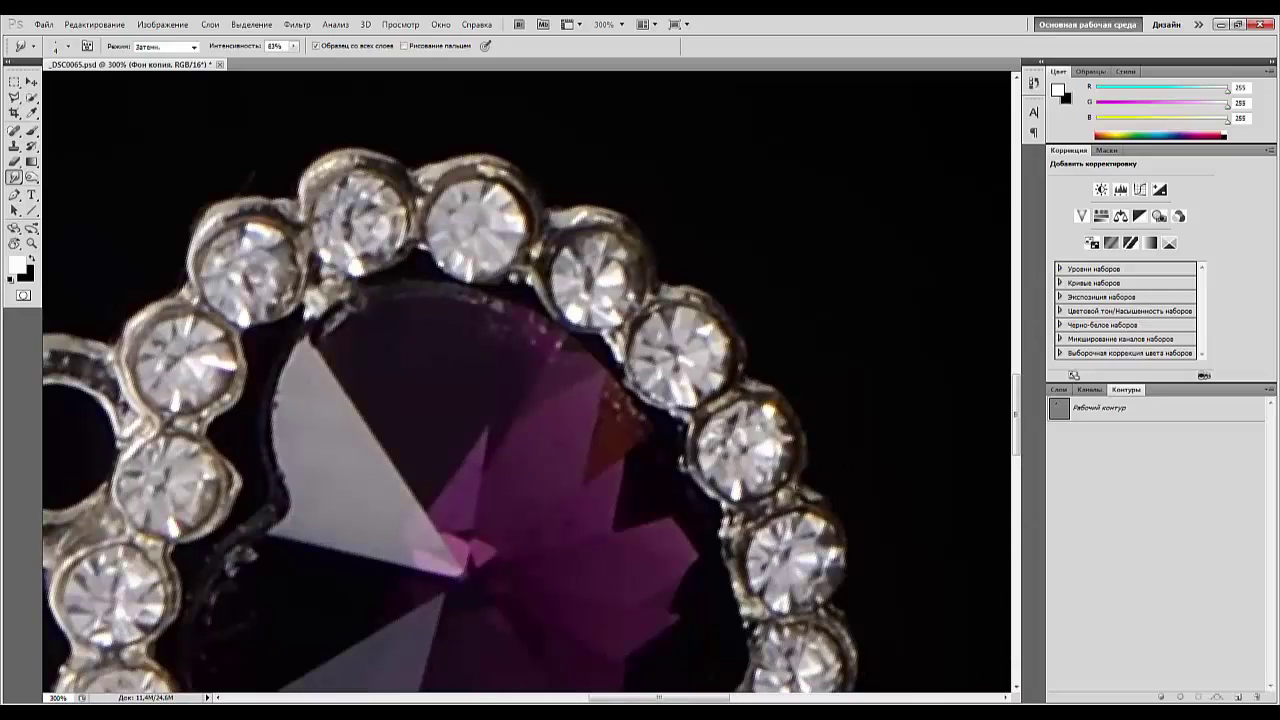
{"action": "left_click_drag", "start_coordinate": [718, 583], "coordinate": [514, 280]}
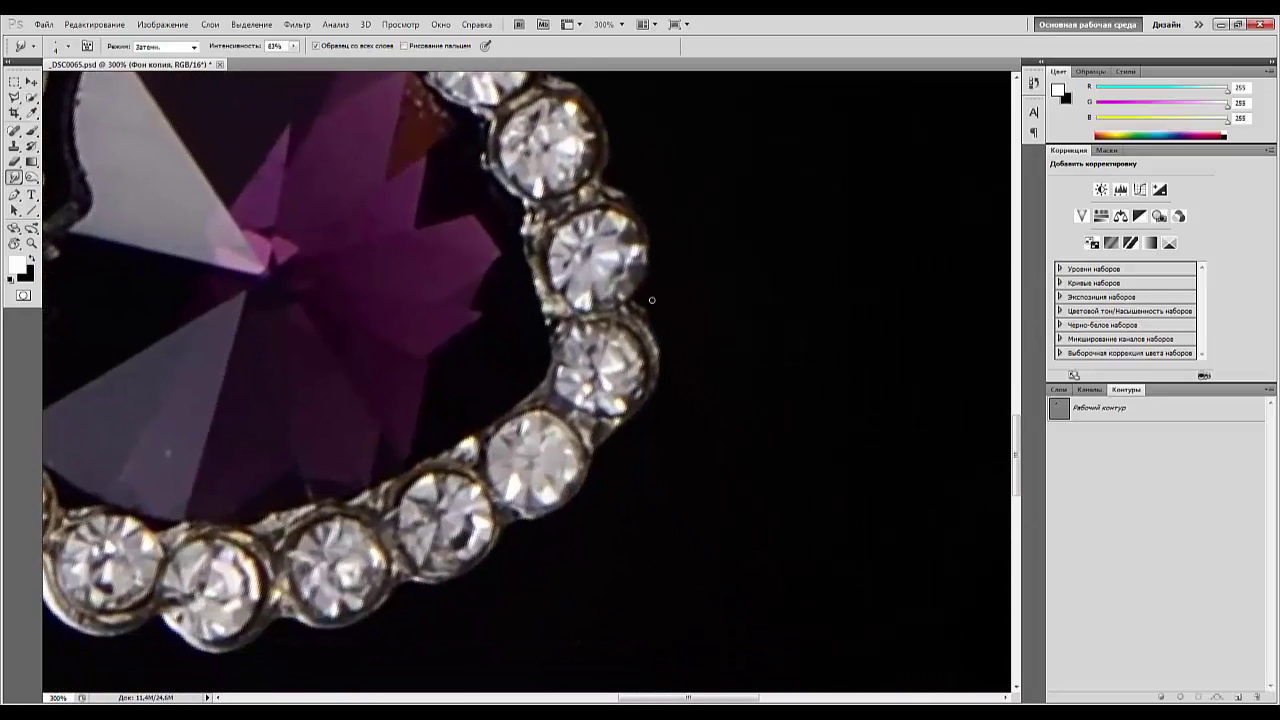
{"action": "left_click_drag", "start_coordinate": [183, 597], "coordinate": [436, 408]}
{"action": "left_click_drag", "start_coordinate": [563, 474], "coordinate": [450, 615]}
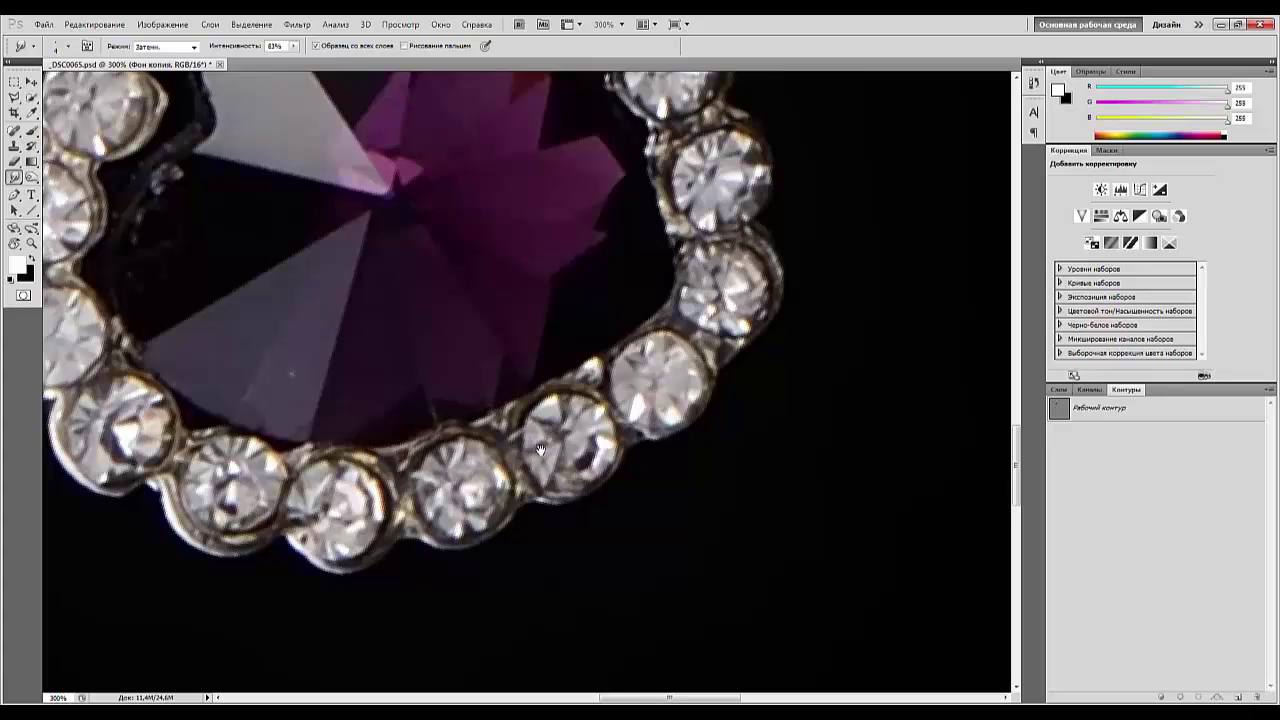
{"action": "left_click_drag", "start_coordinate": [388, 184], "coordinate": [618, 474]}
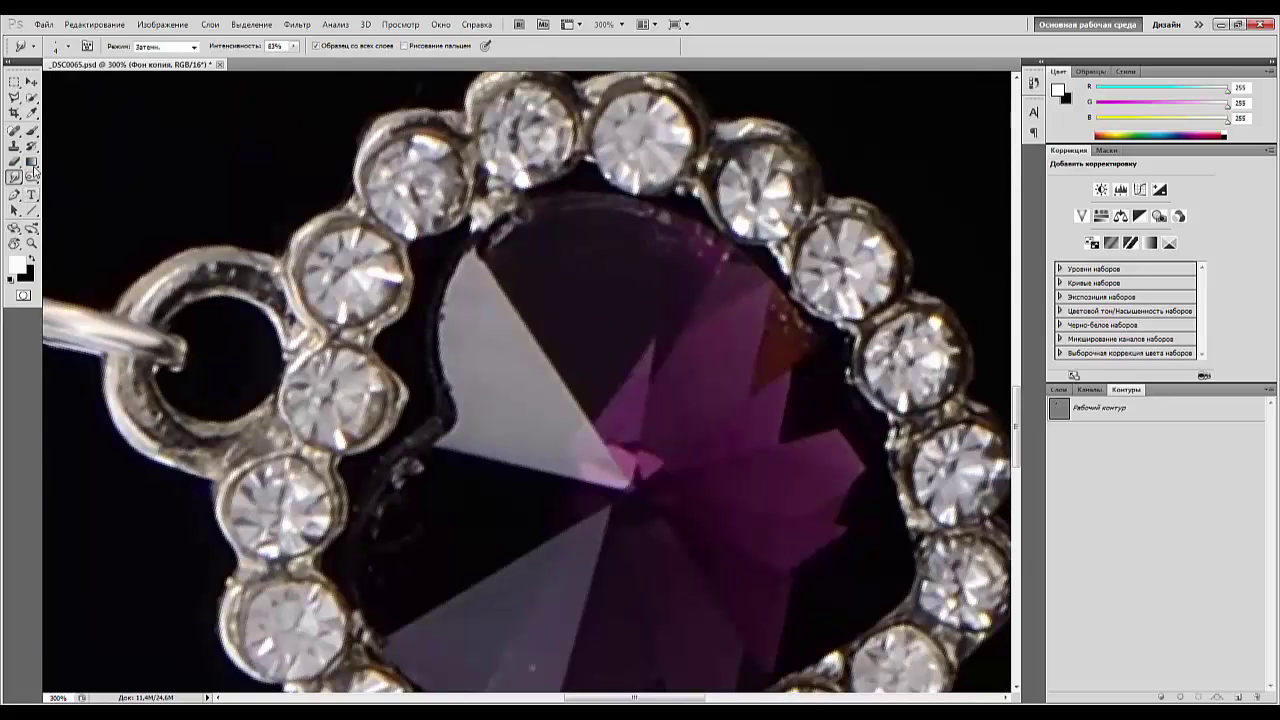
Smooth the pitted metal surface of the pendant's ring with the Smudge tool in Lighten mode and a 16 px brush.
{"action": "left_click", "coordinate": [194, 47]}
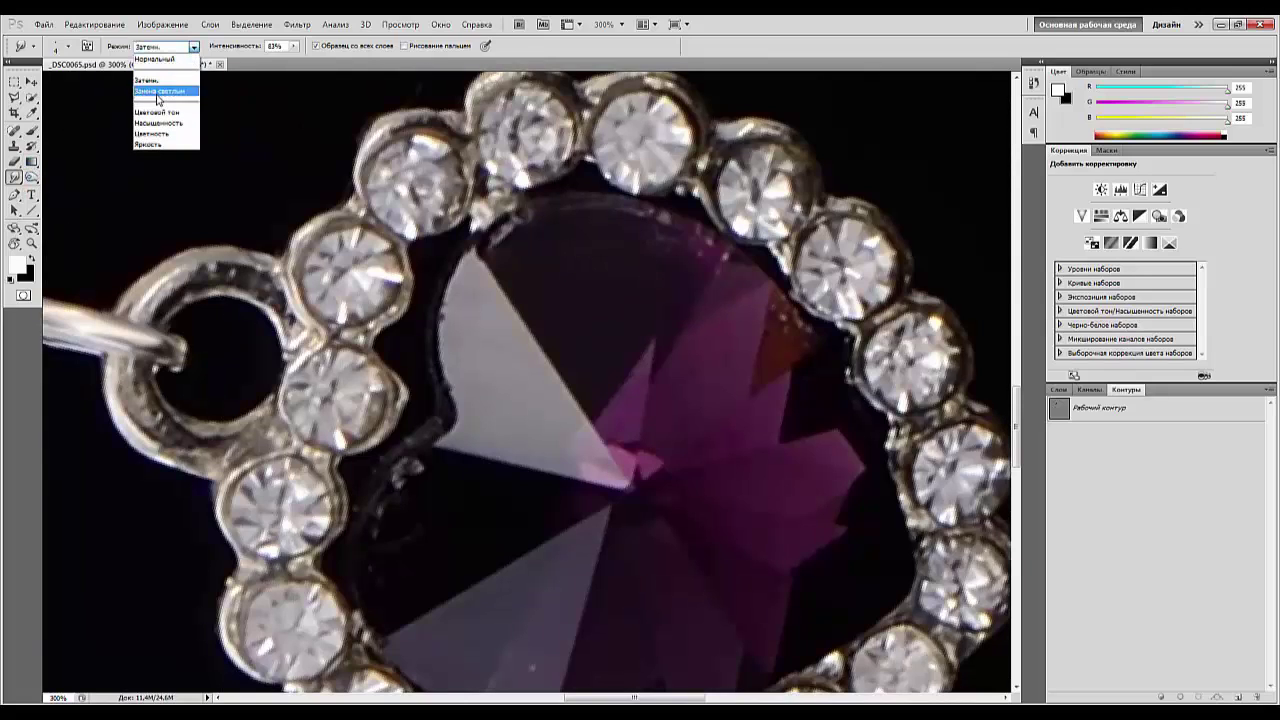
{"action": "left_click", "coordinate": [158, 92]}
{"action": "mouse_move", "coordinate": [184, 283]}
{"action": "left_mouse_down"}
{"action": "mouse_move", "coordinate": [247, 269]}
{"action": "mouse_move", "coordinate": [237, 276]}
{"action": "left_mouse_up"}
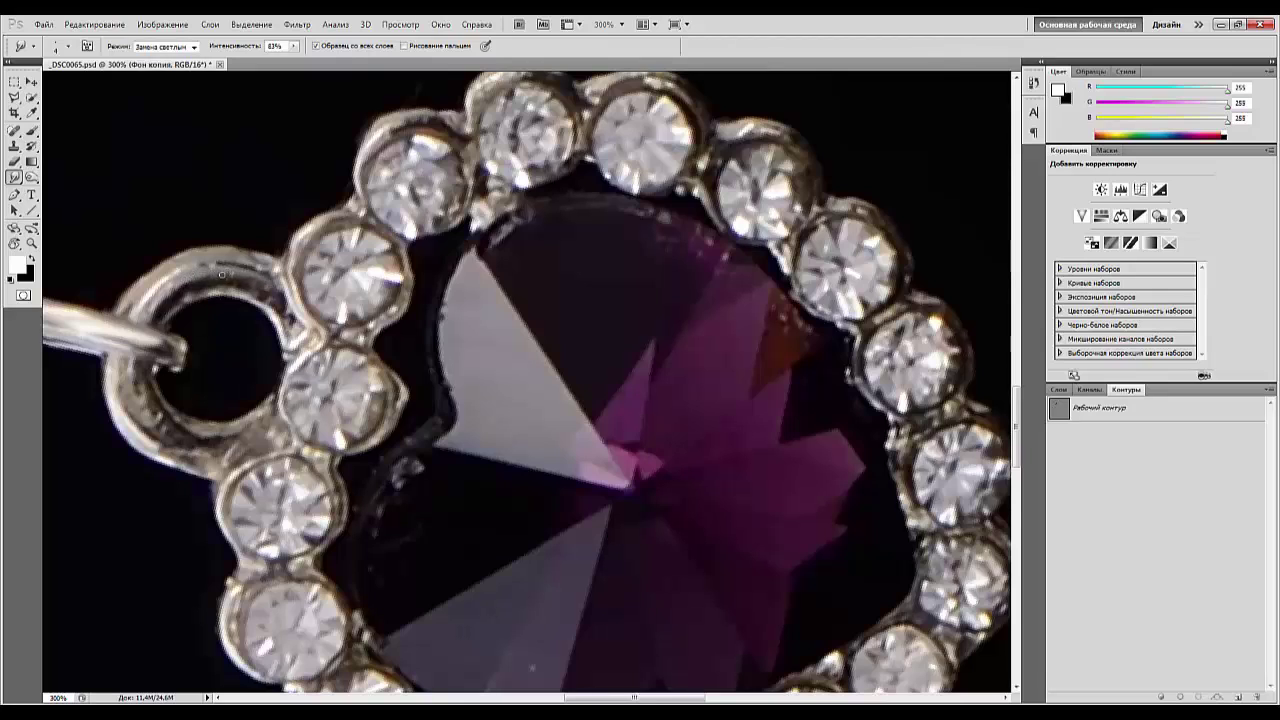
{"action": "right_click", "coordinate": [222, 276]}
{"action": "mouse_move", "coordinate": [173, 300]}
{"action": "left_mouse_down"}
{"action": "mouse_move", "coordinate": [264, 291]}
{"action": "mouse_move", "coordinate": [251, 285]}
{"action": "mouse_move", "coordinate": [285, 312]}
{"action": "mouse_move", "coordinate": [222, 281]}
{"action": "left_mouse_up"}
{"action": "mouse_move", "coordinate": [176, 455]}
{"action": "left_mouse_down"}
{"action": "mouse_move", "coordinate": [208, 466]}
{"action": "mouse_move", "coordinate": [130, 392]}
{"action": "mouse_move", "coordinate": [200, 440]}
{"action": "mouse_move", "coordinate": [246, 432]}
{"action": "left_mouse_up"}
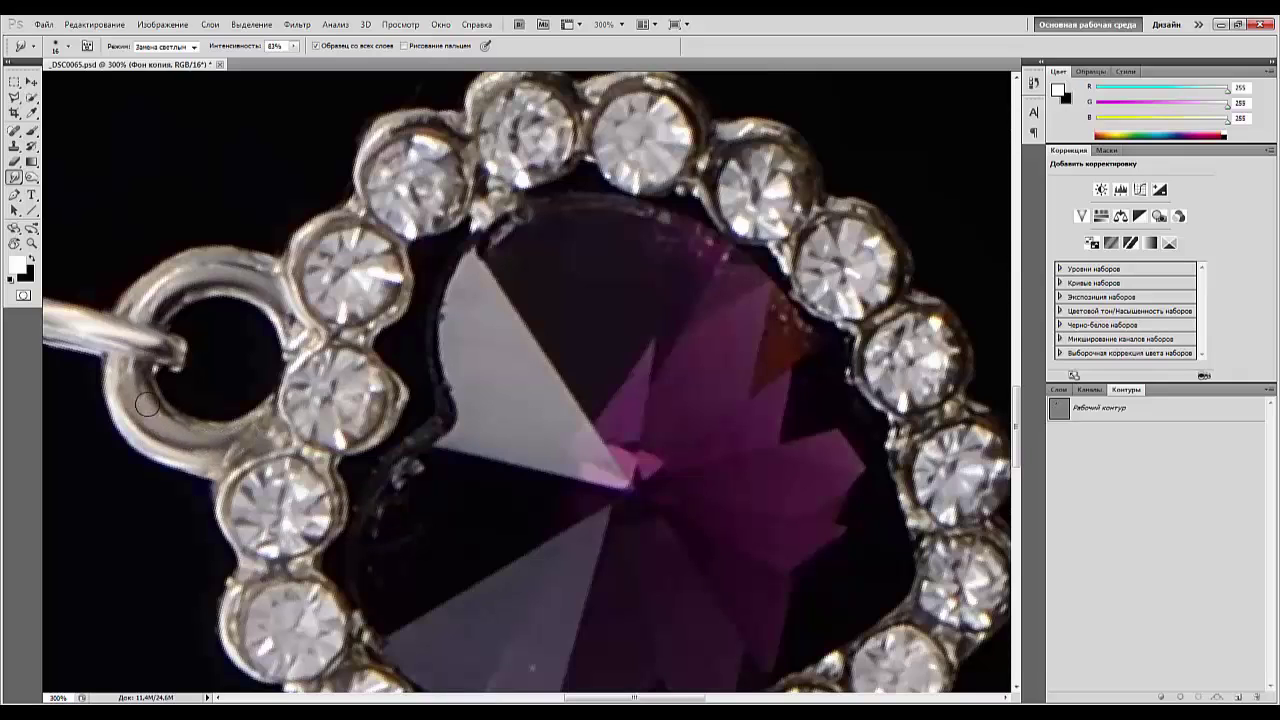
{"action": "mouse_move", "coordinate": [178, 260]}
{"action": "left_mouse_down"}
{"action": "mouse_move", "coordinate": [125, 307]}
{"action": "mouse_move", "coordinate": [197, 259]}
{"action": "mouse_move", "coordinate": [286, 276]}
{"action": "left_mouse_up"}
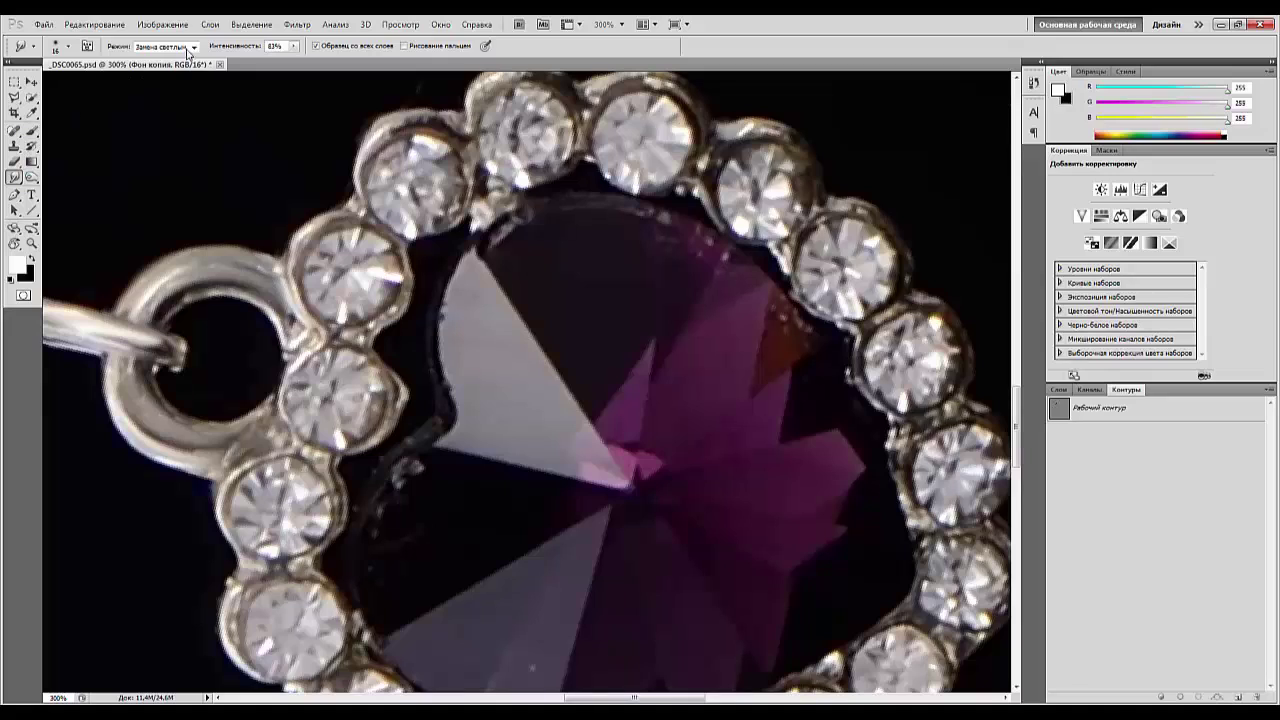
Smooth the inner edge of the pendant's ring by smudging in Lighten mode with a soft 5 px brush.
{"action": "right_click", "coordinate": [282, 327]}
{"action": "left_click_drag", "start_coordinate": [302, 355], "coordinate": [293, 355]}
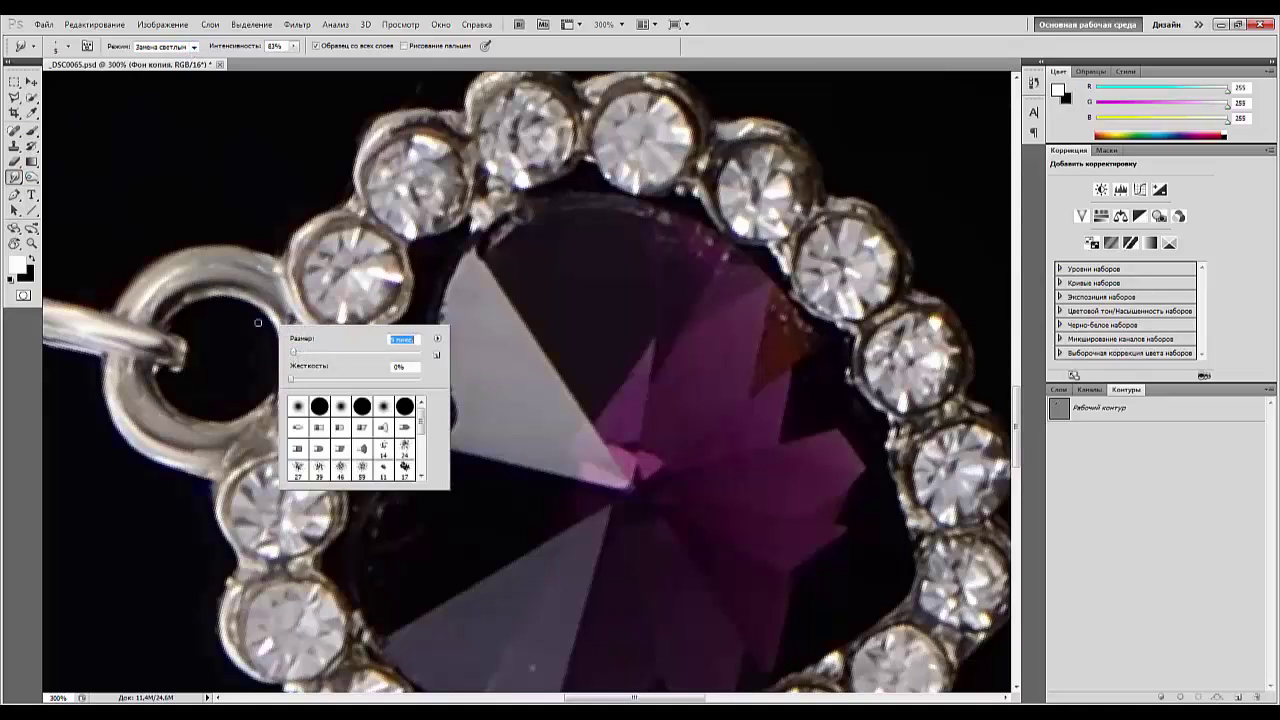
{"action": "key", "text": "Return"}
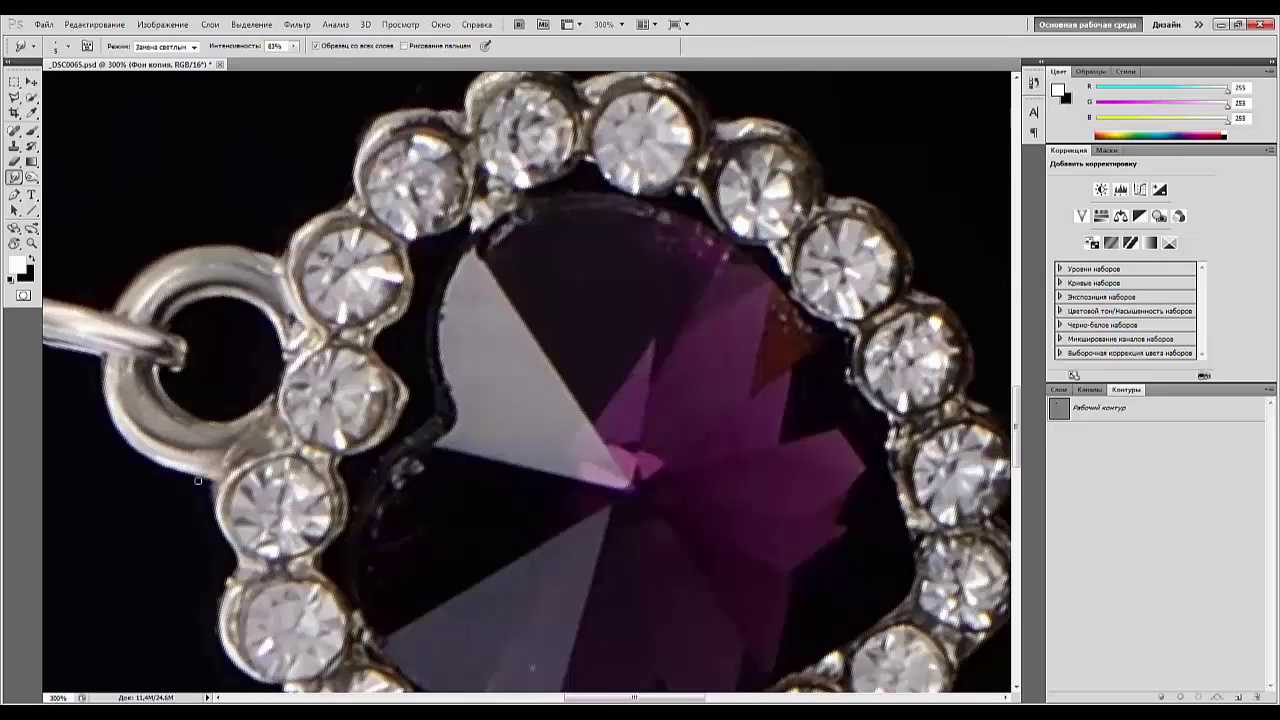
Clean up the stray edge where the ring's outer rim meets the stone setting by painting black at 100% opacity.
{"action": "left_click", "coordinate": [32, 131]}
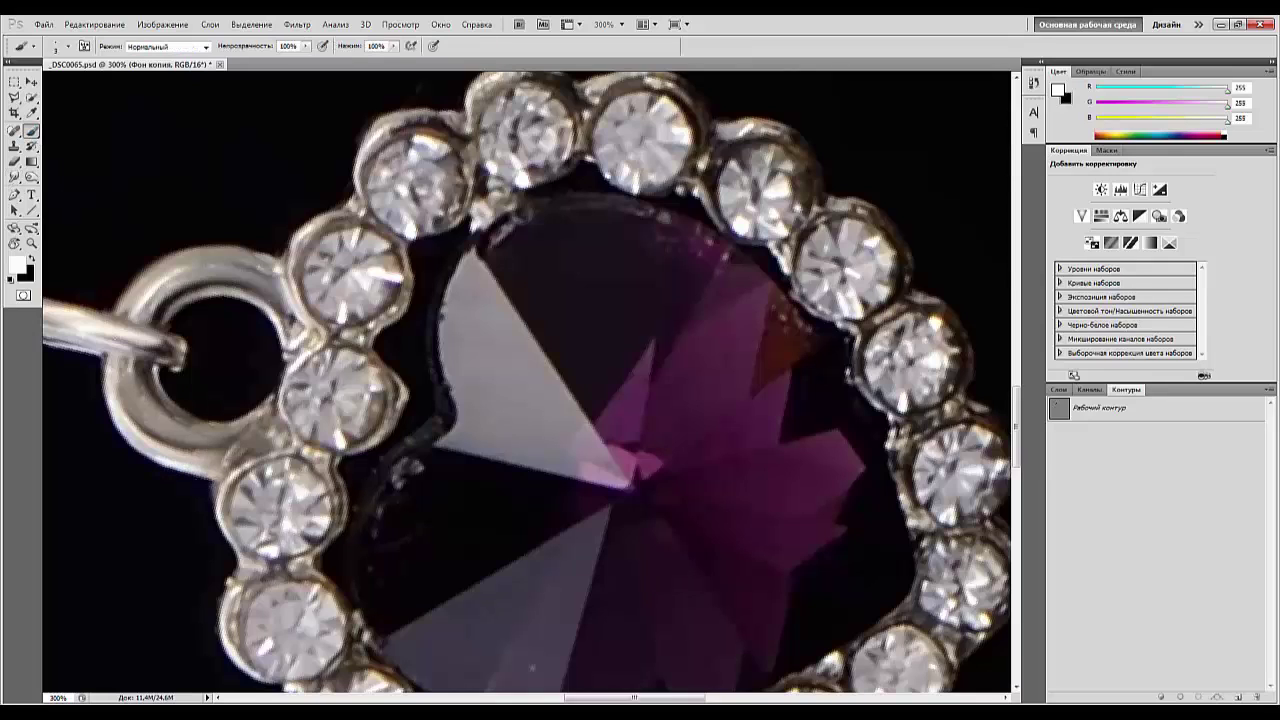
{"action": "left_click_drag", "start_coordinate": [193, 483], "coordinate": [214, 477]}
{"action": "left_click", "coordinate": [31, 259]}
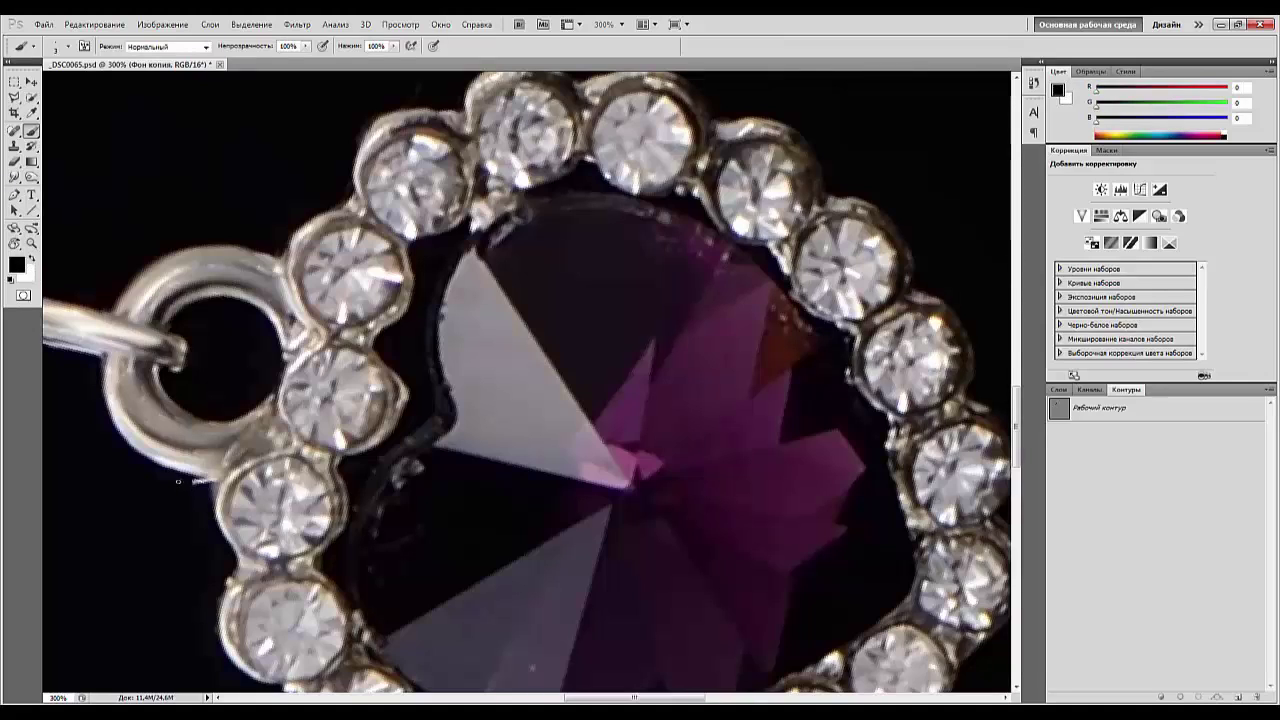
{"action": "mouse_move", "coordinate": [214, 477]}
{"action": "left_mouse_down"}
{"action": "mouse_move", "coordinate": [199, 481]}
{"action": "mouse_move", "coordinate": [210, 493]}
{"action": "left_mouse_up"}
Reset the canvas rotation to 0° so the earring hangs upright.
{"action": "key", "text": "ctrl+0"}
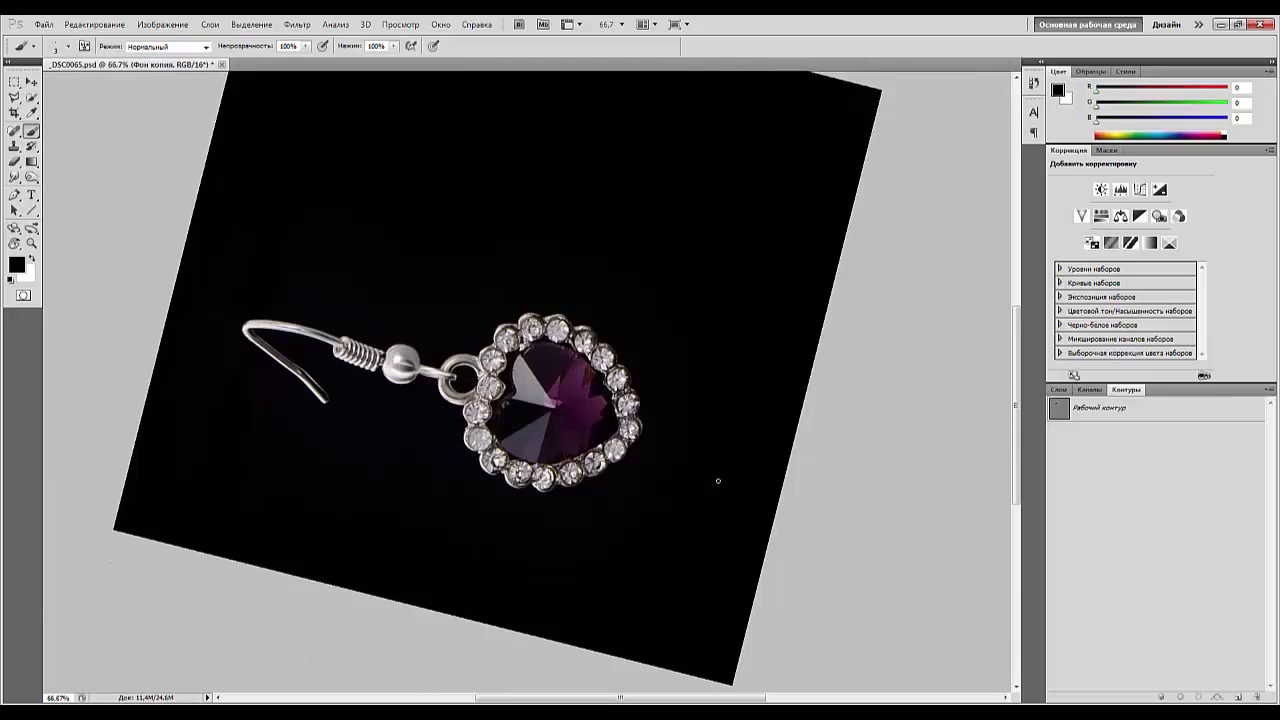
{"action": "key", "text": "ctrl+plus"}
{"action": "key", "text": "ctrl+plus"}
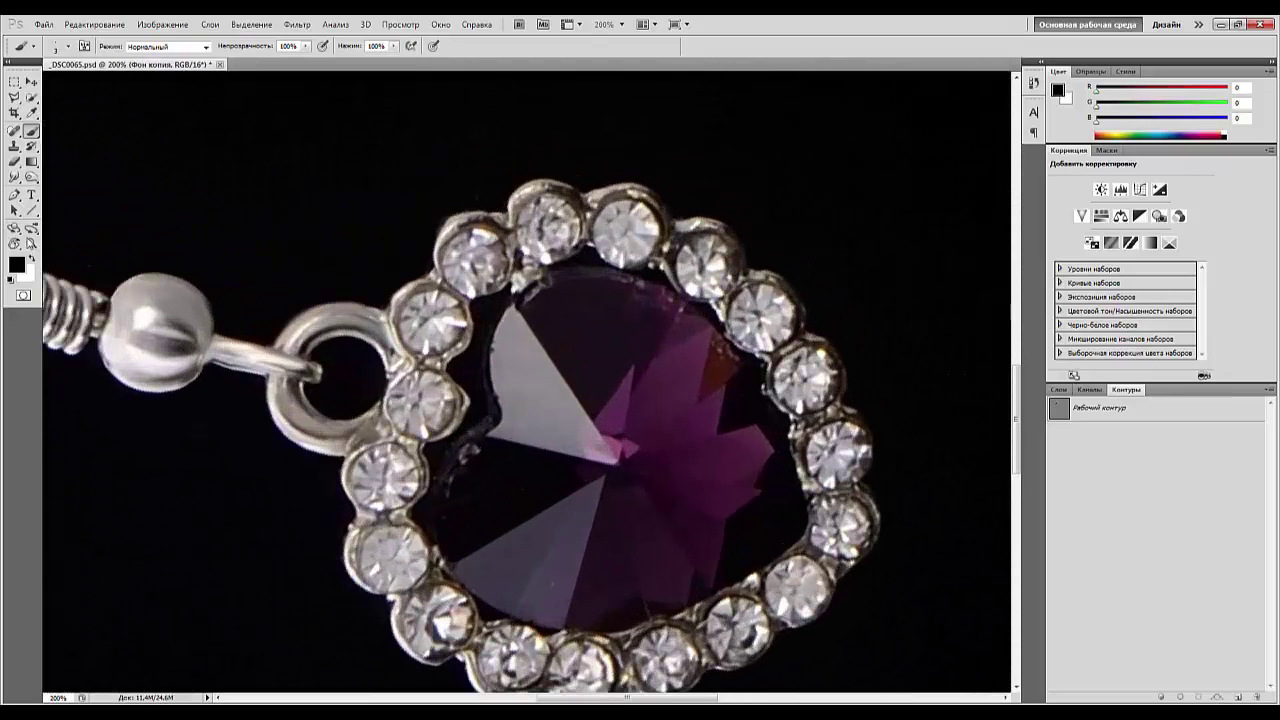
{"action": "left_click", "coordinate": [15, 178]}
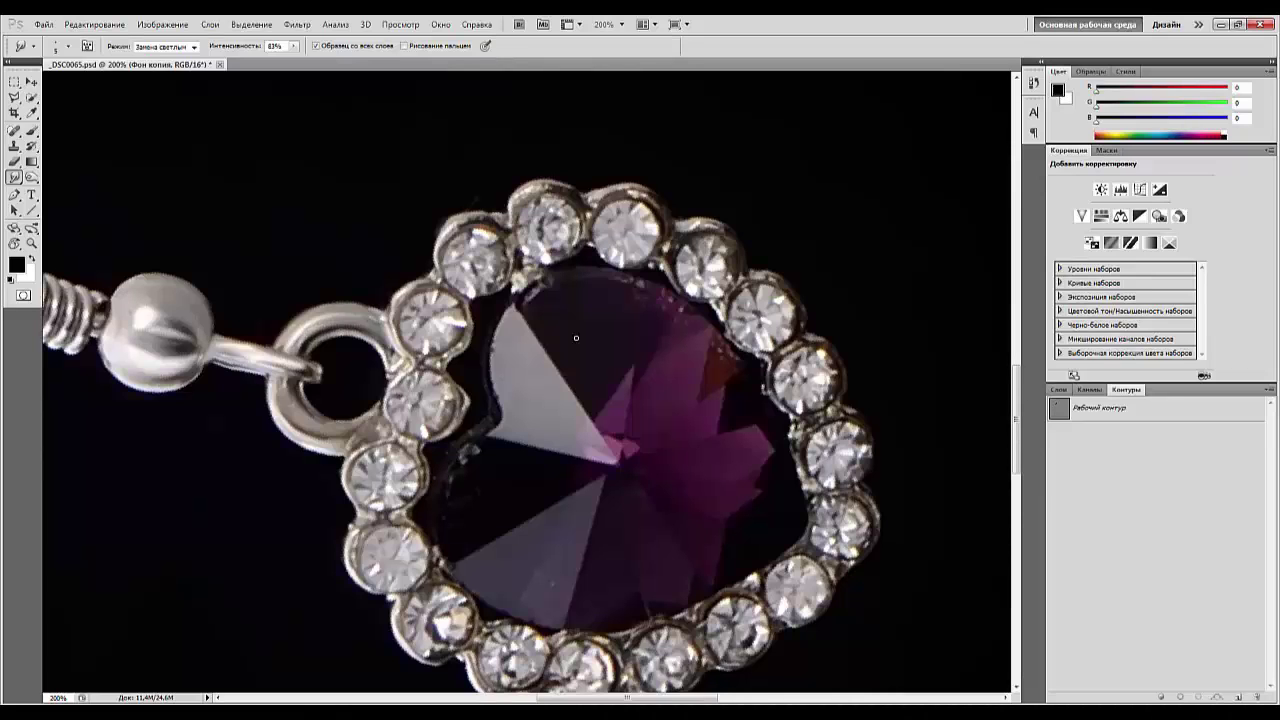
{"action": "key", "text": "ctrl+minus"}
{"action": "key", "text": "ctrl+minus"}
{"action": "key", "text": "ctrl+minus"}
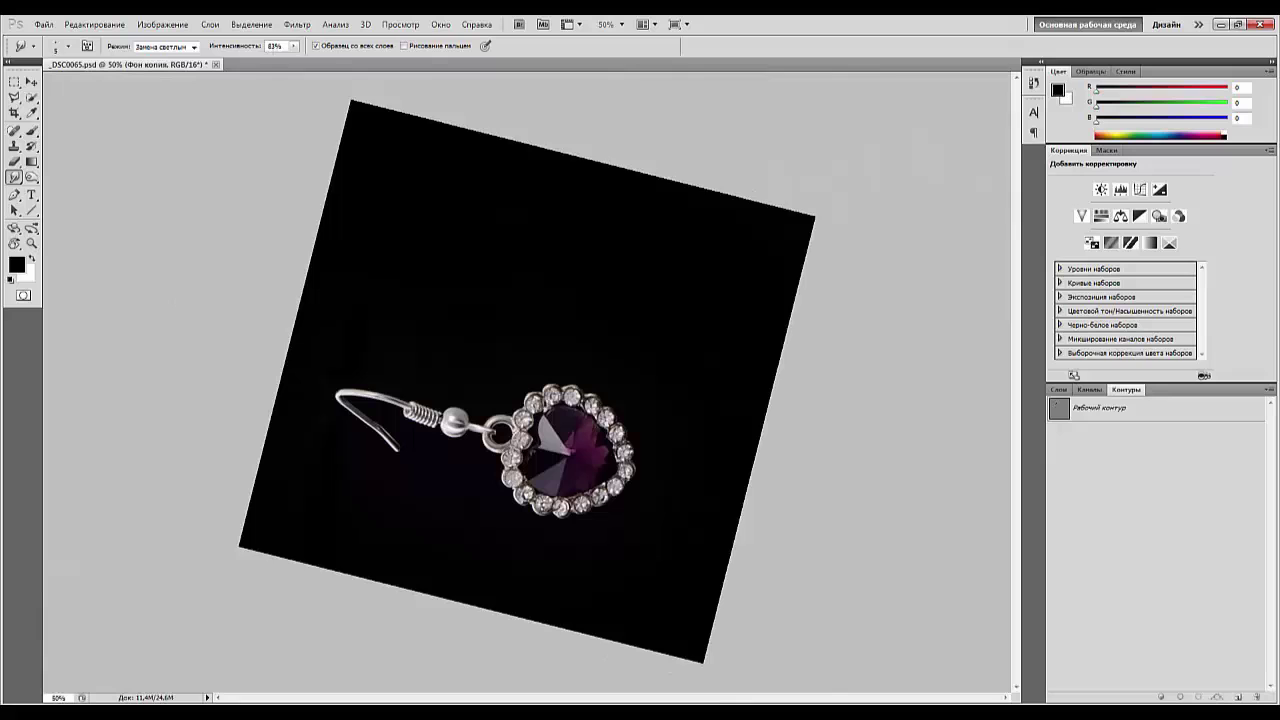
{"action": "double_click", "coordinate": [14, 244]}
{"action": "key", "text": "ctrl+plus"}
{"action": "key", "text": "ctrl+plus"}
{"action": "key", "text": "ctrl+plus"}
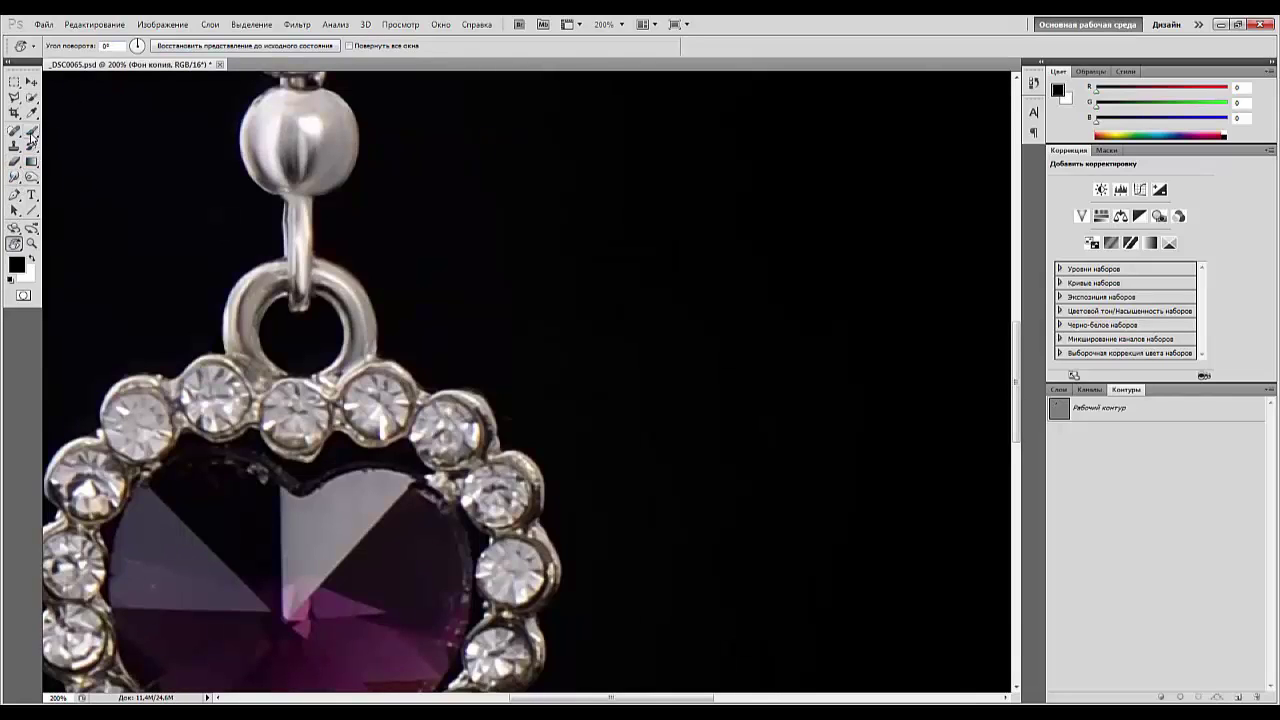
Smudge away the bright specks along the gem's upper-left edge in Darken mode at 83% strength.
{"action": "left_click", "coordinate": [14, 177]}
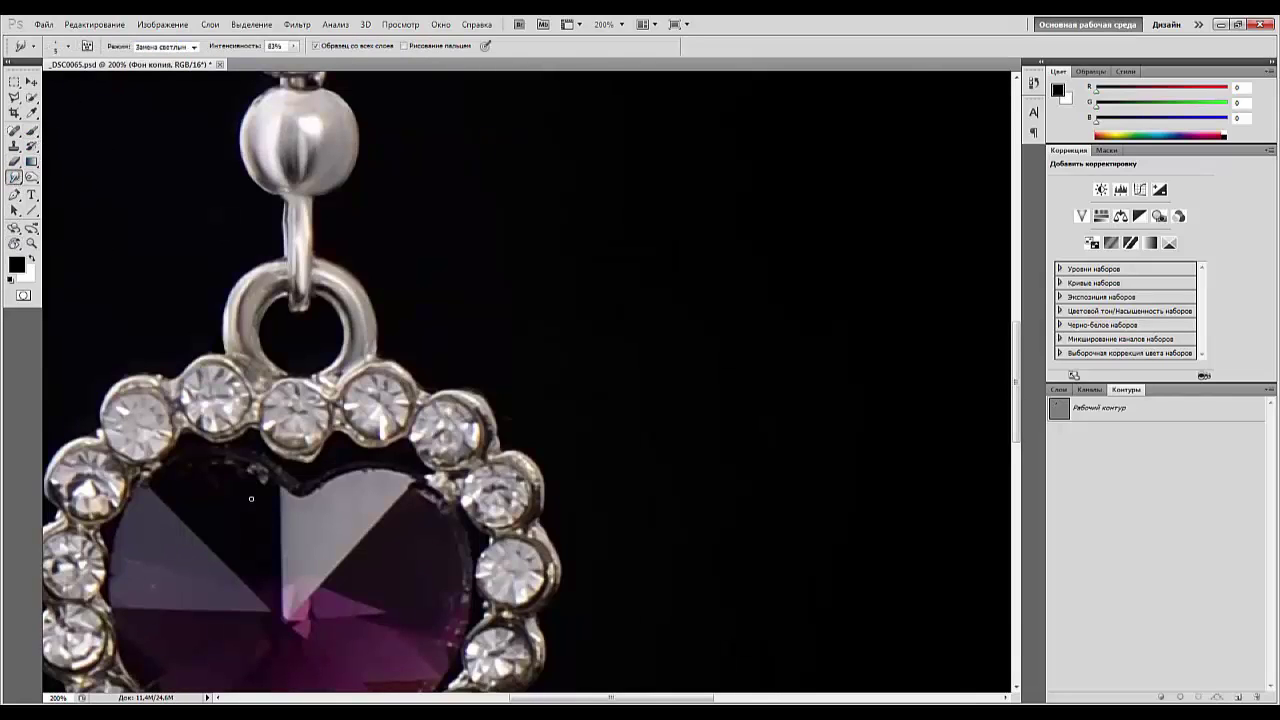
{"action": "left_click", "coordinate": [192, 46]}
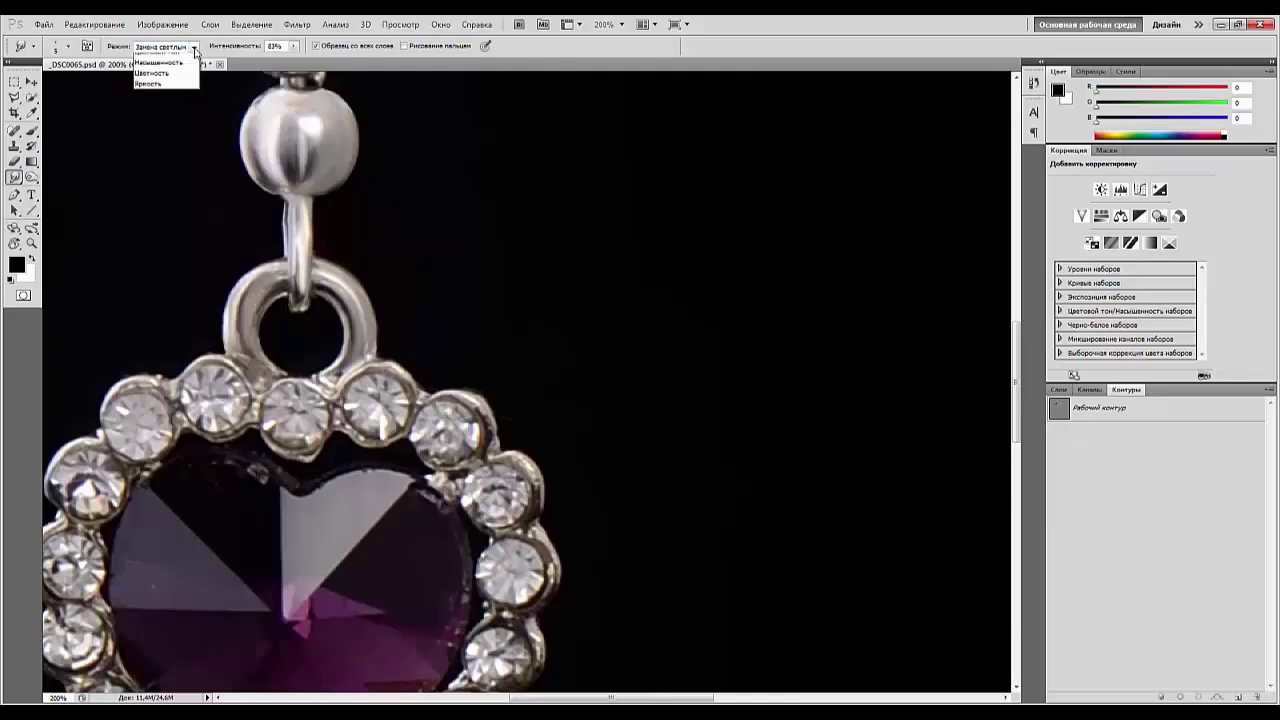
{"action": "left_click", "coordinate": [160, 67]}
{"action": "left_click_drag", "start_coordinate": [233, 470], "coordinate": [253, 477]}
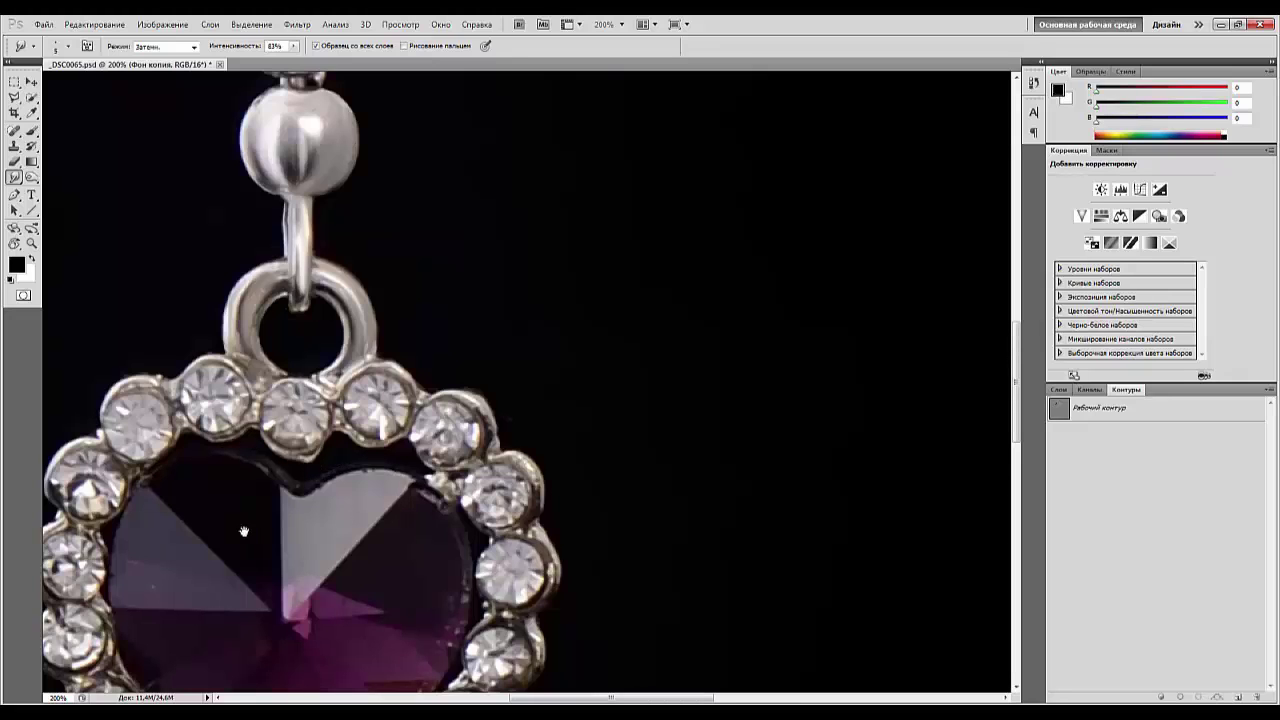
Even out the heart gem's facets by smudging in Lighten mode, enlarging the soft brush to 8 px.
{"action": "left_click_drag", "start_coordinate": [243, 531], "coordinate": [323, 336]}
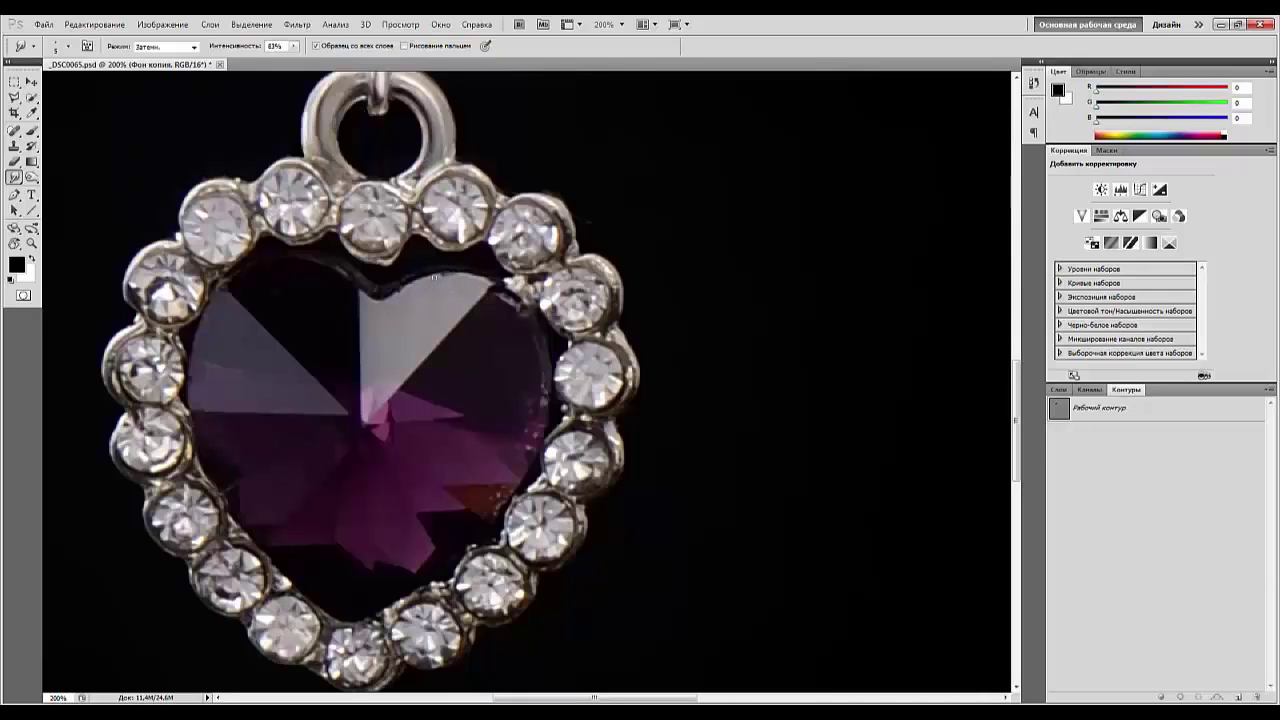
{"action": "left_click", "coordinate": [193, 46]}
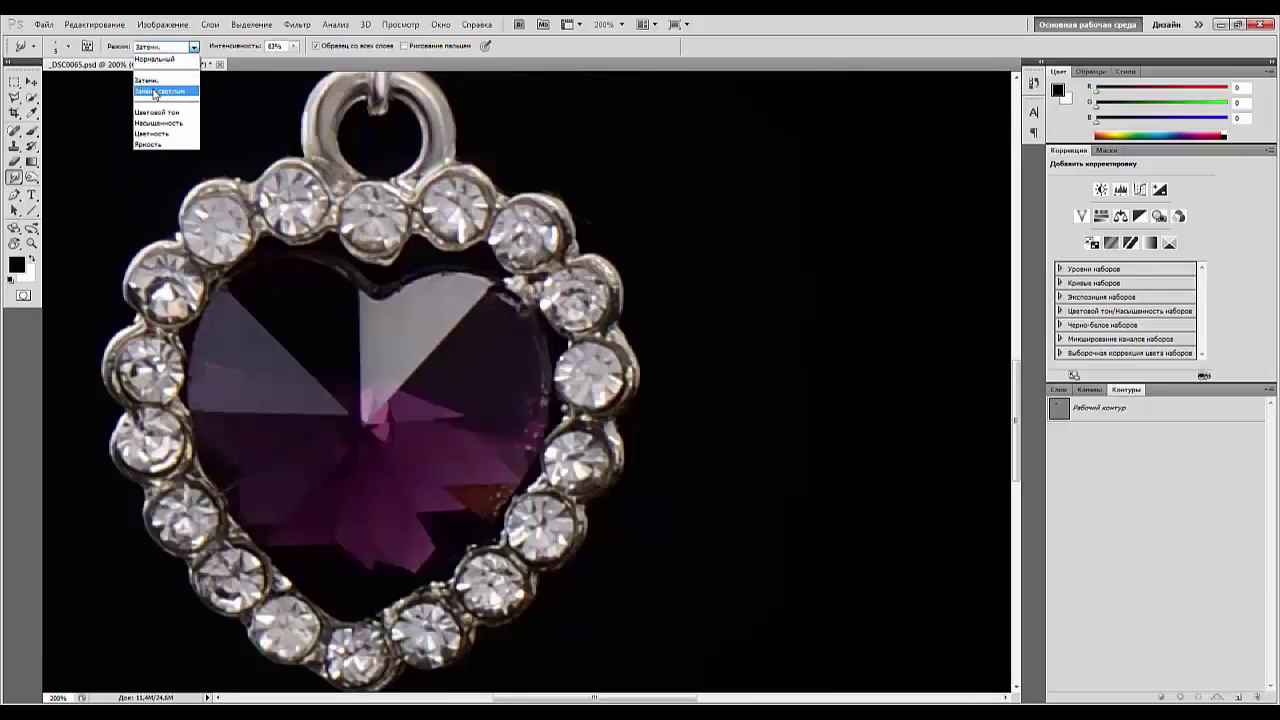
{"action": "left_click", "coordinate": [155, 92]}
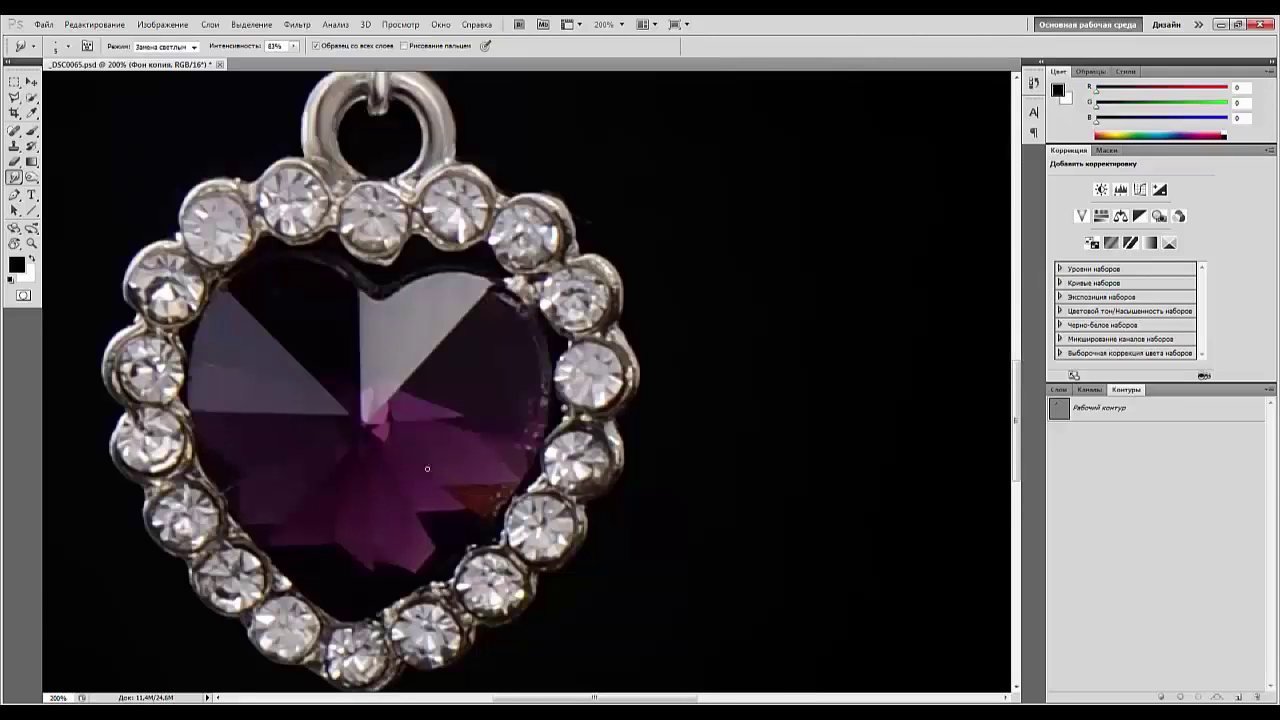
{"action": "right_click", "coordinate": [458, 457]}
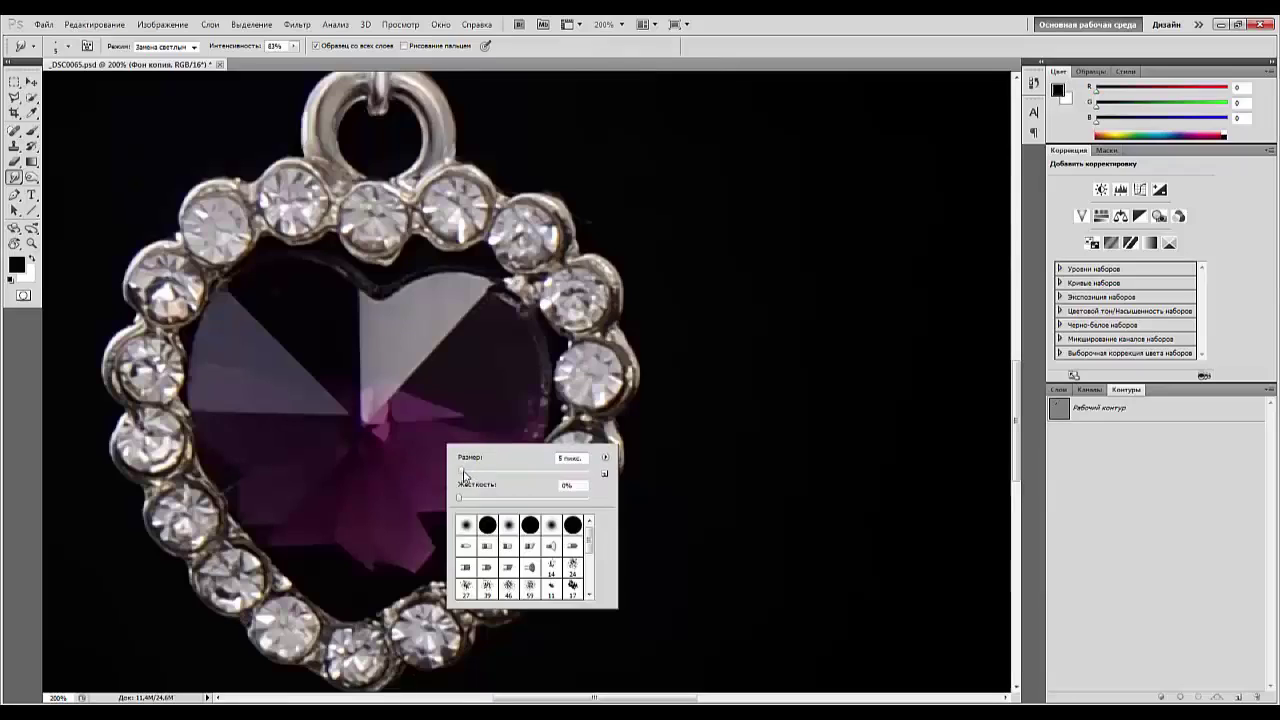
{"action": "key", "text": "Return"}
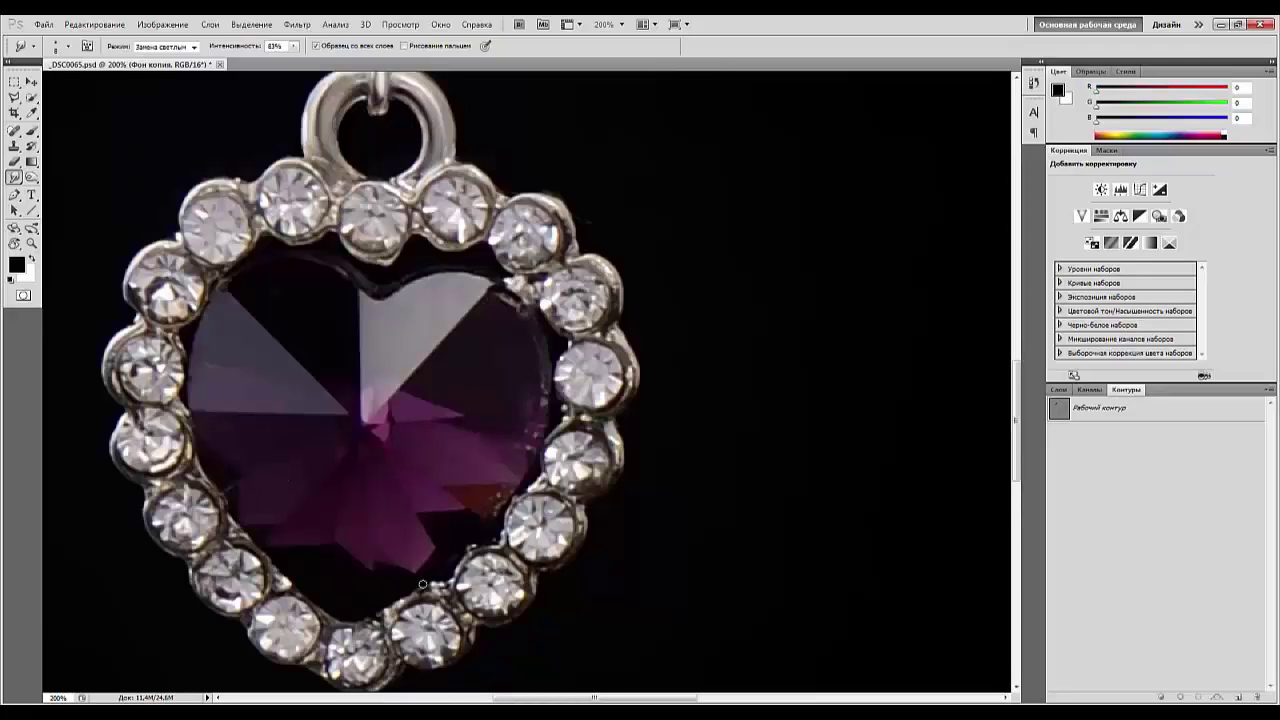
Remove the specks along the gem's right edge and upper-right corner by smudging in Darken mode.
{"action": "key", "text": "ctrl+plus"}
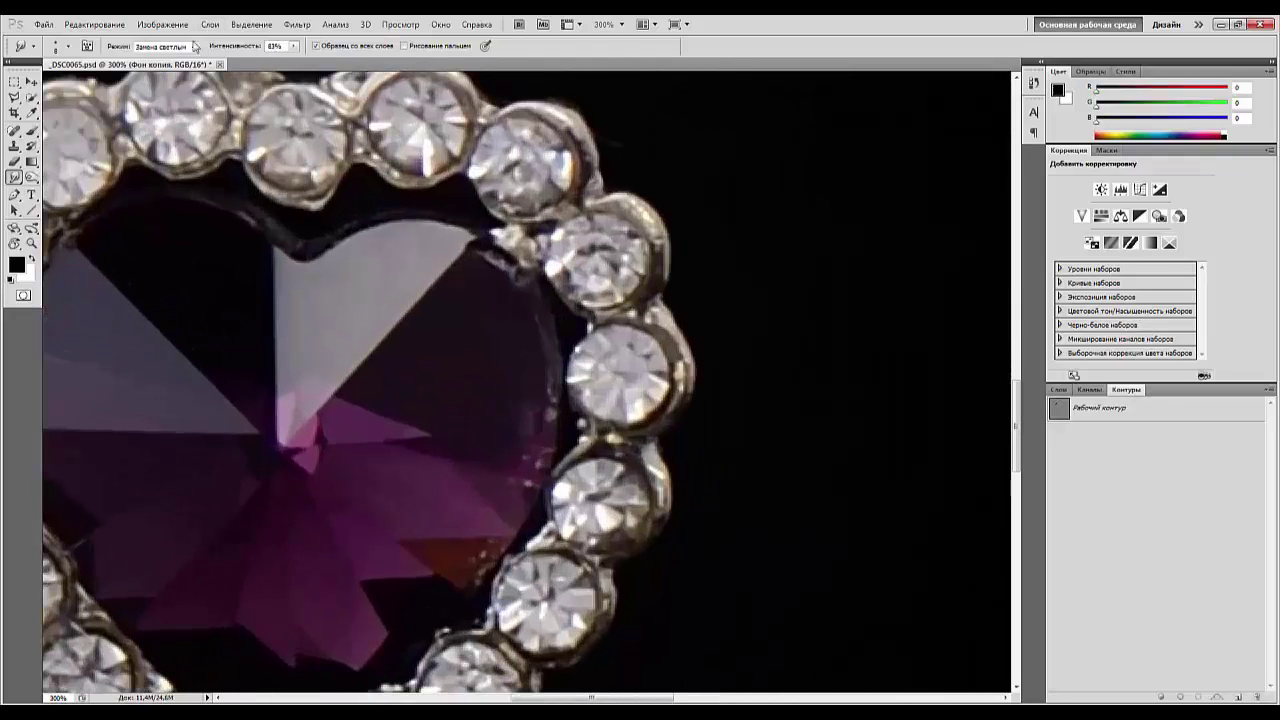
{"action": "left_click", "coordinate": [194, 47]}
{"action": "left_click", "coordinate": [150, 80]}
{"action": "mouse_move", "coordinate": [517, 469]}
{"action": "left_mouse_down"}
{"action": "mouse_move", "coordinate": [537, 446]}
{"action": "mouse_move", "coordinate": [535, 468]}
{"action": "mouse_move", "coordinate": [527, 461]}
{"action": "left_mouse_up"}
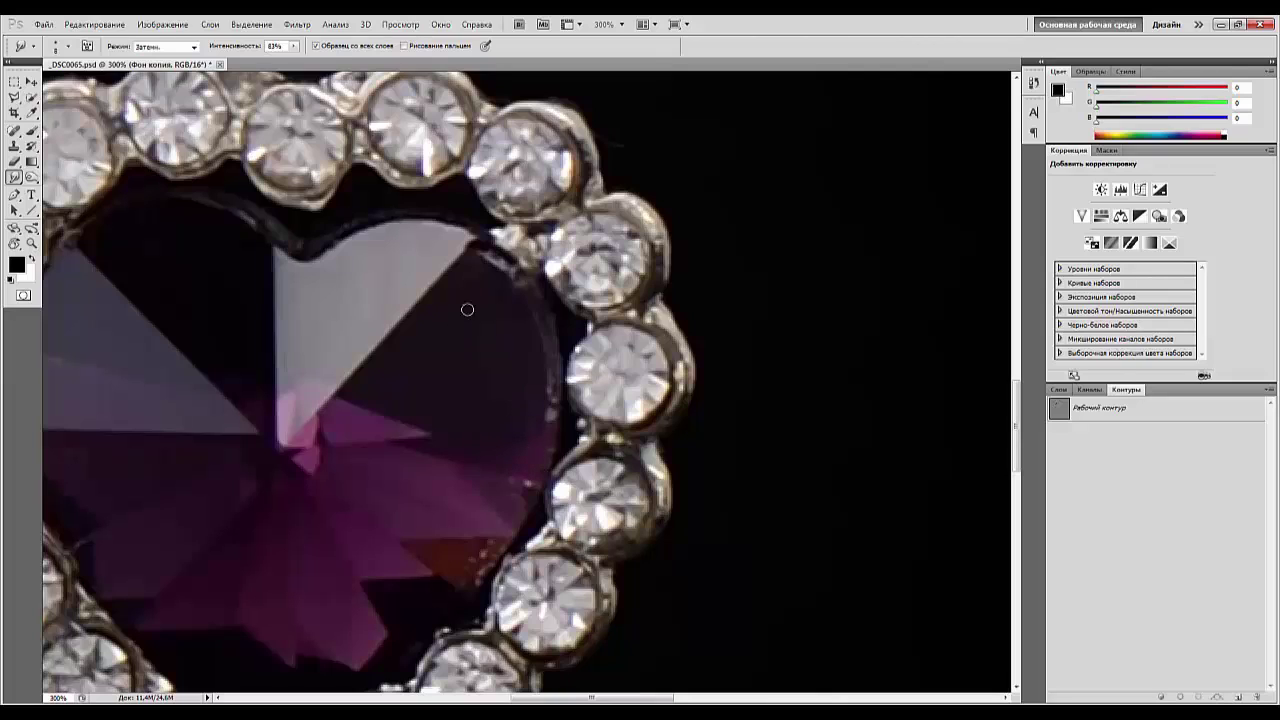
{"action": "mouse_move", "coordinate": [483, 264]}
{"action": "left_mouse_down"}
{"action": "mouse_move", "coordinate": [535, 319]}
{"action": "mouse_move", "coordinate": [546, 394]}
{"action": "mouse_move", "coordinate": [537, 340]}
{"action": "left_mouse_up"}
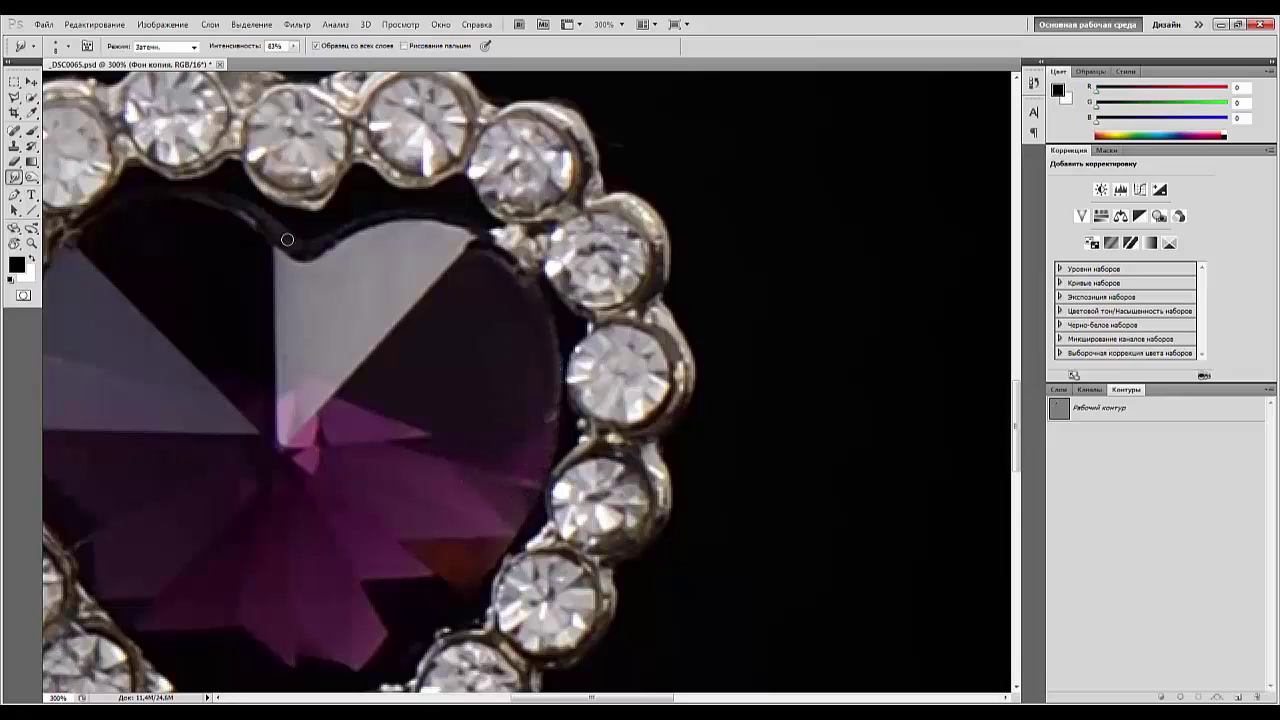
{"action": "right_click", "coordinate": [14, 178]}
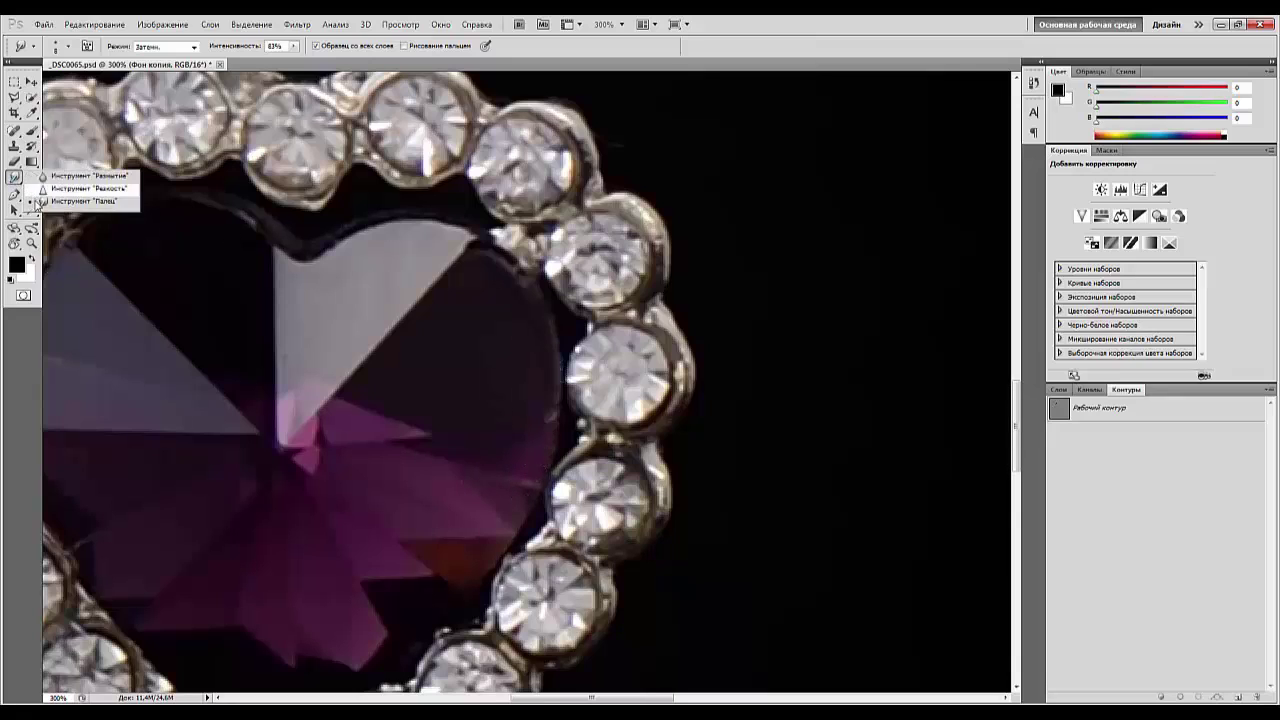
{"action": "left_click", "coordinate": [62, 204]}
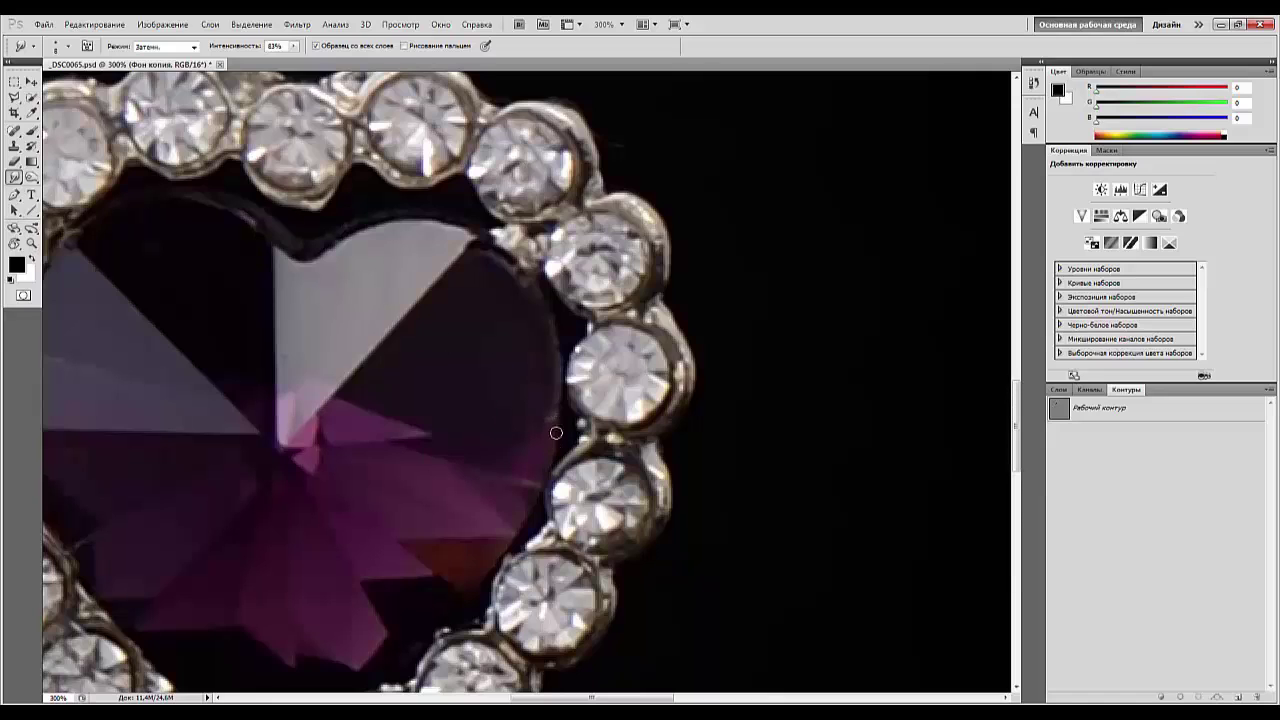
Rotate the canvas sideways and smooth the gem's rim with the Smudge tool in Lighten mode and a soft 5 px brush.
{"action": "left_click", "coordinate": [194, 47]}
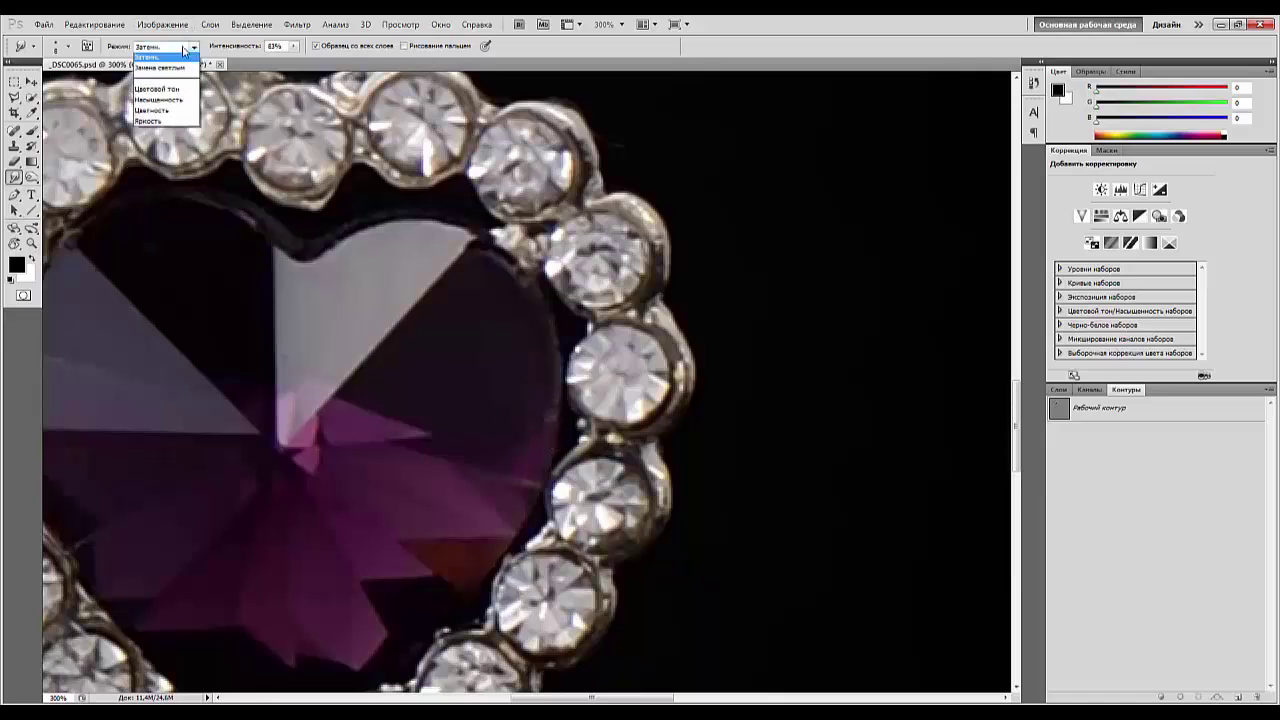
{"action": "left_click", "coordinate": [150, 90]}
{"action": "right_click", "coordinate": [500, 346]}
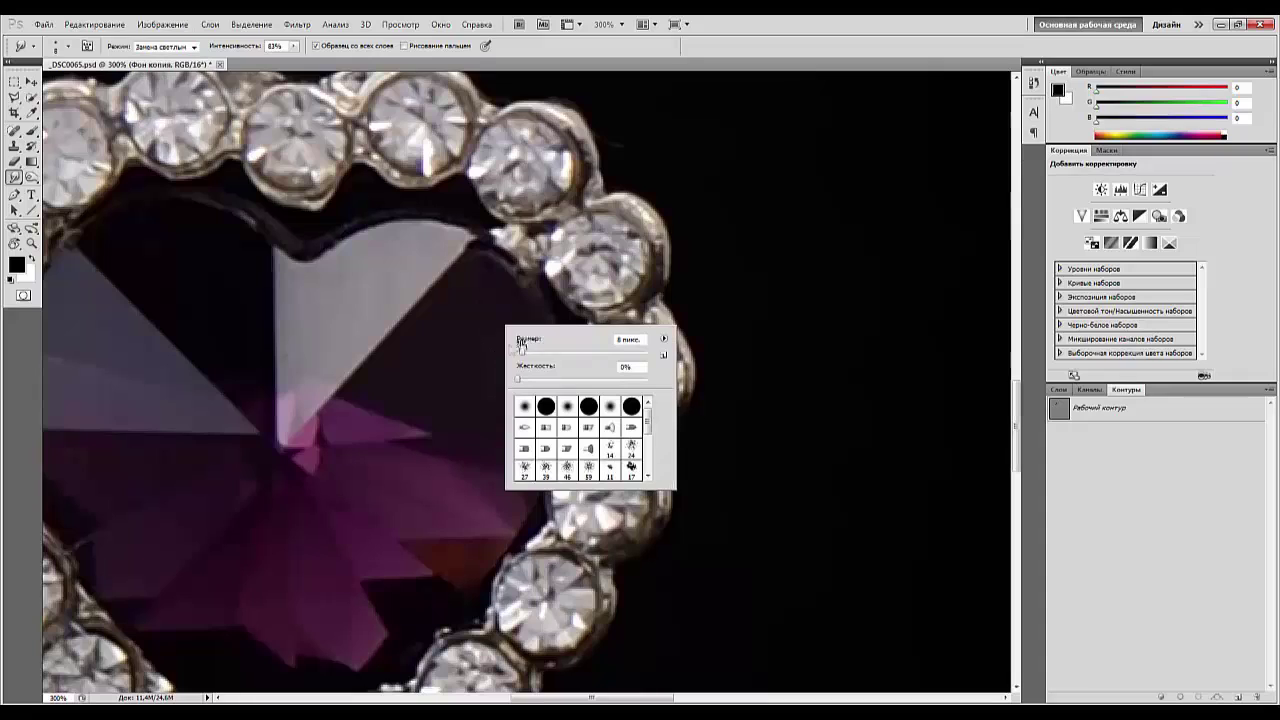
{"action": "left_click_drag", "start_coordinate": [521, 354], "coordinate": [519, 354]}
{"action": "key", "text": "space"}
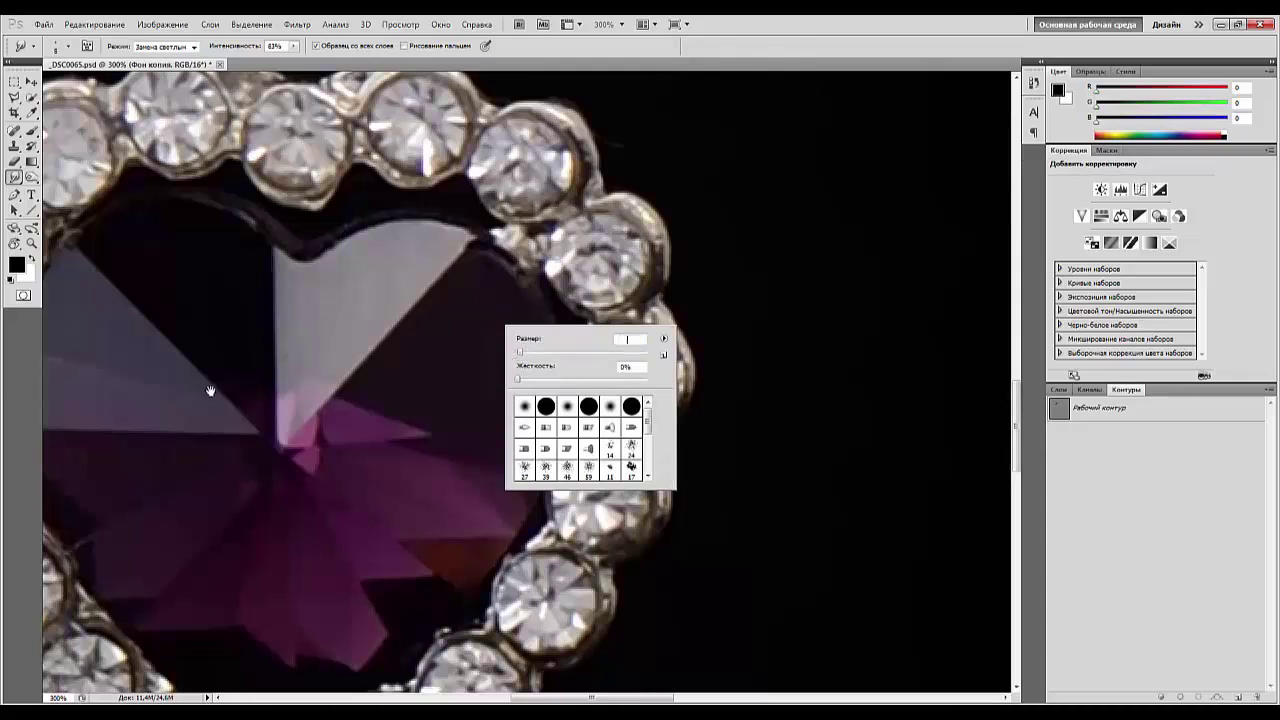
{"action": "key", "text": "Return"}
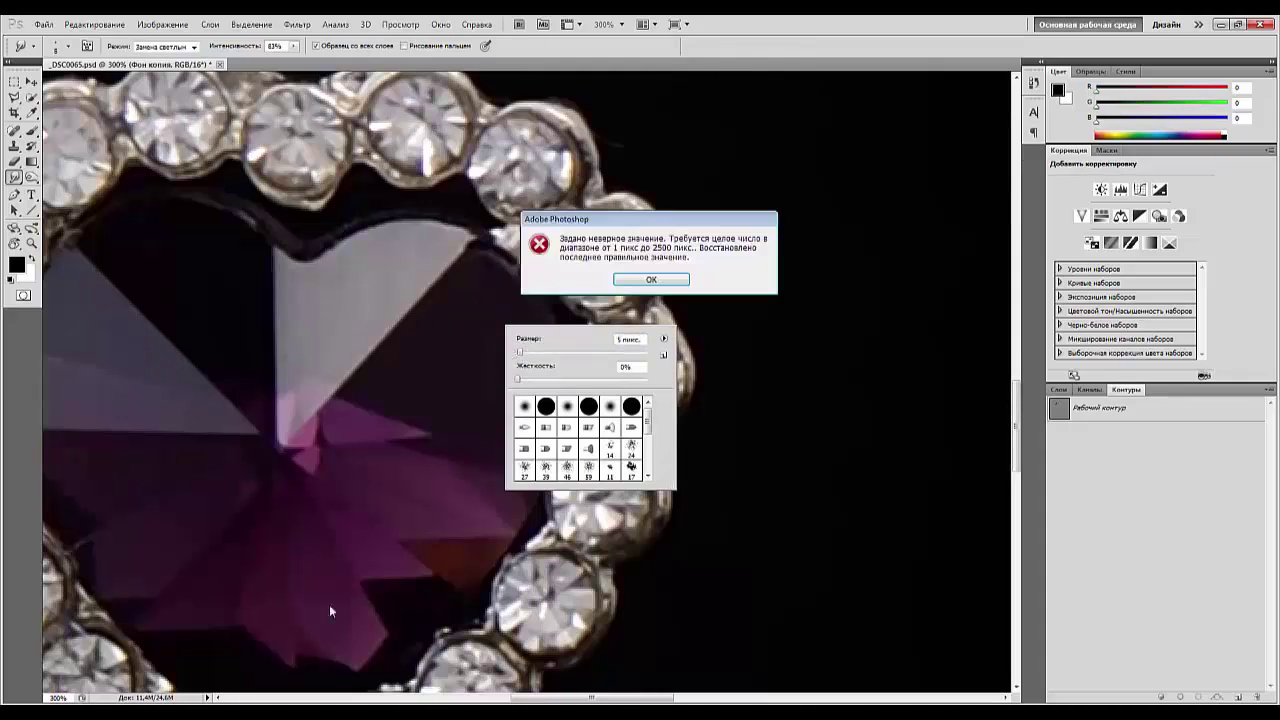
{"action": "left_click", "coordinate": [651, 279]}
{"action": "key", "text": "r"}
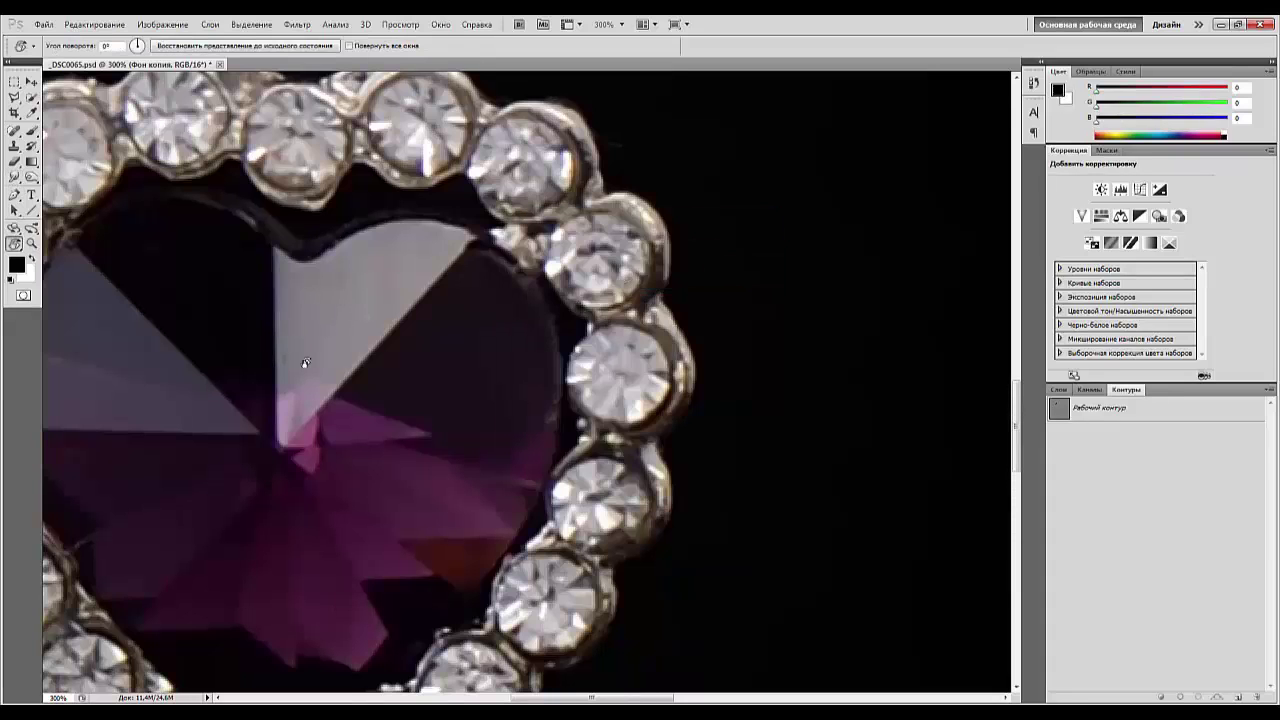
{"action": "mouse_move", "coordinate": [306, 363]}
{"action": "left_mouse_down"}
{"action": "mouse_move", "coordinate": [332, 432]}
{"action": "mouse_move", "coordinate": [517, 489]}
{"action": "mouse_move", "coordinate": [505, 485]}
{"action": "left_mouse_up"}
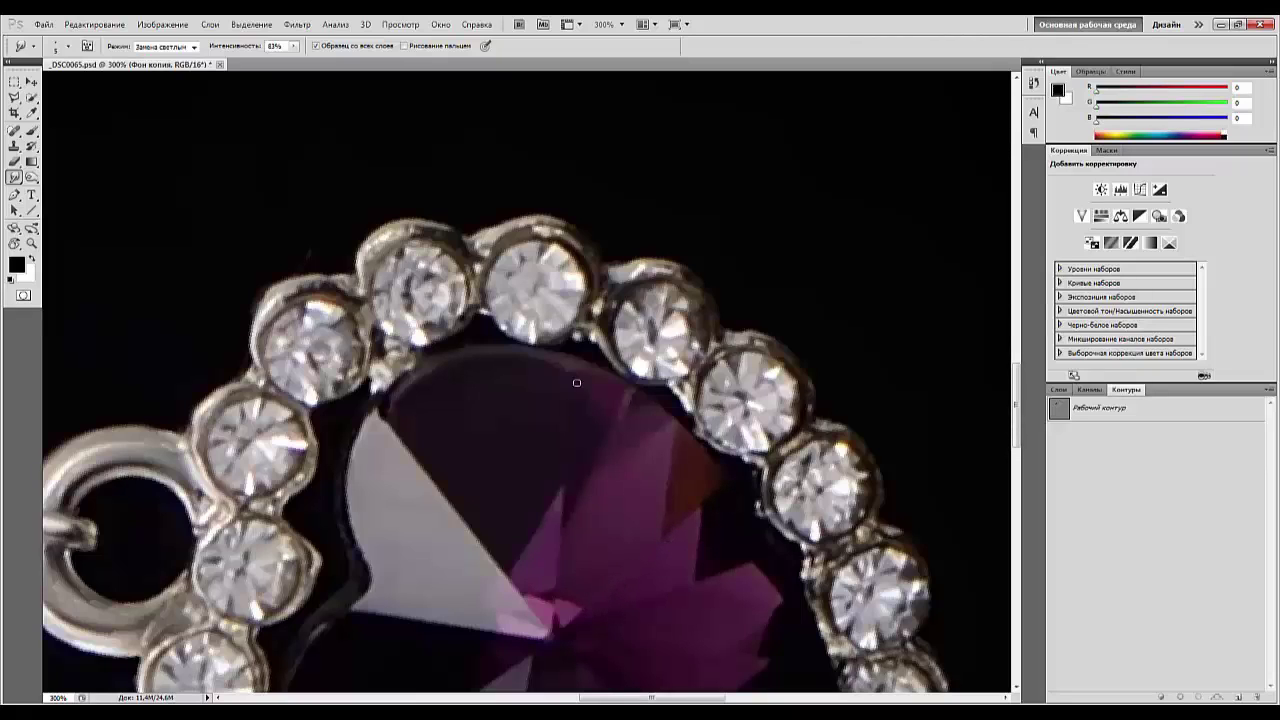
Smudge away the remaining specks between the gem's rim and the stone settings in Darken mode, and reset the canvas rotation.
{"action": "left_click", "coordinate": [193, 47]}
{"action": "left_click", "coordinate": [160, 69]}
{"action": "left_click_drag", "start_coordinate": [775, 500], "coordinate": [767, 475]}
{"action": "left_click_drag", "start_coordinate": [539, 530], "coordinate": [374, 163]}
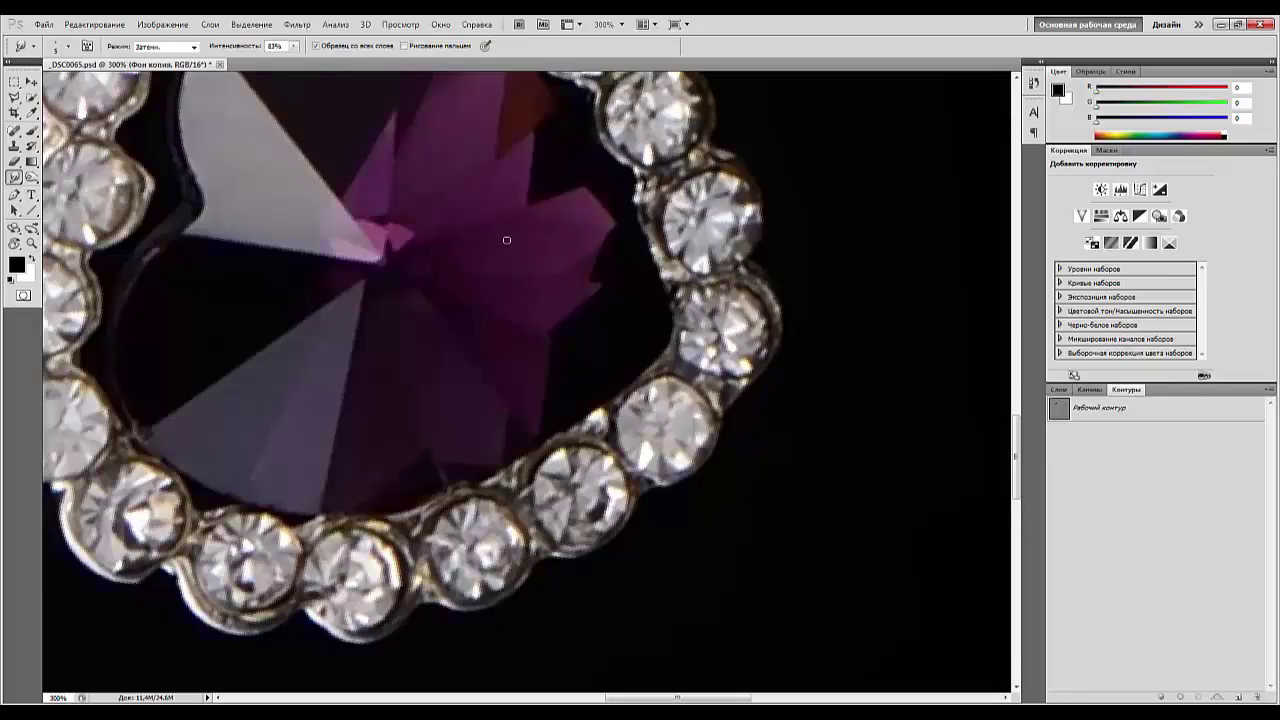
{"action": "key", "text": "ctrl+minus"}
{"action": "key", "text": "ctrl+minus"}
{"action": "key", "text": "ctrl+minus"}
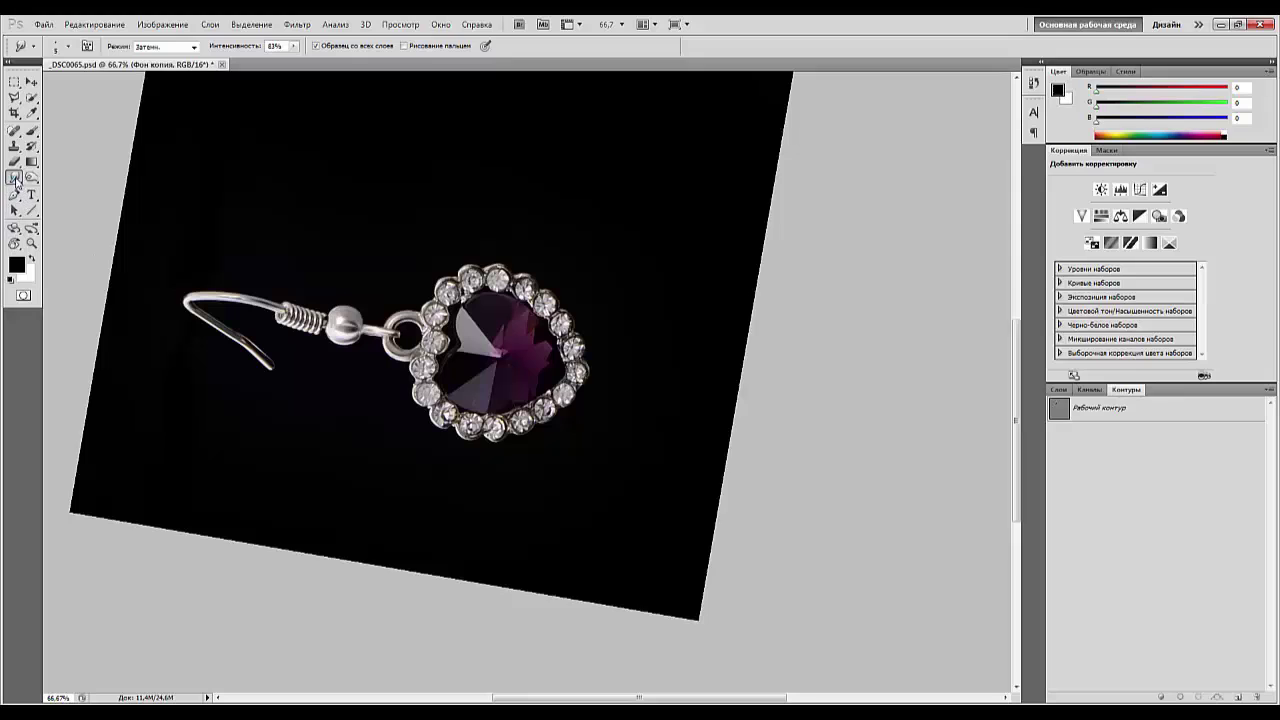
{"action": "double_click", "coordinate": [15, 243]}
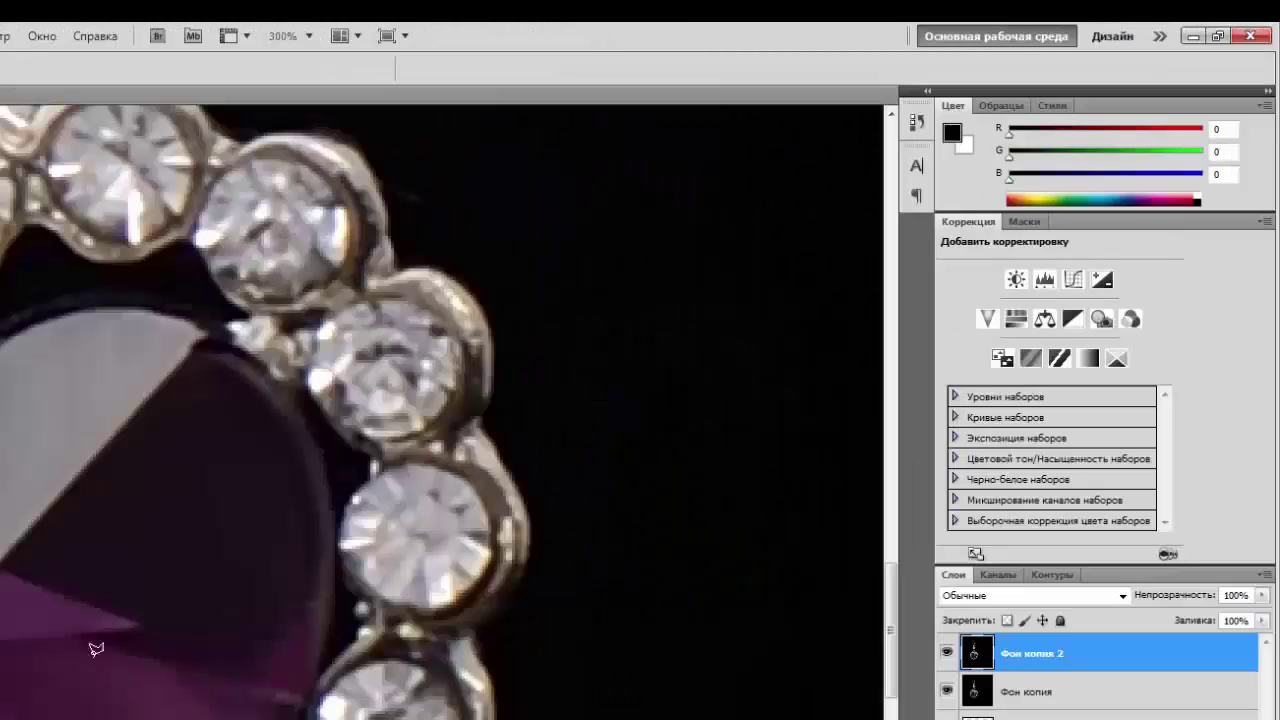
Outline the large purple facet in the gem's lower-right part with the Polygonal Lasso.
{"action": "left_click", "coordinate": [76, 637]}
{"action": "left_click", "coordinate": [171, 663]}
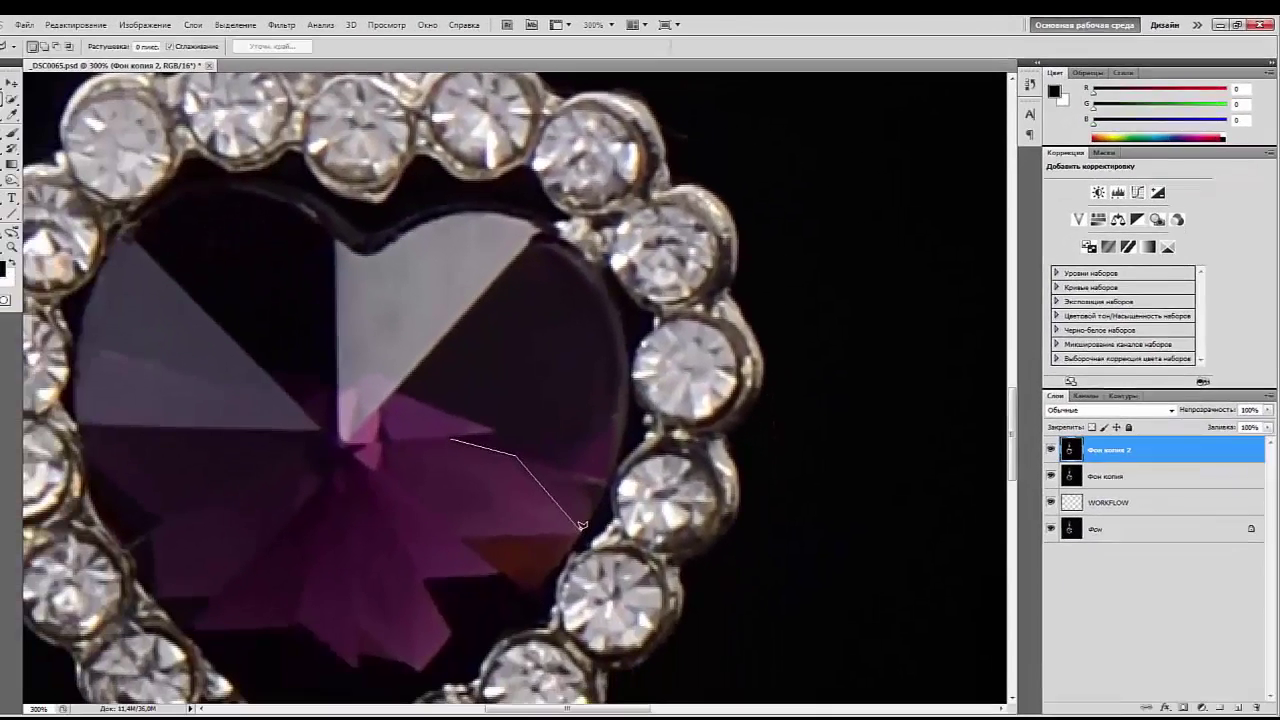
{"action": "left_click", "coordinate": [591, 523]}
{"action": "left_click", "coordinate": [469, 529]}
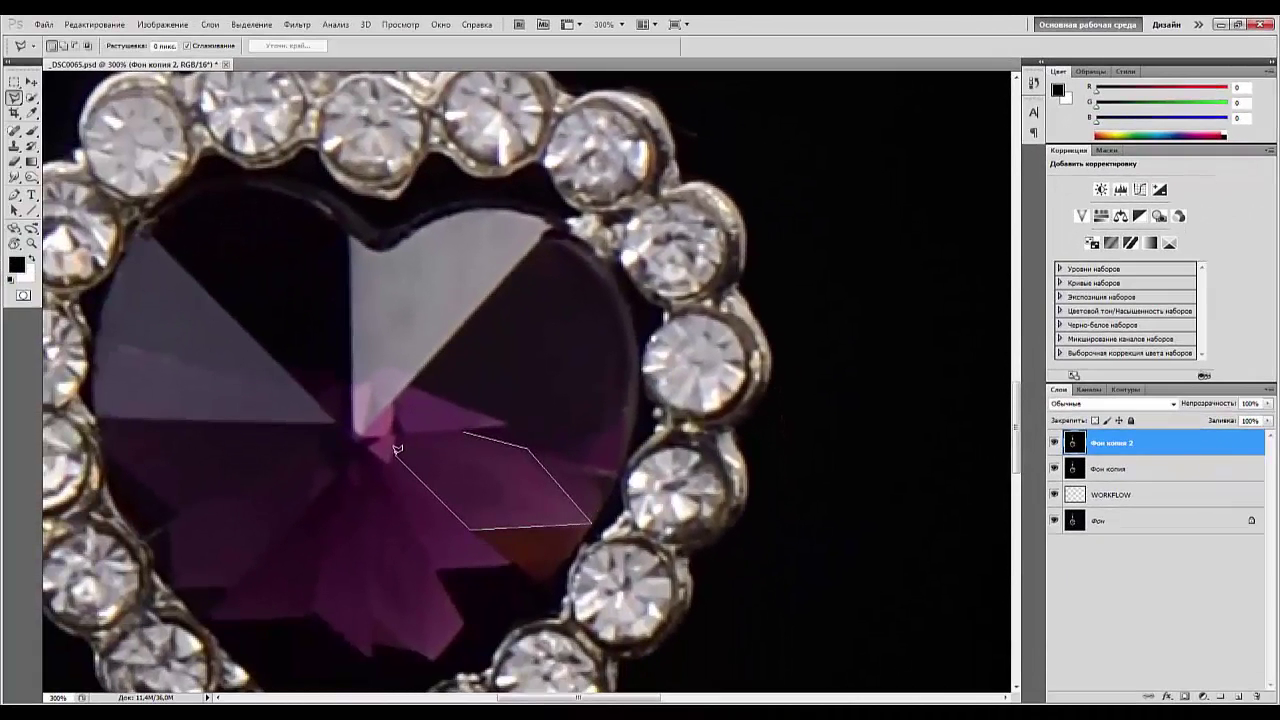
{"action": "left_click", "coordinate": [397, 432]}
{"action": "left_click", "coordinate": [463, 432]}
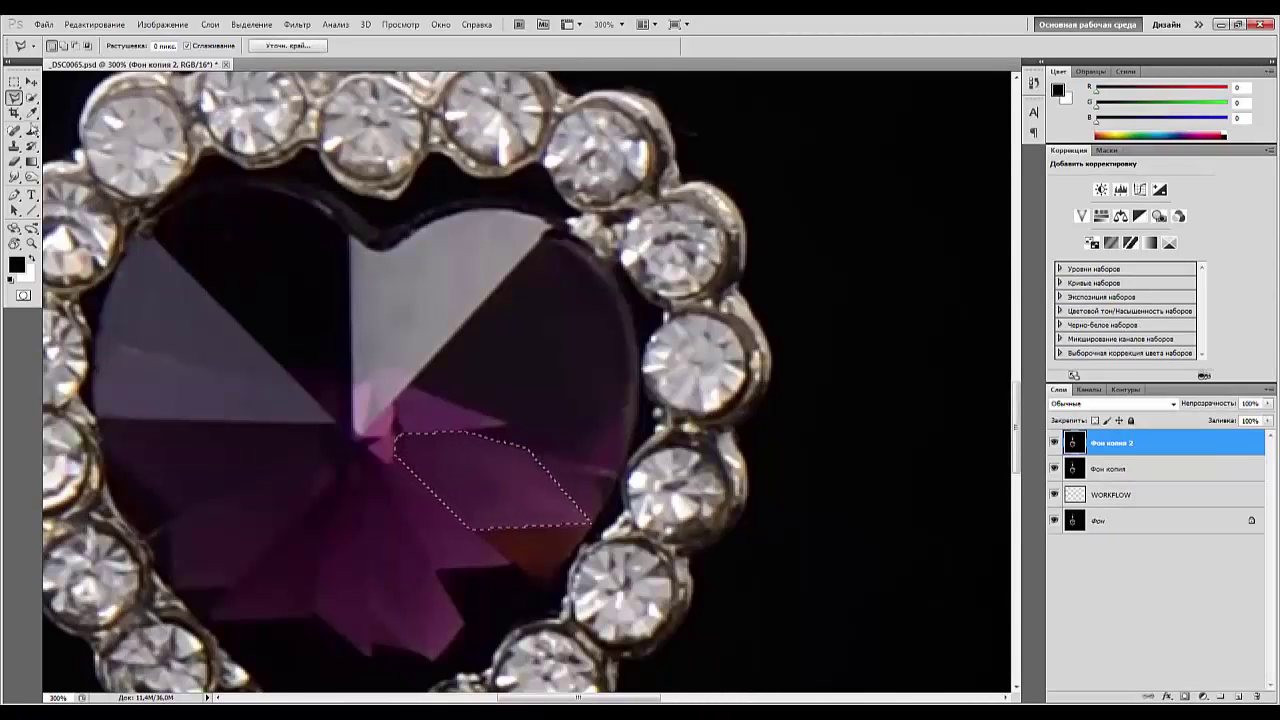
Sample the selected facet's purple, brush it evenly over the facet on a new layer, and clear the selection.
{"action": "left_click", "coordinate": [31, 133]}
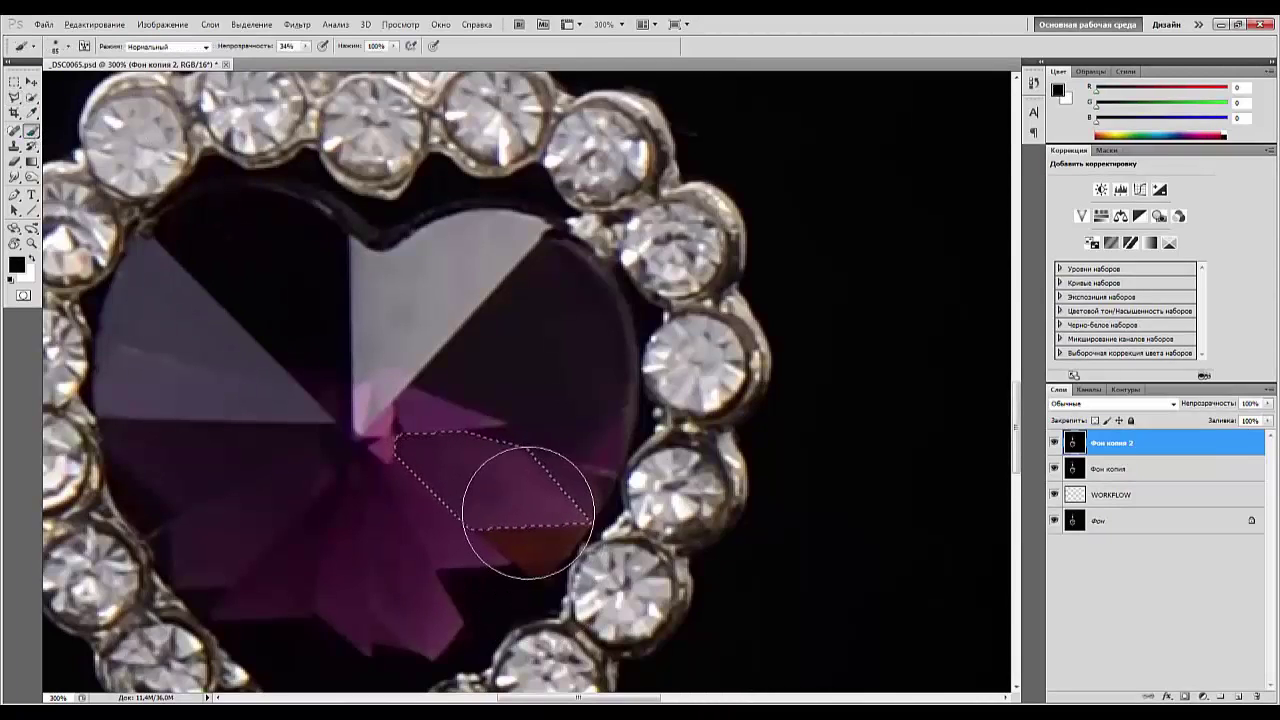
{"action": "left_click", "coordinate": [538, 487], "text": "alt"}
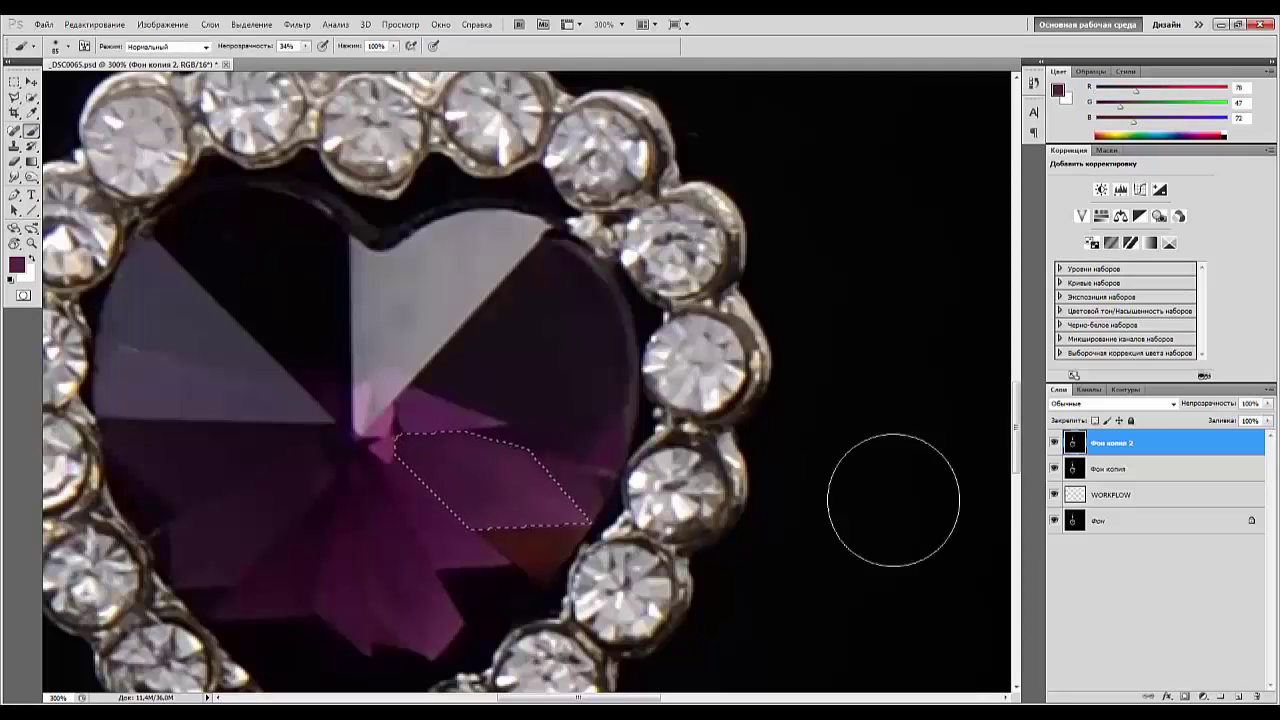
{"action": "left_click", "coordinate": [1239, 697]}
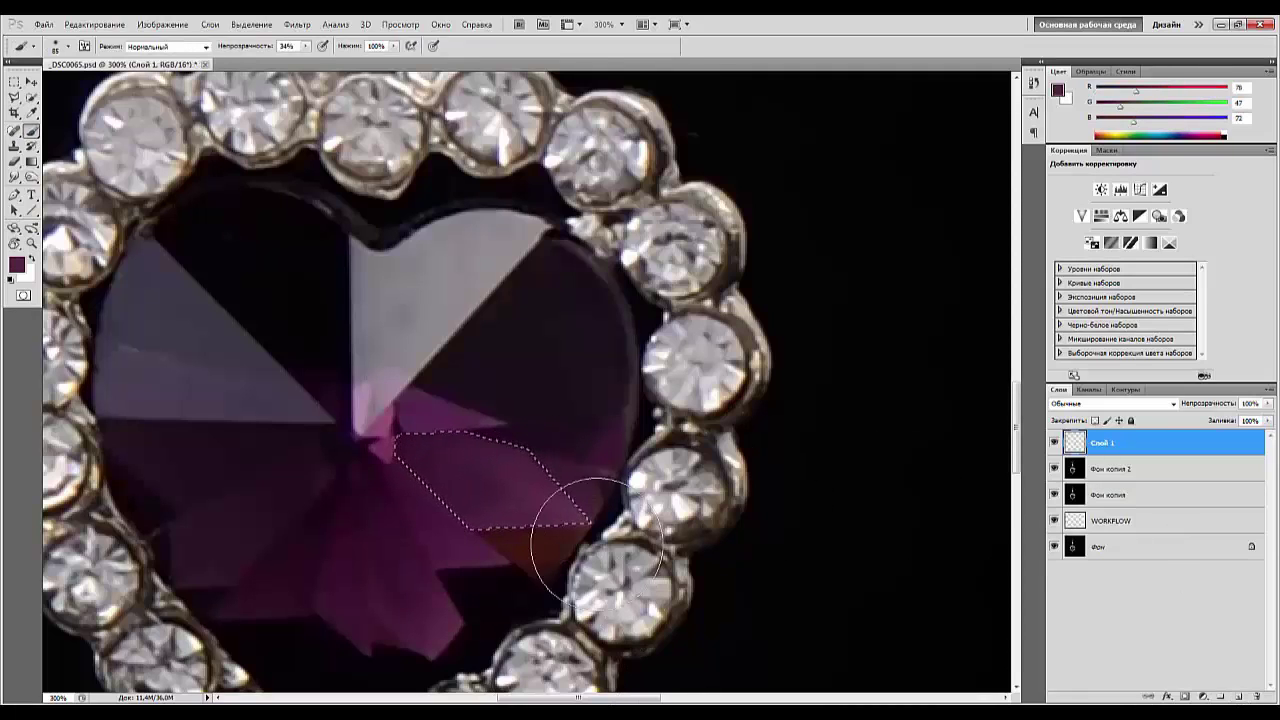
{"action": "mouse_move", "coordinate": [417, 447]}
{"action": "left_mouse_down"}
{"action": "mouse_move", "coordinate": [571, 503]}
{"action": "mouse_move", "coordinate": [343, 420]}
{"action": "mouse_move", "coordinate": [571, 508]}
{"action": "left_mouse_up"}
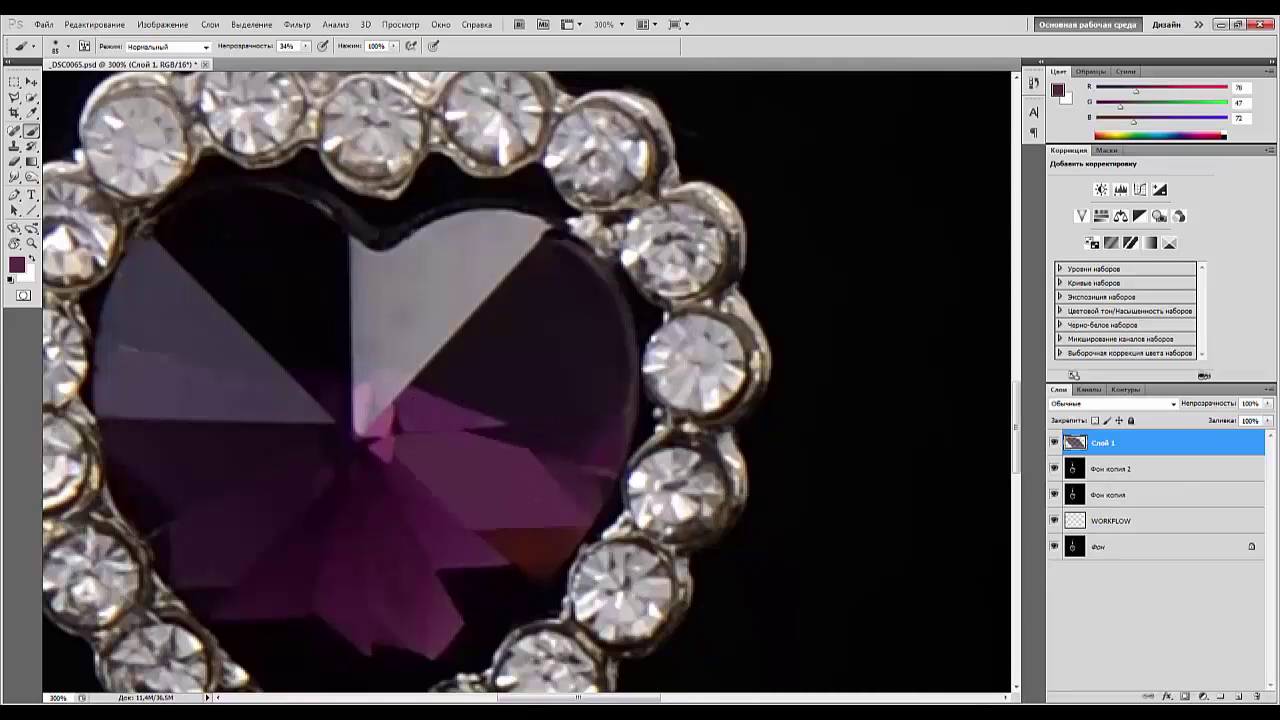
{"action": "key", "text": "ctrl+minus"}
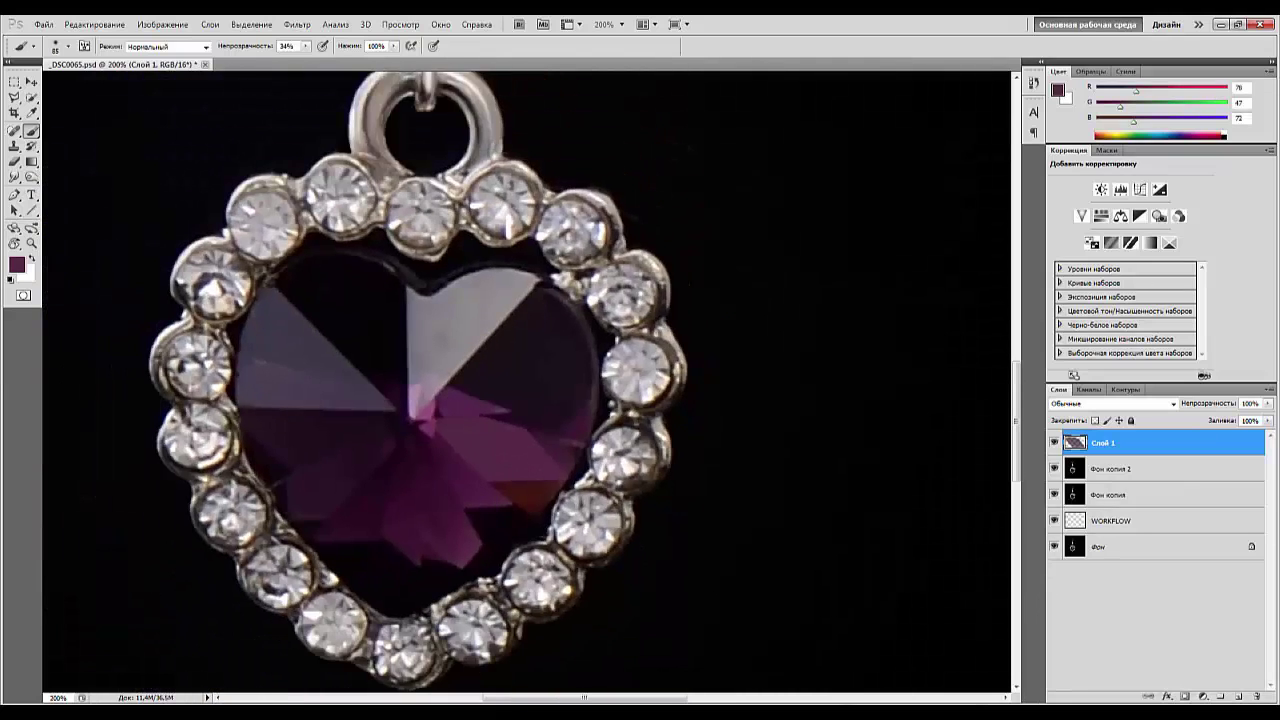
{"action": "key", "text": "ctrl+plus"}
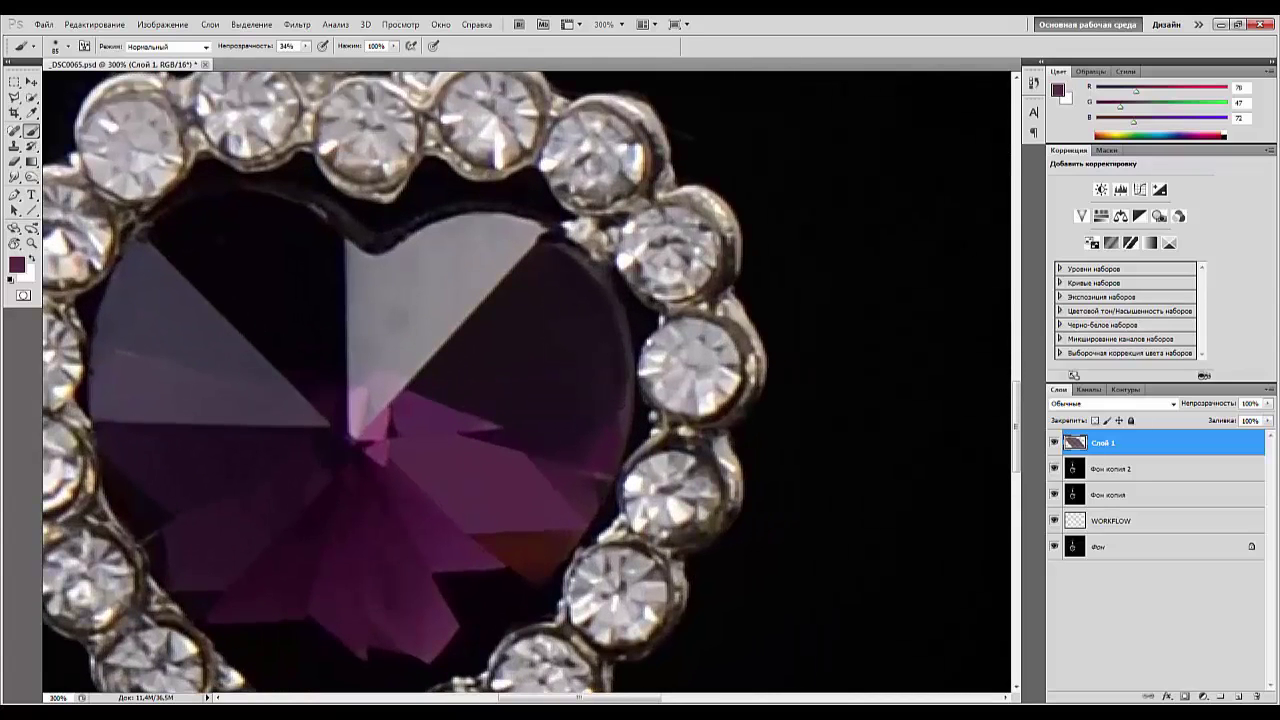
Outline the long narrow facet directly below the gem's center with the Polygonal Lasso.
{"action": "left_click_drag", "start_coordinate": [508, 485], "coordinate": [563, 337]}
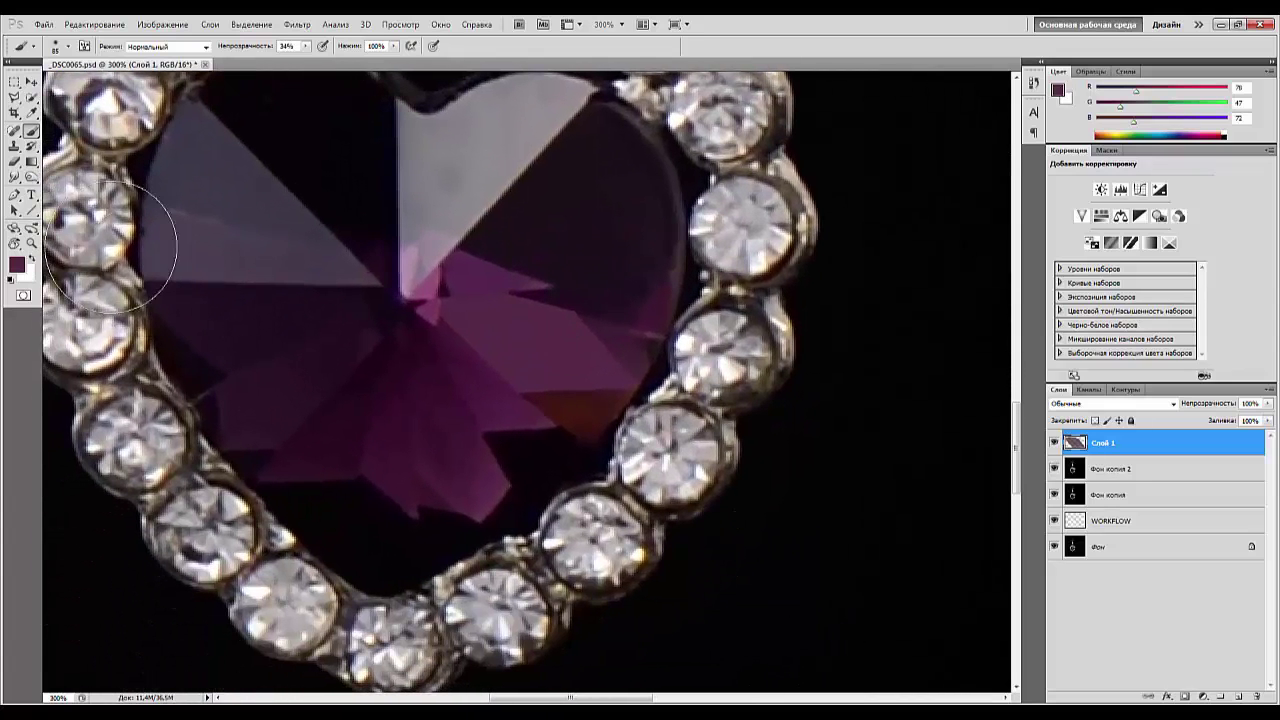
{"action": "left_click", "coordinate": [428, 335]}
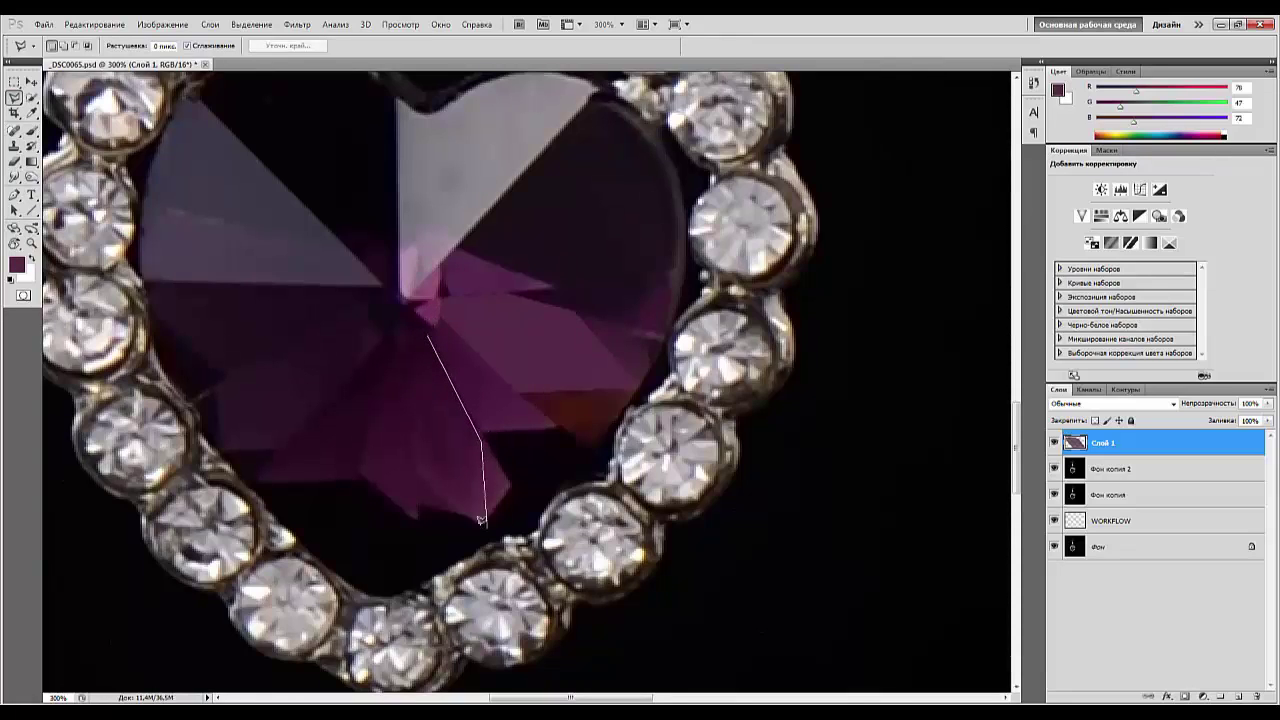
{"action": "left_click", "coordinate": [408, 347]}
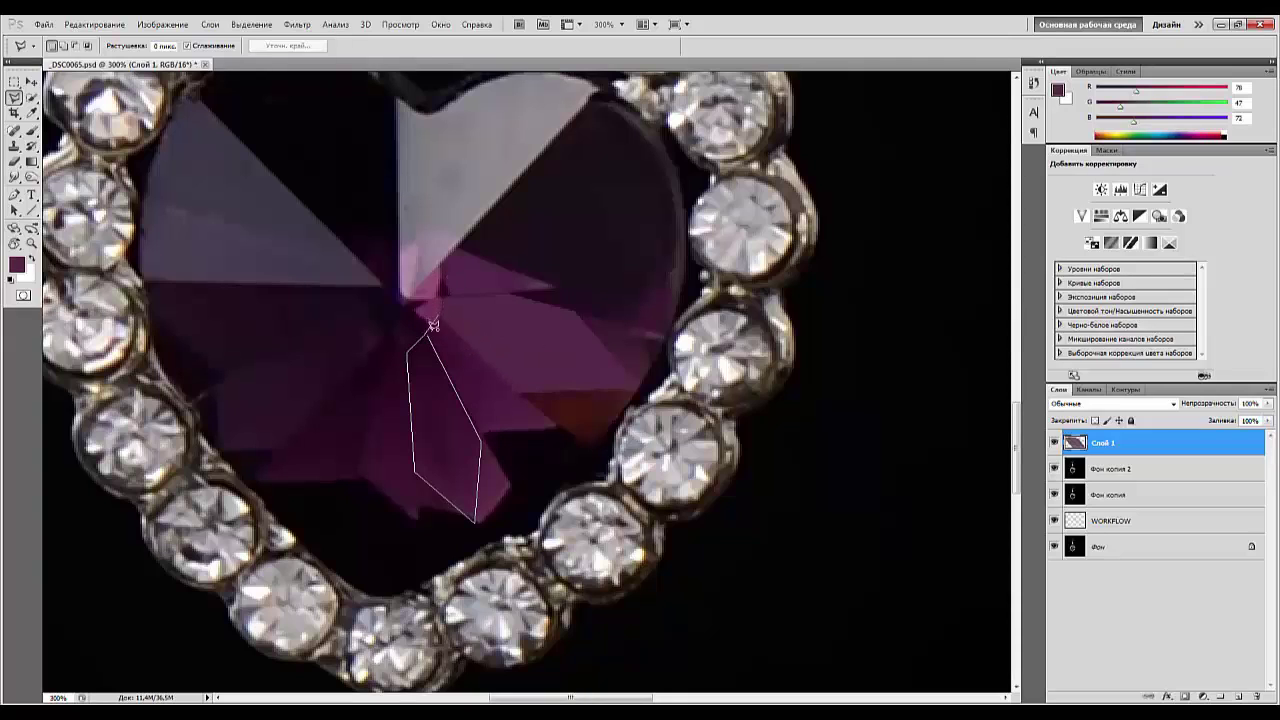
{"action": "left_click", "coordinate": [428, 331]}
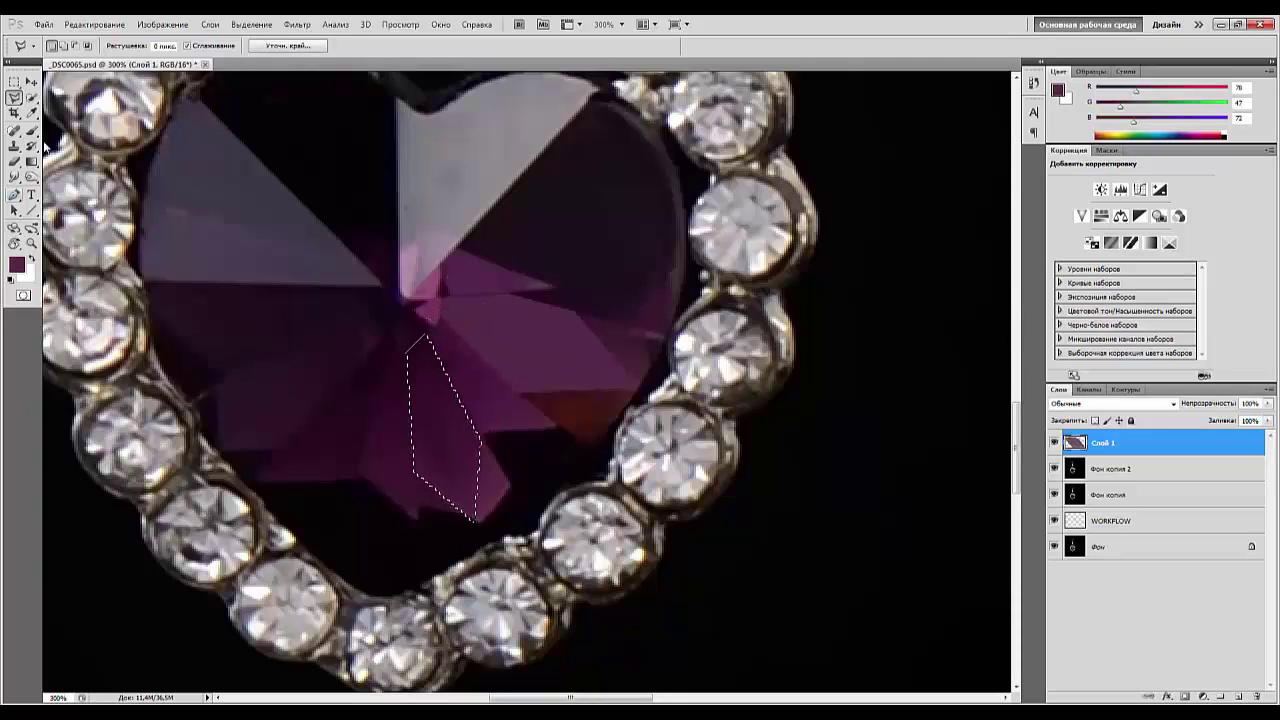
Sample the narrow facet's purple and brush it over the selected area on a new layer.
{"action": "left_click", "coordinate": [31, 113]}
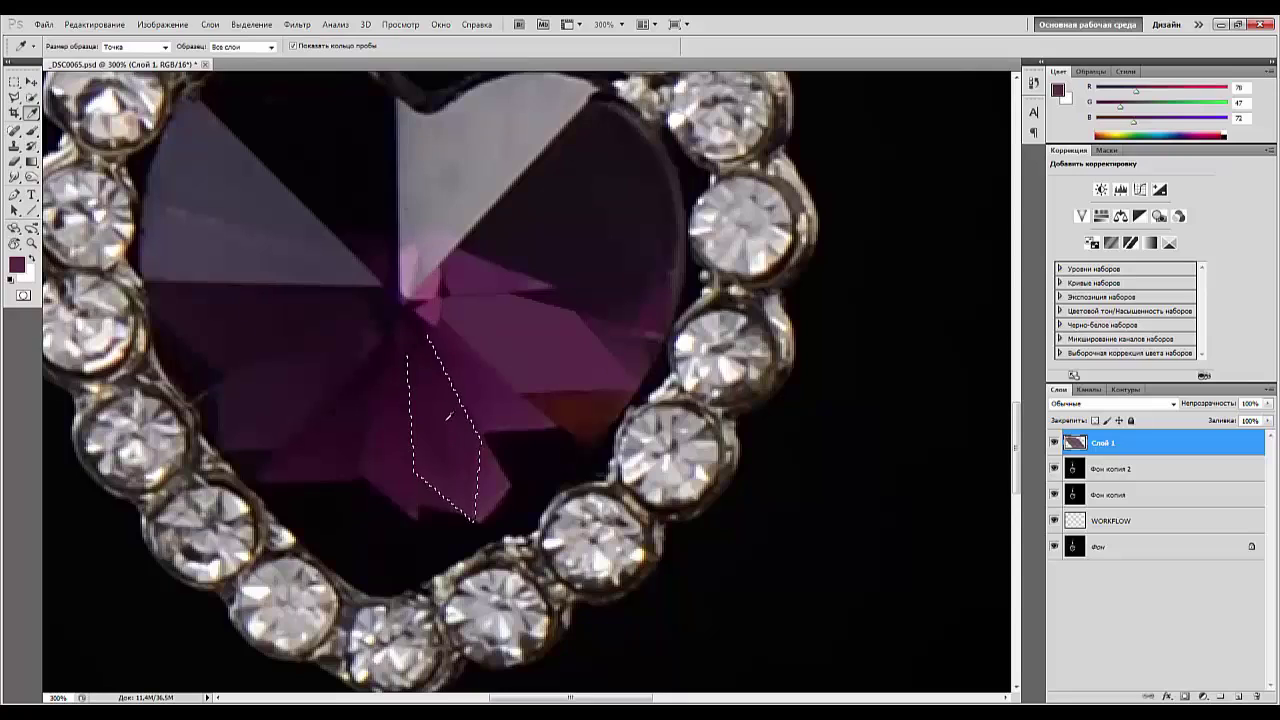
{"action": "left_click", "coordinate": [444, 427]}
{"action": "left_click", "coordinate": [31, 130]}
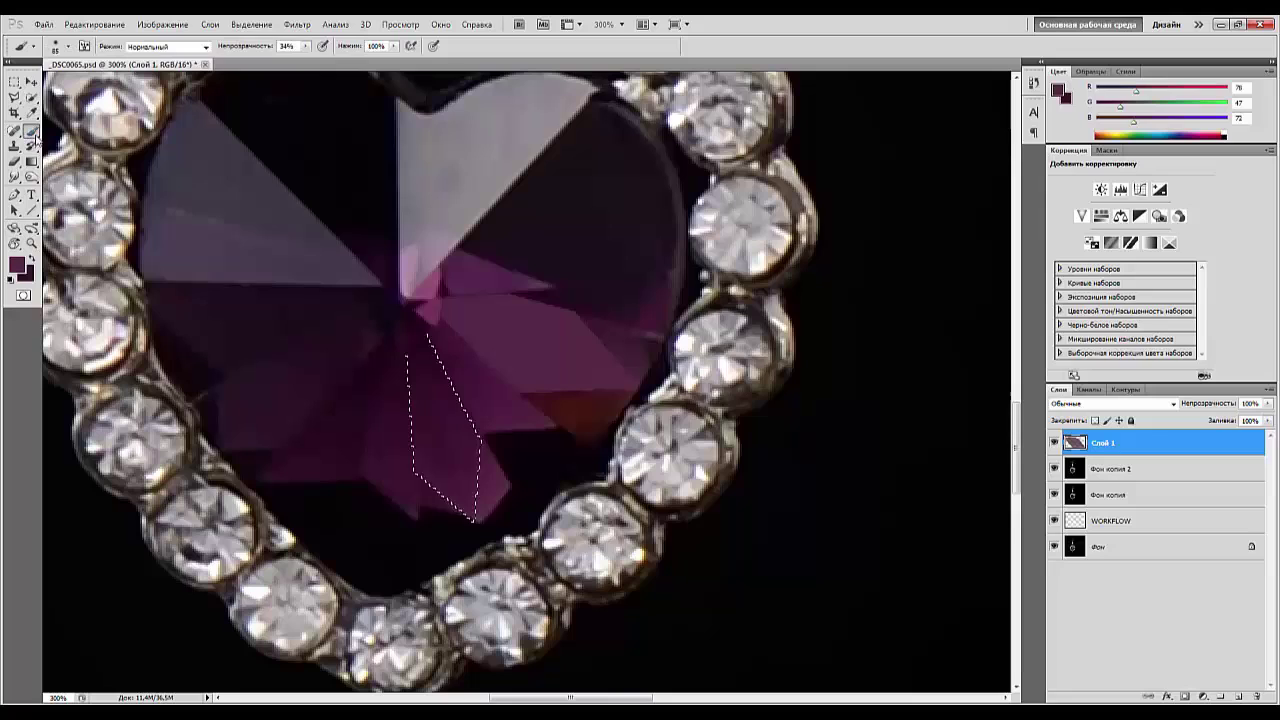
{"action": "left_click", "coordinate": [1236, 697]}
{"action": "left_click_drag", "start_coordinate": [499, 571], "coordinate": [437, 390]}
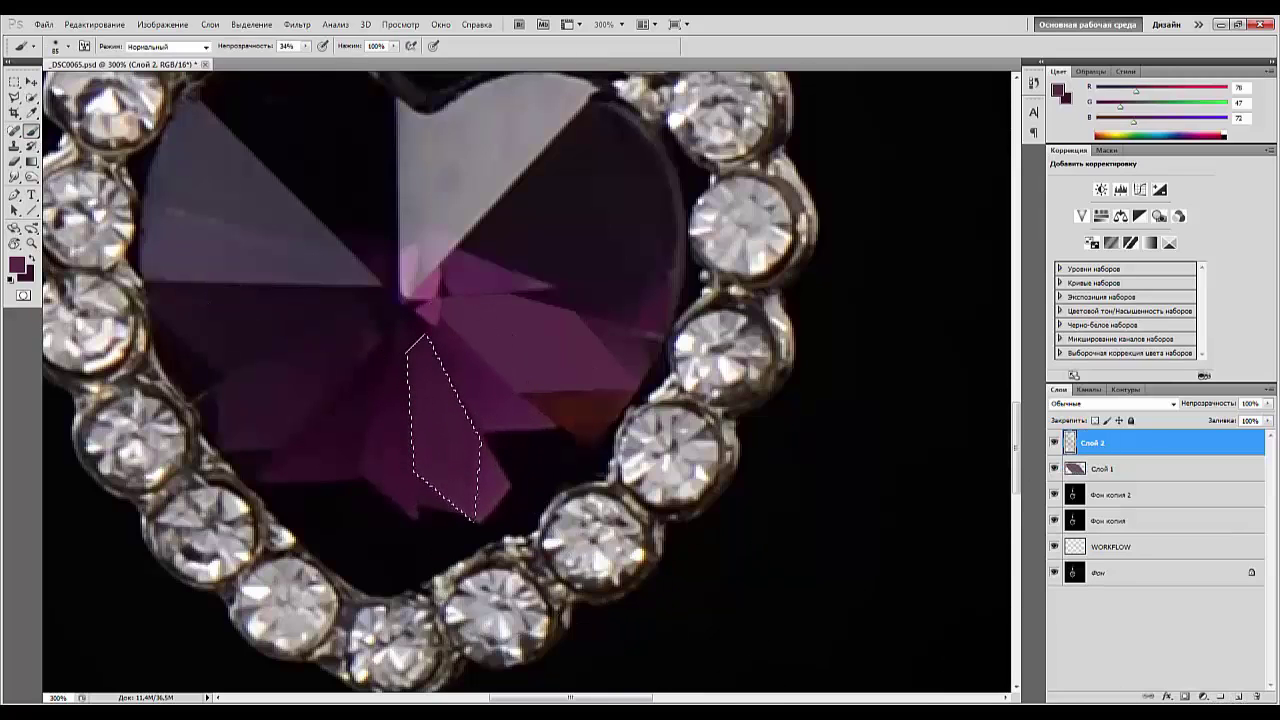
Clear the selection and merge the two painted facet layers with the layer Фон копия 2.
{"action": "key", "text": "ctrl+d"}
{"action": "key", "text": "ctrl+minus"}
{"action": "key", "text": "ctrl+minus"}
{"action": "key", "text": "ctrl+minus"}
{"action": "key", "text": "ctrl+plus"}
{"action": "key", "text": "ctrl+plus"}
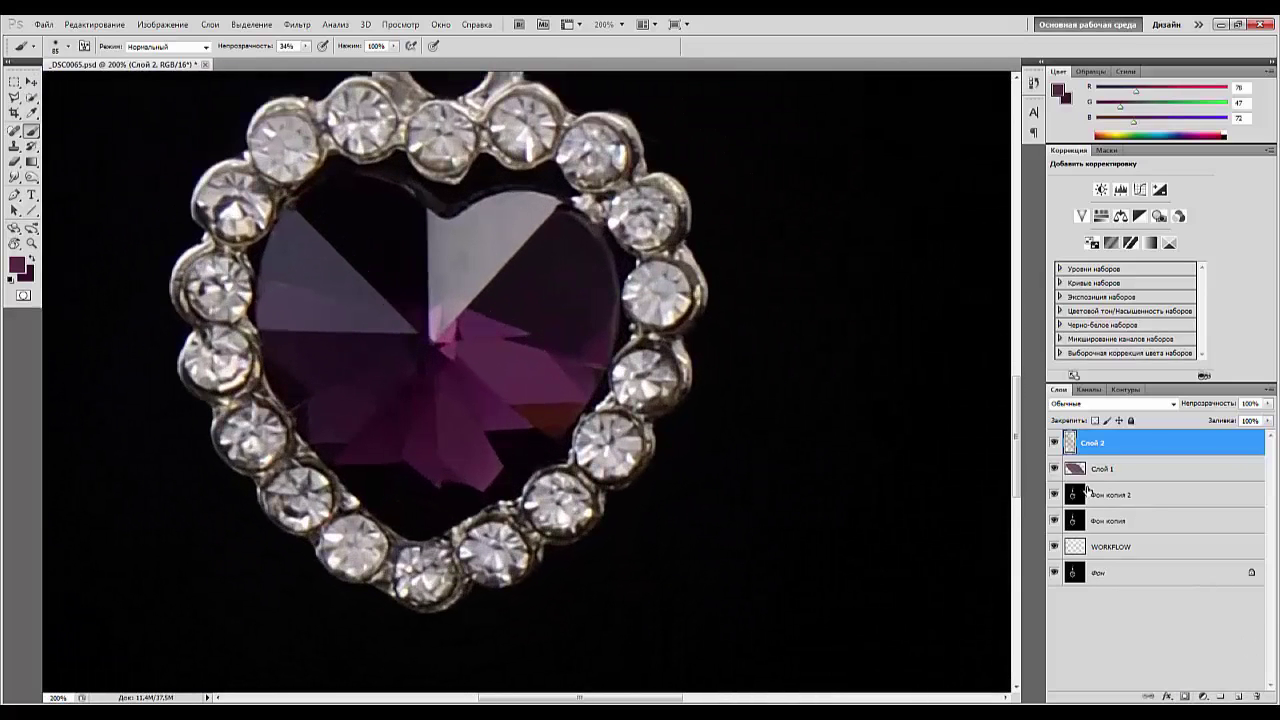
{"action": "left_click", "coordinate": [1130, 495], "text": "shift"}
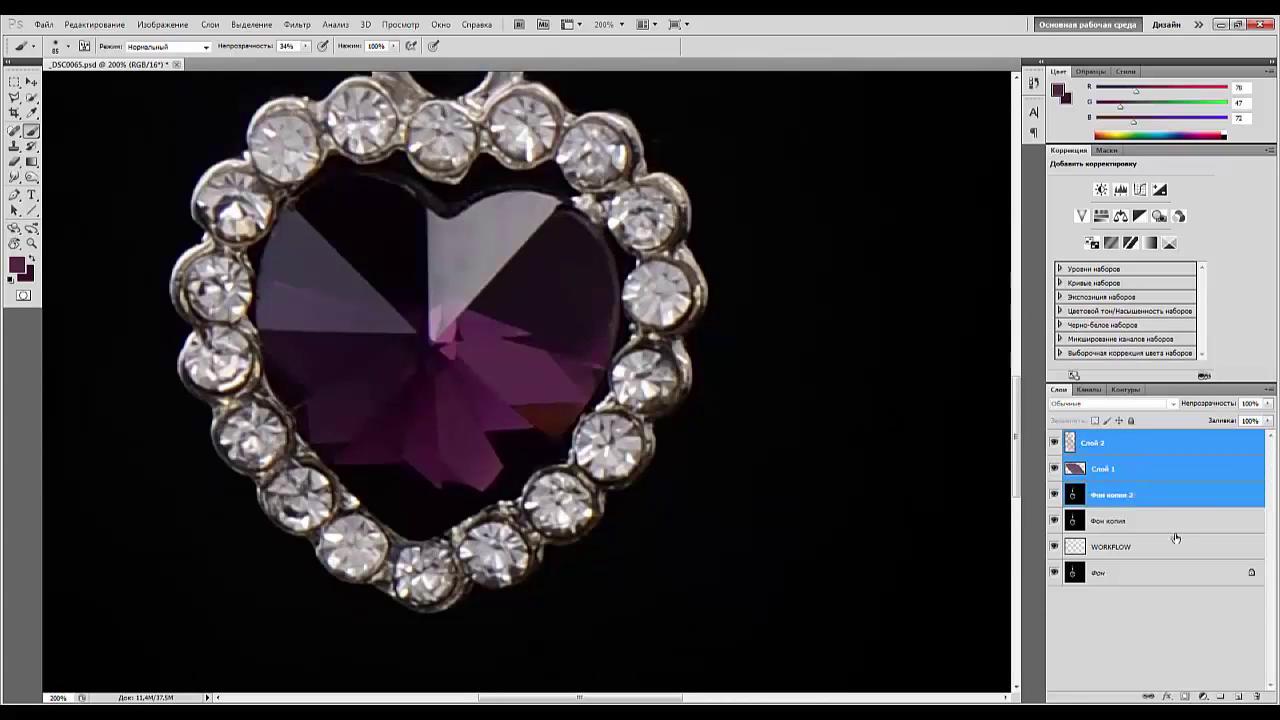
{"action": "key", "text": "ctrl+e"}
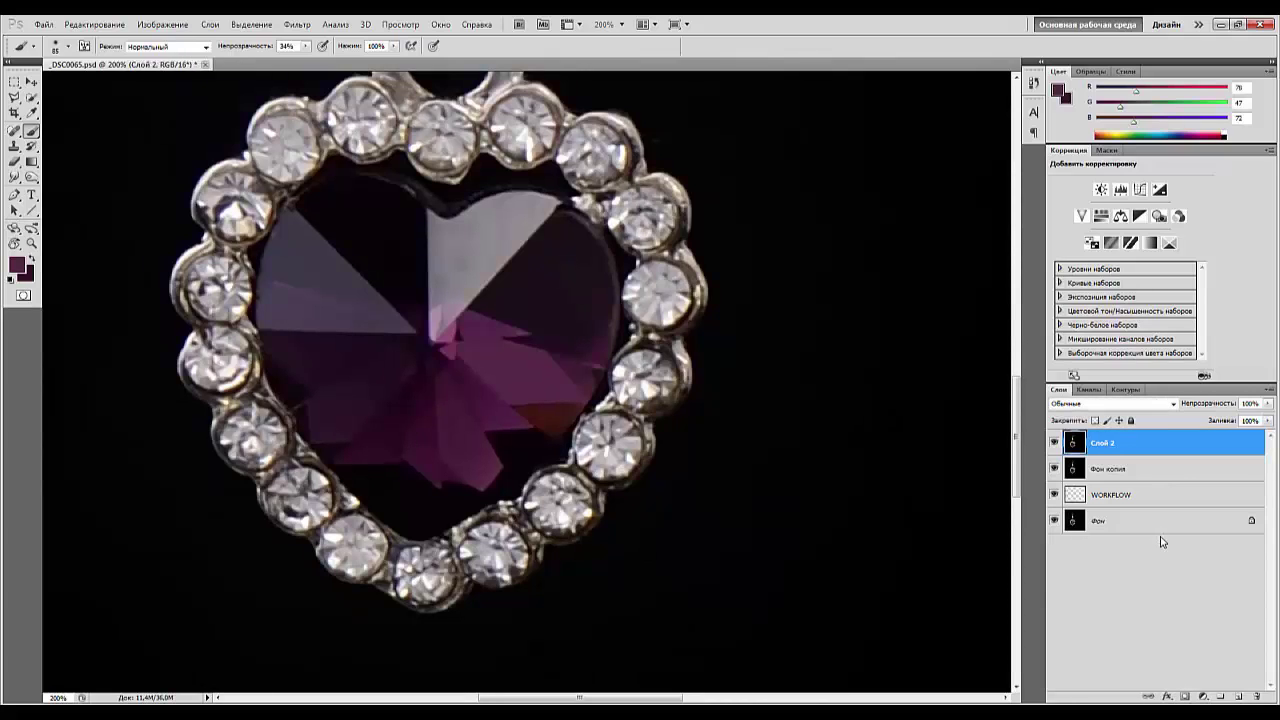
Remove the blemishes on the gem's light gray upper facet with the content-aware Spot Healing Brush.
{"action": "left_click", "coordinate": [14, 131]}
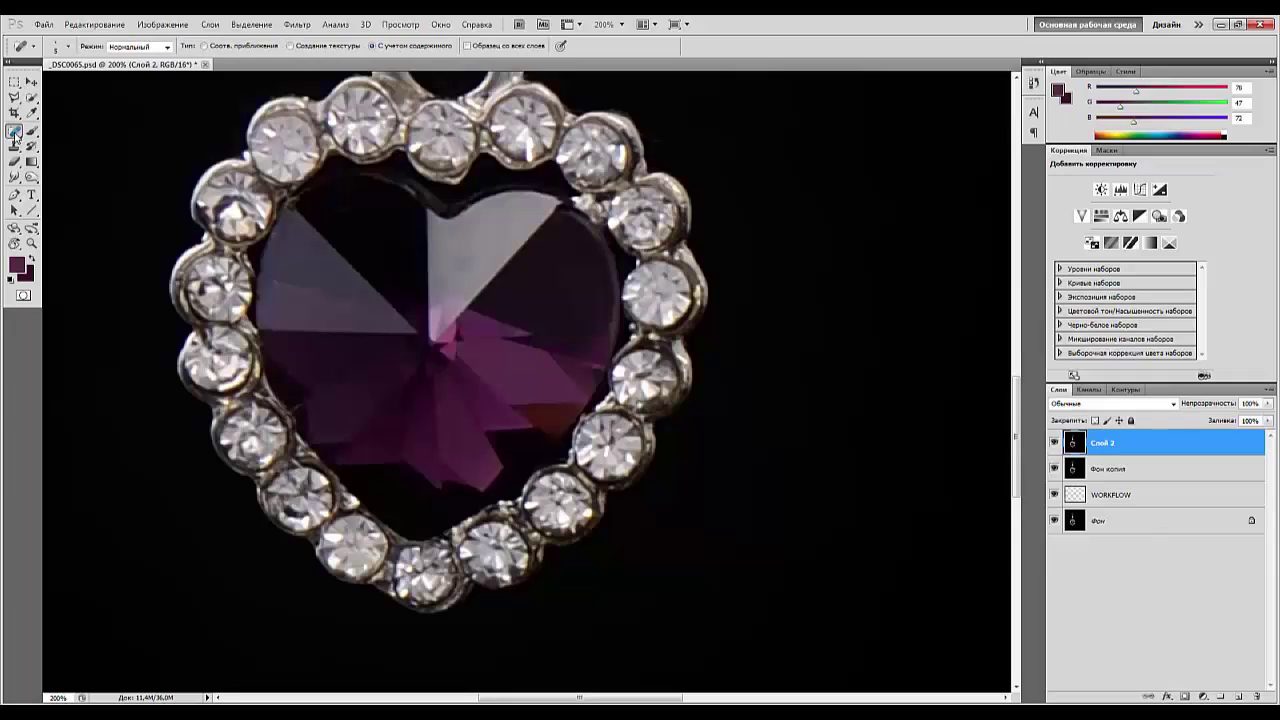
{"action": "left_click", "coordinate": [54, 131]}
{"action": "mouse_move", "coordinate": [467, 270]}
{"action": "left_mouse_down"}
{"action": "mouse_move", "coordinate": [452, 266]}
{"action": "mouse_move", "coordinate": [466, 259]}
{"action": "left_mouse_up"}
{"action": "key", "text": "ctrl+minus"}
{"action": "key", "text": "ctrl+minus"}
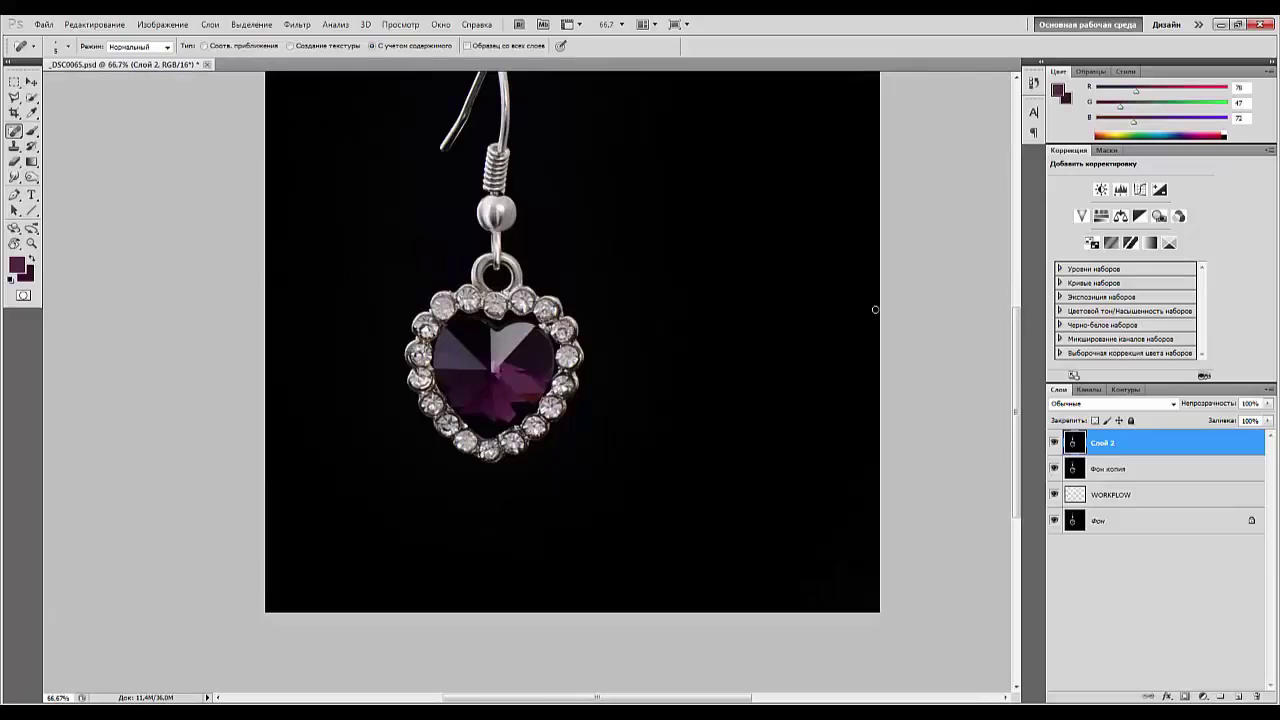
{"action": "key", "text": "ctrl+plus"}
{"action": "key", "text": "ctrl+plus"}
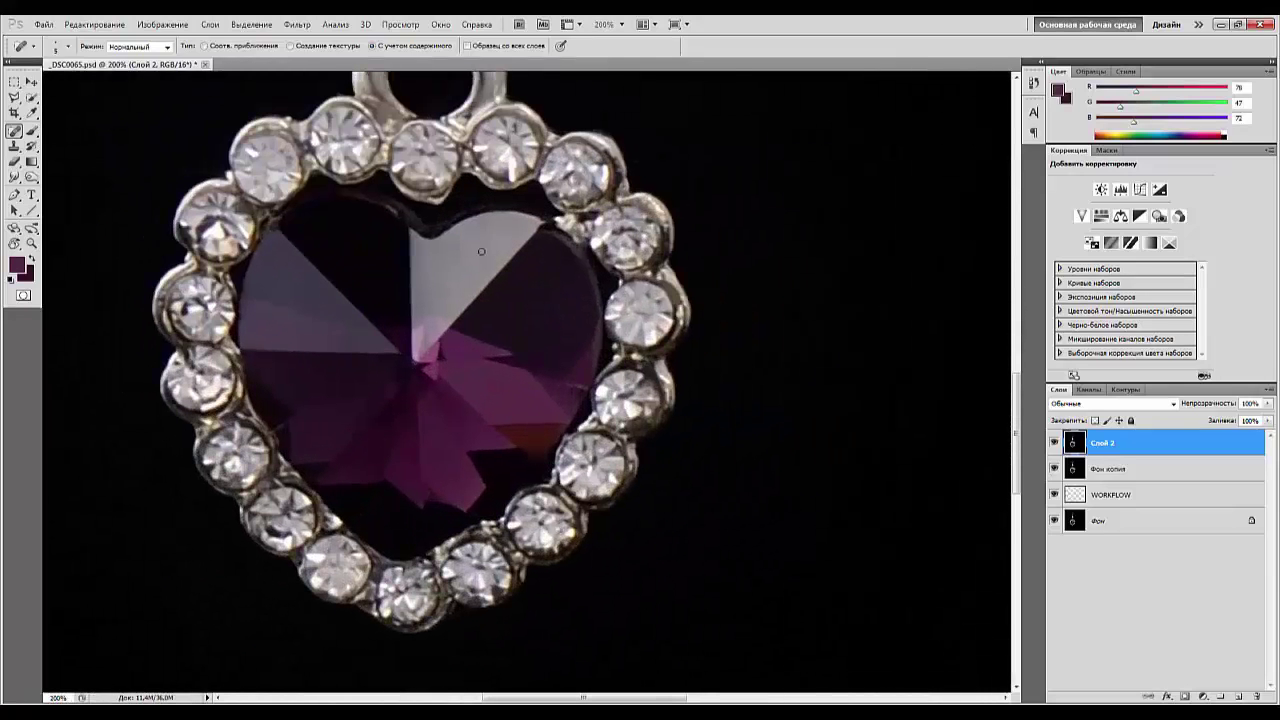
{"action": "mouse_move", "coordinate": [482, 236]}
{"action": "left_mouse_down"}
{"action": "mouse_move", "coordinate": [448, 263]}
{"action": "mouse_move", "coordinate": [436, 250]}
{"action": "mouse_move", "coordinate": [443, 282]}
{"action": "left_mouse_up"}
Outline the triangular purple facet between the two repainted facets with the Polygonal Lasso.
{"action": "key", "text": "ctrl+plus"}
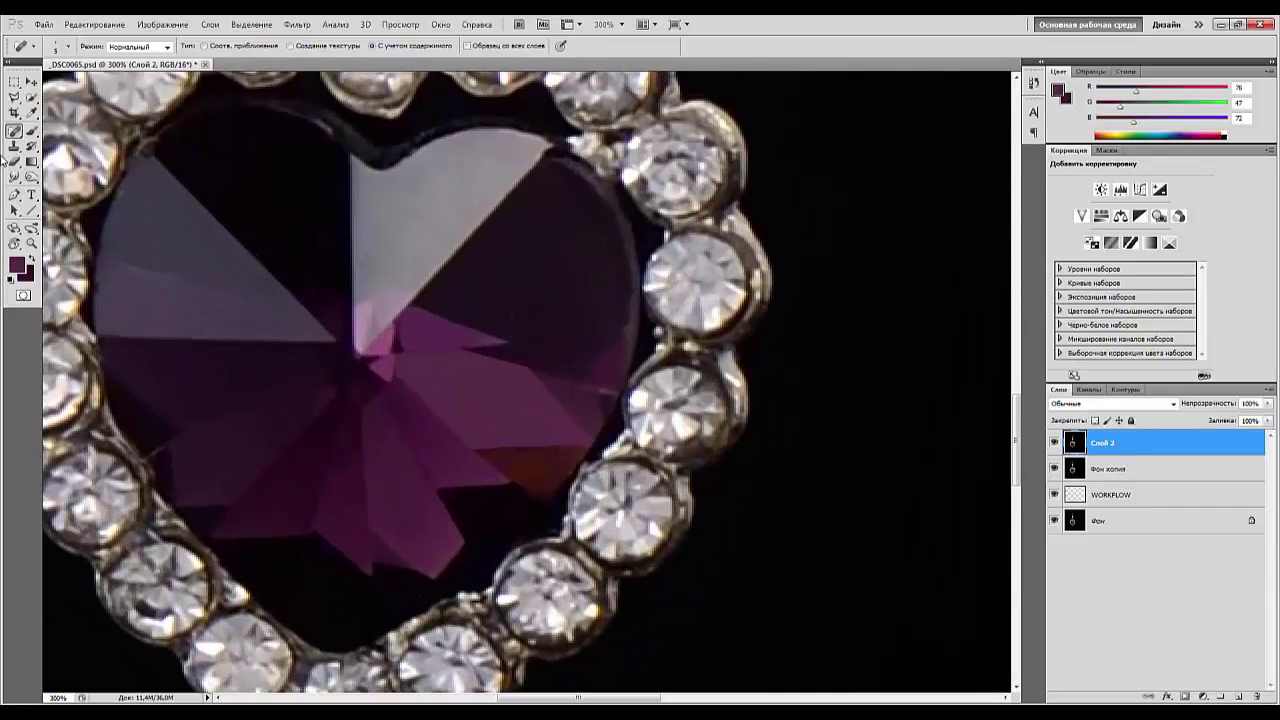
{"action": "left_click", "coordinate": [13, 98]}
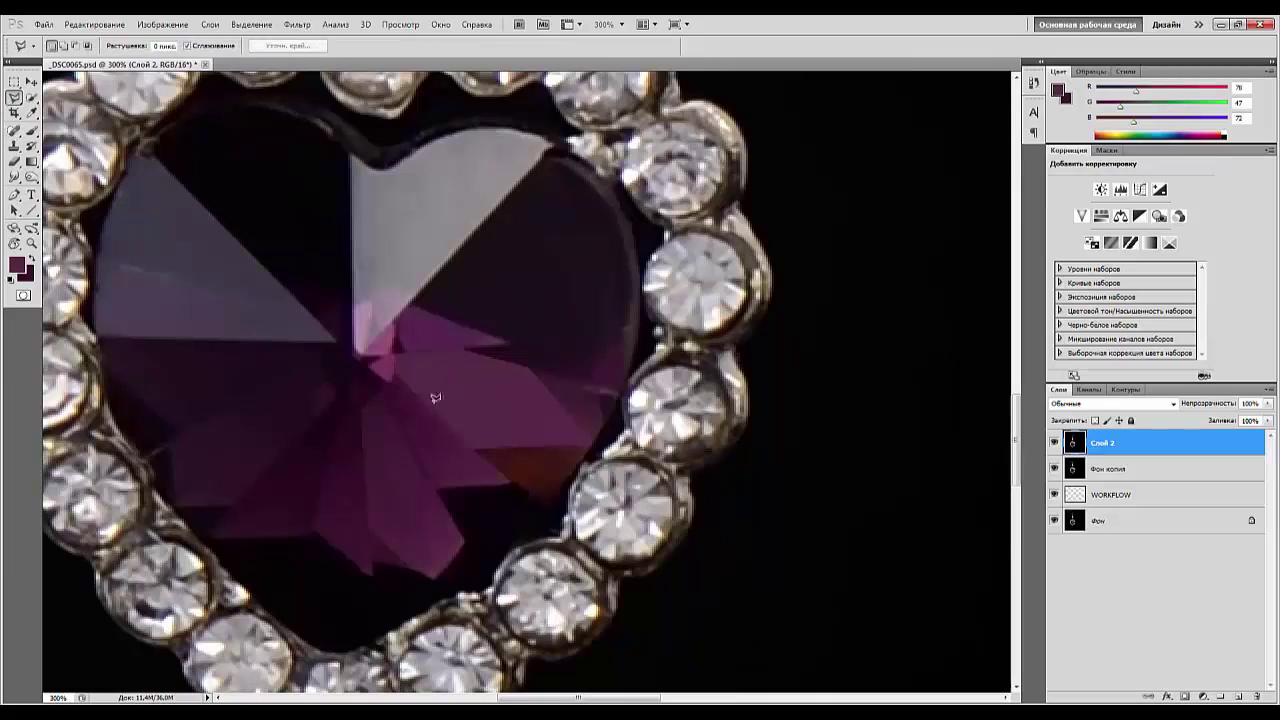
{"action": "left_click", "coordinate": [381, 390]}
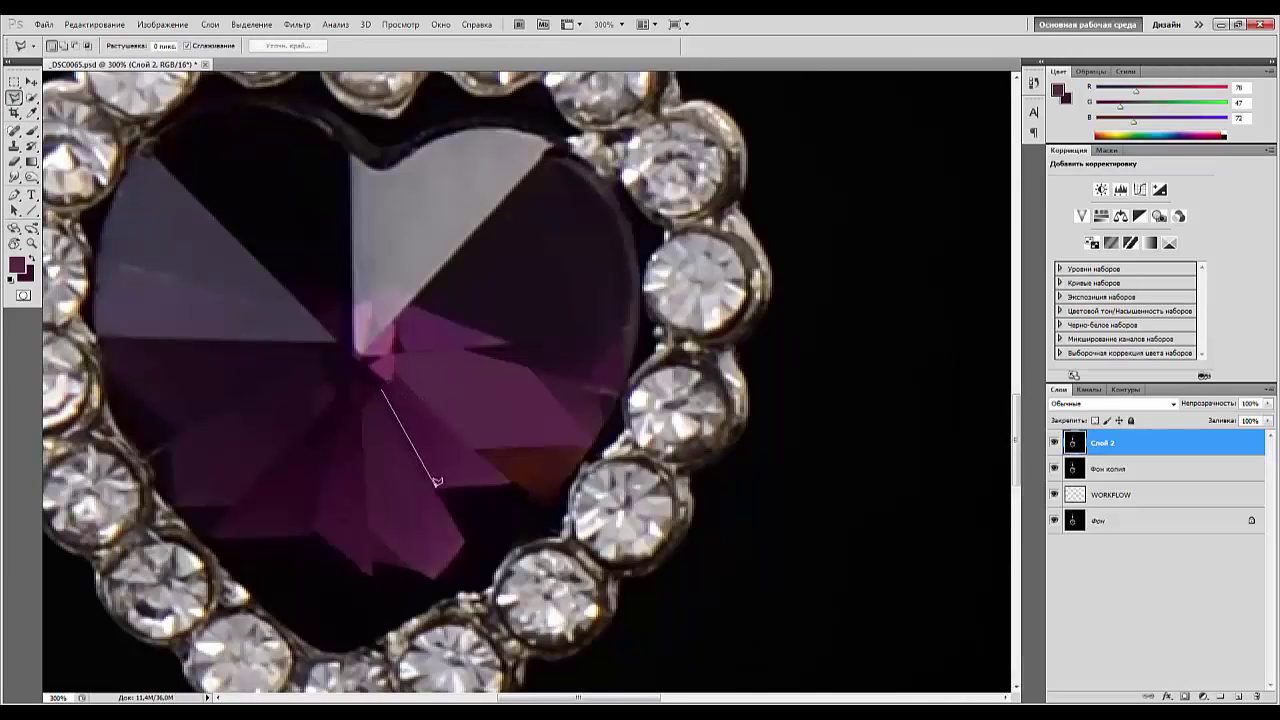
{"action": "left_click", "coordinate": [432, 488]}
{"action": "left_click", "coordinate": [515, 479]}
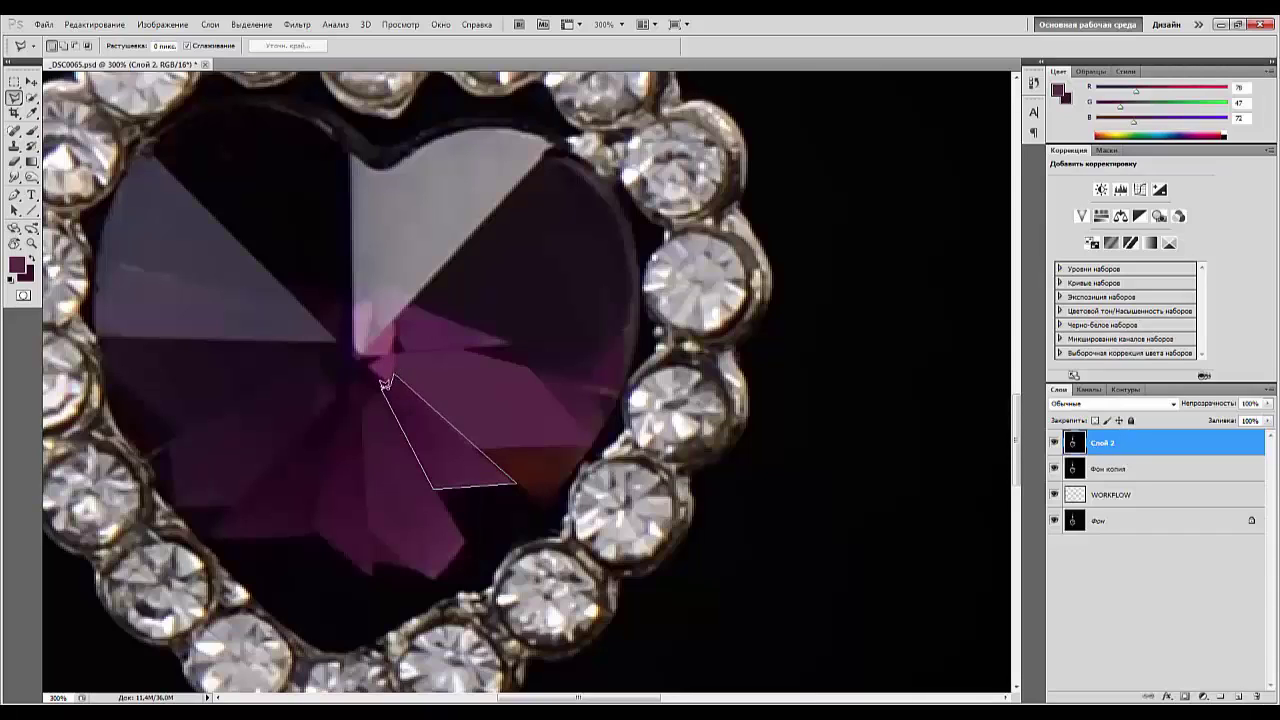
{"action": "left_click", "coordinate": [383, 388]}
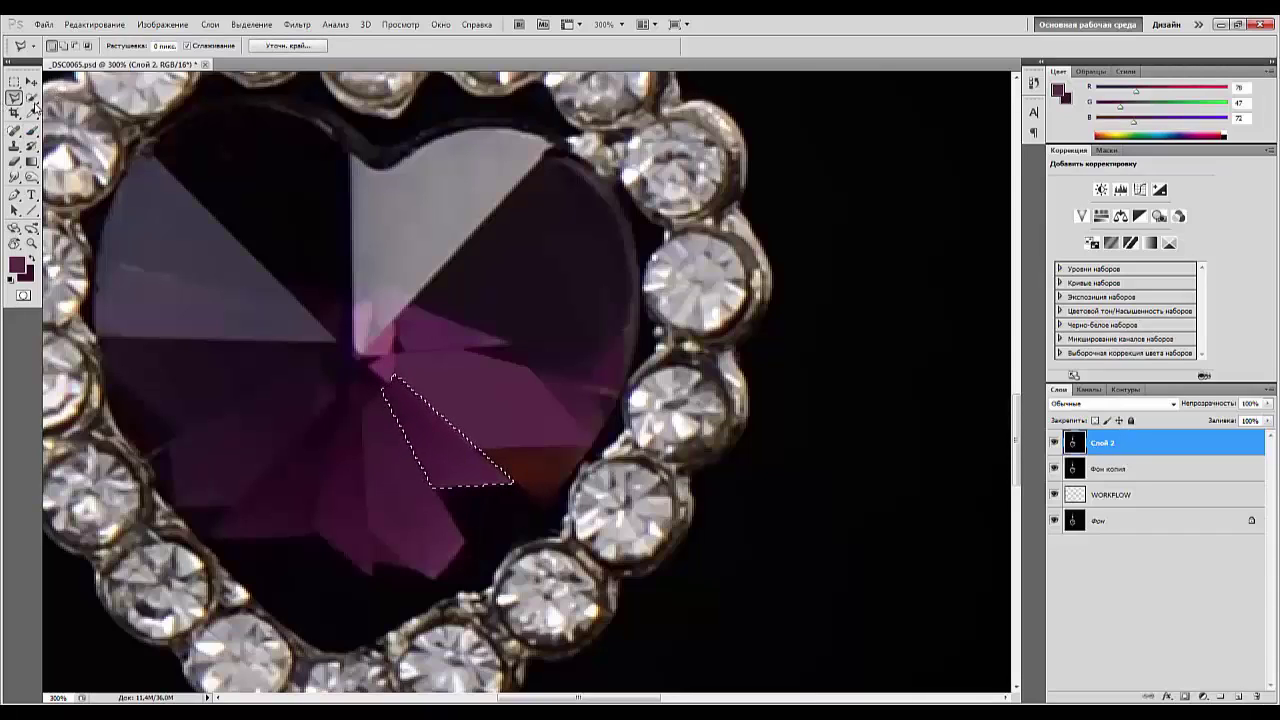
Paint the selected triangular facet with its sampled purple and brighten it using a Levels adjustment with white input 142.
{"action": "left_click", "coordinate": [31, 131]}
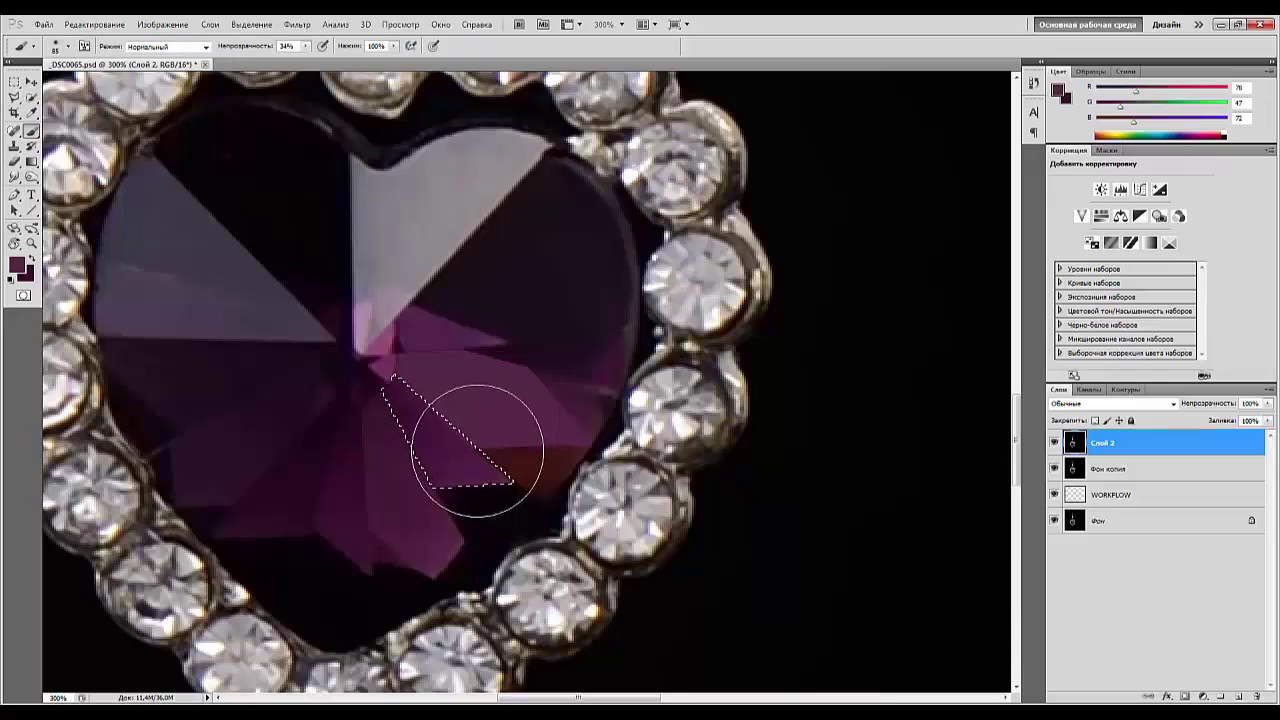
{"action": "left_click", "coordinate": [467, 466], "text": "alt"}
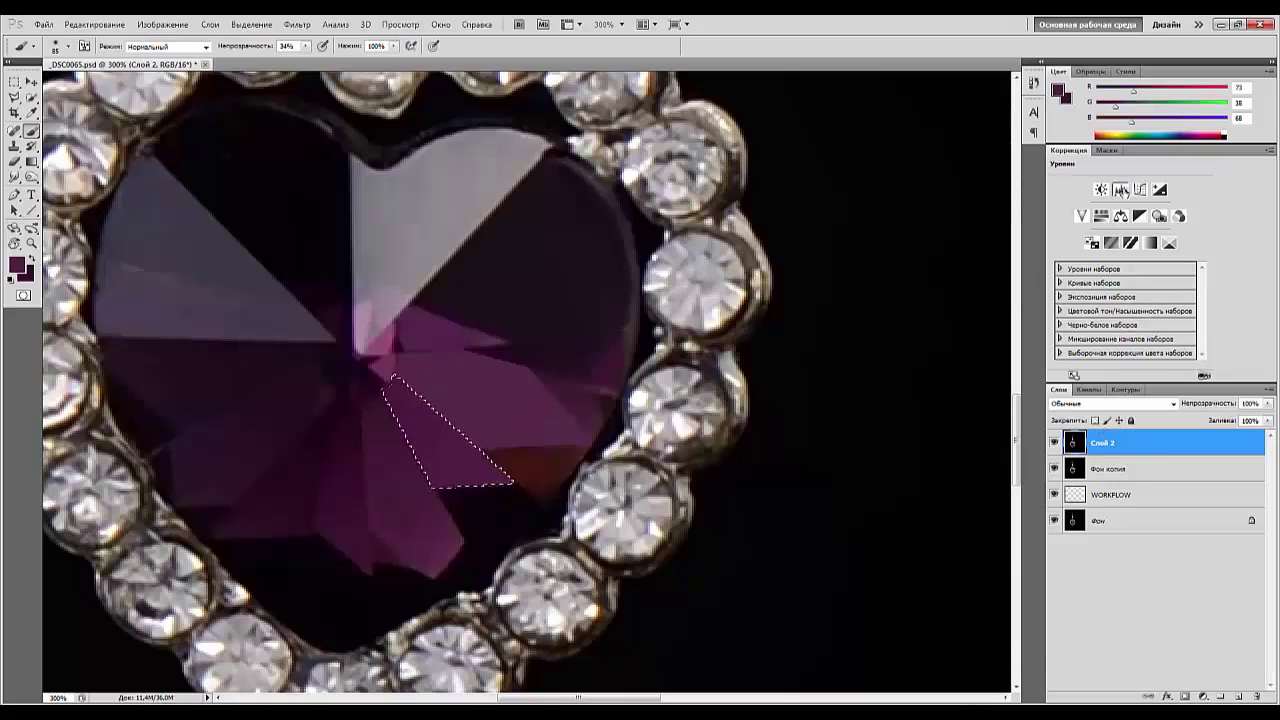
{"action": "left_click", "coordinate": [1121, 190]}
{"action": "left_click_drag", "start_coordinate": [1182, 266], "coordinate": [1134, 274]}
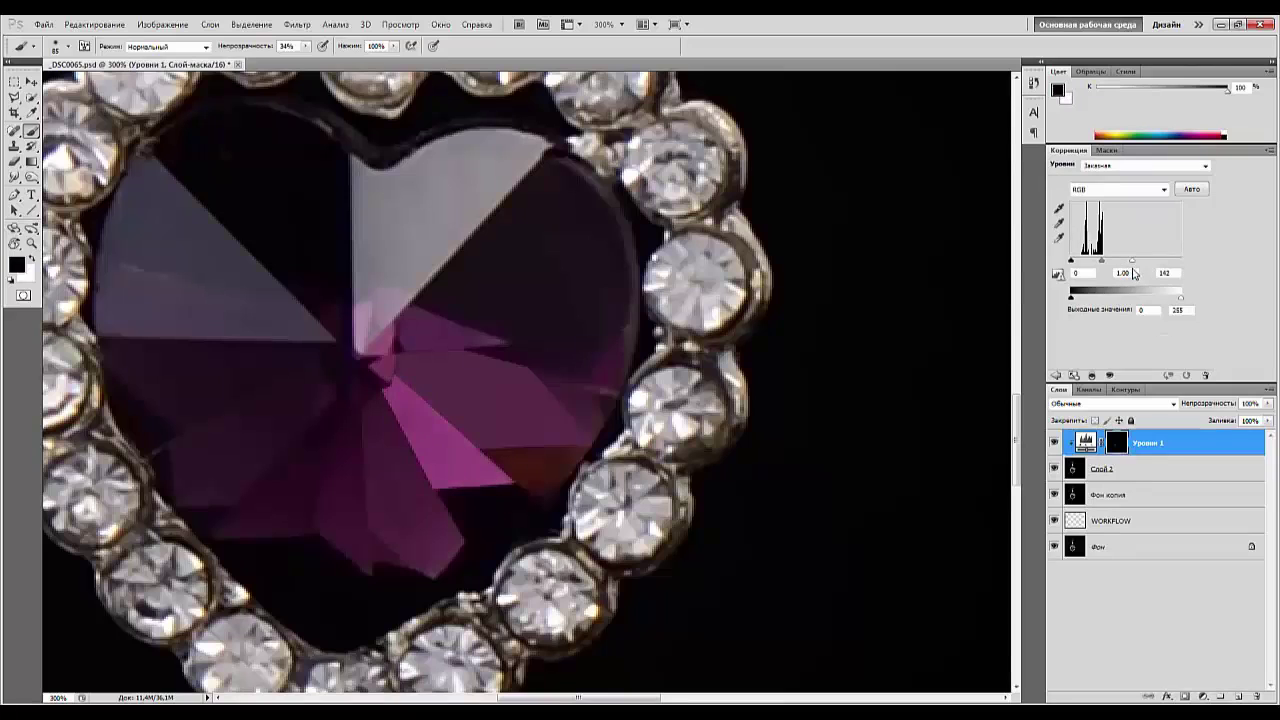
{"action": "key", "text": "ctrl+minus"}
{"action": "key", "text": "ctrl+minus"}
{"action": "key", "text": "ctrl+minus"}
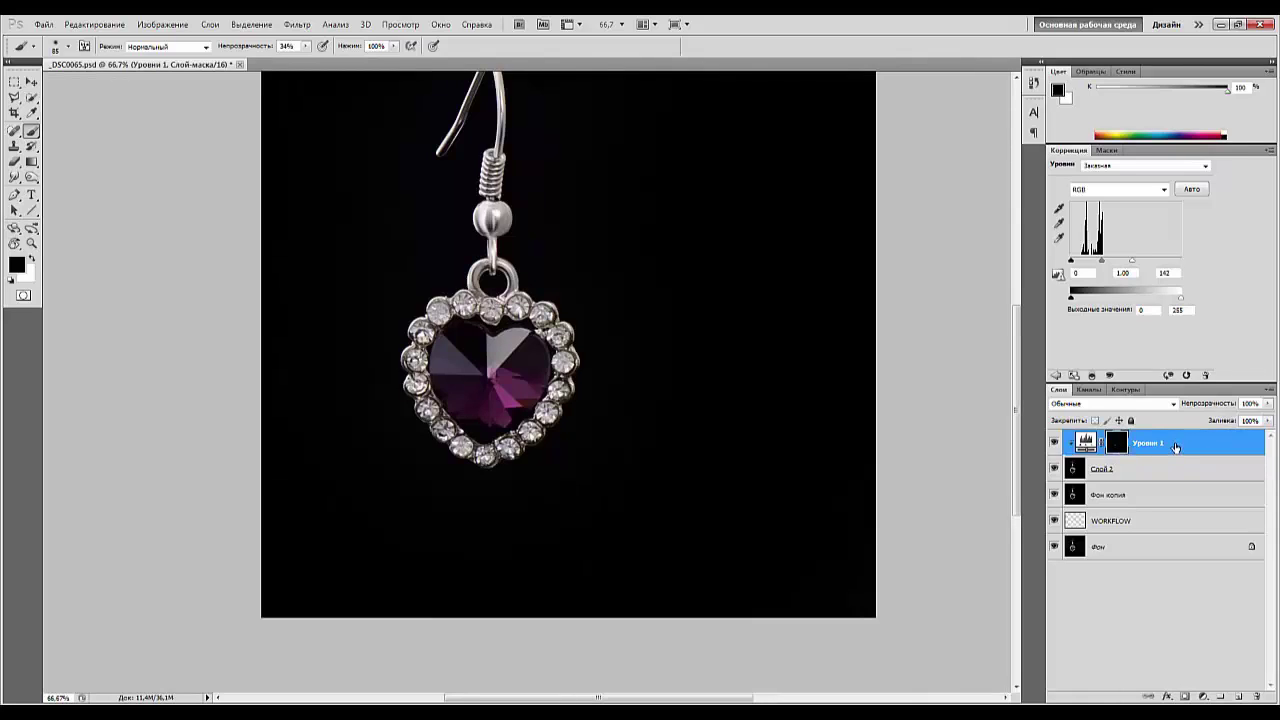
Lower the Levels adjustment's opacity to 83% and merge it into the earring layer below.
{"action": "left_click_drag", "start_coordinate": [1213, 408], "coordinate": [1195, 407]}
{"action": "left_click", "coordinate": [1213, 449]}
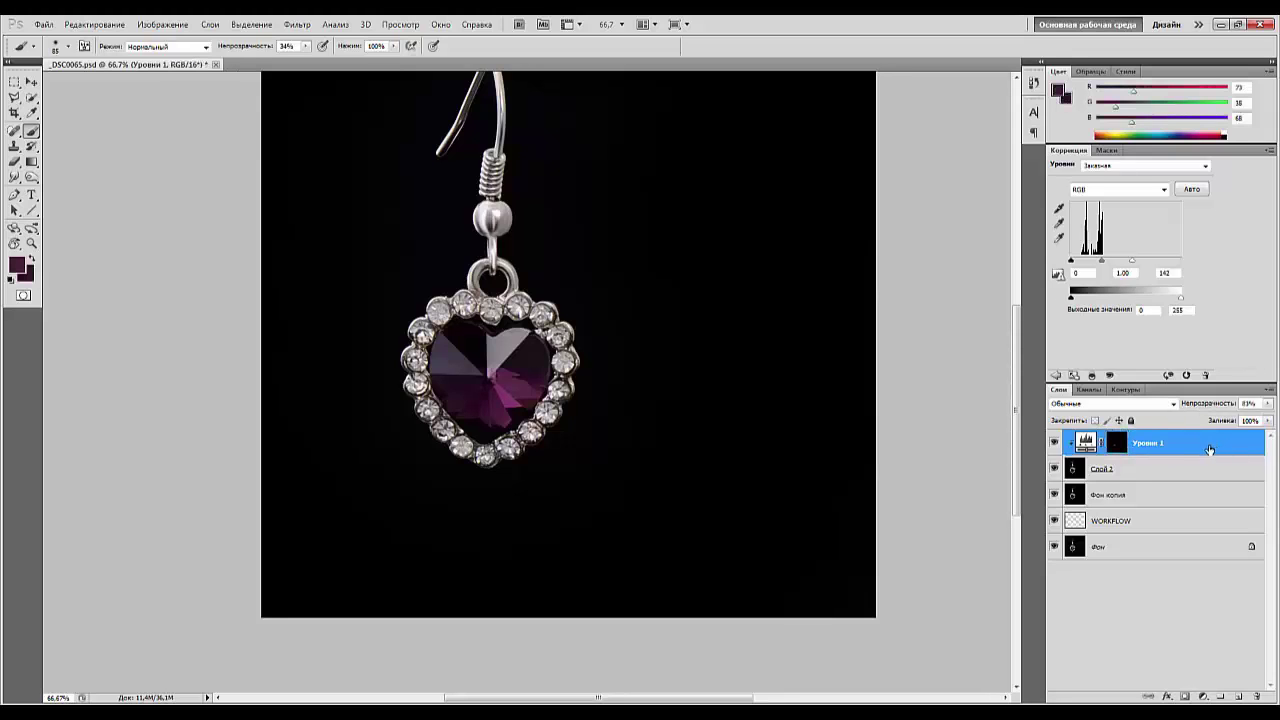
{"action": "key", "text": "Delete"}
Outline the small bright pink facet at the gem's center with the Polygonal Lasso.
{"action": "key", "text": "ctrl+plus"}
{"action": "key", "text": "ctrl+plus"}
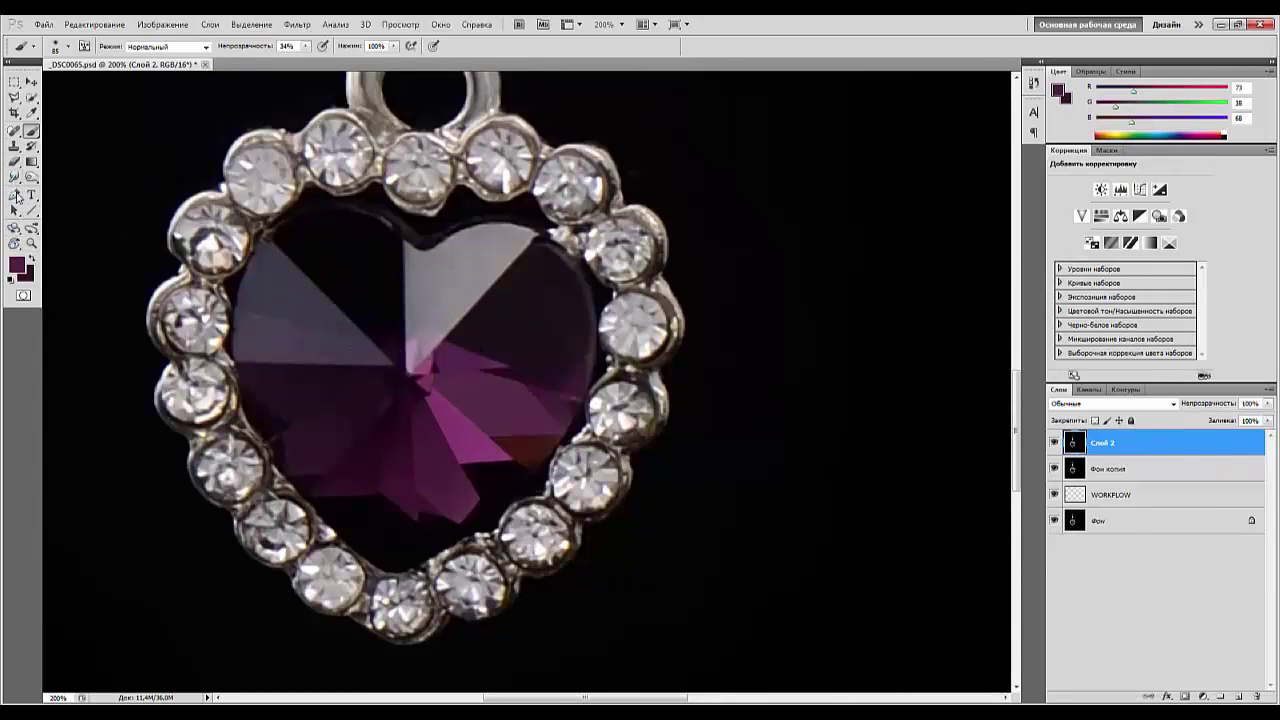
{"action": "left_click", "coordinate": [14, 97]}
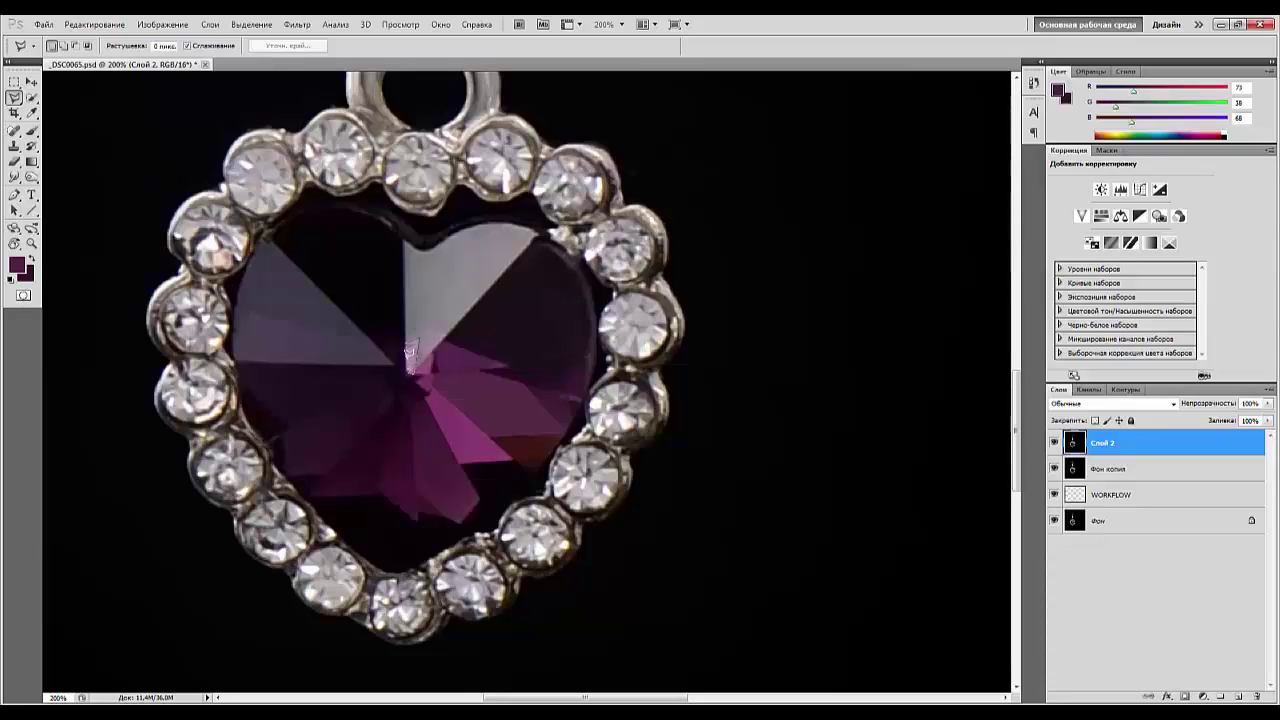
{"action": "left_click", "coordinate": [408, 341]}
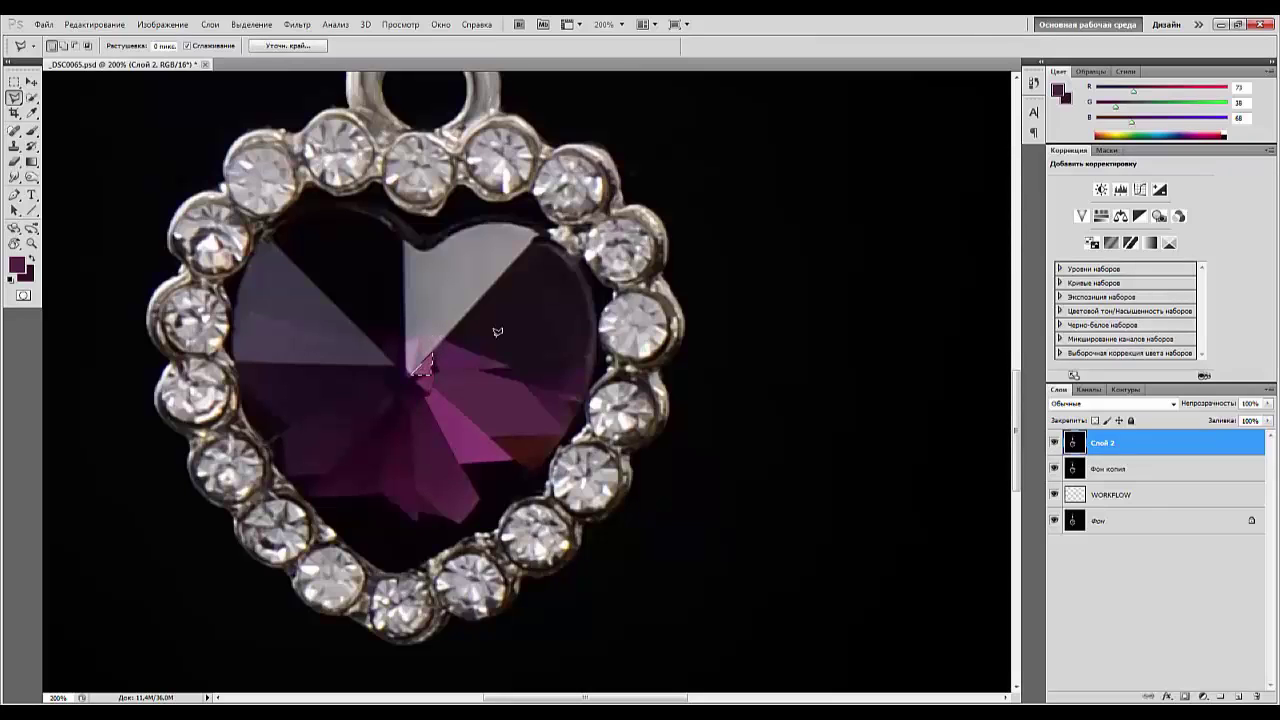
Brighten the selected pink center facet with a Levels adjustment using white input 193.
{"action": "left_click", "coordinate": [1121, 192]}
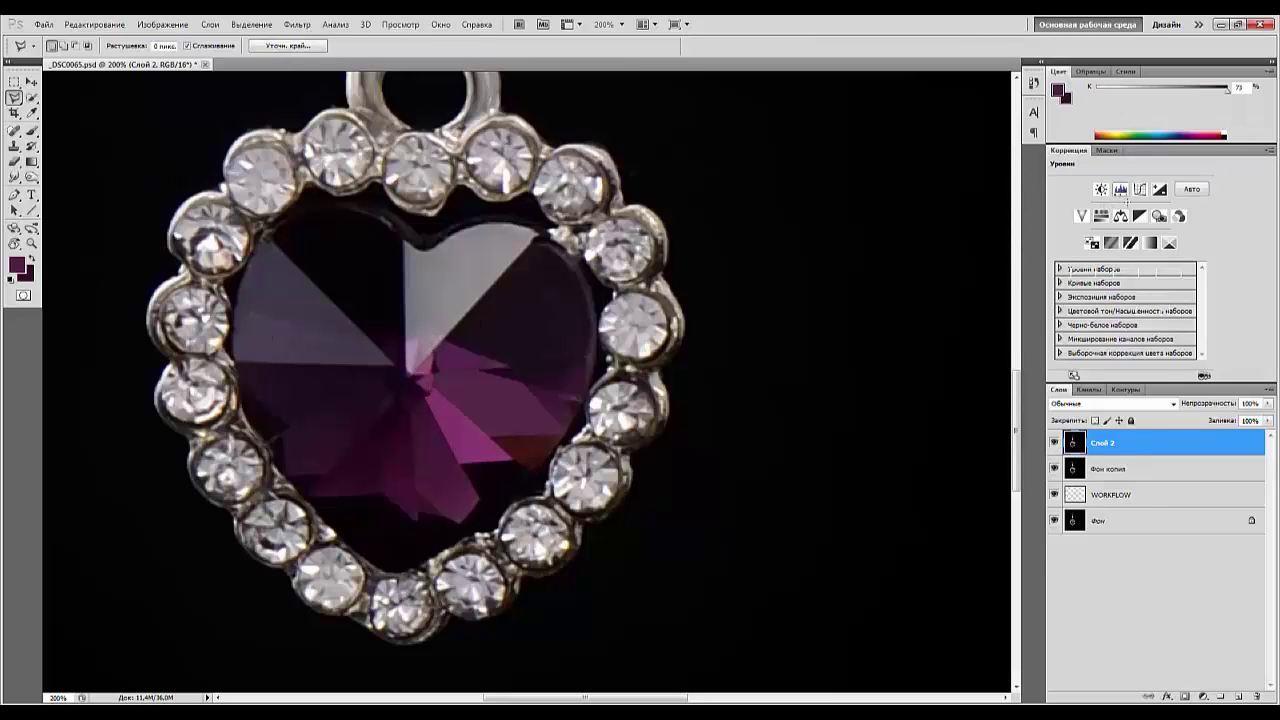
{"action": "left_click_drag", "start_coordinate": [1181, 260], "coordinate": [1151, 268]}
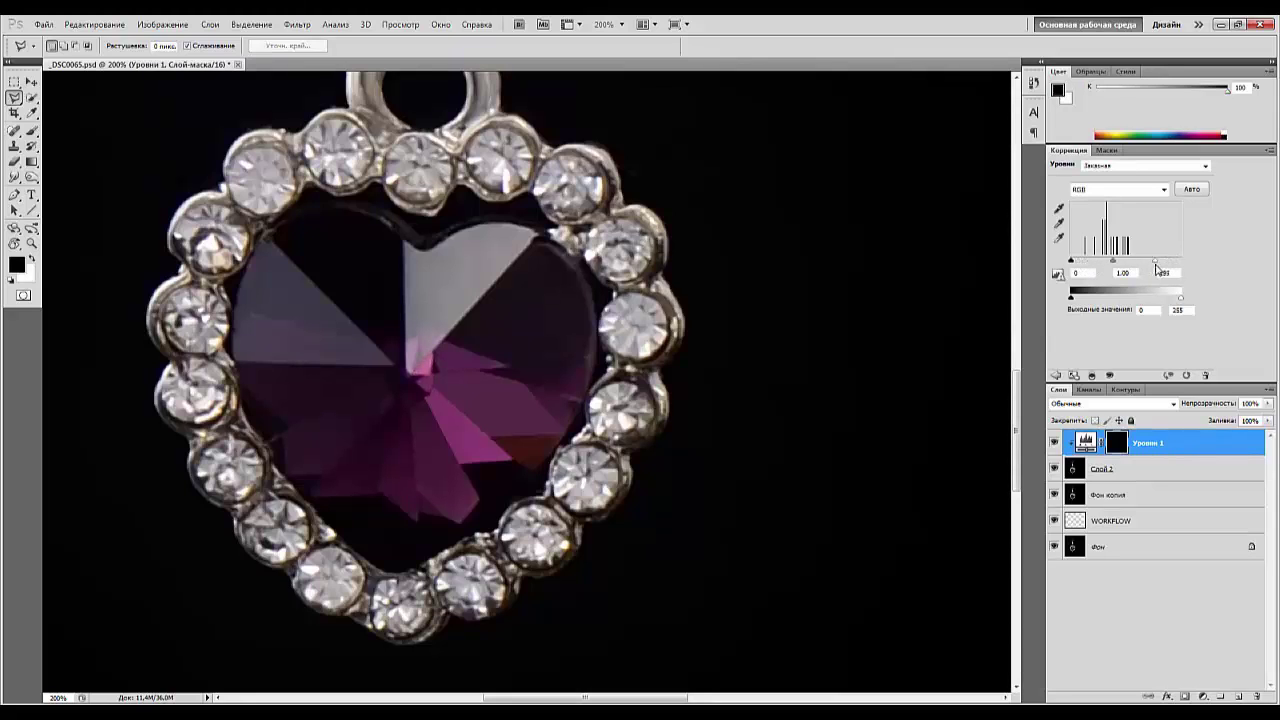
{"action": "key", "text": "ctrl+minus"}
{"action": "key", "text": "ctrl+minus"}
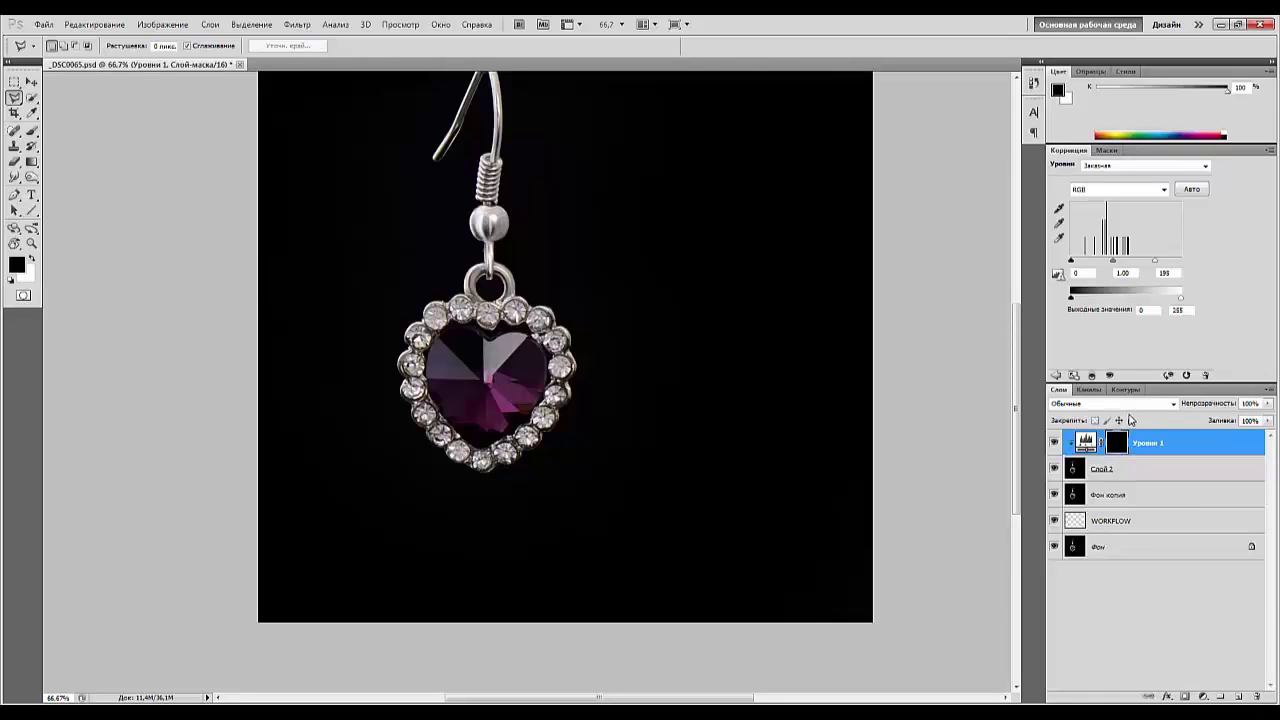
{"action": "key", "text": "ctrl+plus"}
{"action": "key", "text": "ctrl+plus"}
{"action": "key", "text": "ctrl+plus"}
{"action": "key", "text": "ctrl+plus"}
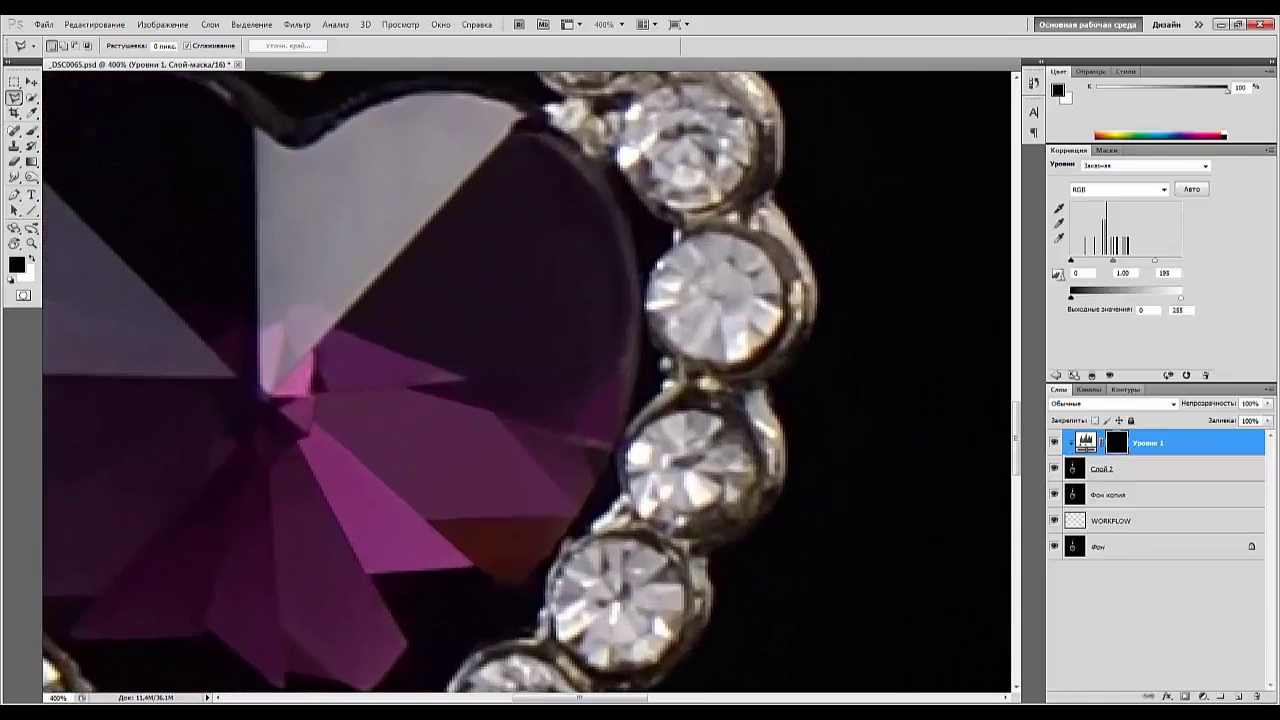
Outline the small purple patch on the gem's right edge with the Pen tool and make it a selection with 0.5 px feather.
{"action": "left_click", "coordinate": [14, 195]}
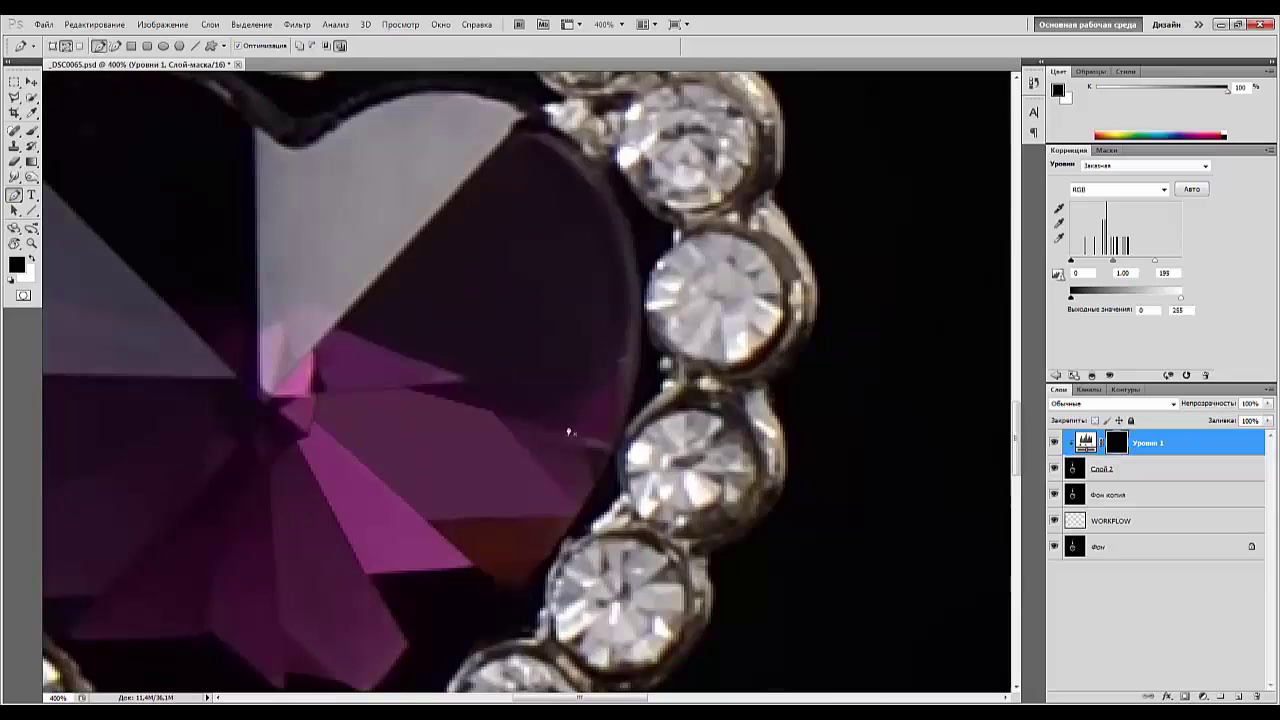
{"action": "left_click", "coordinate": [629, 331]}
{"action": "left_click_drag", "start_coordinate": [625, 398], "coordinate": [621, 429]}
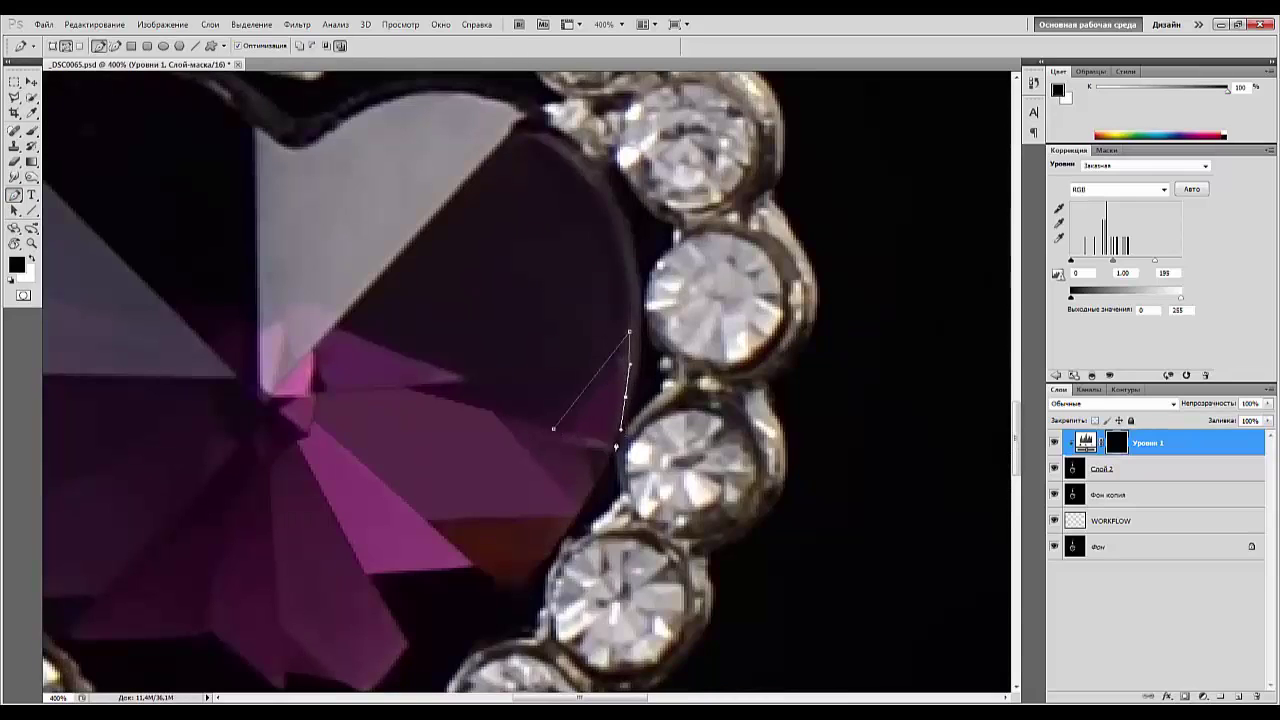
{"action": "left_click", "coordinate": [613, 442]}
{"action": "left_click", "coordinate": [553, 433]}
{"action": "right_click", "coordinate": [599, 417]}
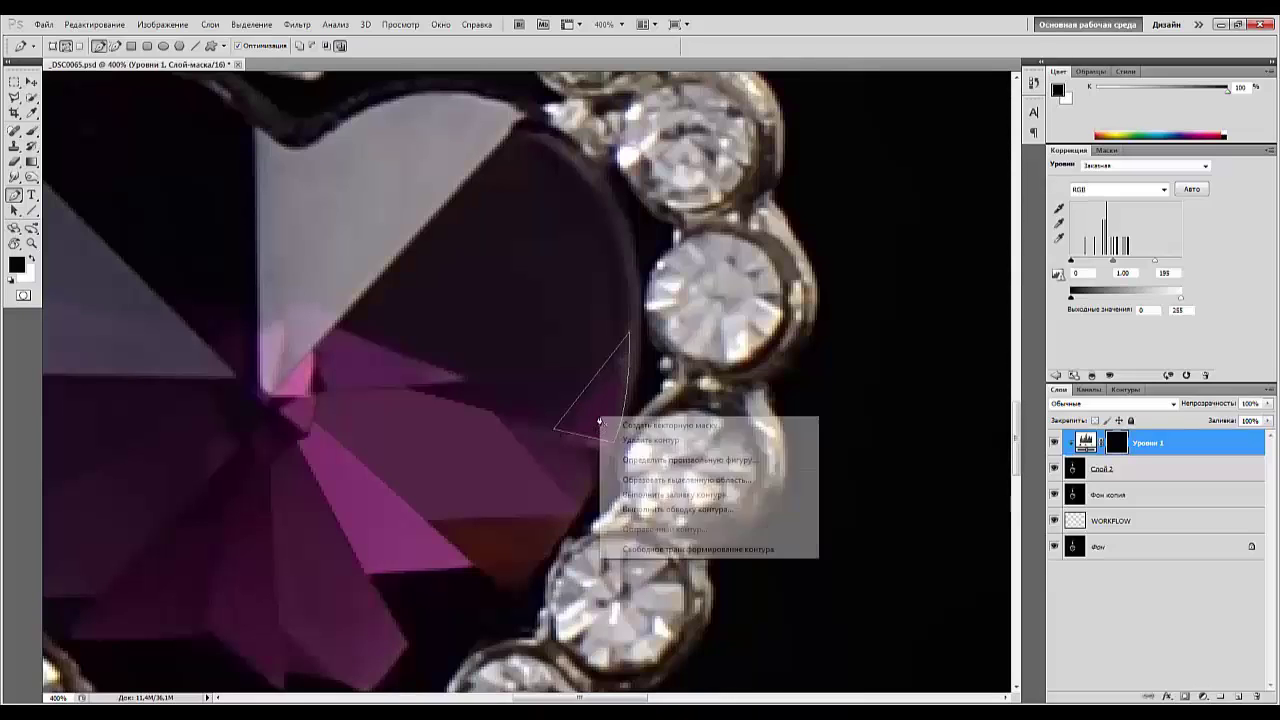
{"action": "left_click", "coordinate": [657, 480]}
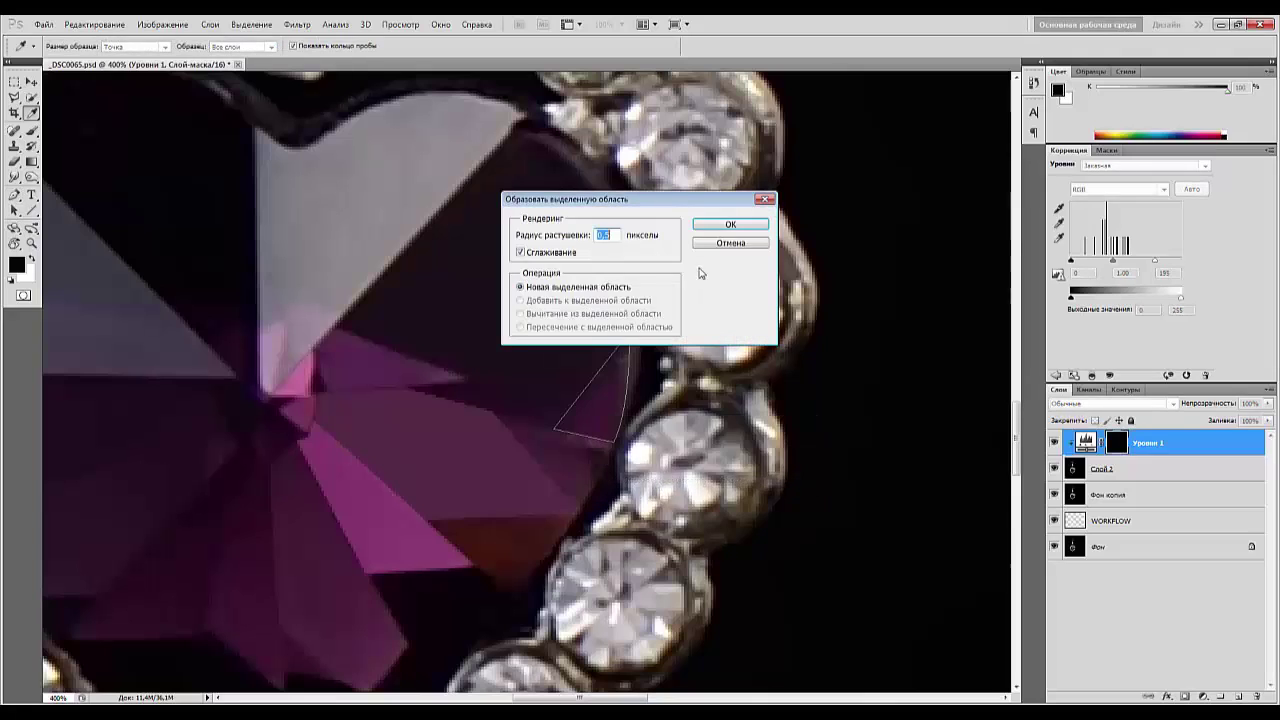
{"action": "left_click", "coordinate": [735, 235]}
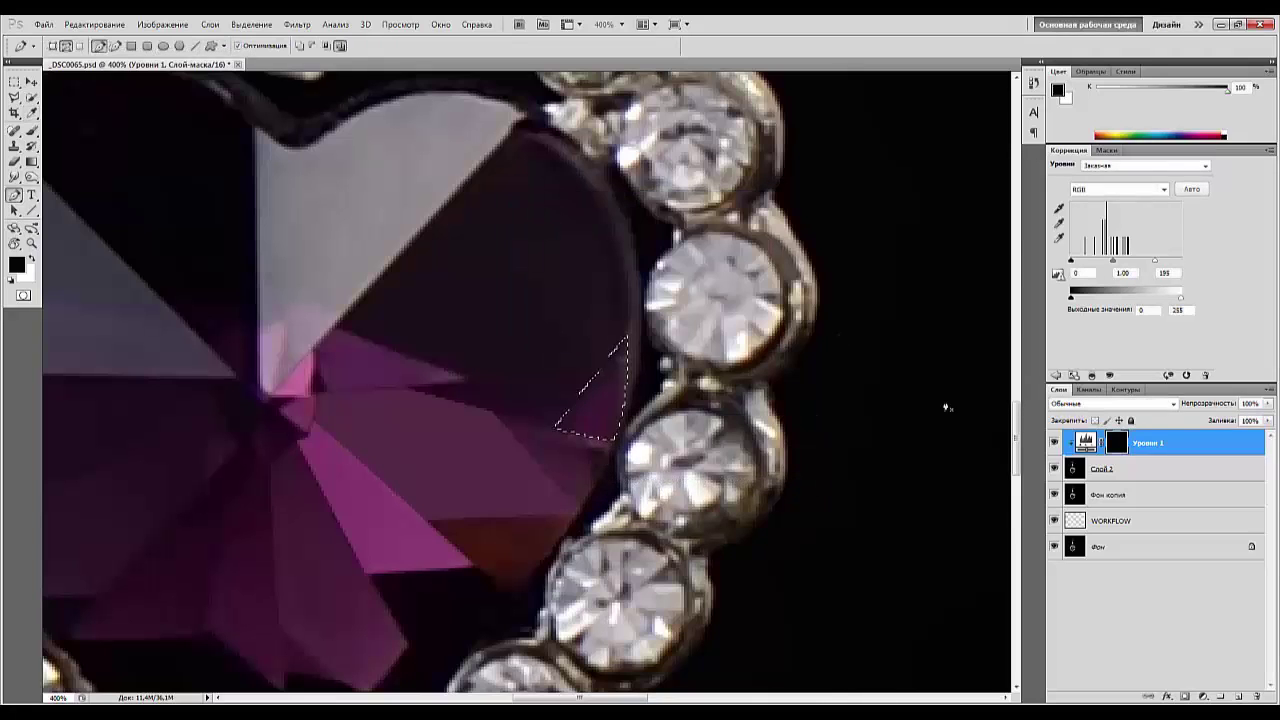
Merge the Levels adjustment into the earring layer and paint the selected edge patch with its sampled purple at 34% brush opacity.
{"action": "left_click", "coordinate": [1157, 441]}
{"action": "key", "text": "Delete"}
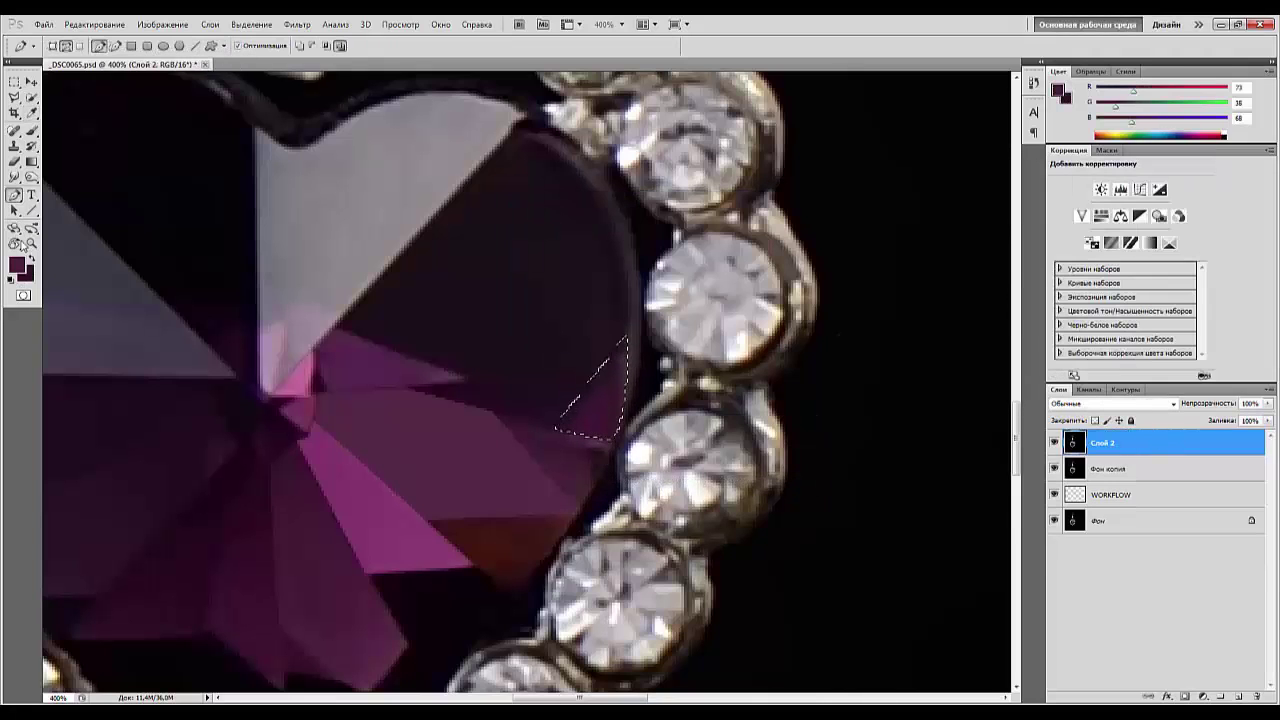
{"action": "left_click", "coordinate": [31, 112]}
{"action": "left_click", "coordinate": [600, 418]}
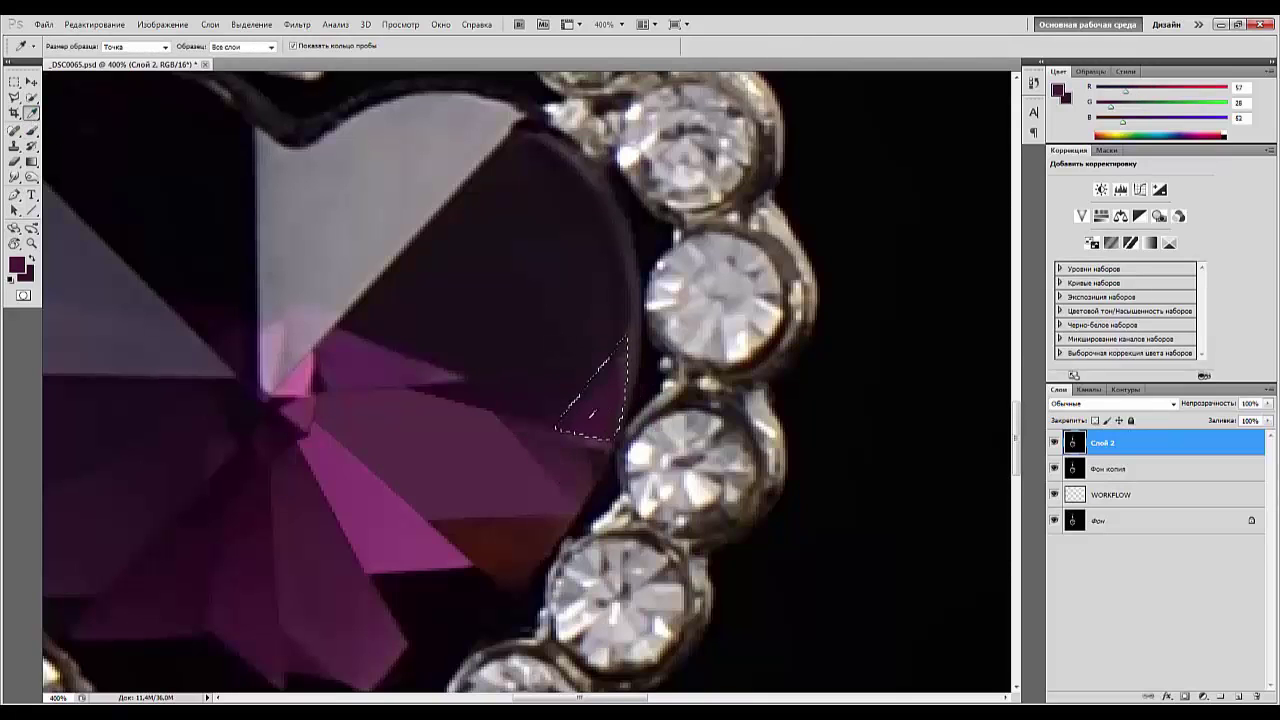
{"action": "left_click", "coordinate": [31, 130]}
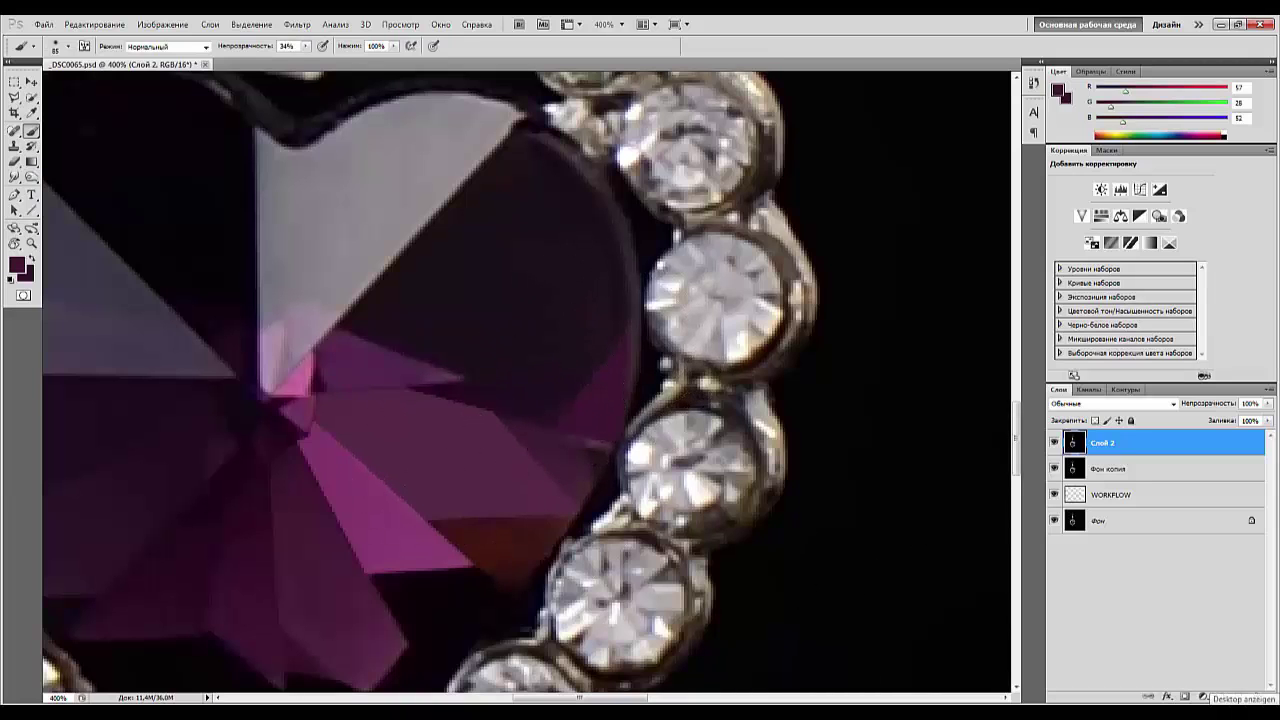
{"action": "key", "text": "ctrl+minus"}
{"action": "key", "text": "ctrl+minus"}
{"action": "key", "text": "ctrl+minus"}
{"action": "key", "text": "ctrl+minus"}
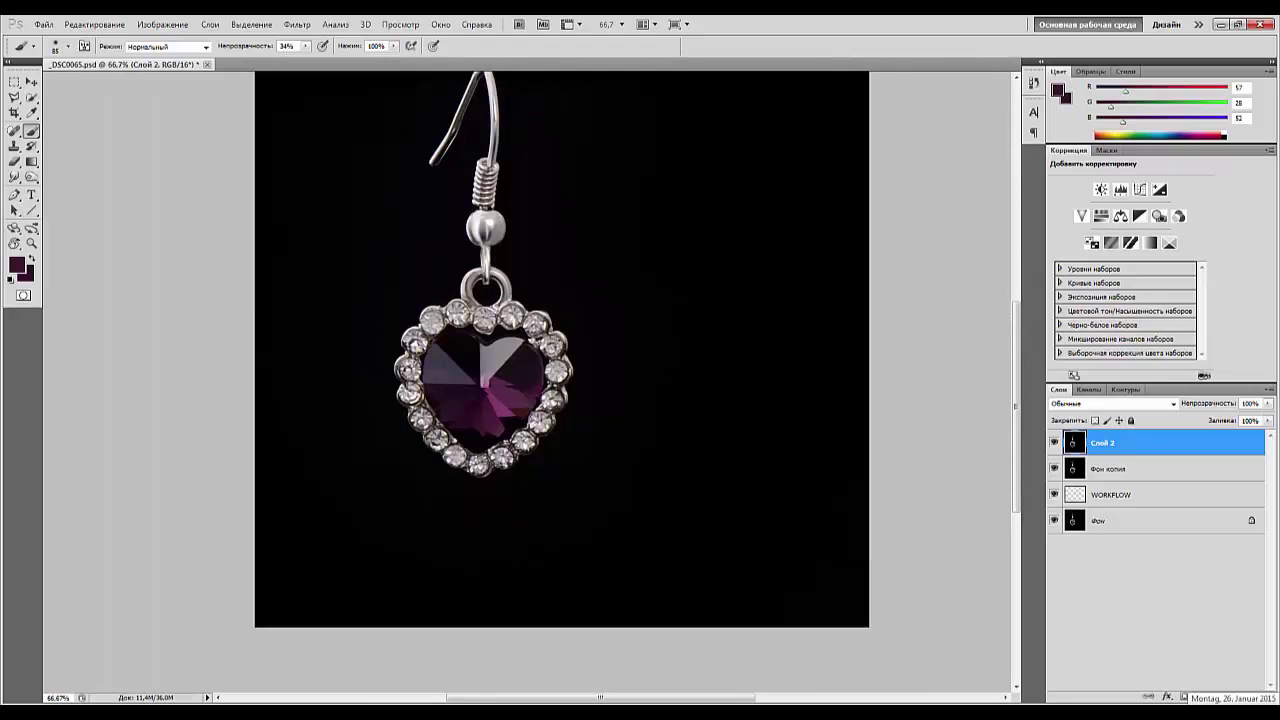
{"action": "key", "text": "ctrl+plus"}
{"action": "key", "text": "ctrl+plus"}
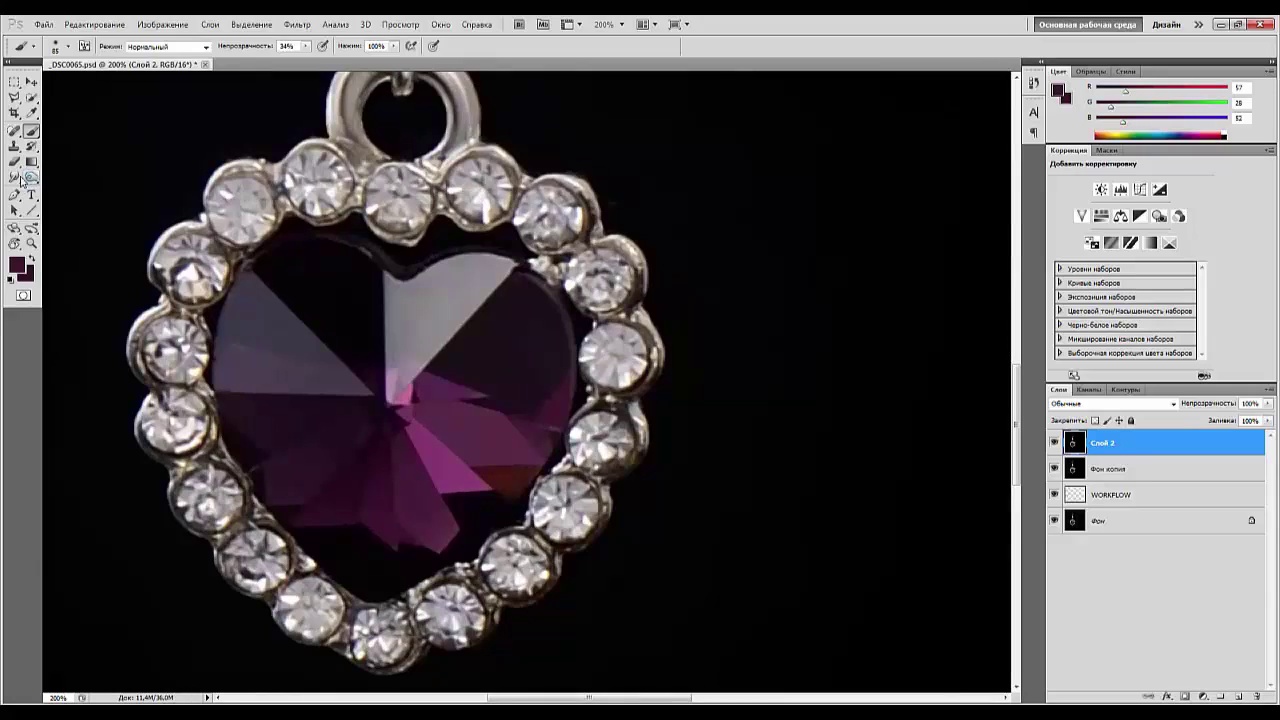
Dodge the highlights at 84% exposure over the gem's lower-right facets, its bright center and the nearby right-side stones.
{"action": "left_click_drag", "start_coordinate": [31, 177], "coordinate": [59, 200]}
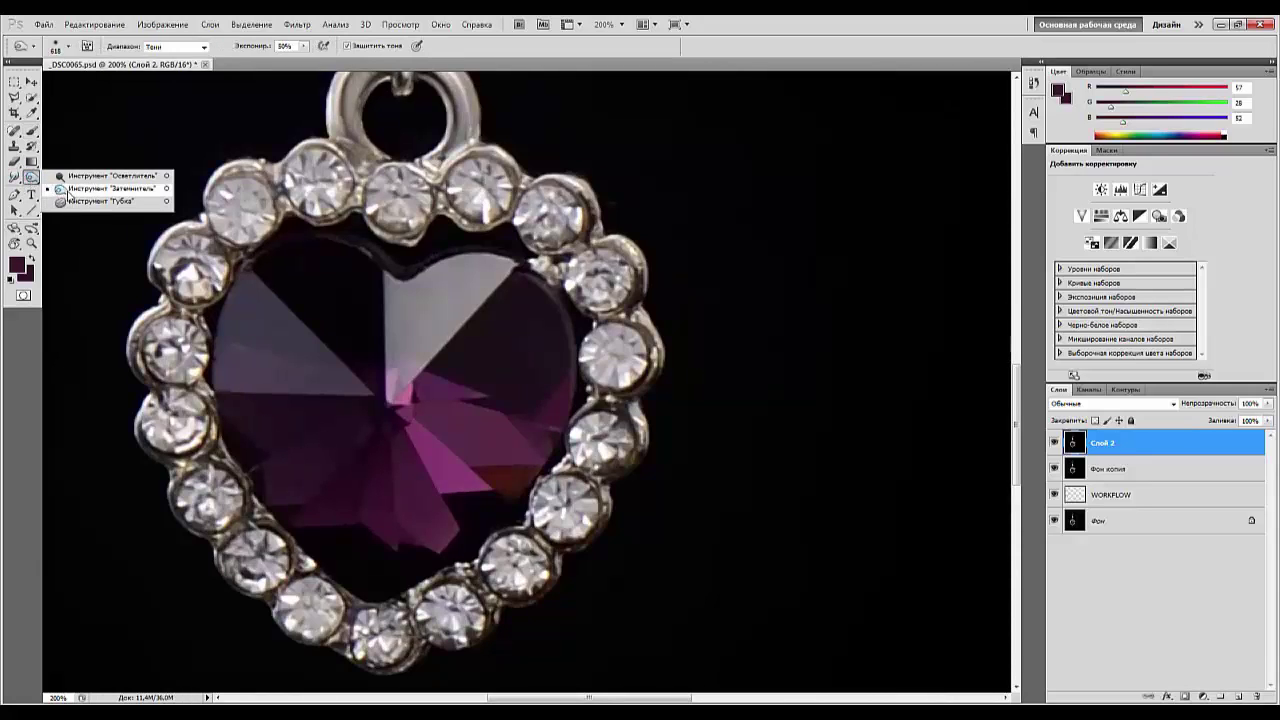
{"action": "left_click_drag", "start_coordinate": [88, 181], "coordinate": [90, 180]}
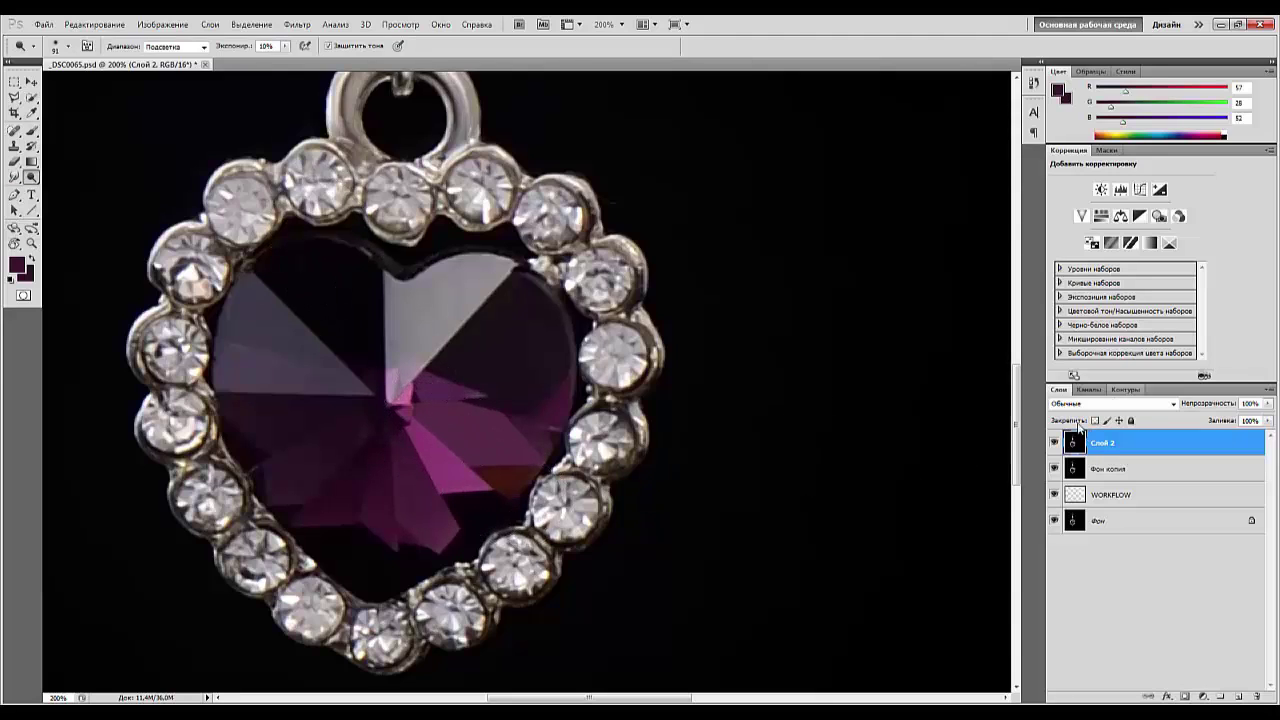
{"action": "left_click", "coordinate": [203, 47]}
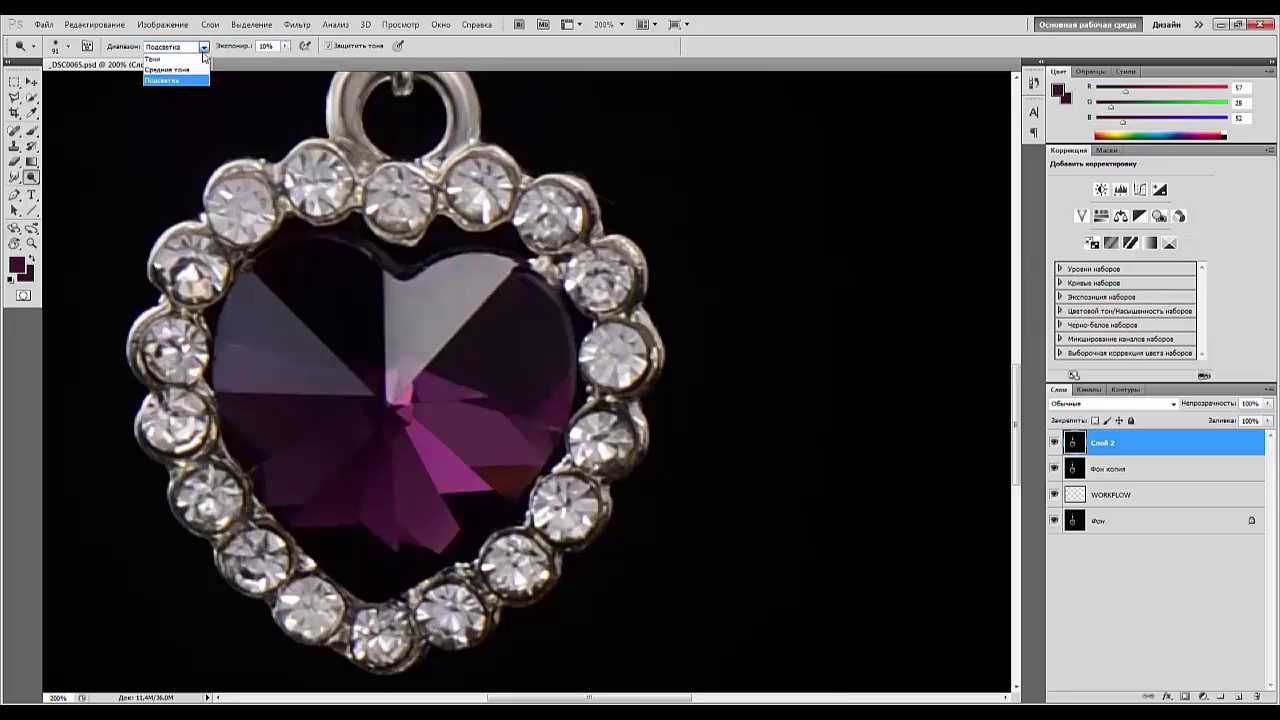
{"action": "left_click", "coordinate": [175, 80]}
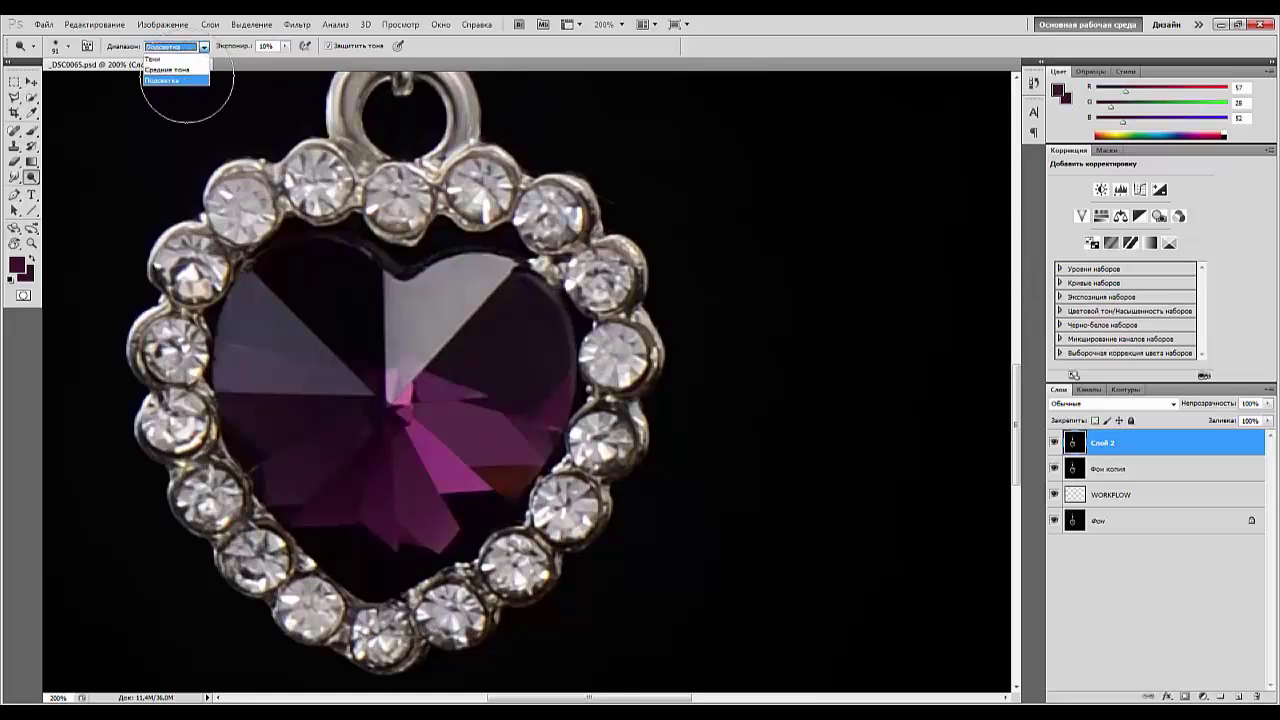
{"action": "left_click_drag", "start_coordinate": [238, 50], "coordinate": [312, 52]}
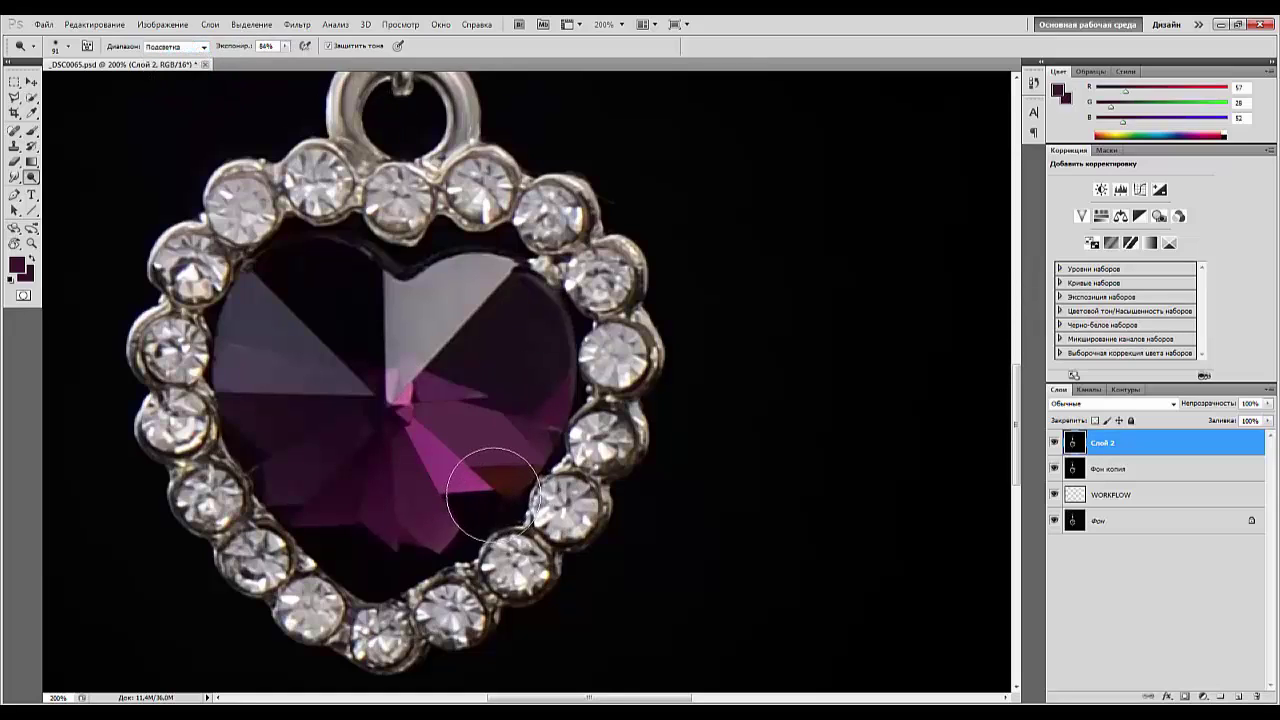
{"action": "left_click_drag", "start_coordinate": [489, 489], "coordinate": [512, 494]}
{"action": "left_click_drag", "start_coordinate": [402, 365], "coordinate": [405, 370]}
{"action": "key", "text": "ctrl+minus"}
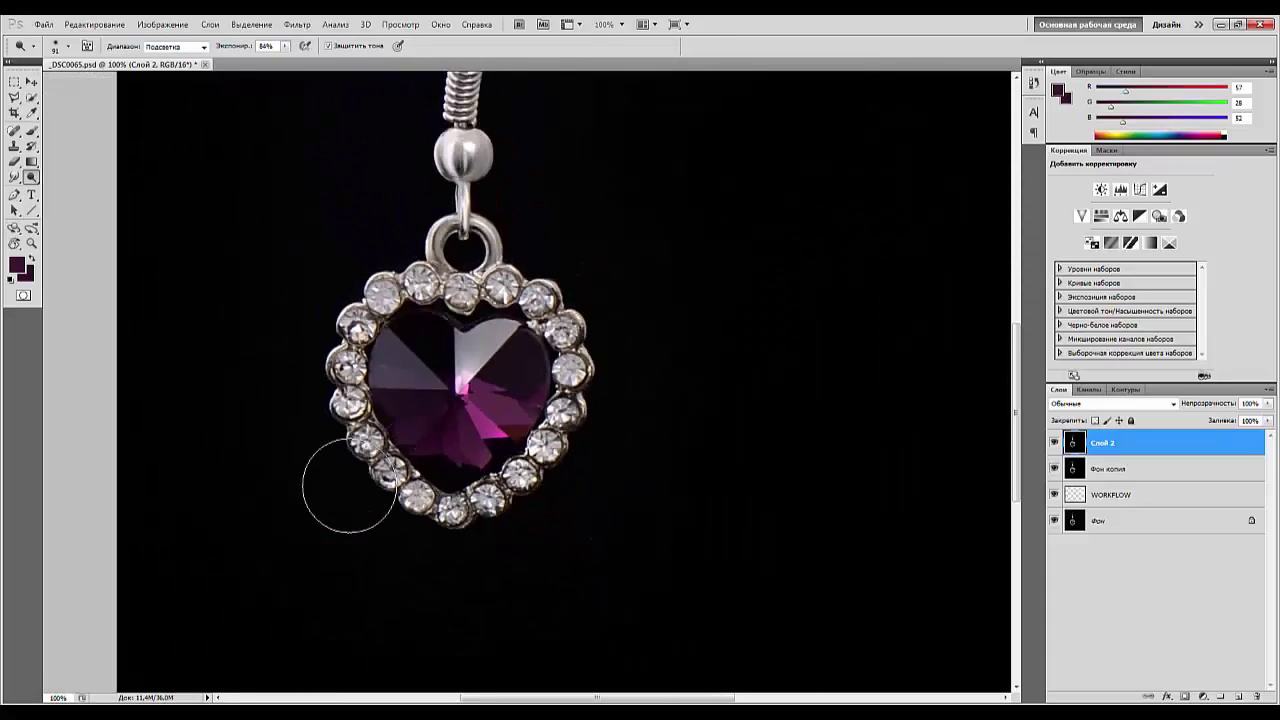
{"action": "key", "text": "ctrl+minus"}
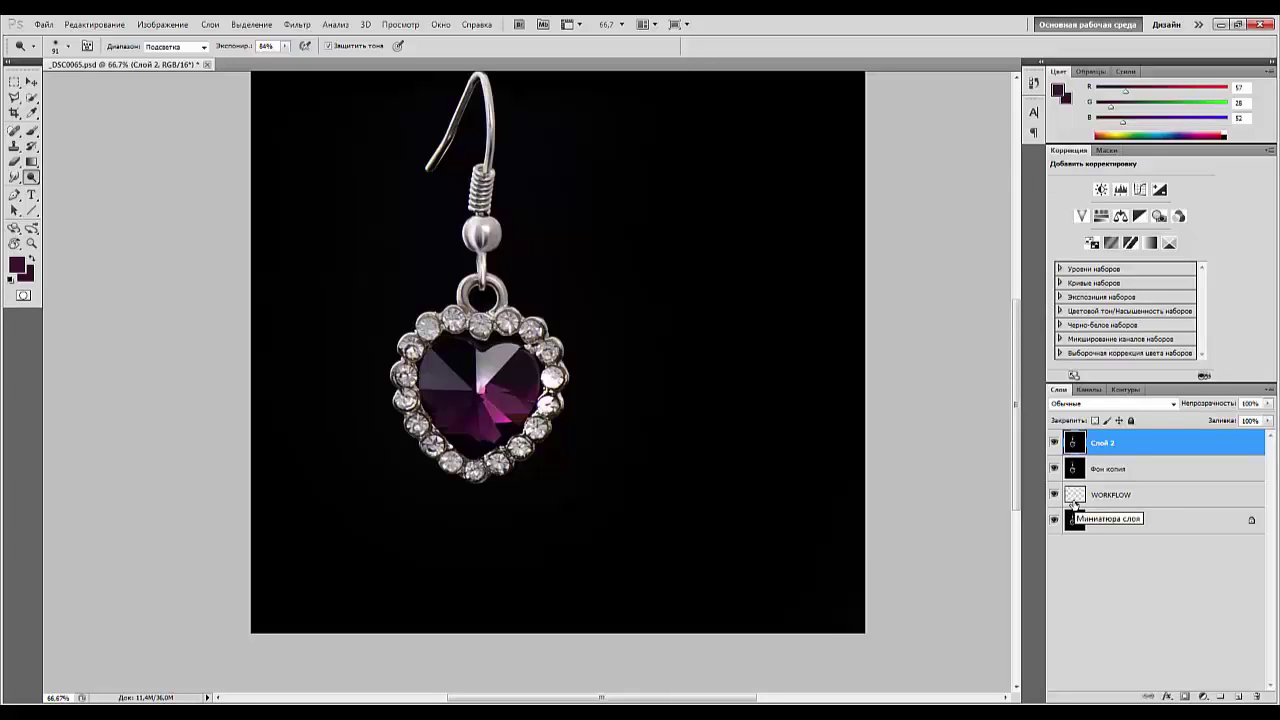
{"action": "key", "text": "ctrl+plus"}
{"action": "key", "text": "ctrl+plus"}
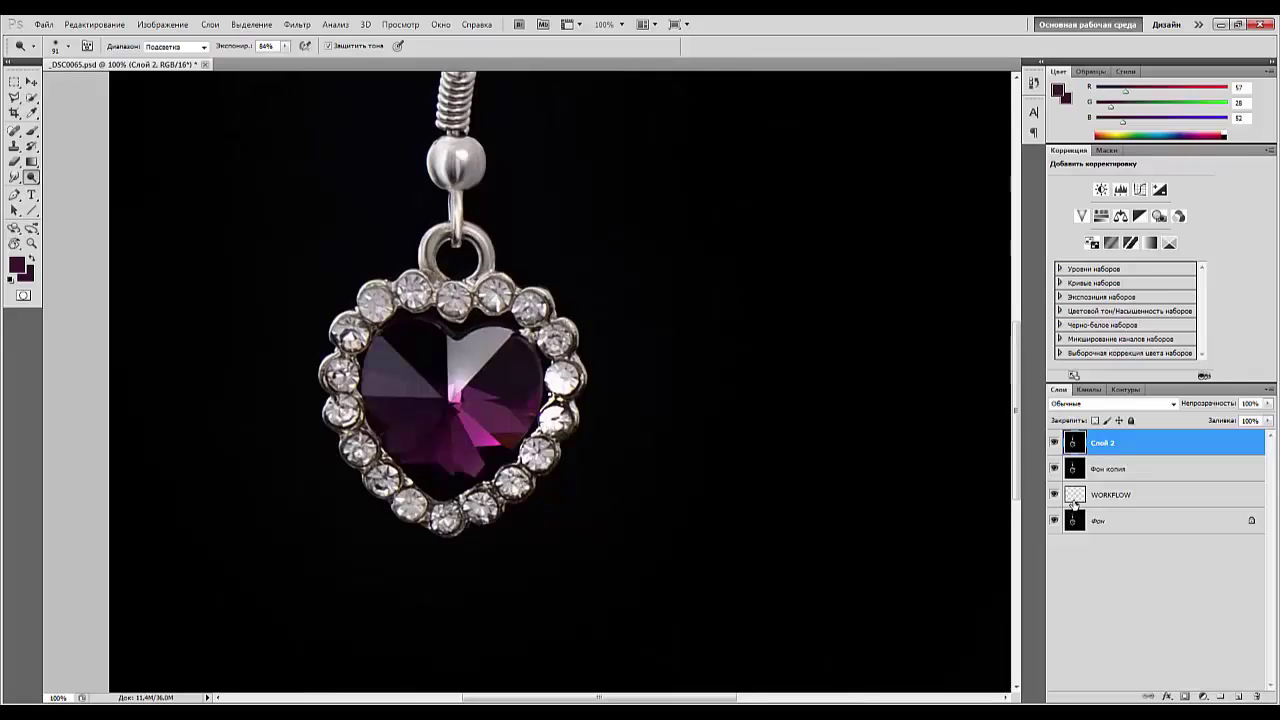
{"action": "key", "text": "ctrl+minus"}
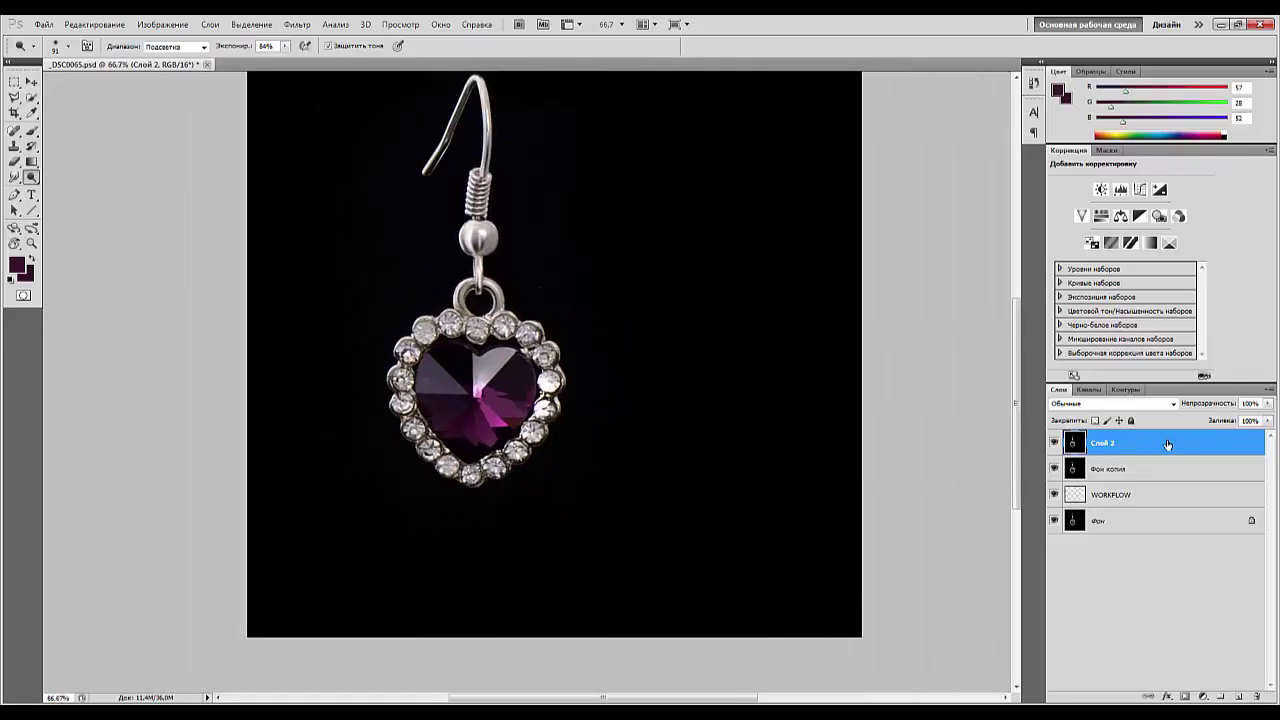
Add a clipped Black & White adjustment at 76% opacity and paint its mask black over the gem to restore the purple.
{"action": "left_click", "coordinate": [1141, 218]}
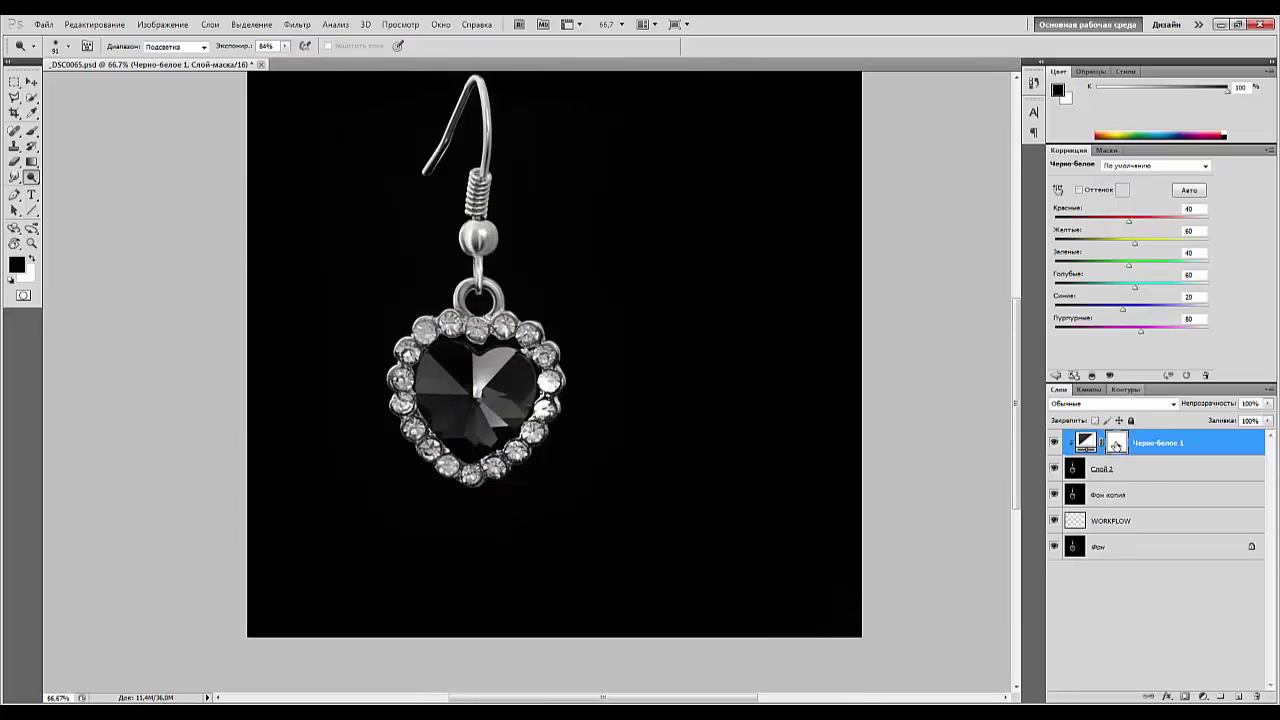
{"action": "left_click_drag", "start_coordinate": [1221, 406], "coordinate": [1213, 406]}
{"action": "left_click", "coordinate": [31, 131]}
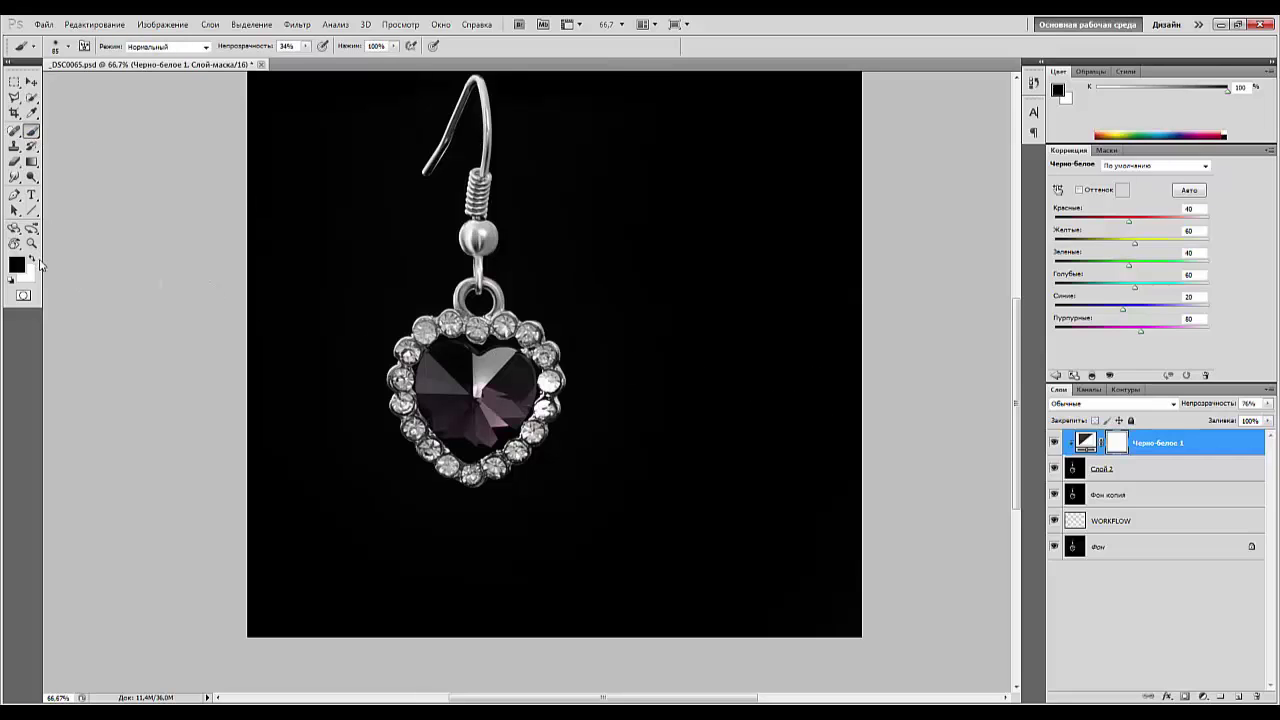
{"action": "left_click", "coordinate": [471, 390]}
{"action": "left_click", "coordinate": [459, 366]}
{"action": "mouse_move", "coordinate": [495, 400]}
{"action": "left_mouse_down"}
{"action": "mouse_move", "coordinate": [508, 400]}
{"action": "mouse_move", "coordinate": [510, 379]}
{"action": "mouse_move", "coordinate": [498, 408]}
{"action": "mouse_move", "coordinate": [476, 412]}
{"action": "mouse_move", "coordinate": [453, 368]}
{"action": "mouse_move", "coordinate": [432, 380]}
{"action": "mouse_move", "coordinate": [483, 447]}
{"action": "mouse_move", "coordinate": [464, 366]}
{"action": "mouse_move", "coordinate": [442, 363]}
{"action": "mouse_move", "coordinate": [522, 379]}
{"action": "mouse_move", "coordinate": [476, 449]}
{"action": "mouse_move", "coordinate": [435, 382]}
{"action": "mouse_move", "coordinate": [479, 394]}
{"action": "mouse_move", "coordinate": [489, 370]}
{"action": "mouse_move", "coordinate": [510, 417]}
{"action": "mouse_move", "coordinate": [458, 428]}
{"action": "mouse_move", "coordinate": [480, 388]}
{"action": "mouse_move", "coordinate": [508, 415]}
{"action": "left_mouse_up"}
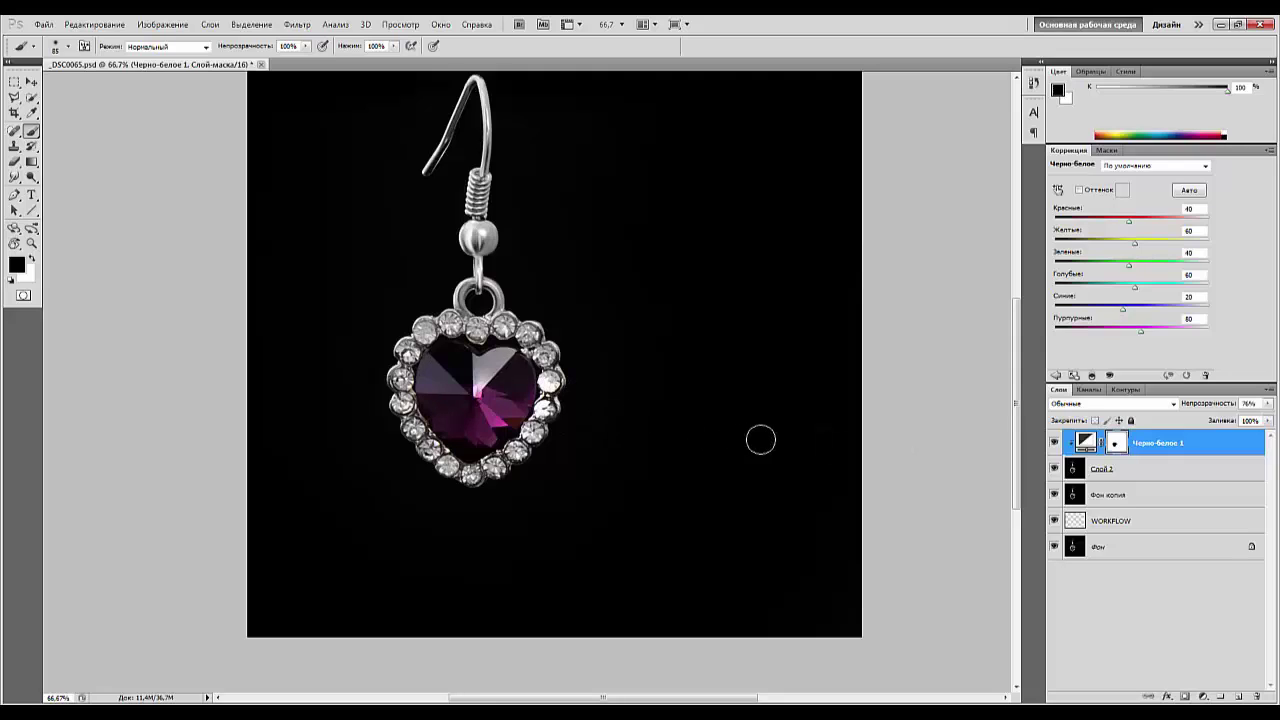
Toggle the earring layer's visibility to compare the result, and merge the Black & White adjustment into that layer.
{"action": "left_click", "coordinate": [1054, 469]}
{"action": "left_click", "coordinate": [1054, 469]}
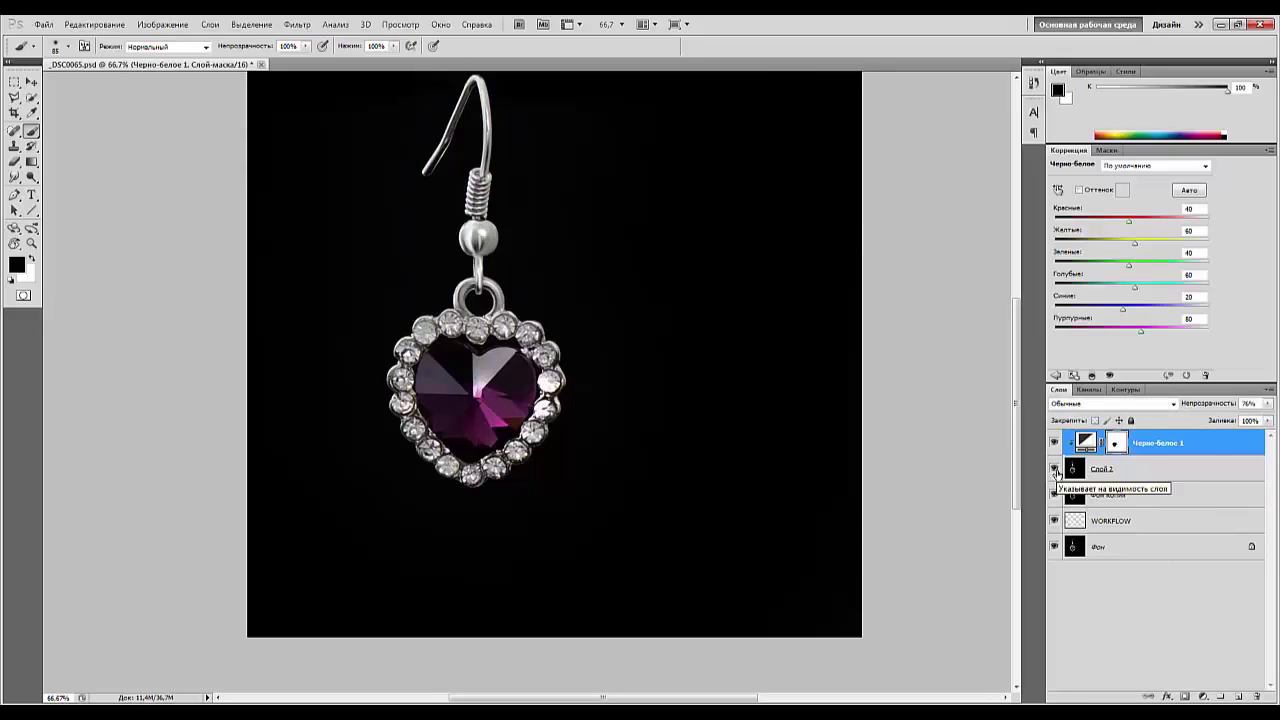
{"action": "left_click", "coordinate": [1160, 452]}
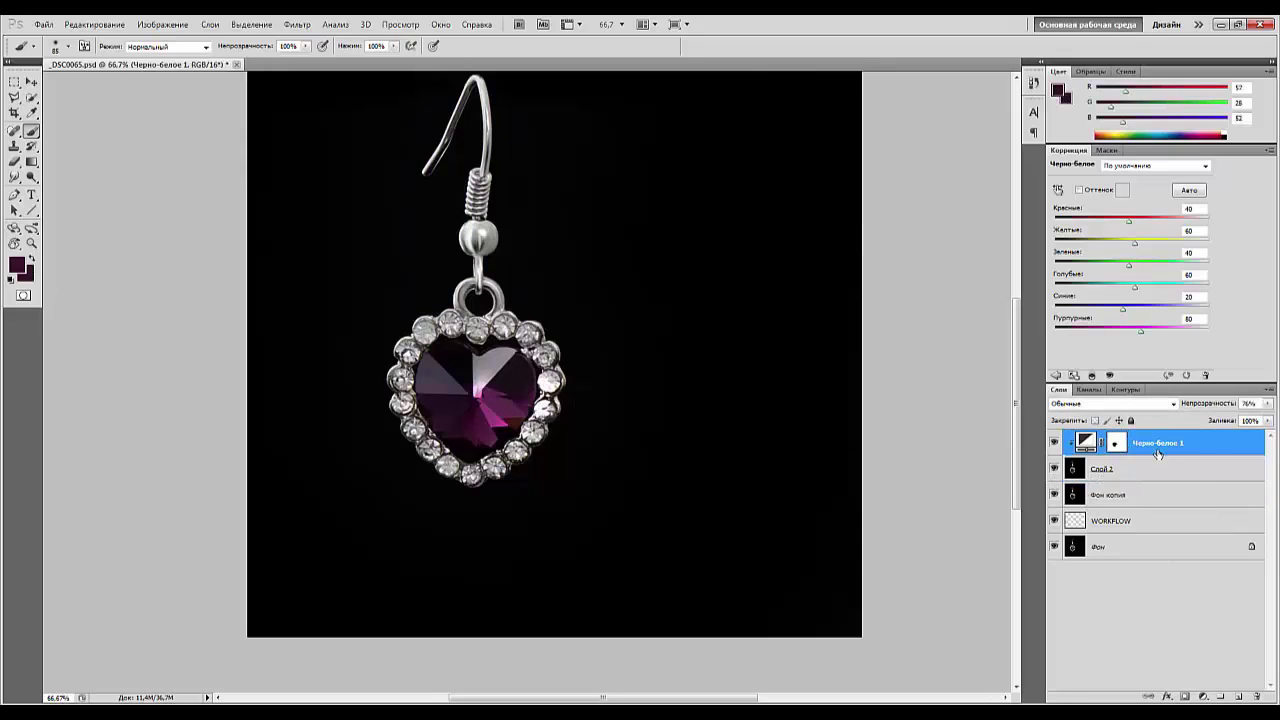
{"action": "key", "text": "Delete"}
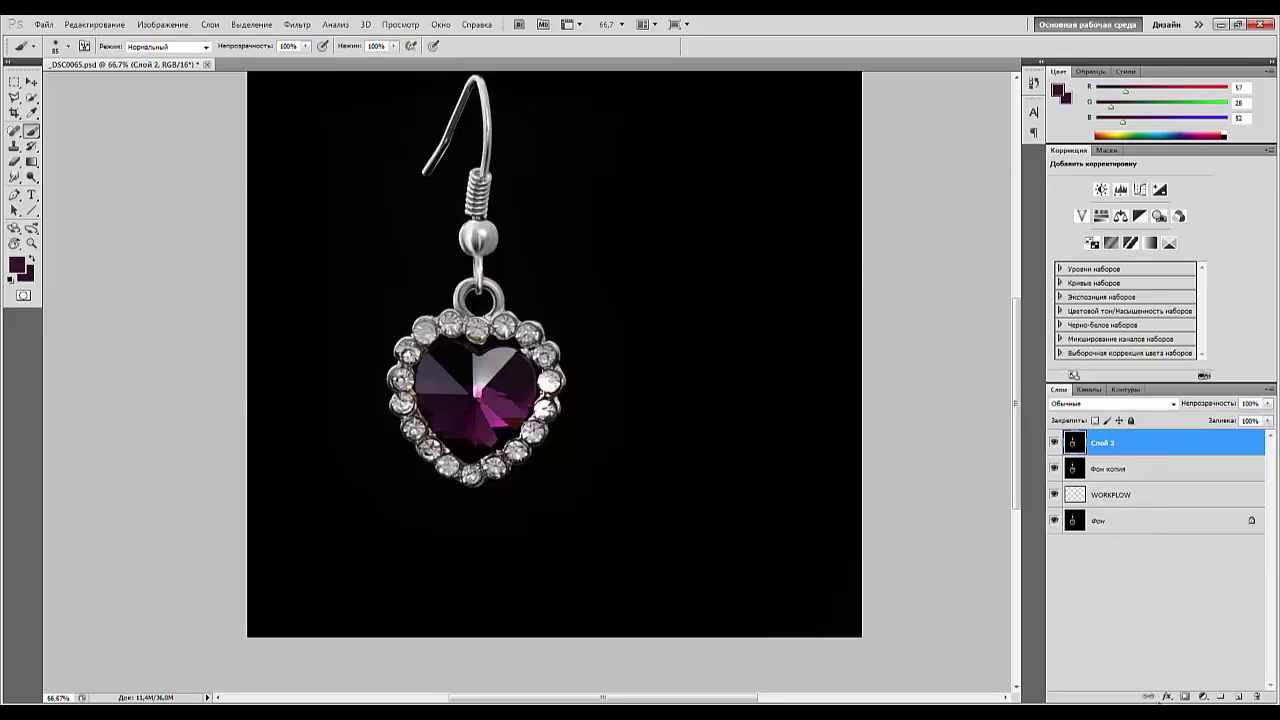
Add a mask to the earring layer and paint black over the overbright stones along the heart's right side.
{"action": "left_click", "coordinate": [1184, 697]}
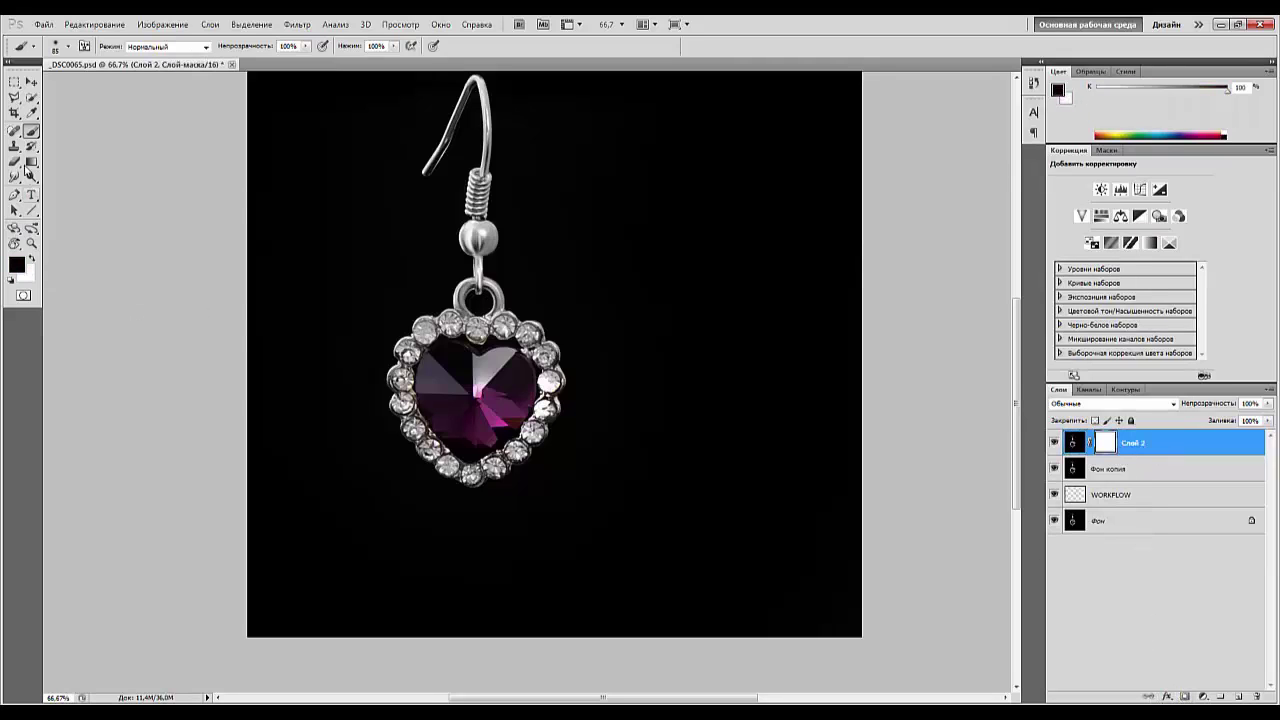
{"action": "left_click_drag", "start_coordinate": [560, 383], "coordinate": [538, 436]}
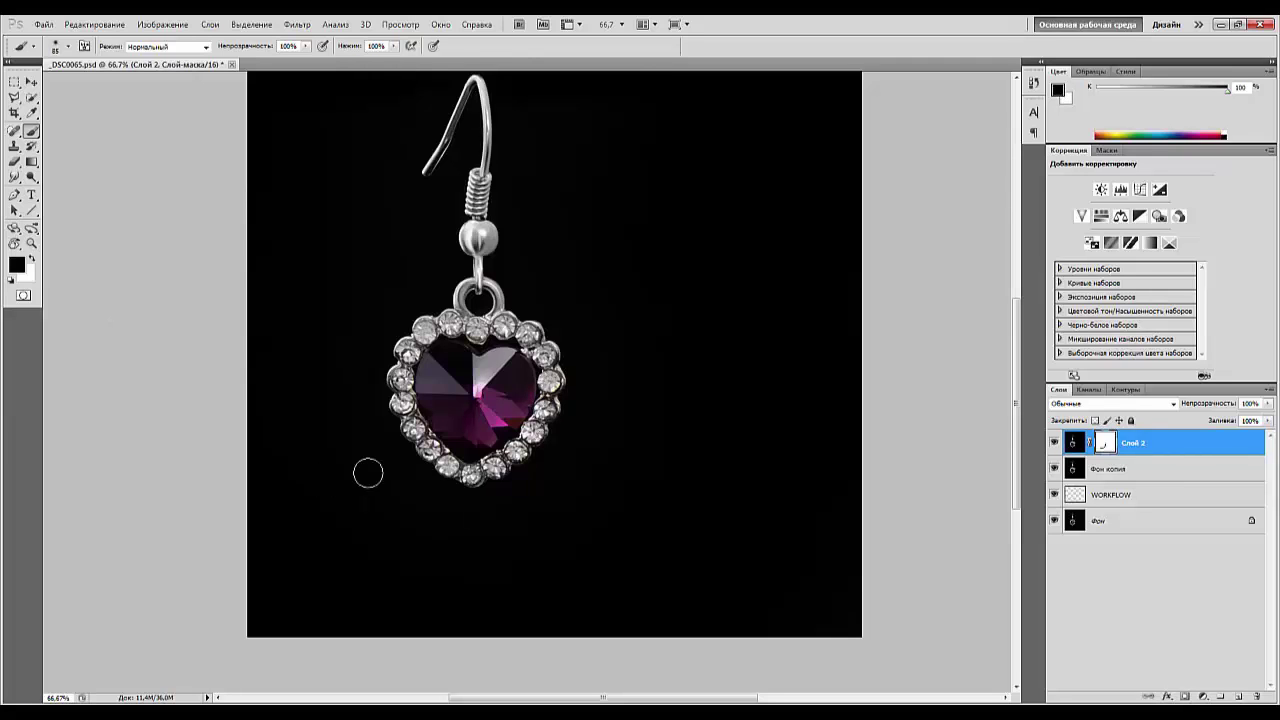
{"action": "key", "text": "ctrl+plus"}
{"action": "key", "text": "ctrl+plus"}
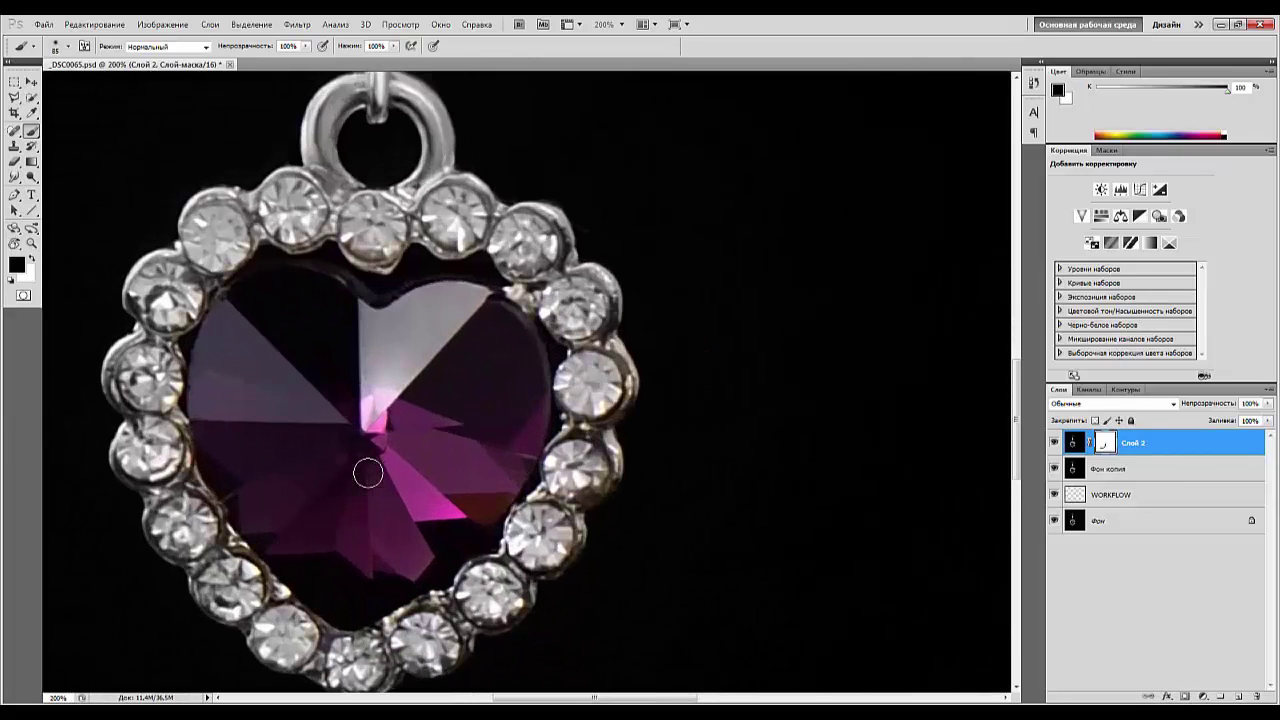
{"action": "key", "text": "ctrl+minus"}
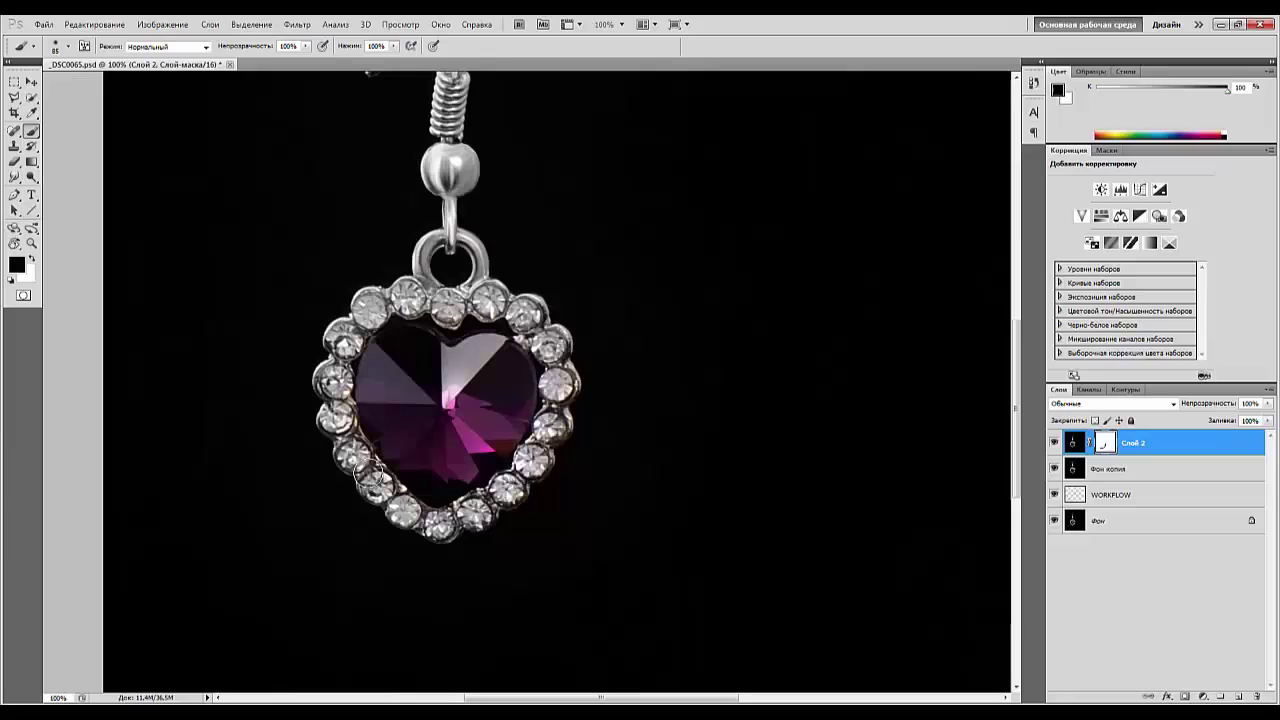
Merge the masked earring layer down, and add a clipped Black & White adjustment with its mask painted black over the purple gem.
{"action": "left_click", "coordinate": [1137, 444]}
{"action": "key", "text": "ctrl+e"}
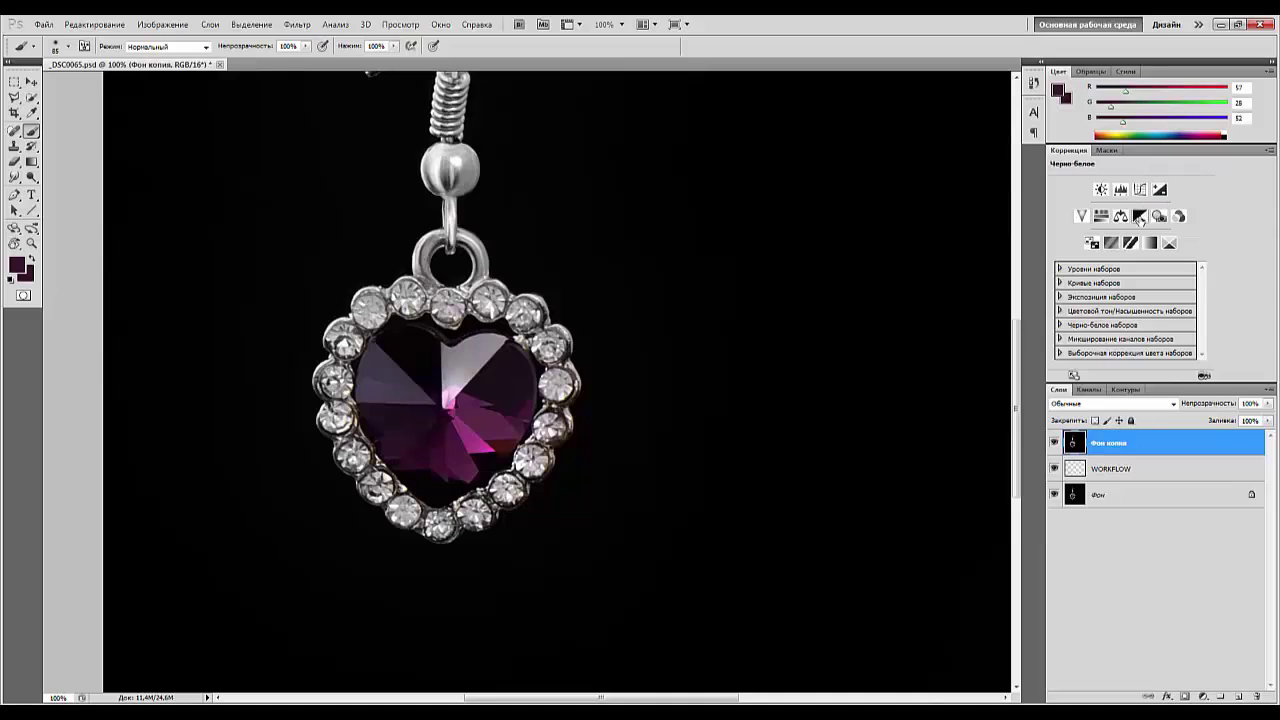
{"action": "left_click", "coordinate": [1140, 216]}
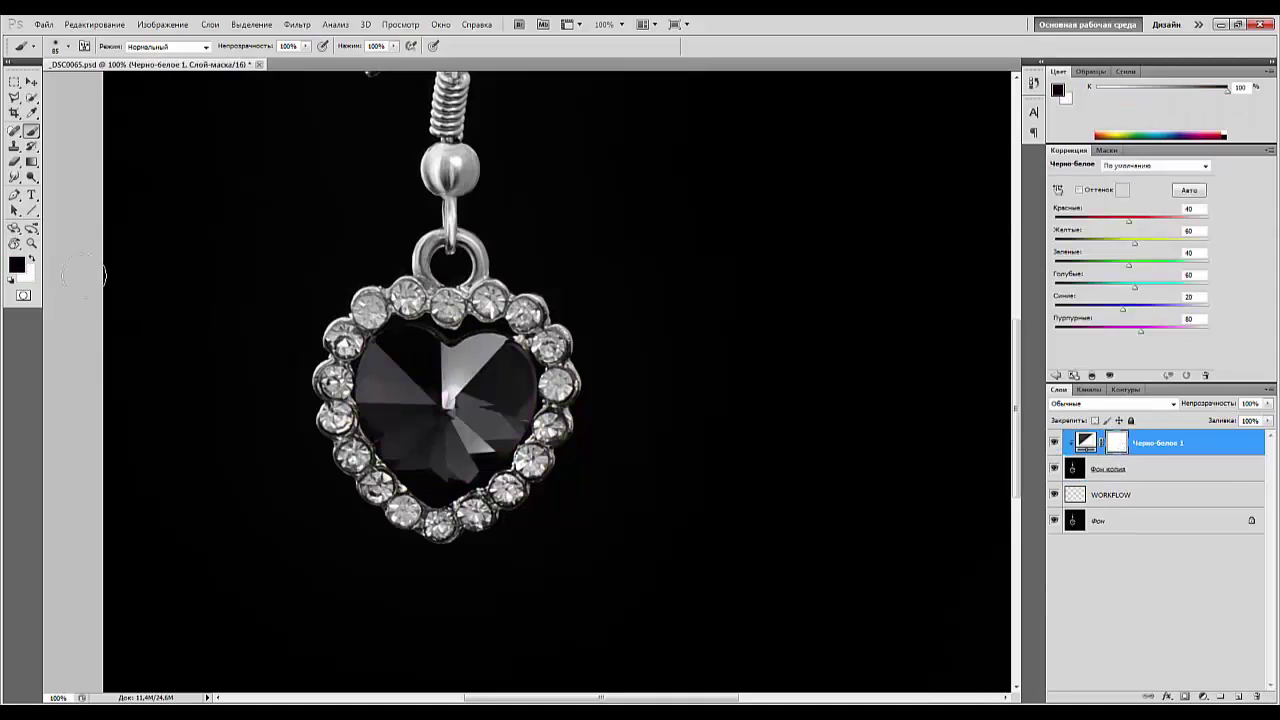
{"action": "mouse_move", "coordinate": [446, 396]}
{"action": "left_mouse_down"}
{"action": "mouse_move", "coordinate": [434, 446]}
{"action": "mouse_move", "coordinate": [480, 412]}
{"action": "mouse_move", "coordinate": [468, 366]}
{"action": "mouse_move", "coordinate": [480, 356]}
{"action": "left_mouse_up"}
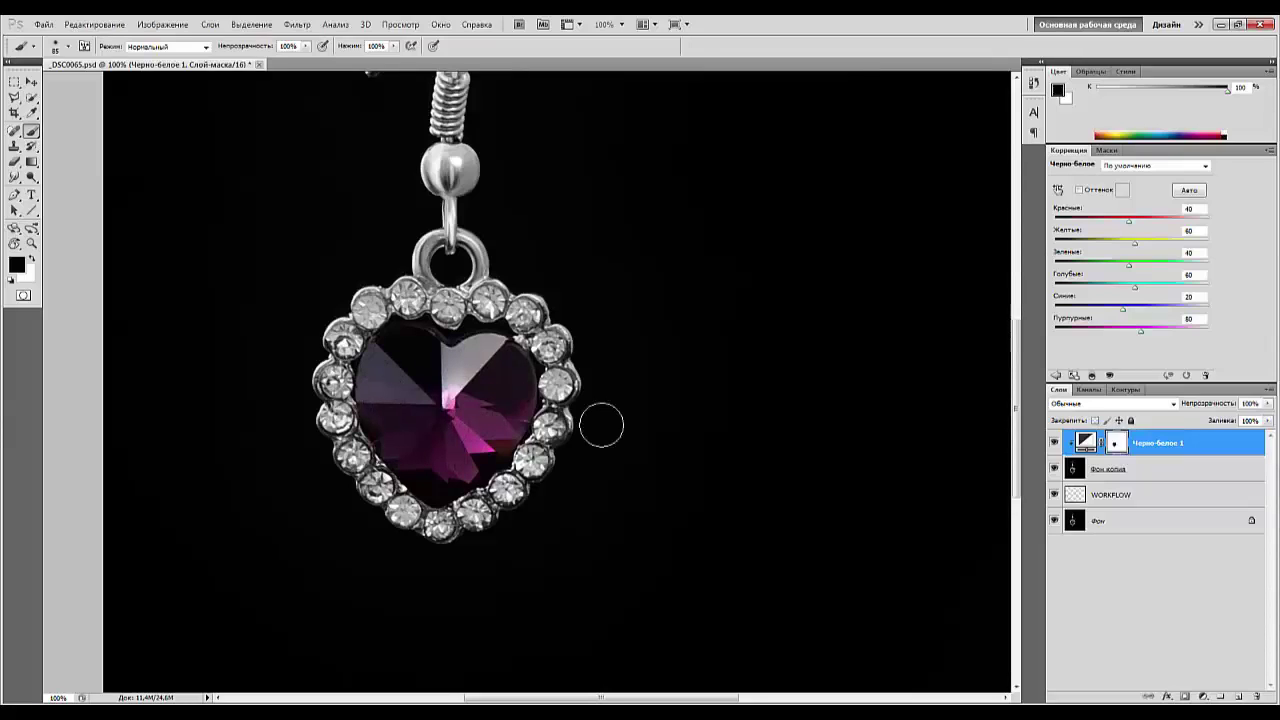
Inspect the stones and metal around the gem, and merge the Black & White adjustment into the earring layer.
{"action": "key", "text": "ctrl+minus"}
{"action": "key", "text": "ctrl+minus"}
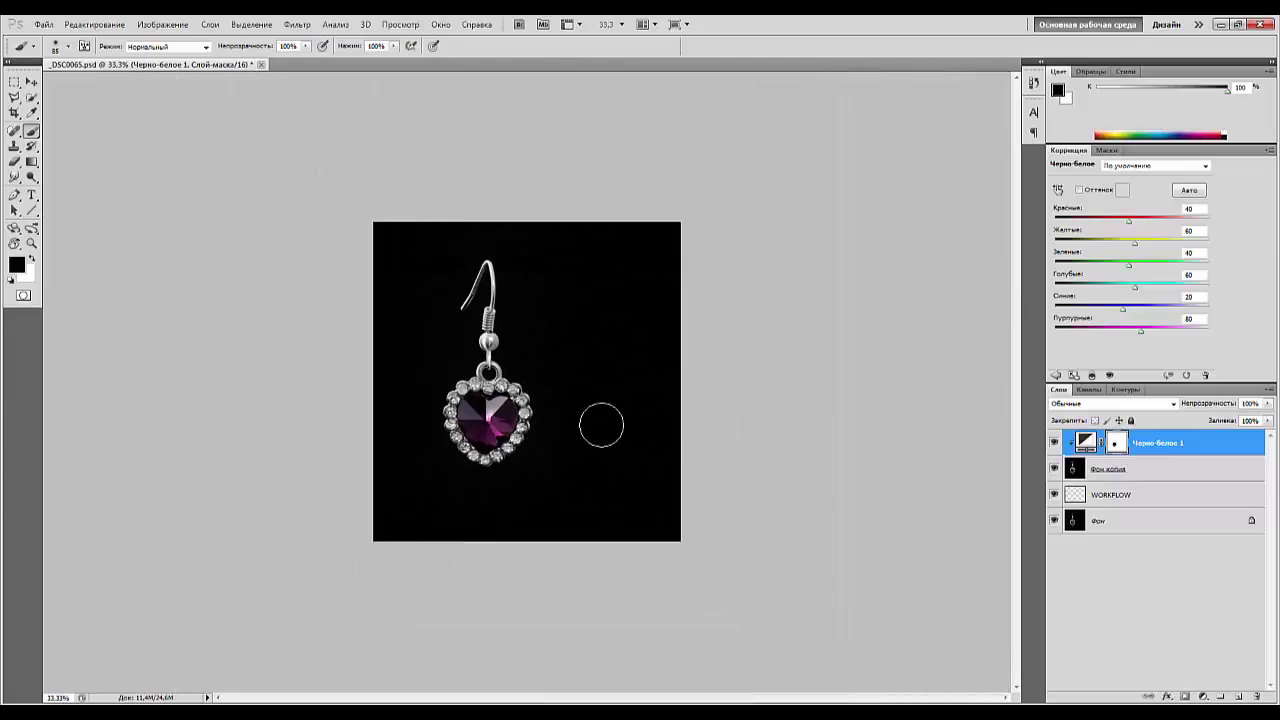
{"action": "key", "text": "ctrl+plus"}
{"action": "key", "text": "ctrl+plus"}
{"action": "key", "text": "ctrl+plus"}
{"action": "key", "text": "ctrl+plus"}
{"action": "key", "text": "ctrl+plus"}
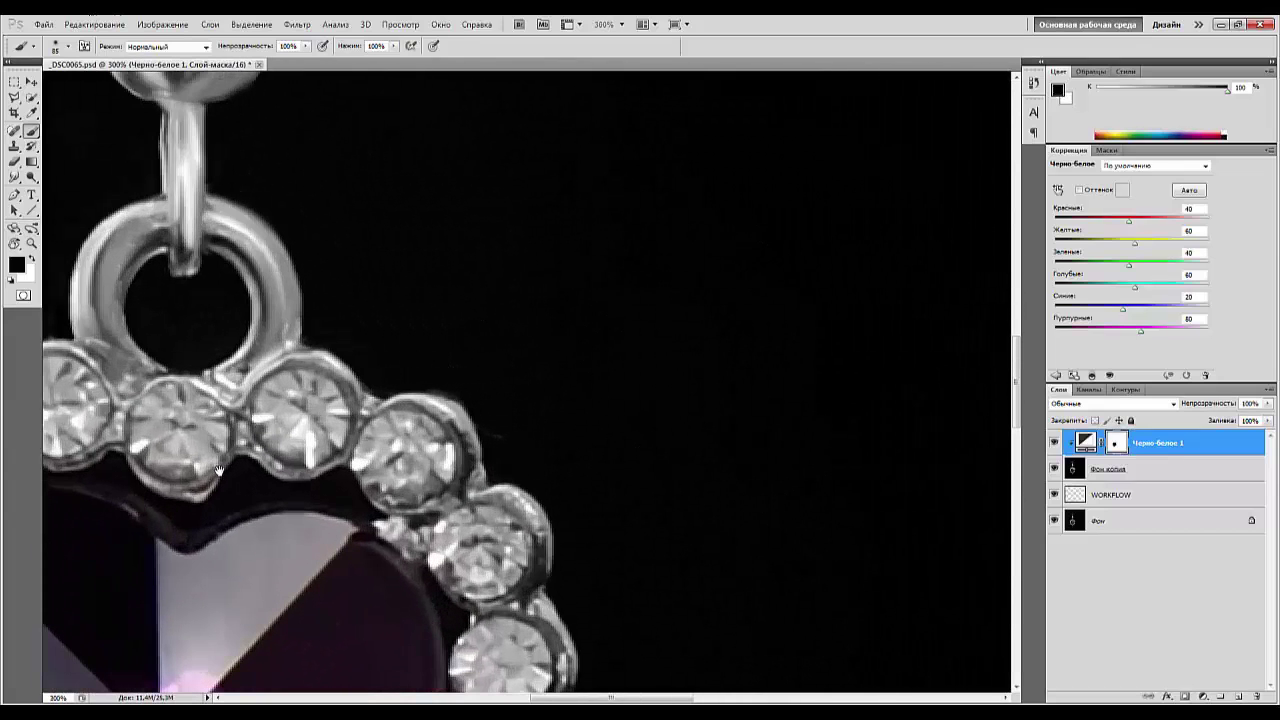
{"action": "mouse_move", "coordinate": [215, 484]}
{"action": "left_mouse_down"}
{"action": "mouse_move", "coordinate": [438, 24]}
{"action": "mouse_move", "coordinate": [546, 22]}
{"action": "left_mouse_up"}
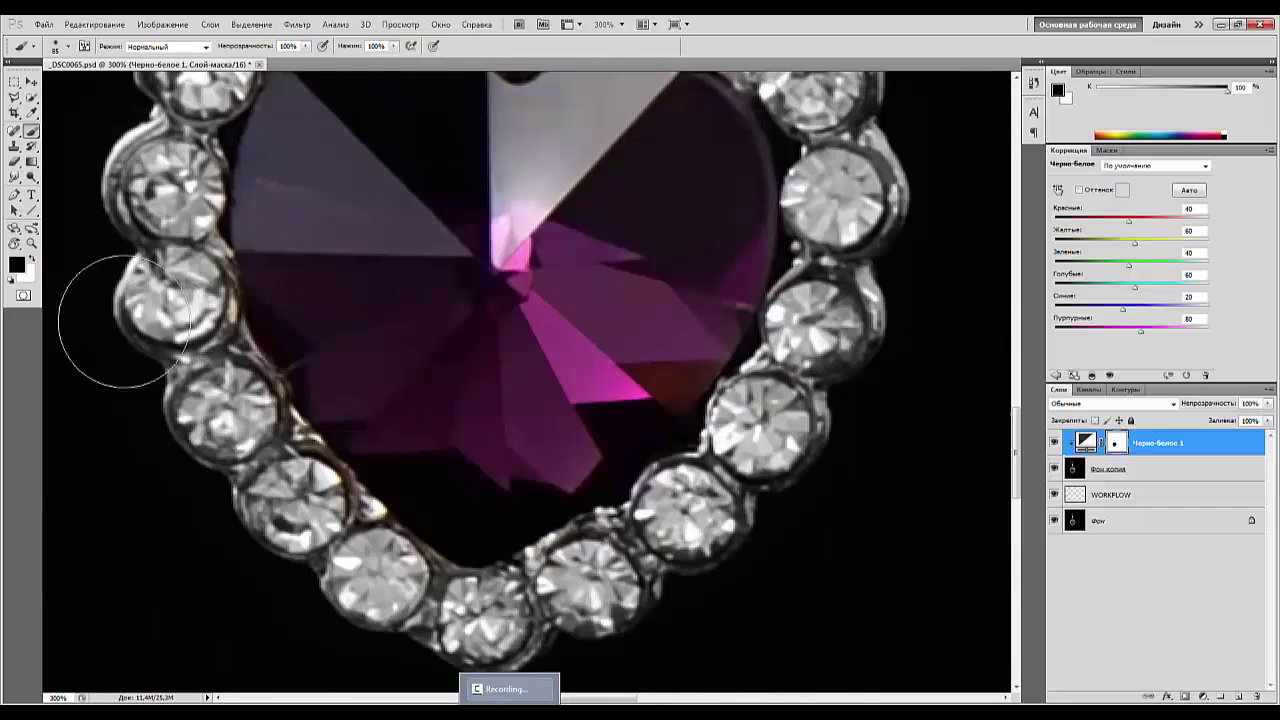
{"action": "left_click", "coordinate": [14, 195]}
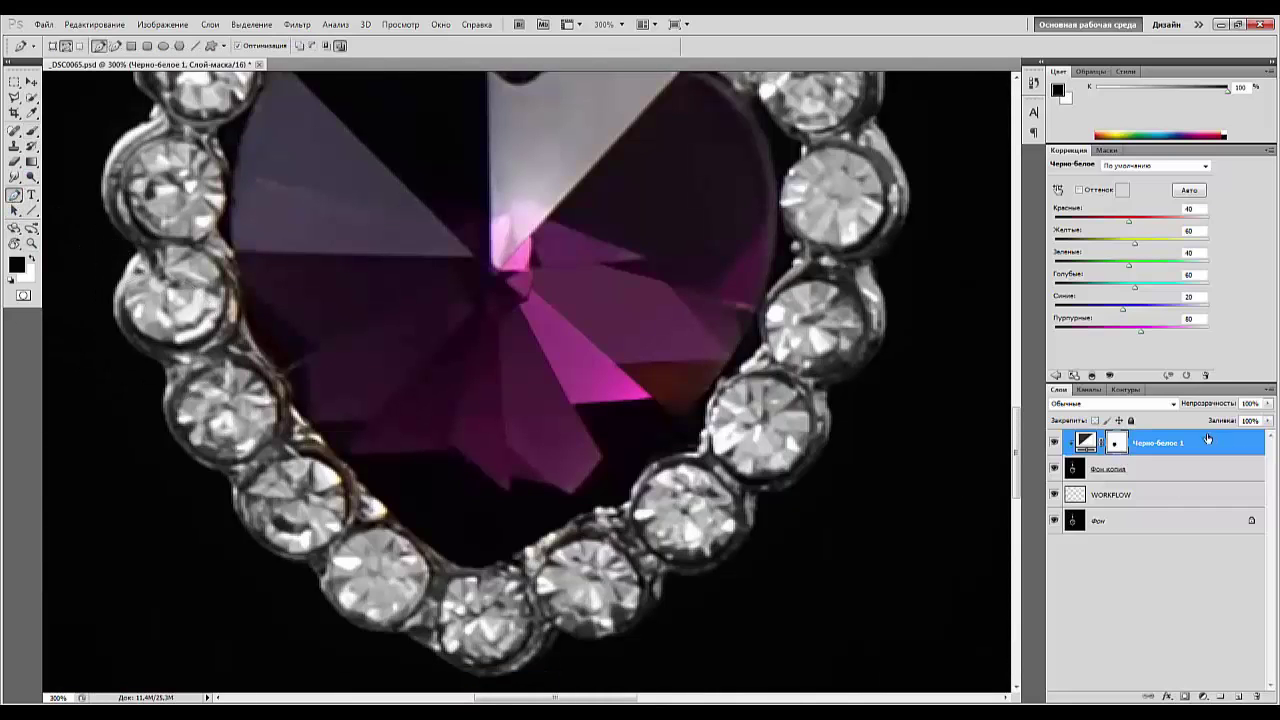
{"action": "key", "text": "Delete"}
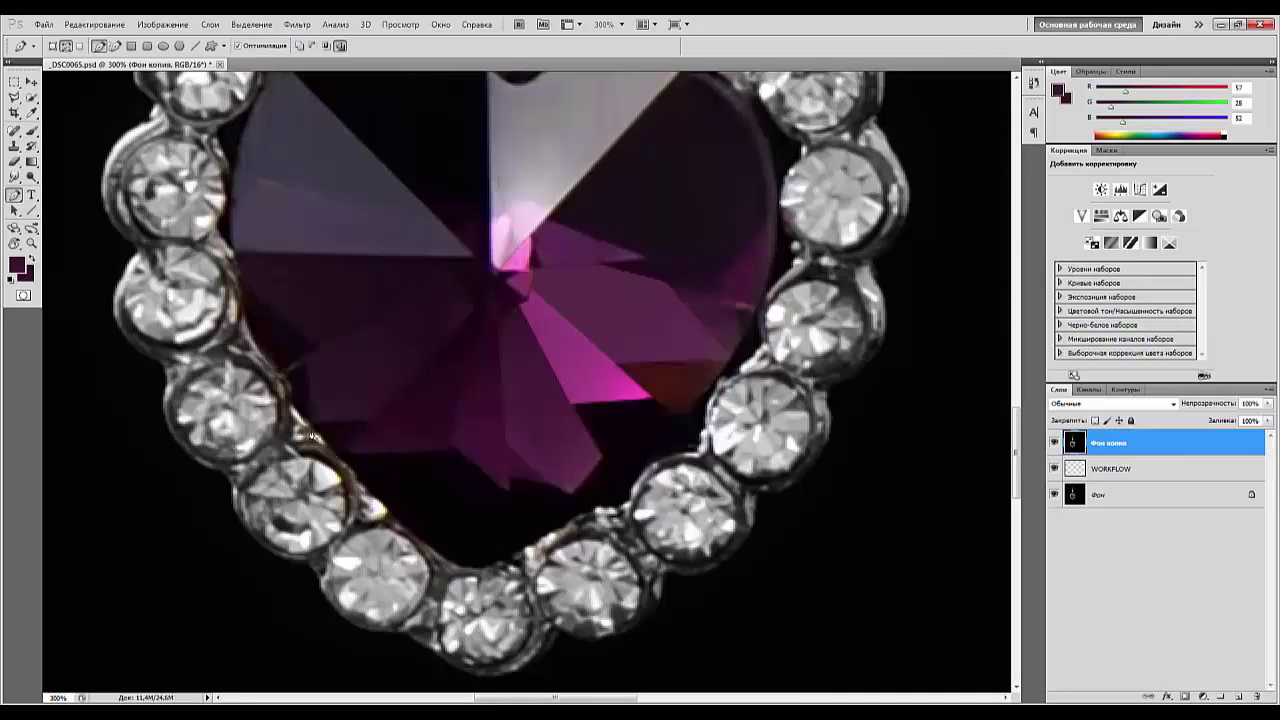
Draw a narrow closed Pen path along the purple gem's lower-left edge, following the inside of the stone border.
{"action": "left_click", "coordinate": [425, 547]}
{"action": "left_click", "coordinate": [468, 567]}
{"action": "left_click", "coordinate": [498, 560]}
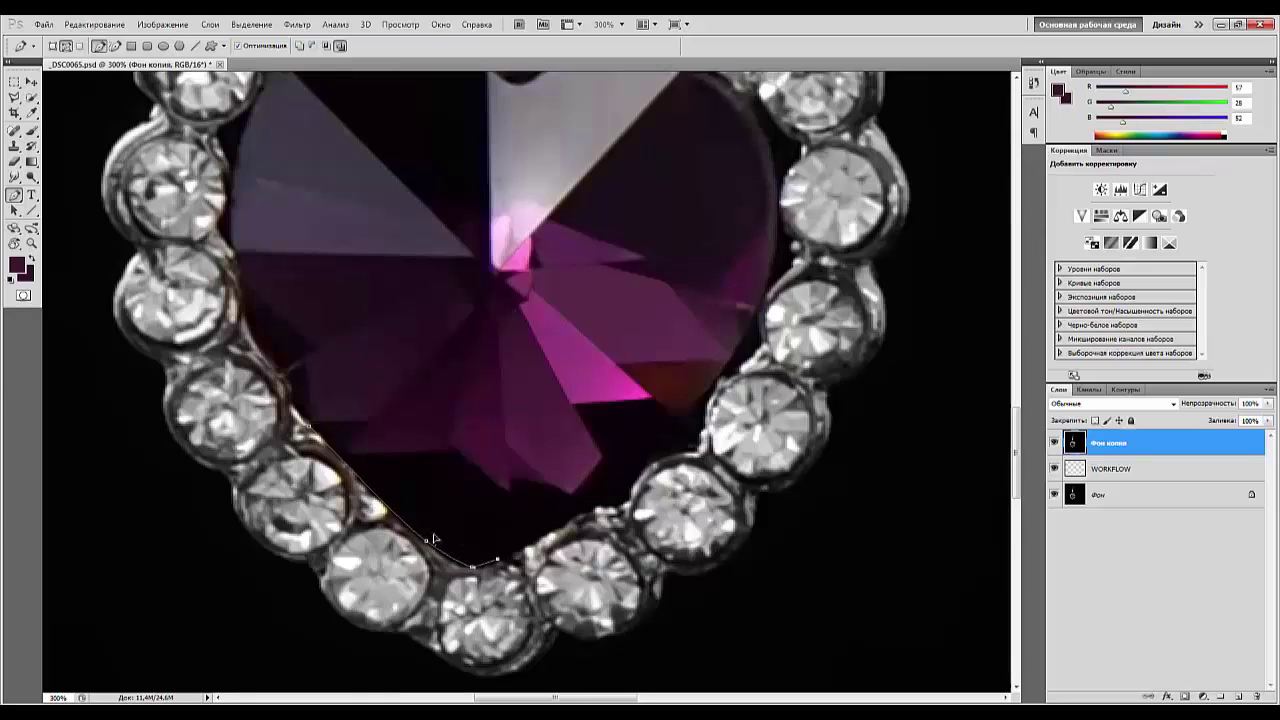
{"action": "left_click_drag", "start_coordinate": [439, 536], "coordinate": [368, 488]}
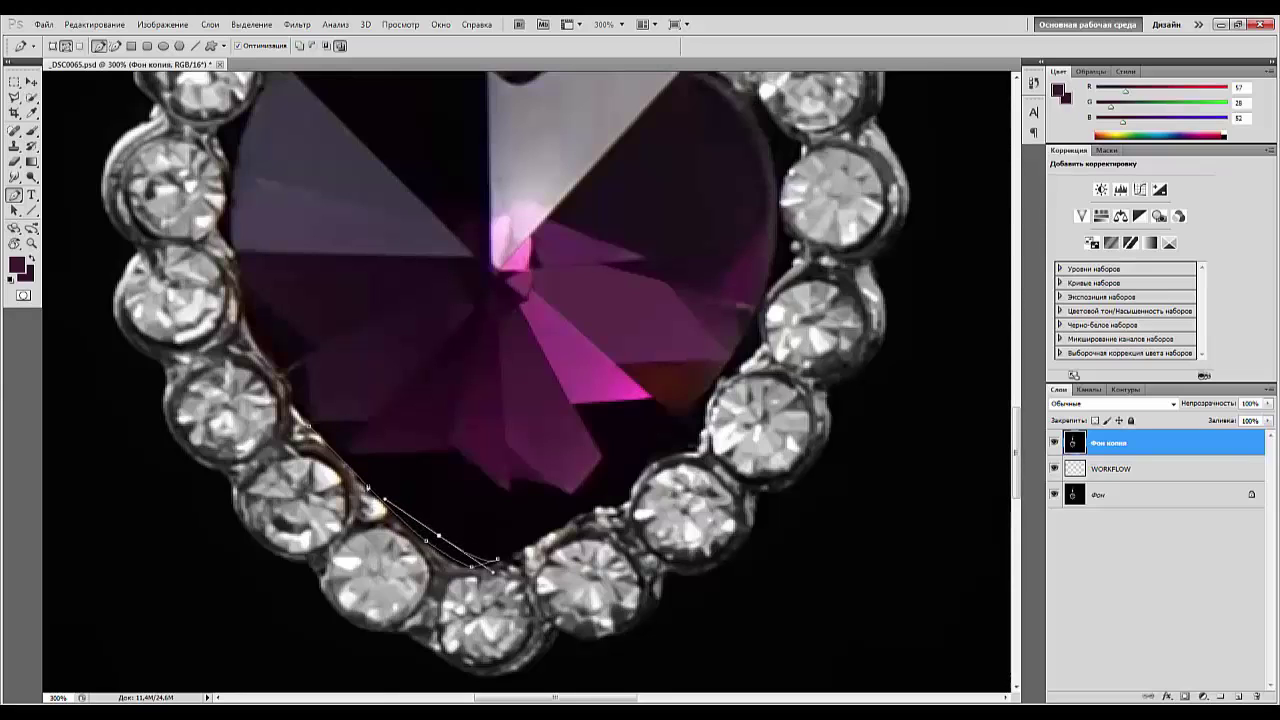
{"action": "left_click", "coordinate": [306, 424]}
{"action": "left_click", "coordinate": [311, 436]}
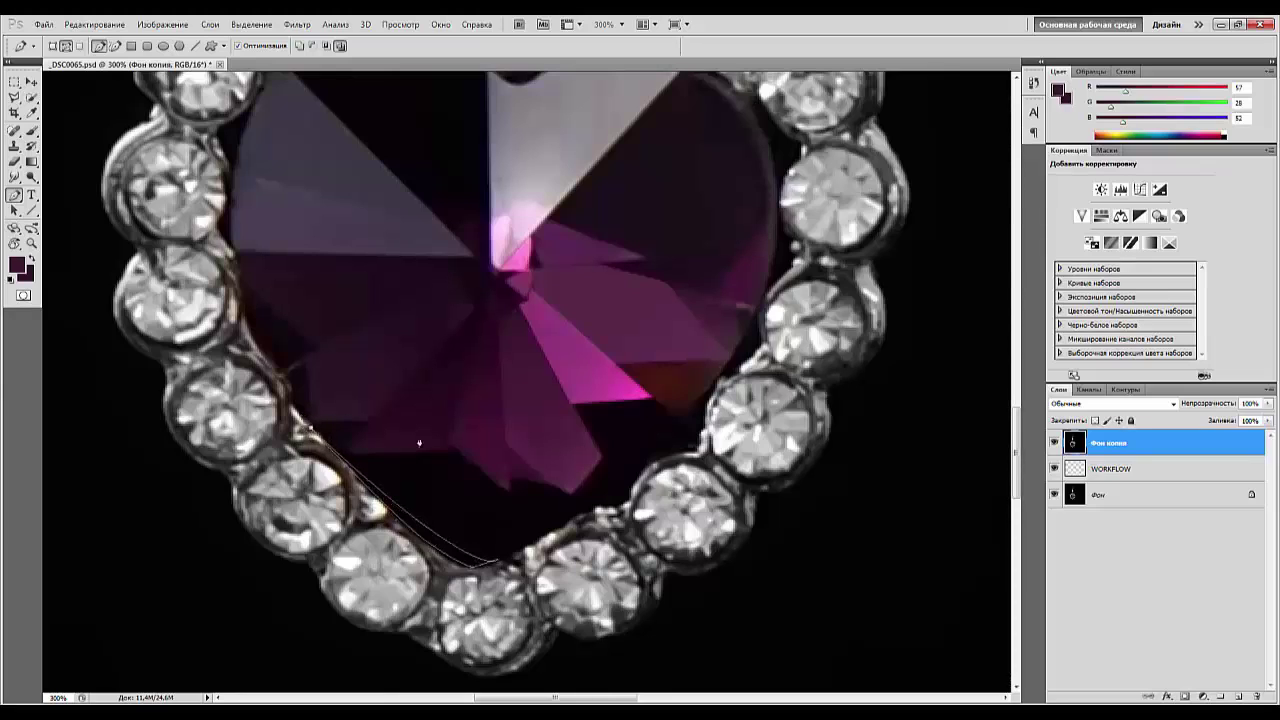
{"action": "key", "text": "ctrl+minus"}
{"action": "key", "text": "ctrl+minus"}
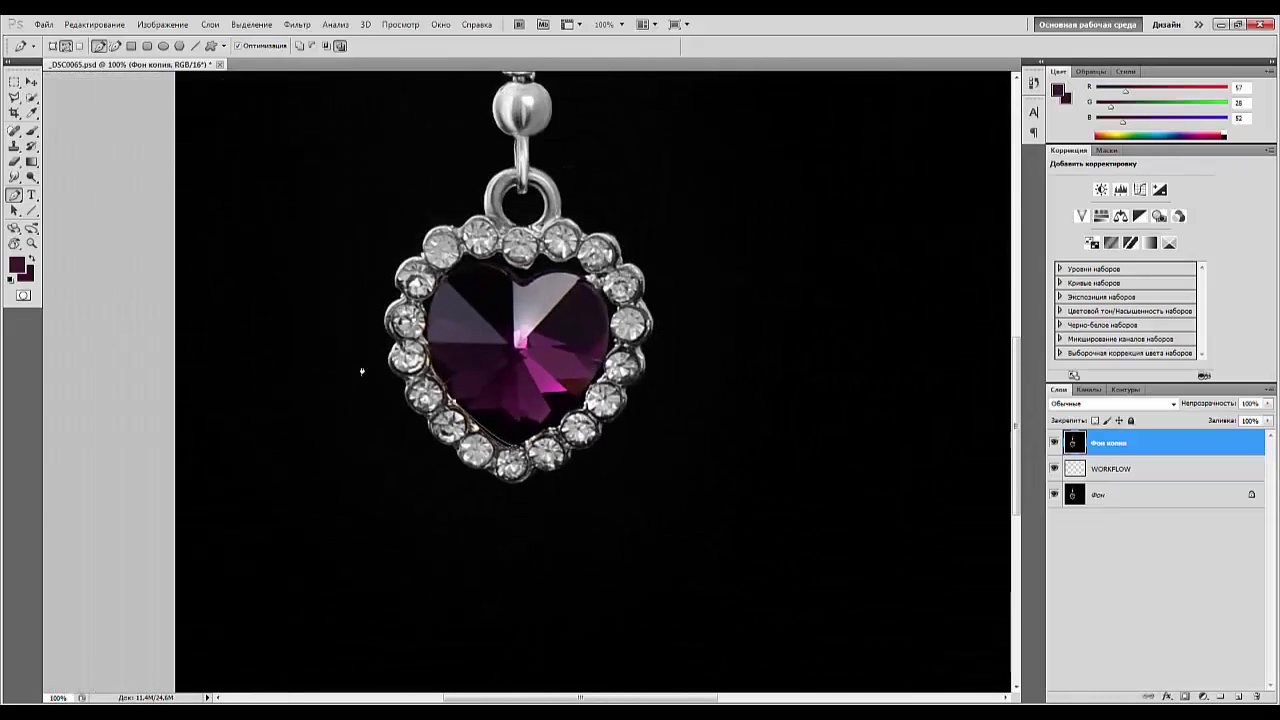
Convert the narrow path along the gem's lower-left edge into a new selection with a 1-pixel feather.
{"action": "key", "text": "ctrl+plus"}
{"action": "key", "text": "ctrl+plus"}
{"action": "right_click", "coordinate": [383, 540]}
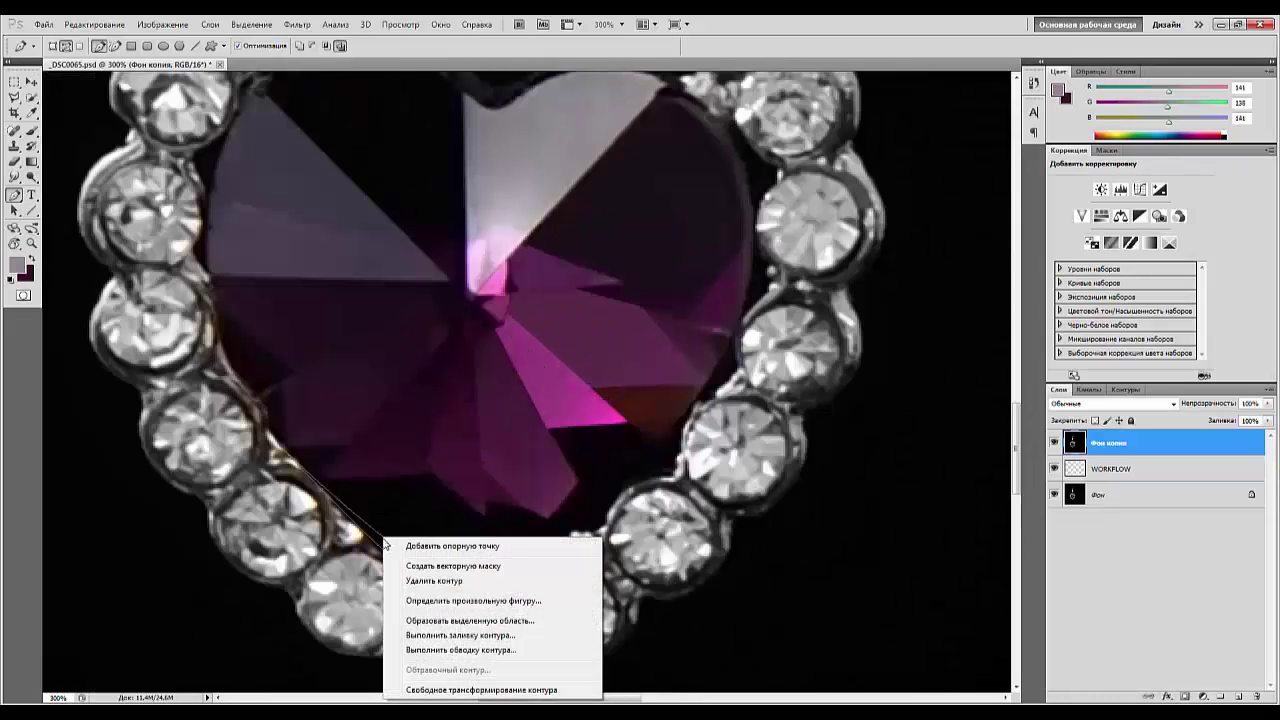
{"action": "left_click", "coordinate": [433, 622]}
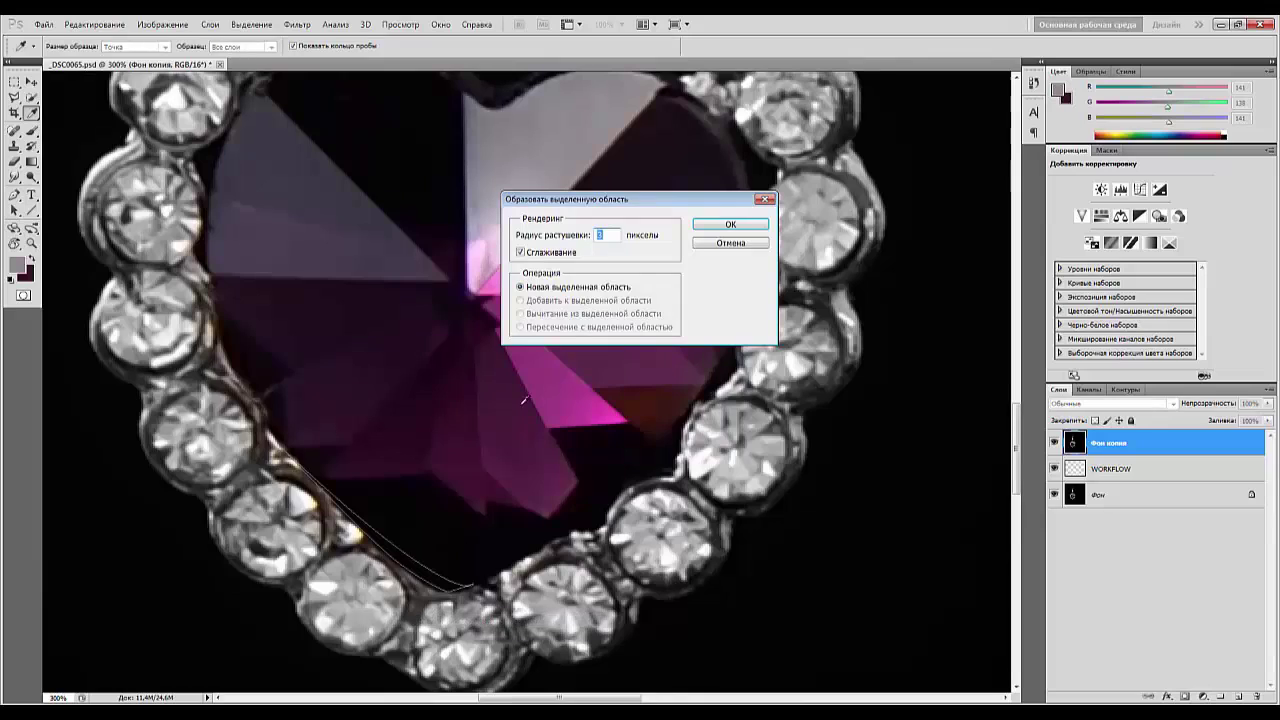
{"action": "type", "text": "1"}
{"action": "left_click", "coordinate": [731, 223]}
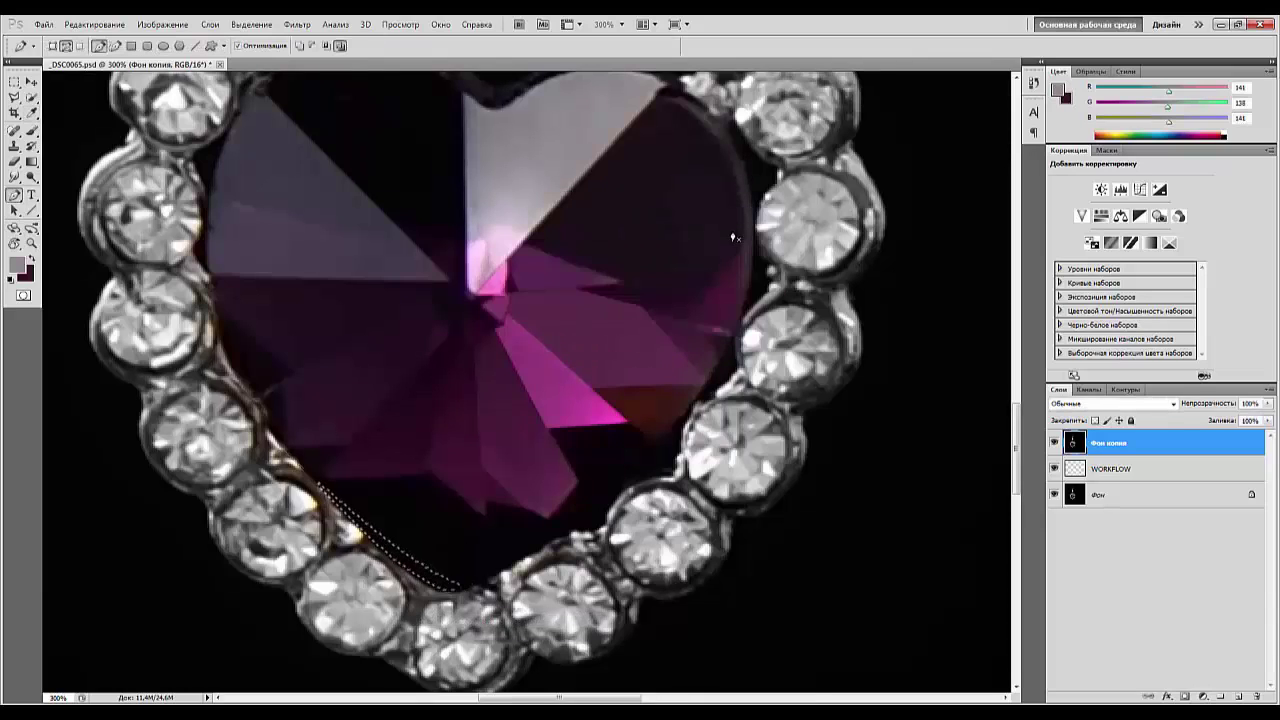
Create a new layer and brush light grey inside the strip selection along the gem's lower-left edge.
{"action": "left_click", "coordinate": [32, 130]}
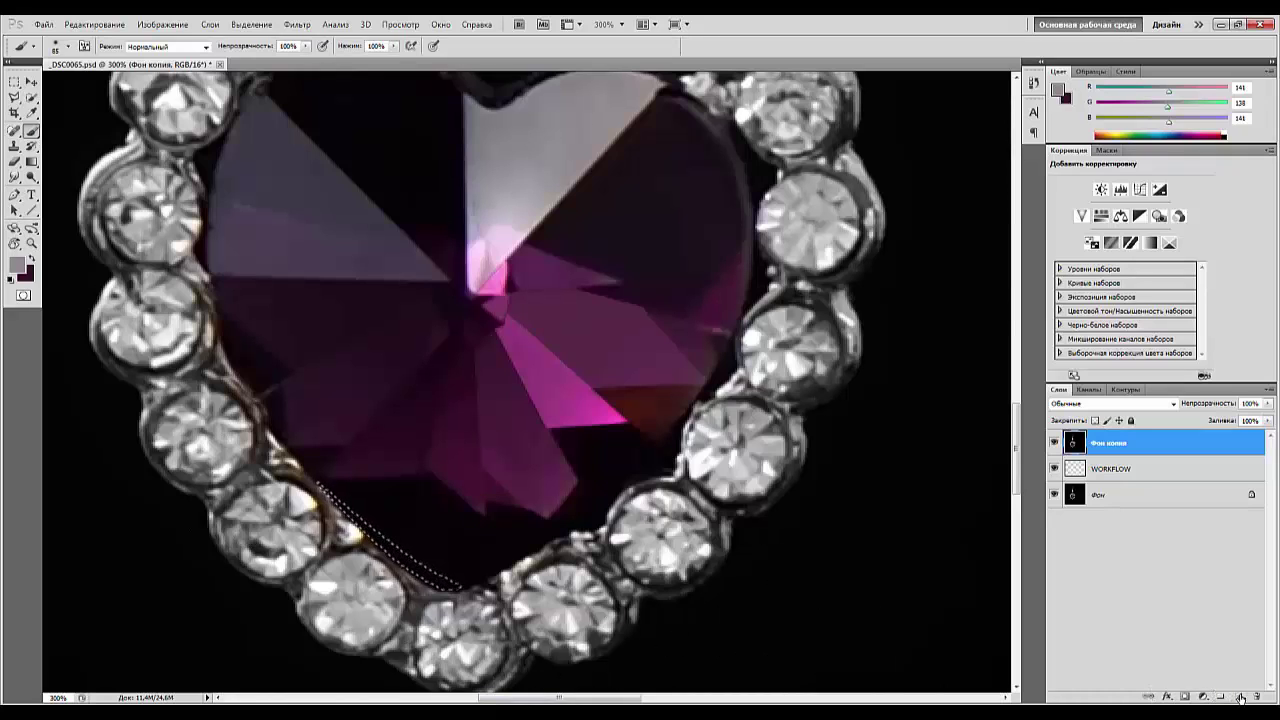
{"action": "left_click", "coordinate": [1238, 697]}
{"action": "left_click_drag", "start_coordinate": [278, 508], "coordinate": [428, 572]}
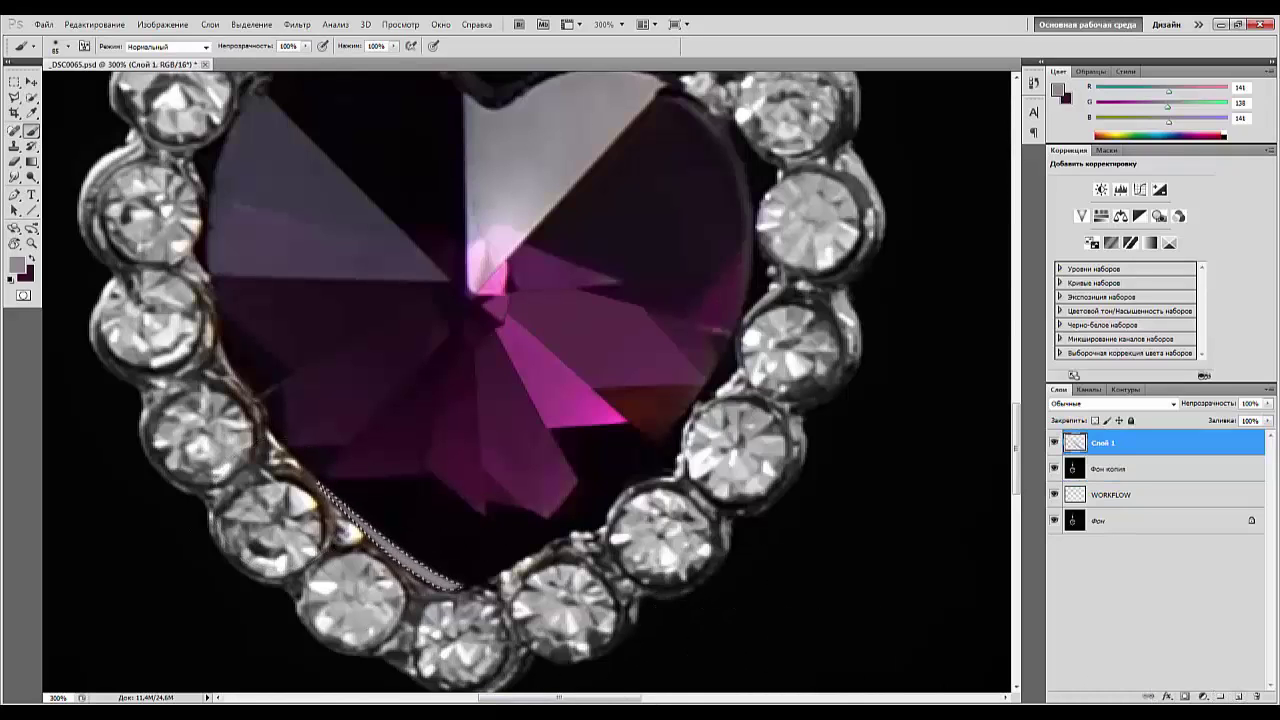
{"action": "key", "text": "ctrl+d"}
{"action": "key", "text": "ctrl+minus"}
{"action": "key", "text": "ctrl+minus"}
{"action": "key", "text": "ctrl+minus"}
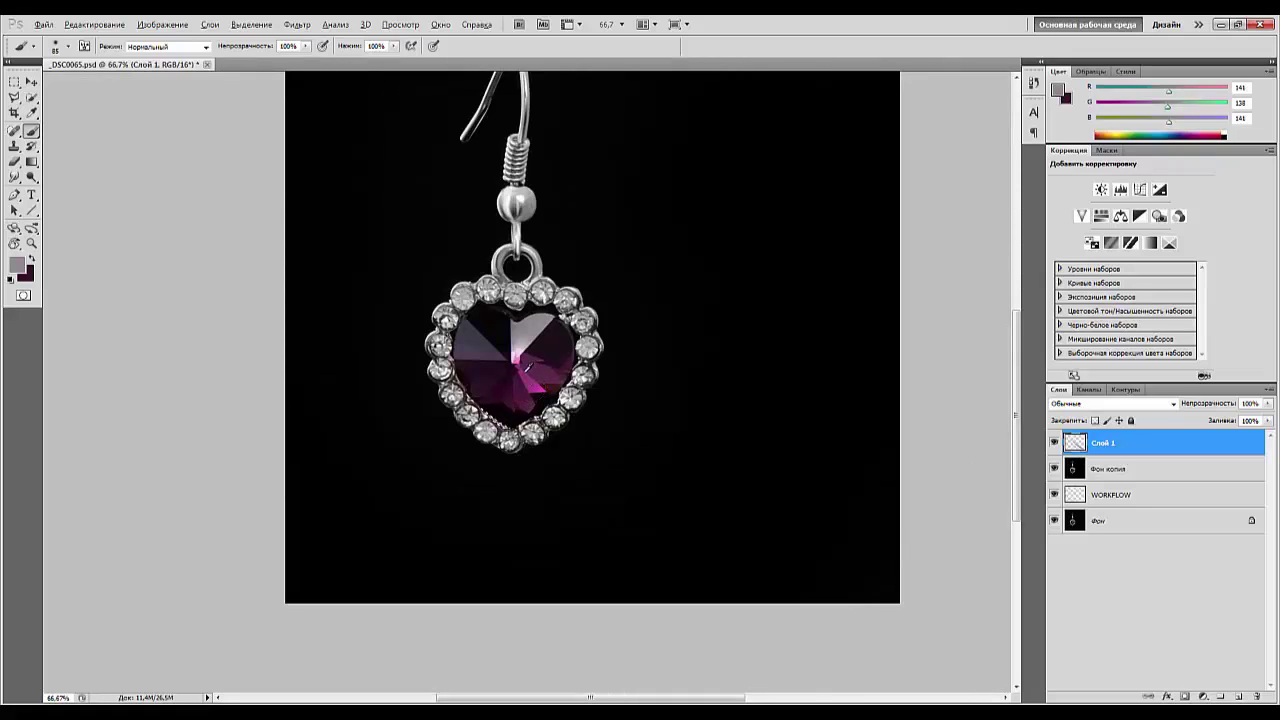
Recolour the grey edge strip with a dark purple sampled from the gem's right-hand facets.
{"action": "left_click", "coordinate": [535, 363], "text": "alt"}
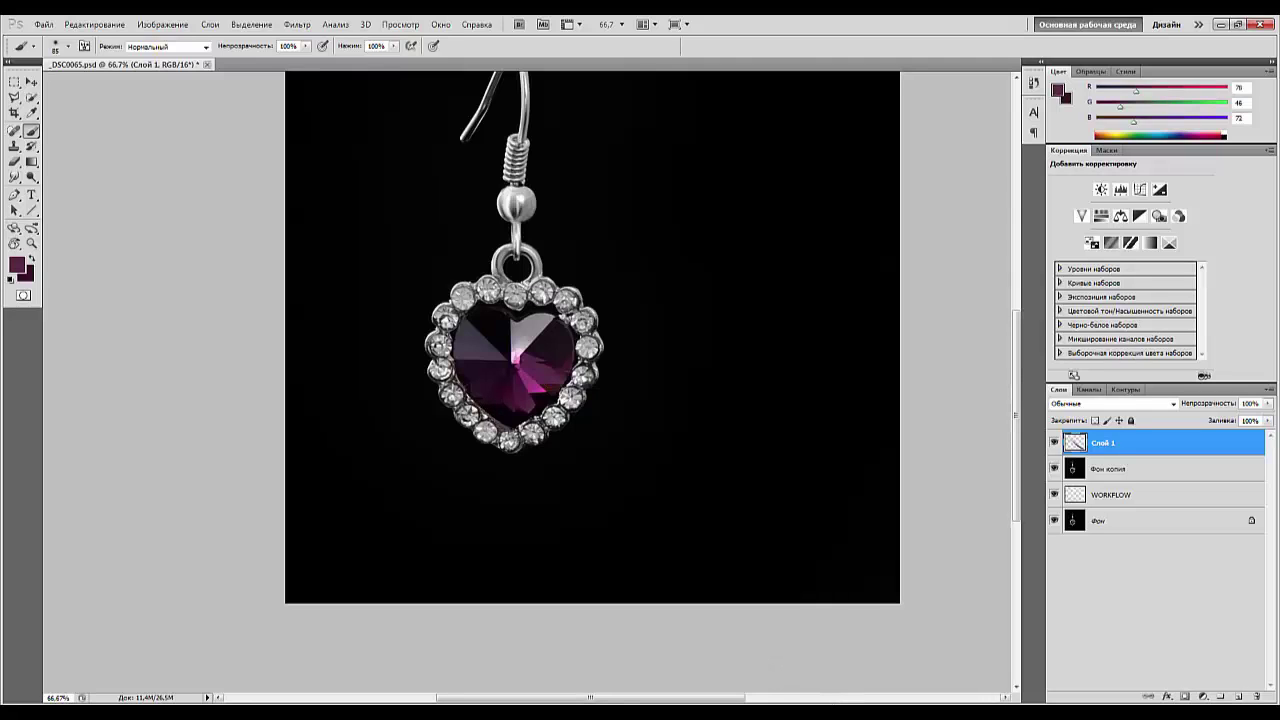
{"action": "key", "text": "ctrl+plus"}
{"action": "key", "text": "ctrl+plus"}
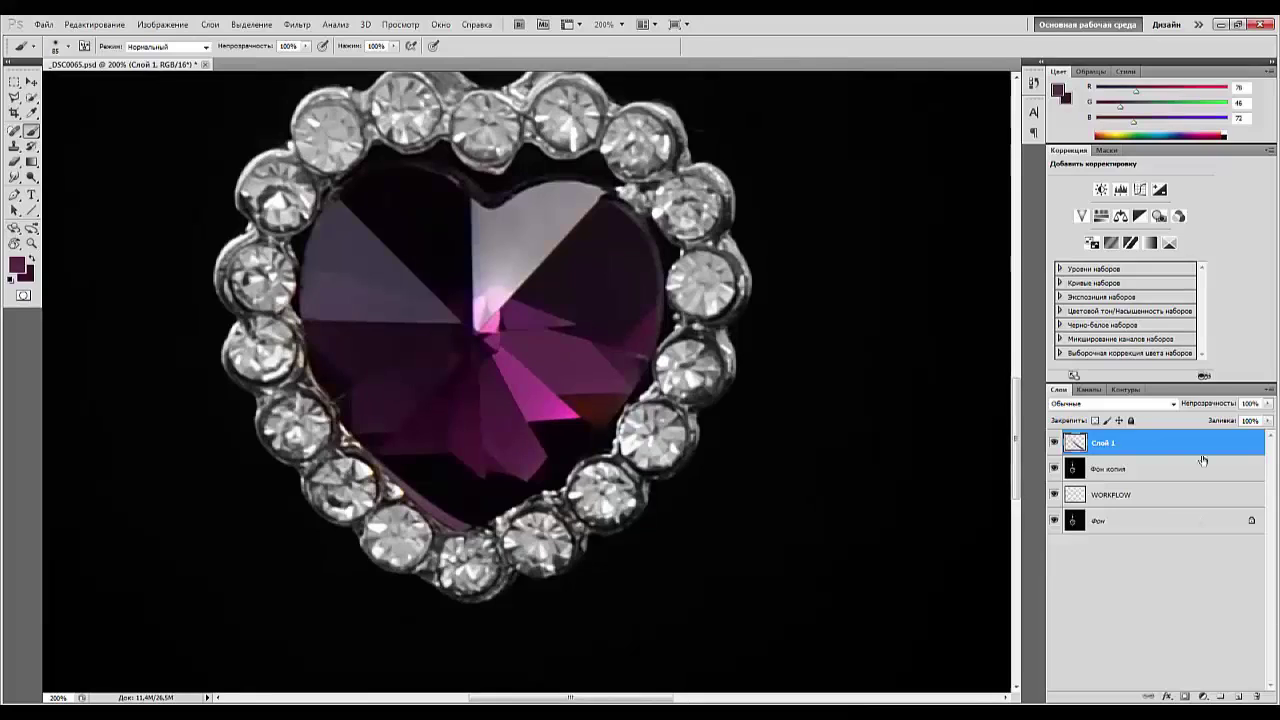
Lower the purple strip layer's opacity to blend it with the gem, and merge it into the earring layer.
{"action": "left_click_drag", "start_coordinate": [1212, 404], "coordinate": [1178, 404]}
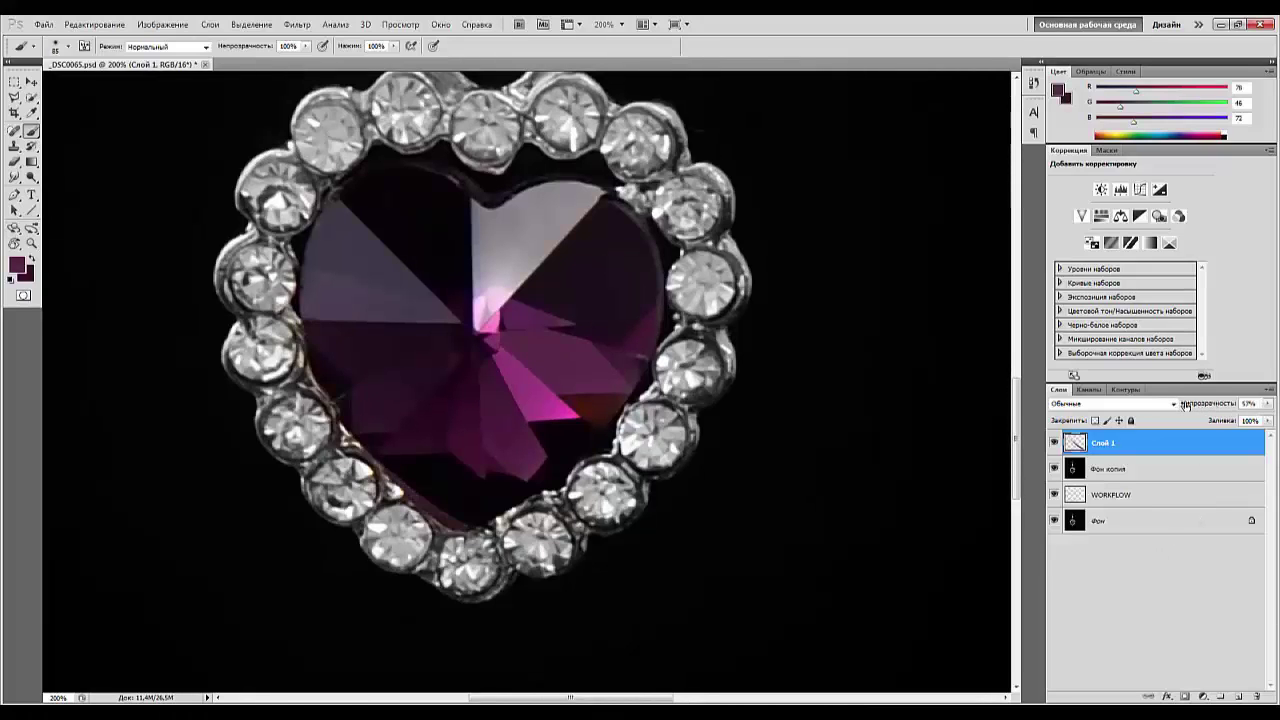
{"action": "key", "text": "ctrl+minus"}
{"action": "key", "text": "ctrl+minus"}
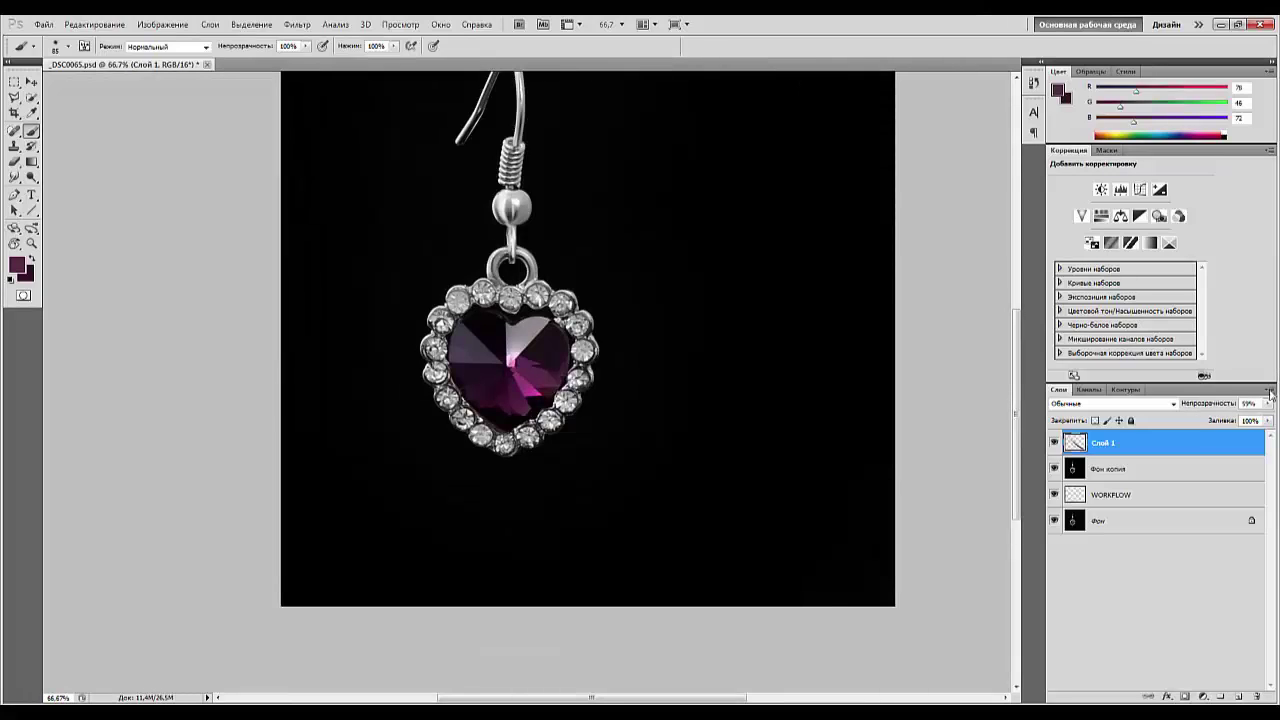
{"action": "left_click_drag", "start_coordinate": [1215, 407], "coordinate": [1234, 403]}
{"action": "key", "text": "Delete"}
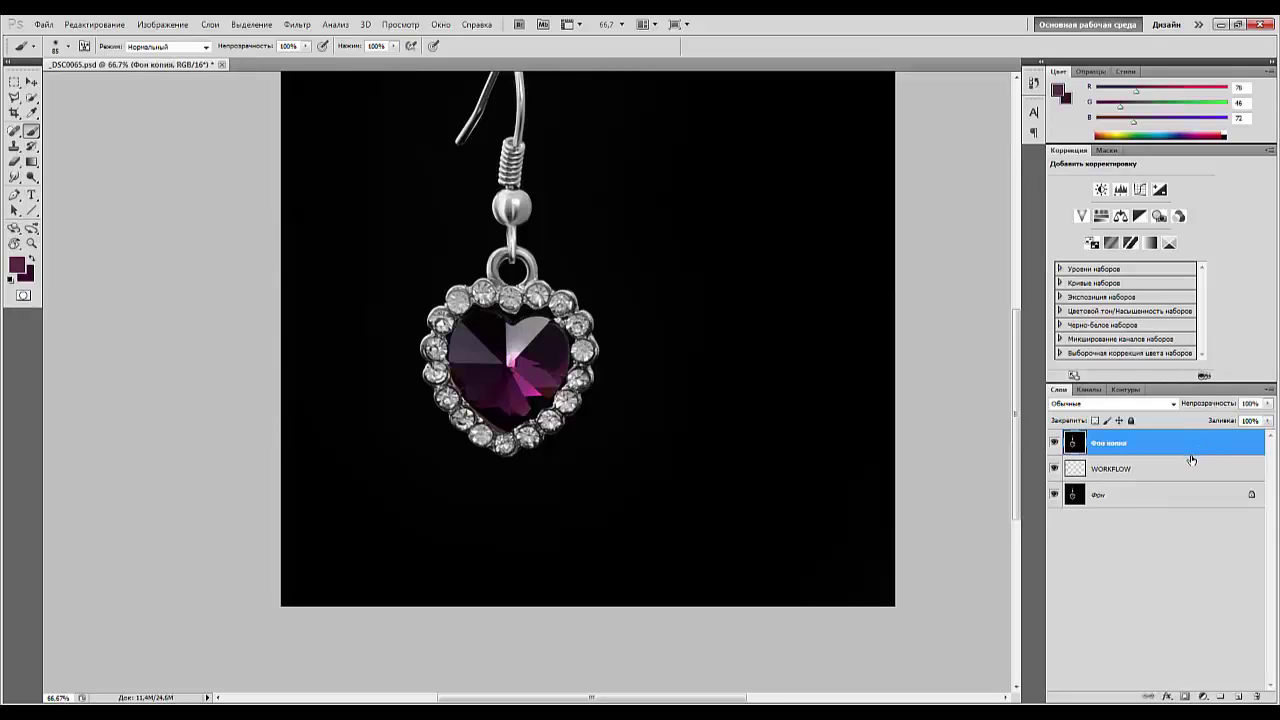
Select the round stone just left of the hanging ring with a 1-pixel-feathered elliptical marquee and copy it to a new layer.
{"action": "key", "text": "ctrl+plus"}
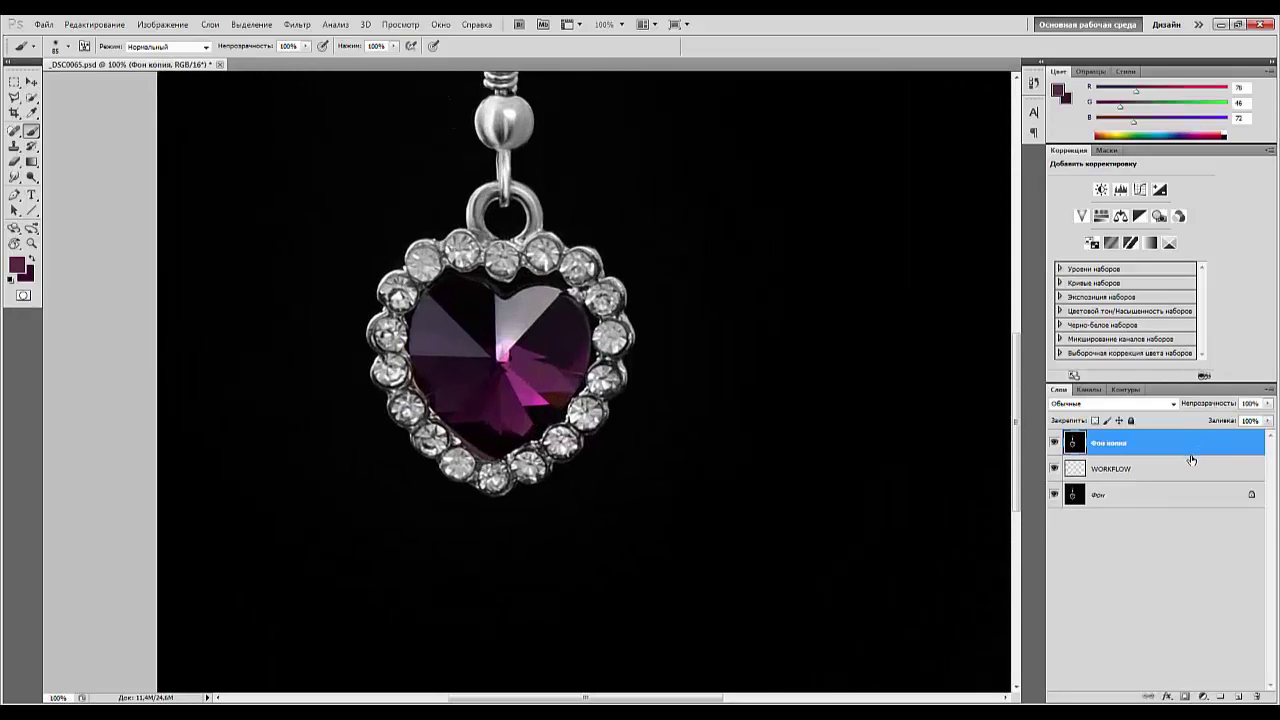
{"action": "key", "text": "ctrl+plus"}
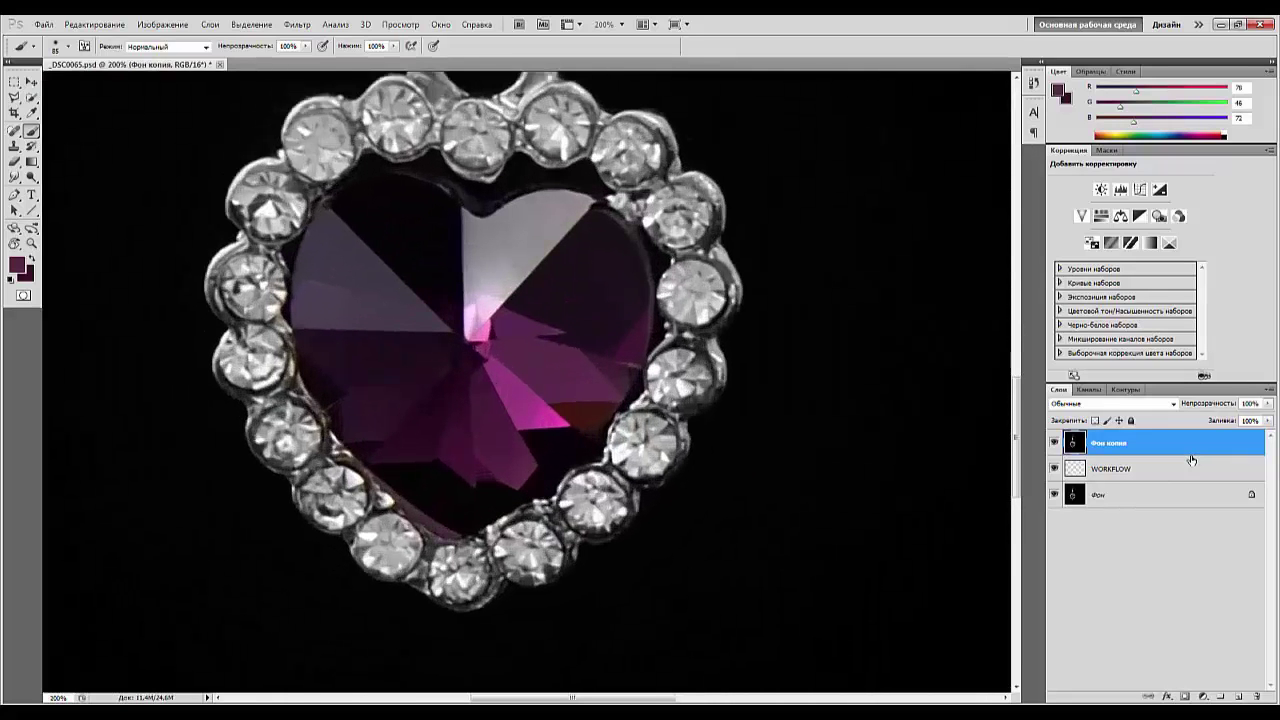
{"action": "key", "text": "ctrl+minus"}
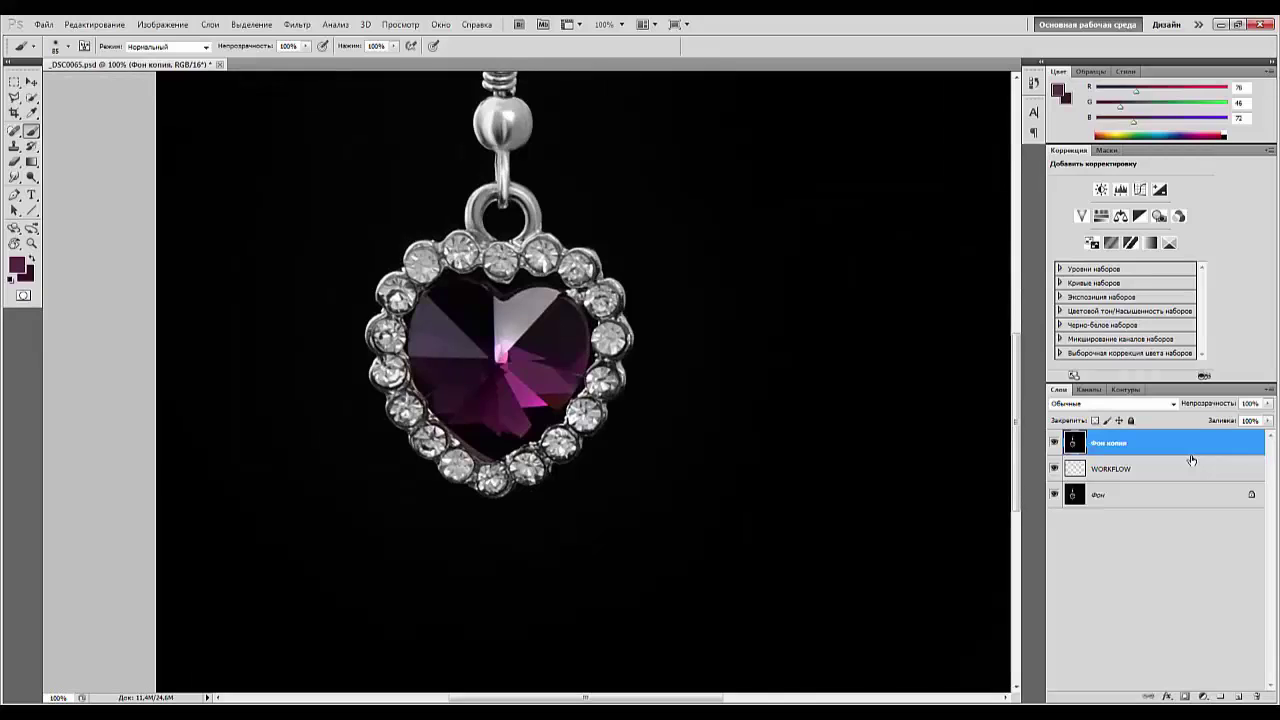
{"action": "key", "text": "ctrl+plus"}
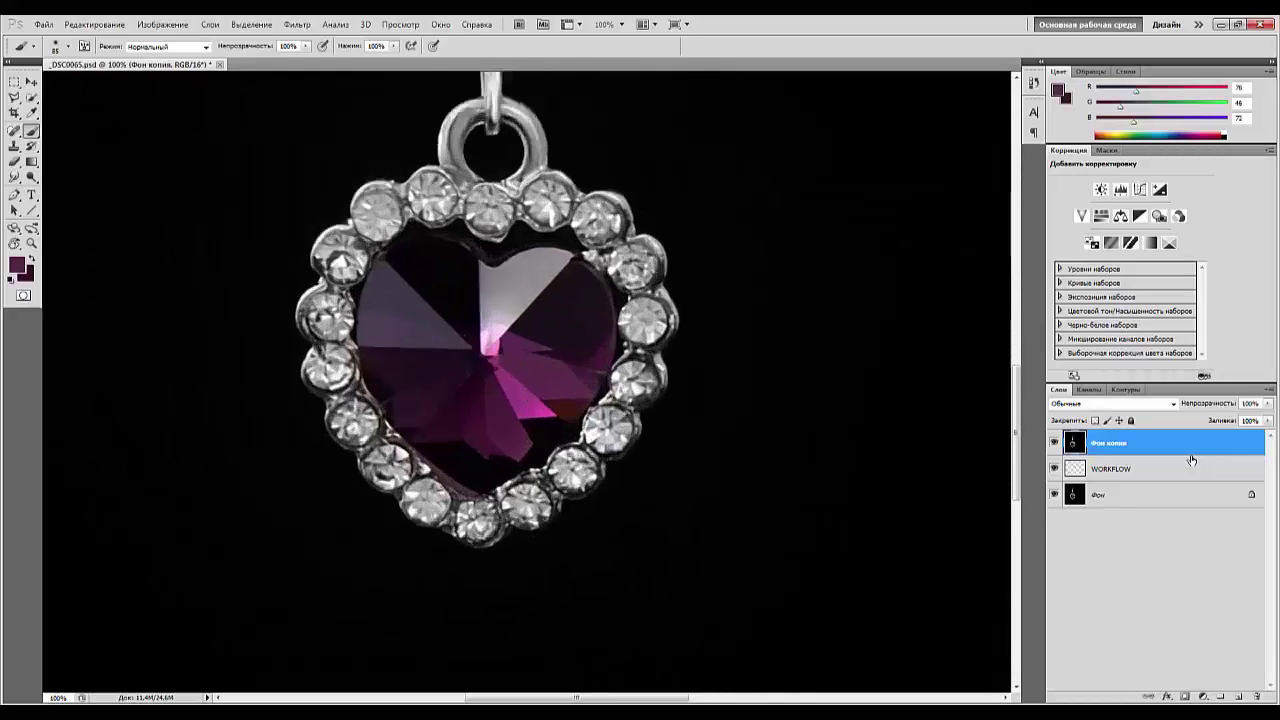
{"action": "left_click_drag", "start_coordinate": [434, 287], "coordinate": [485, 448]}
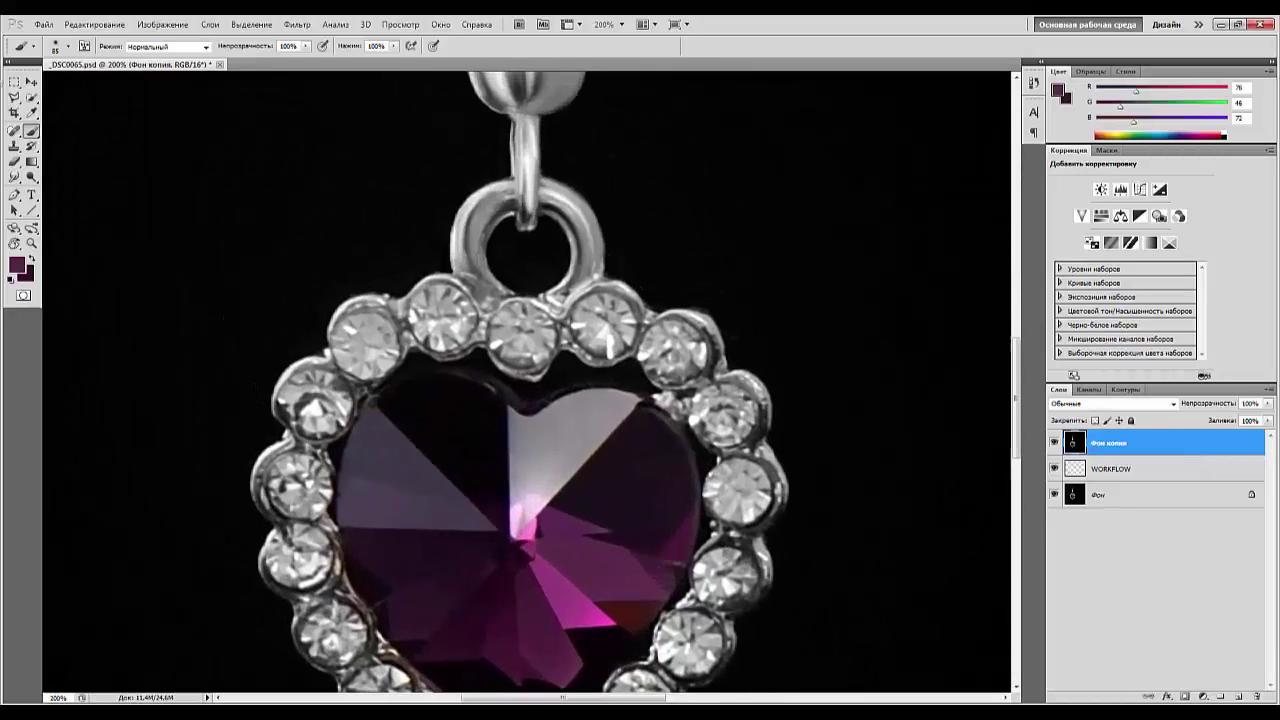
{"action": "left_click", "coordinate": [14, 81]}
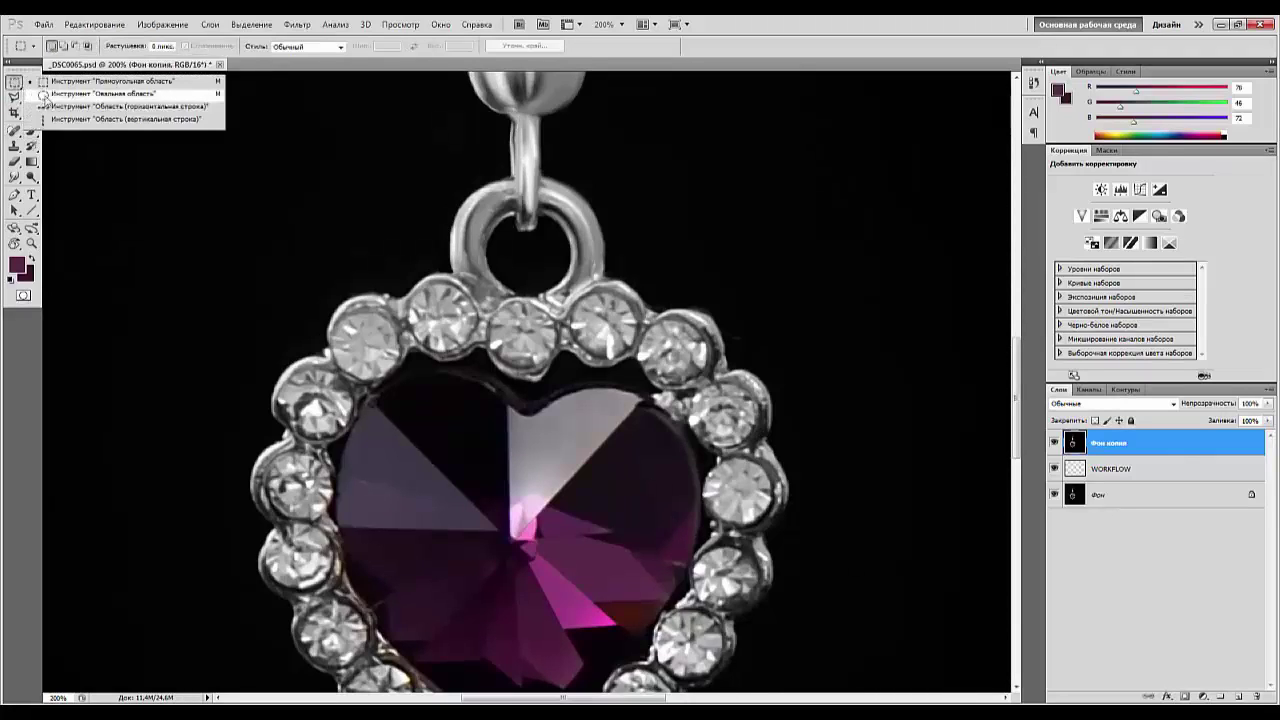
{"action": "left_click", "coordinate": [60, 93]}
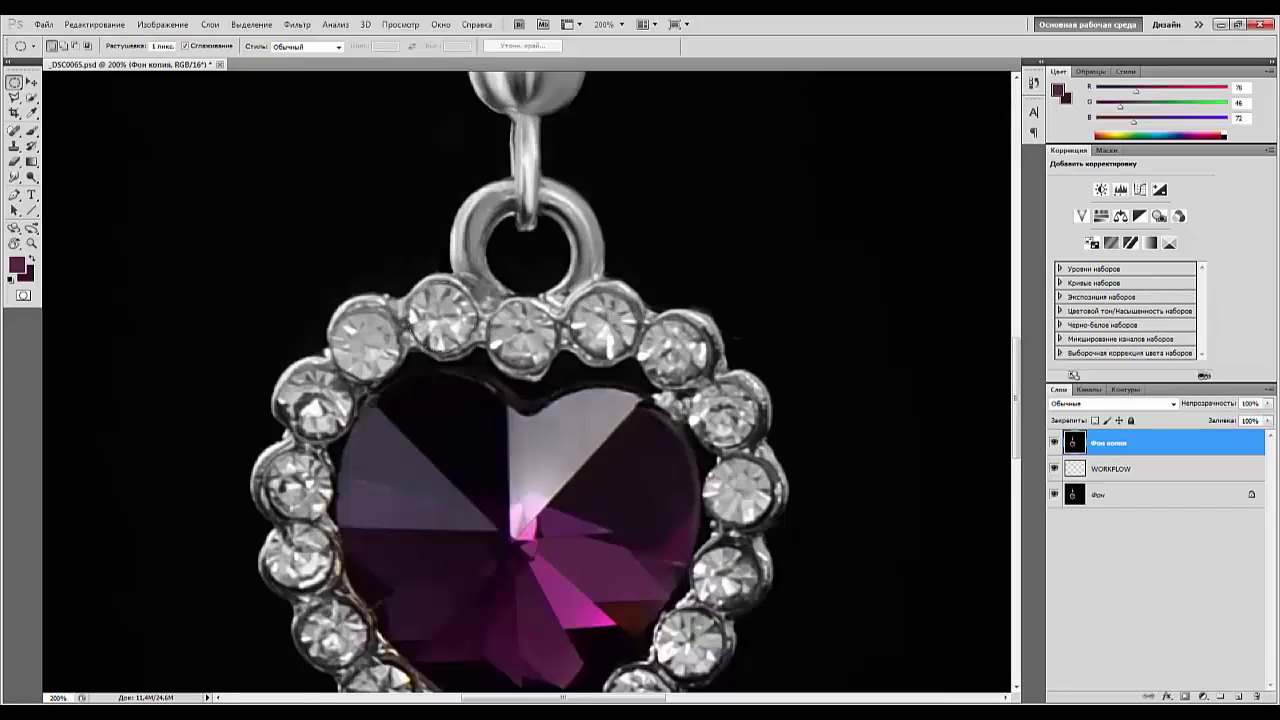
{"action": "left_click_drag", "start_coordinate": [406, 281], "coordinate": [478, 352]}
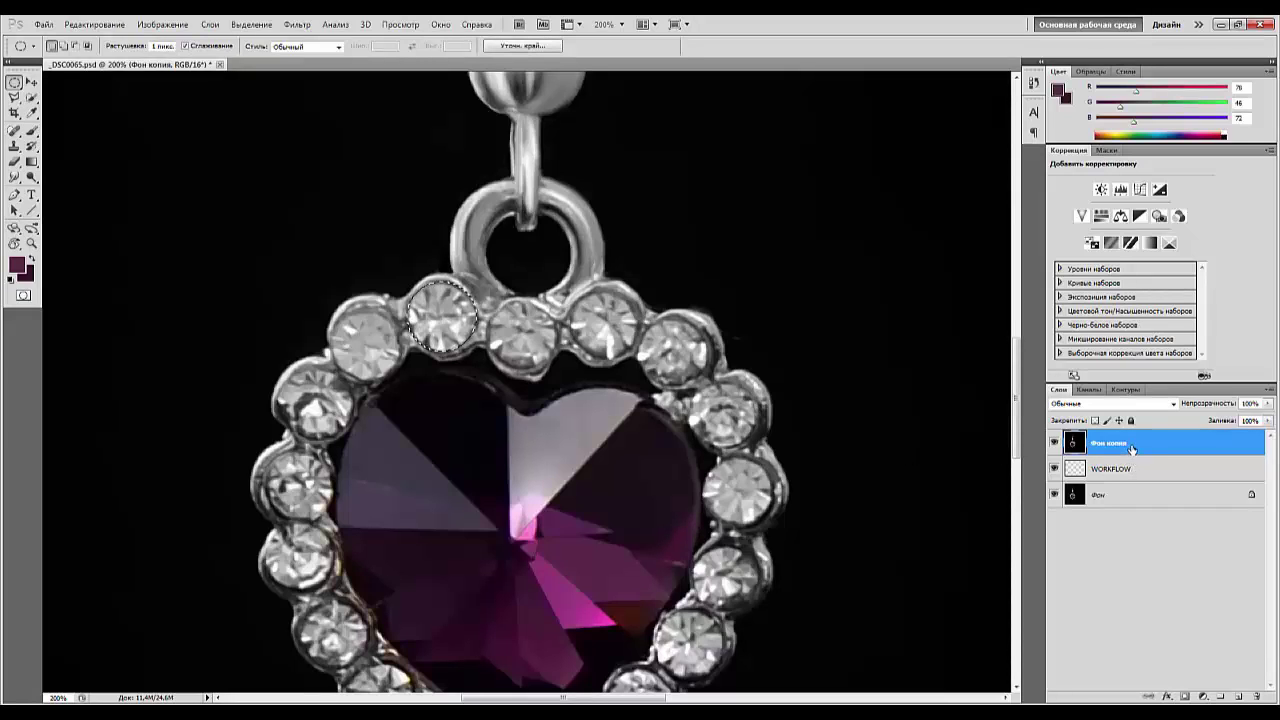
{"action": "key", "text": "ctrl+j"}
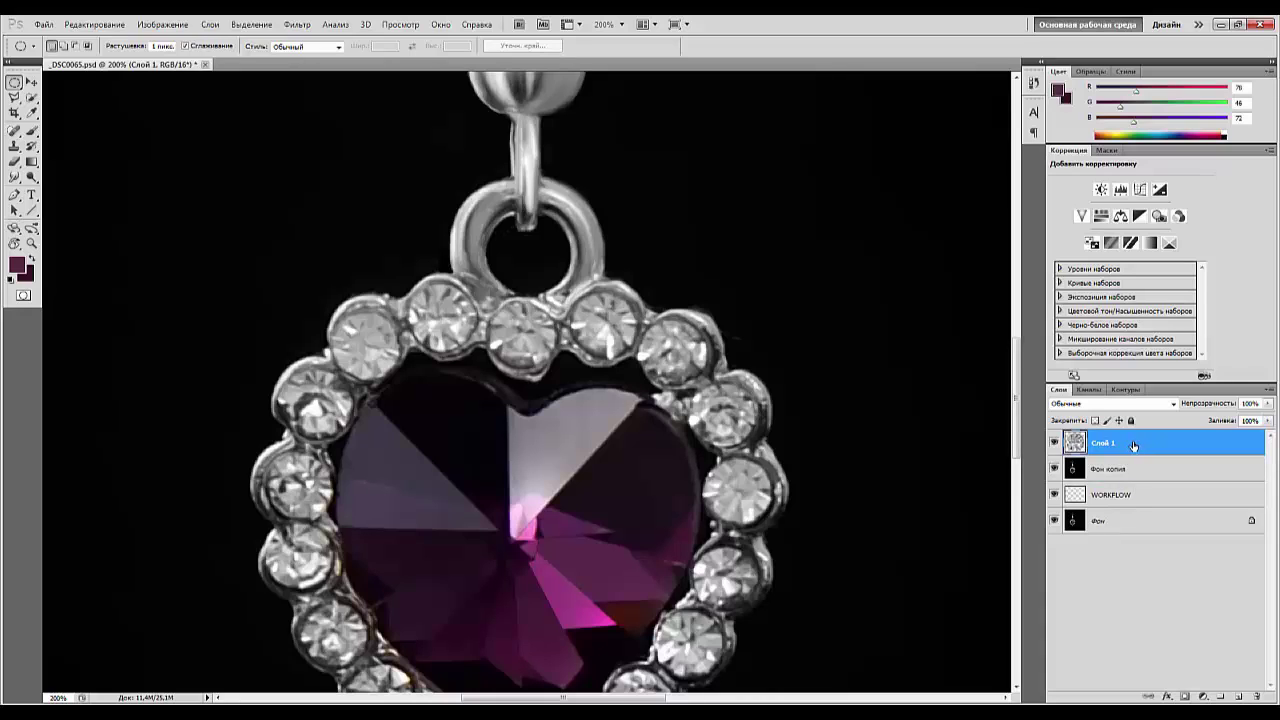
Add a clipped Levels adjustment to the copied stone with input levels of 49, 0.86 and 213.
{"action": "left_click", "coordinate": [1120, 189]}
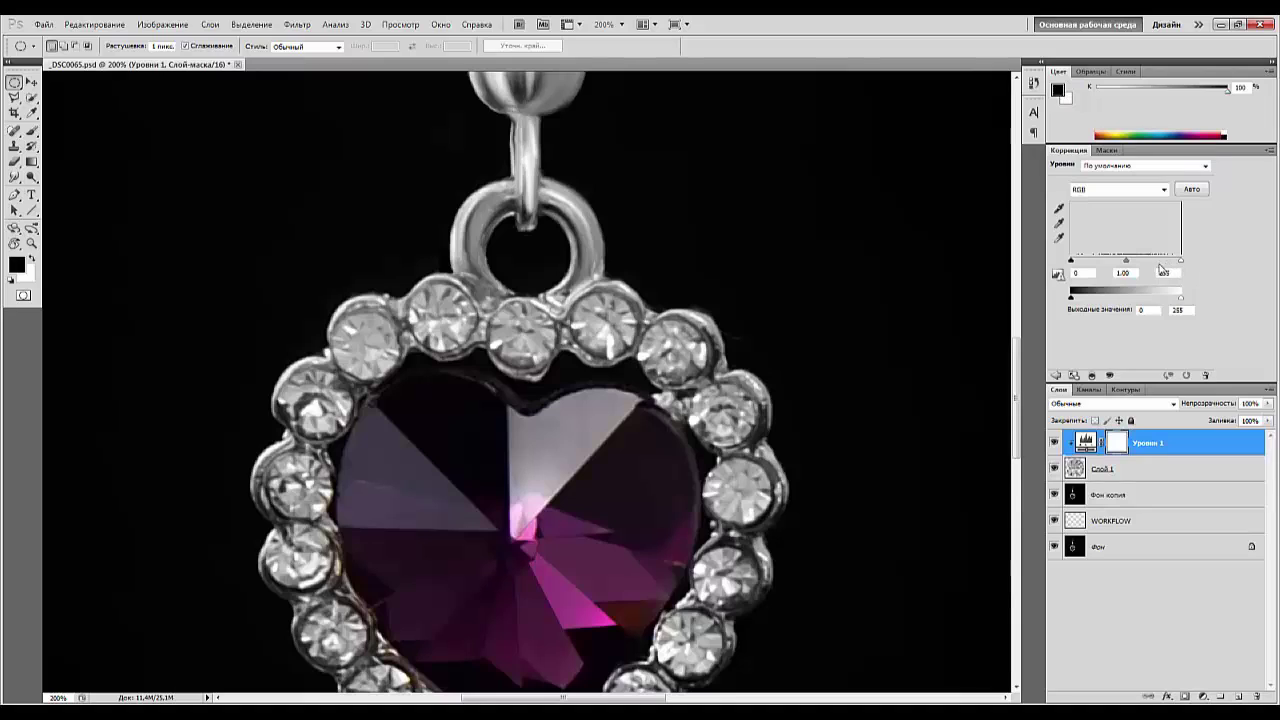
{"action": "left_click_drag", "start_coordinate": [1178, 265], "coordinate": [1163, 265]}
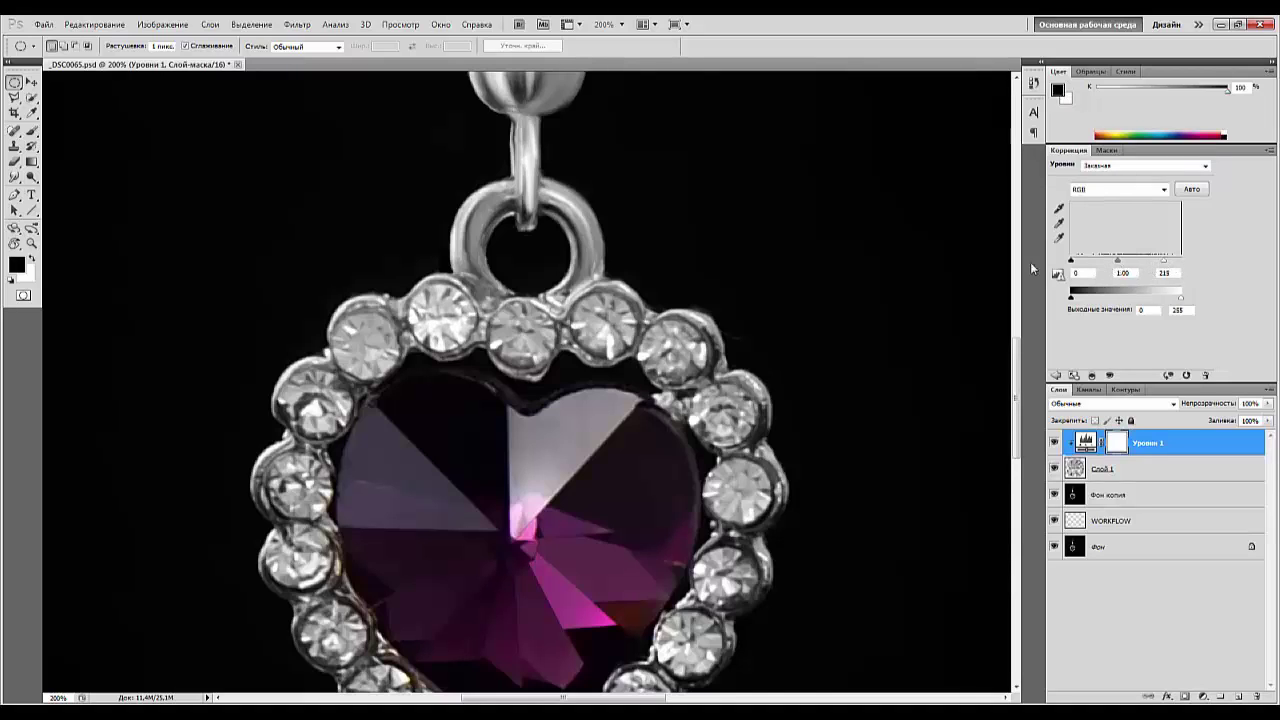
{"action": "left_click_drag", "start_coordinate": [1071, 261], "coordinate": [1163, 264]}
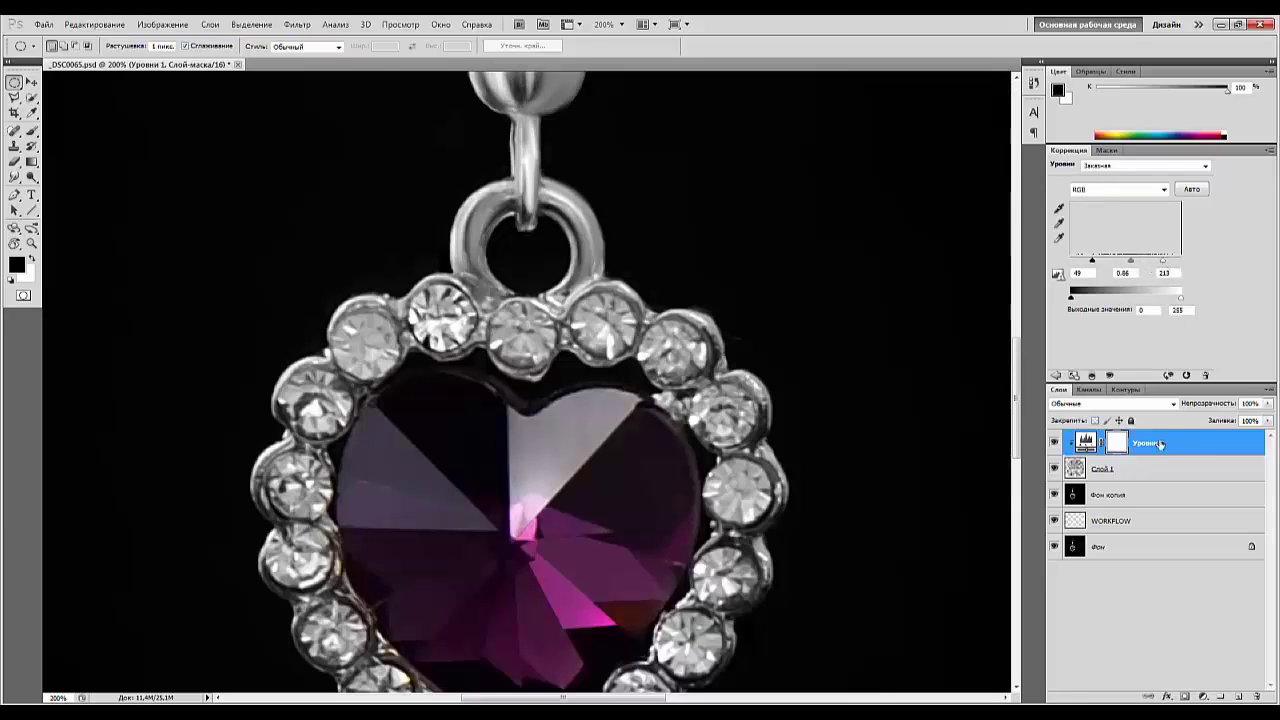
Merge the clipped Levels adjustment into the copied stone layer.
{"action": "left_click", "coordinate": [1160, 443]}
{"action": "key", "text": "Delete"}
{"action": "key", "text": "ctrl+0"}
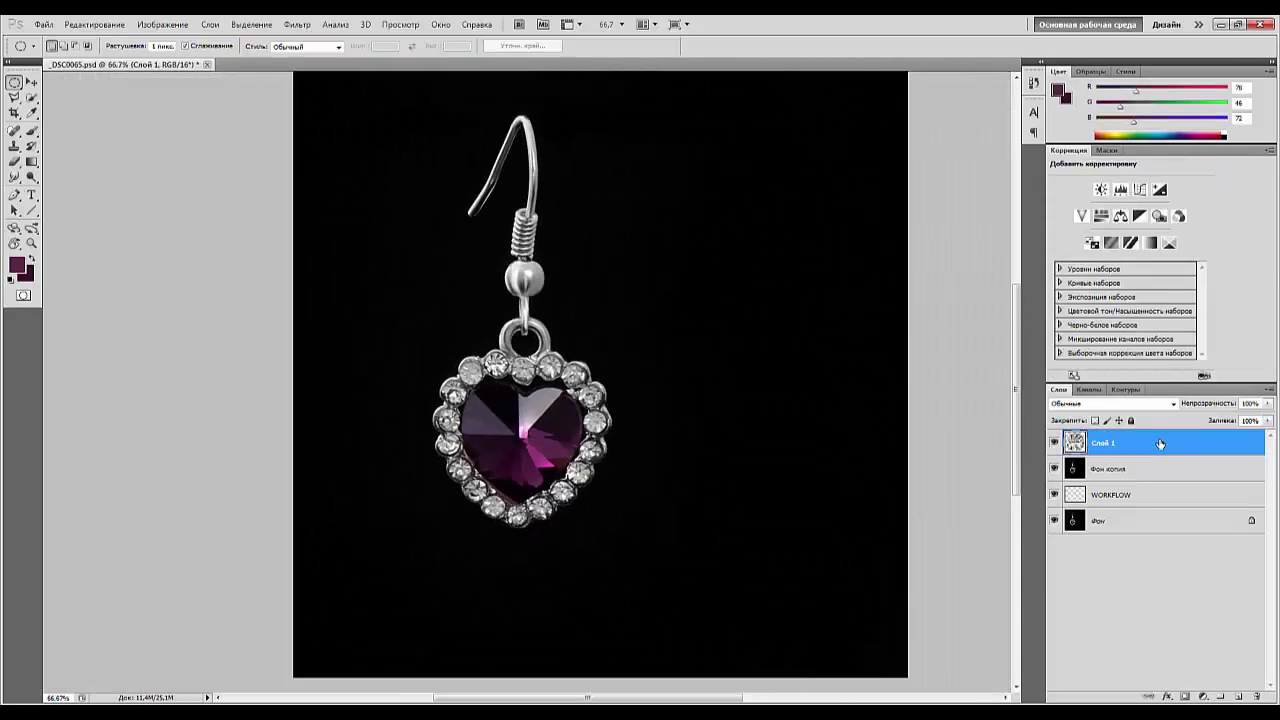
Duplicate the brightened stone repeatedly and place the copies over the dull stones along the heart's top and right side.
{"action": "key", "text": "ctrl+plus"}
{"action": "key", "text": "ctrl+plus"}
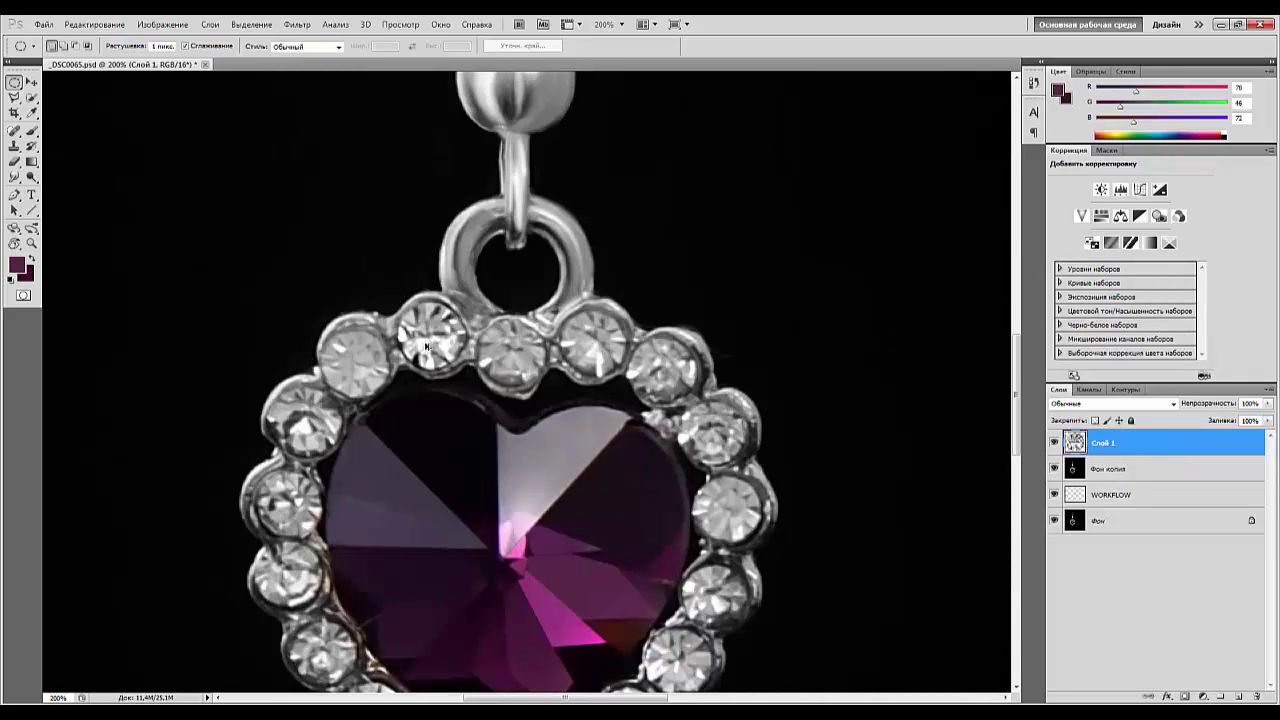
{"action": "key", "text": "ctrl+j"}
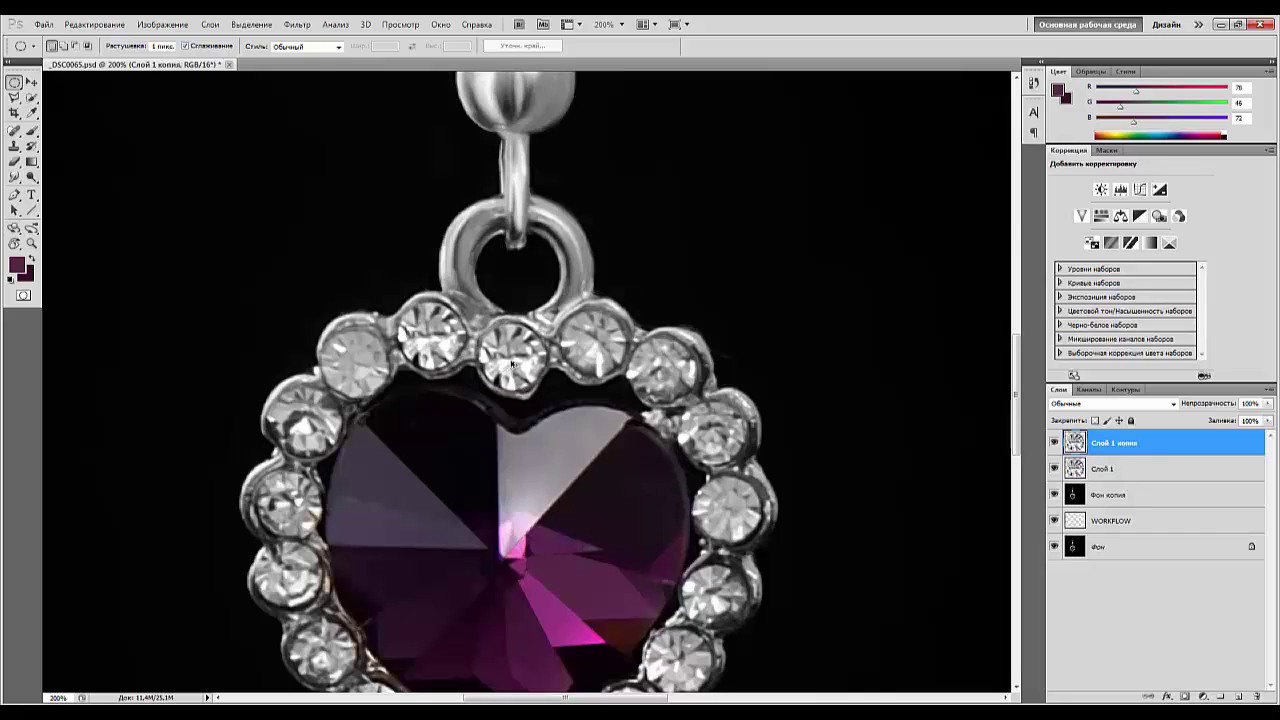
{"action": "key", "text": "ctrl+j"}
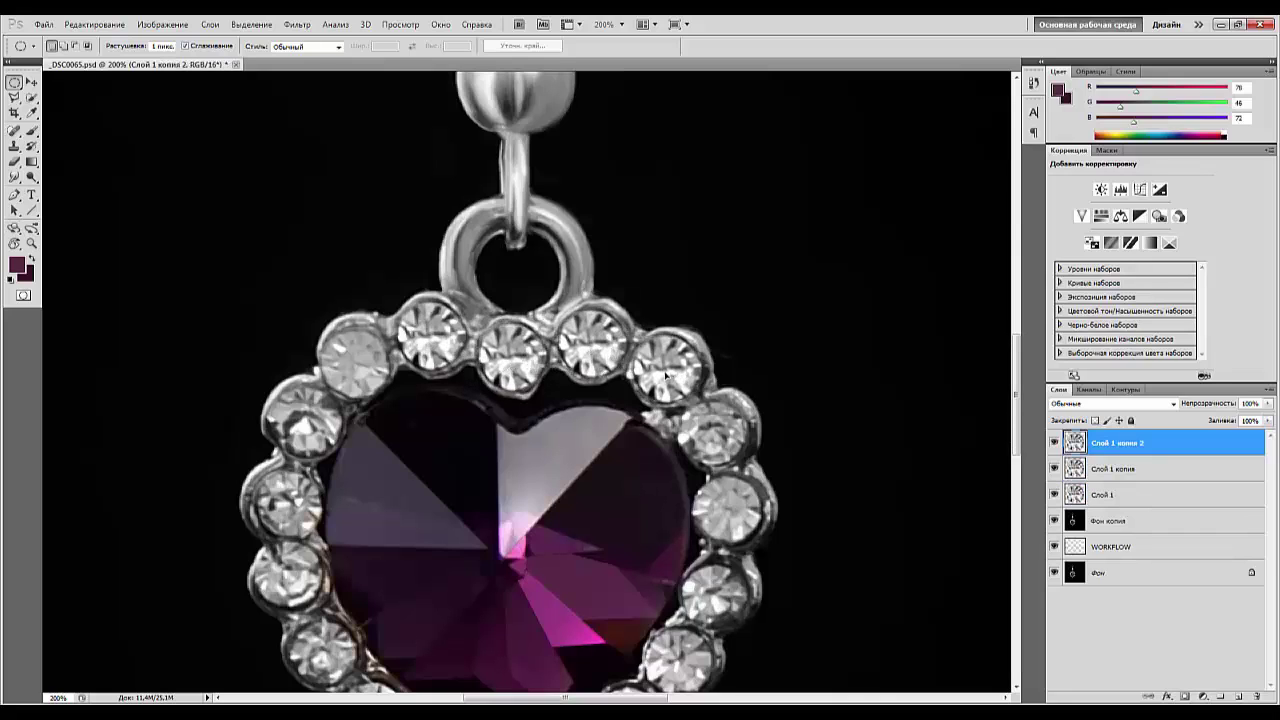
{"action": "key", "text": "ctrl+j"}
{"action": "left_click_drag", "start_coordinate": [665, 375], "coordinate": [693, 420]}
{"action": "left_click_drag", "start_coordinate": [709, 437], "coordinate": [716, 592]}
{"action": "key", "text": "ctrl+j"}
{"action": "key", "text": "ctrl+j"}
{"action": "key", "text": "ctrl+j"}
Continue duplicating the bright stone and place the copies over the remaining stones along the heart's bottom tip and left side.
{"action": "key", "text": "ctrl+0"}
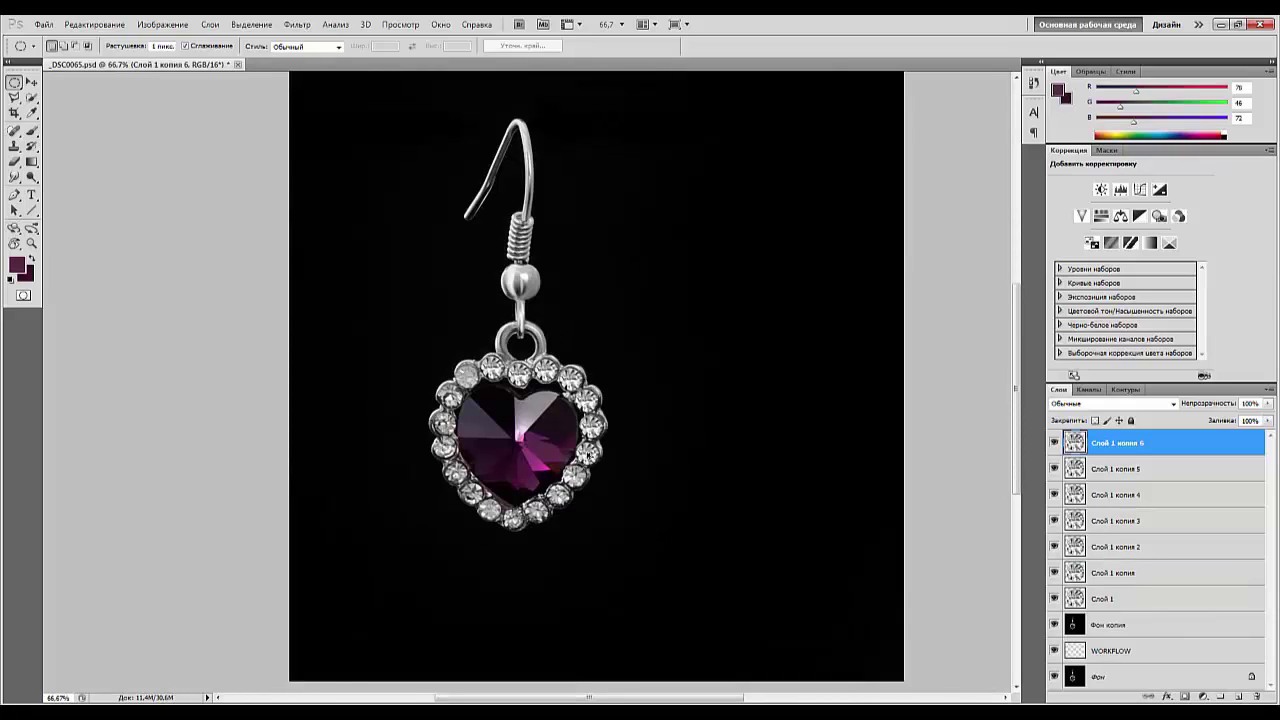
{"action": "key", "text": "ctrl+j"}
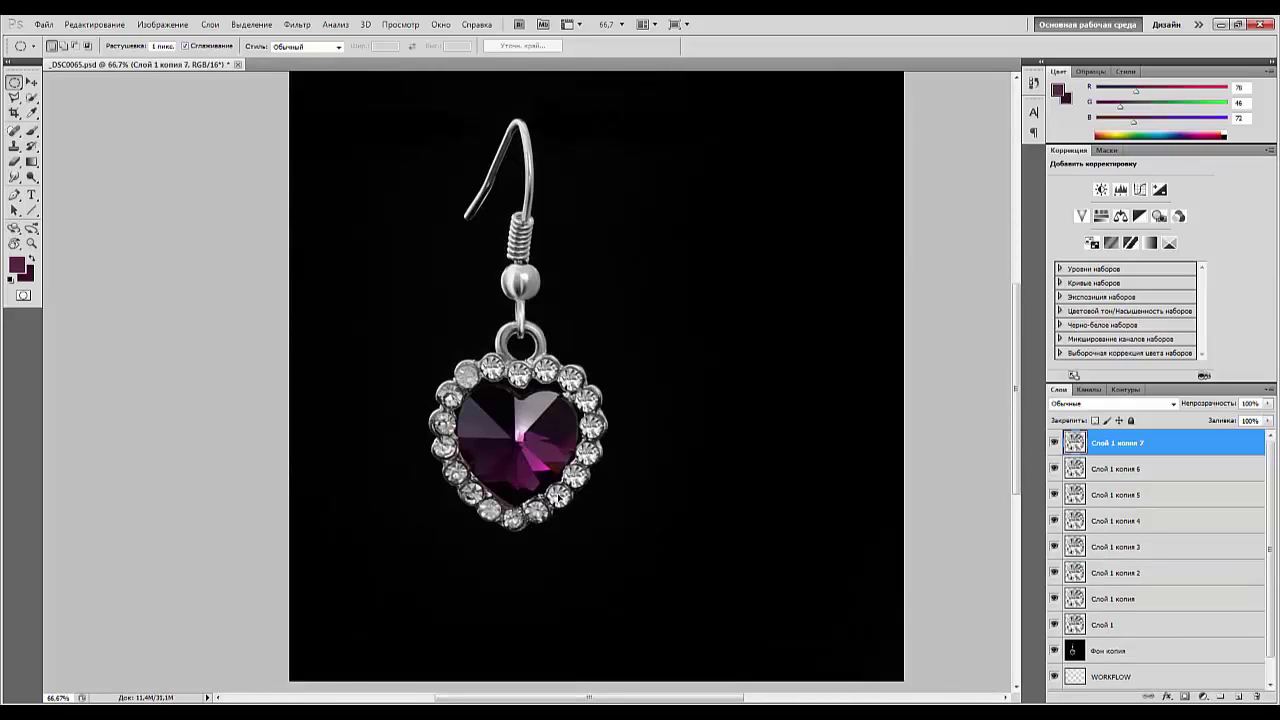
{"action": "key", "text": "ctrl+j"}
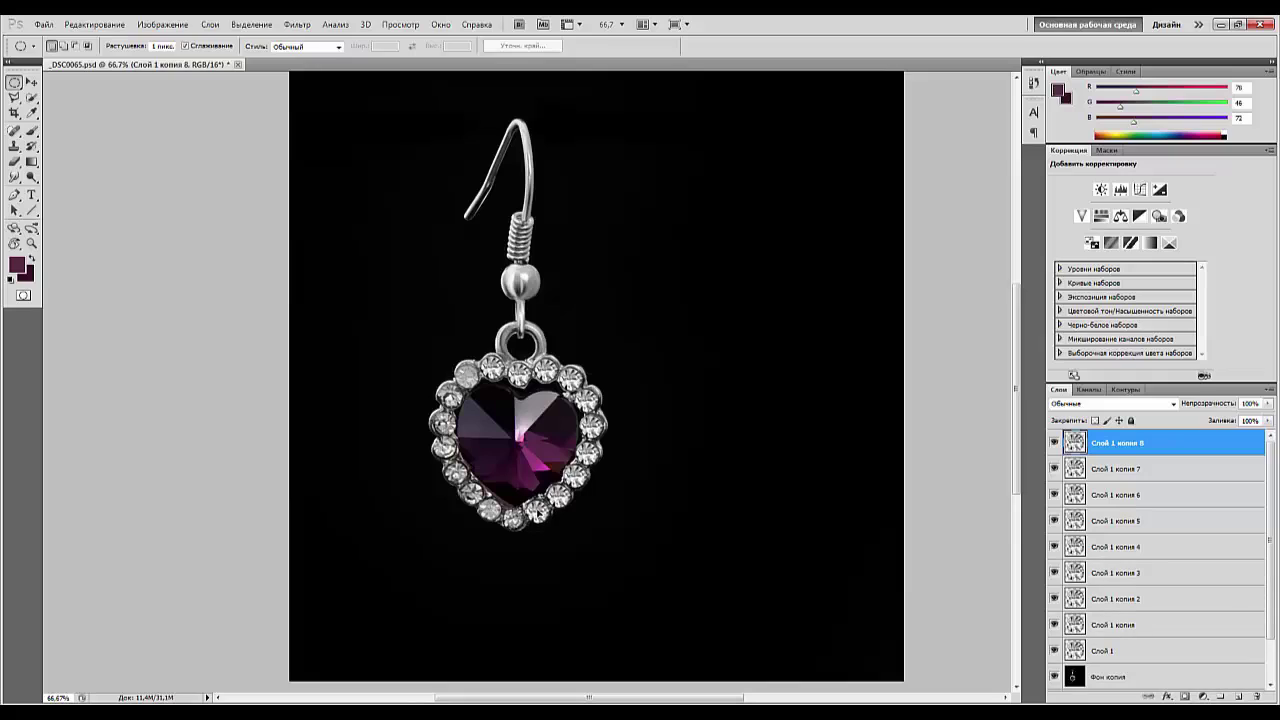
{"action": "key", "text": "ctrl+j"}
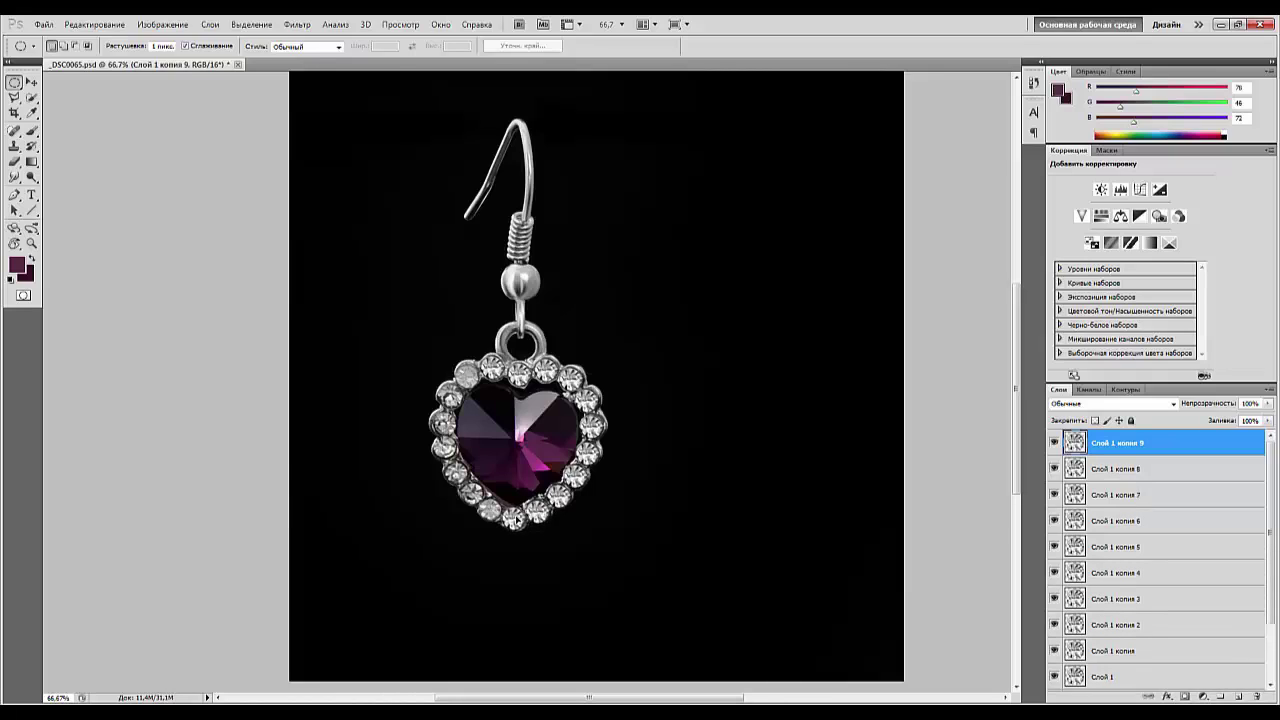
{"action": "key", "text": "ctrl+j"}
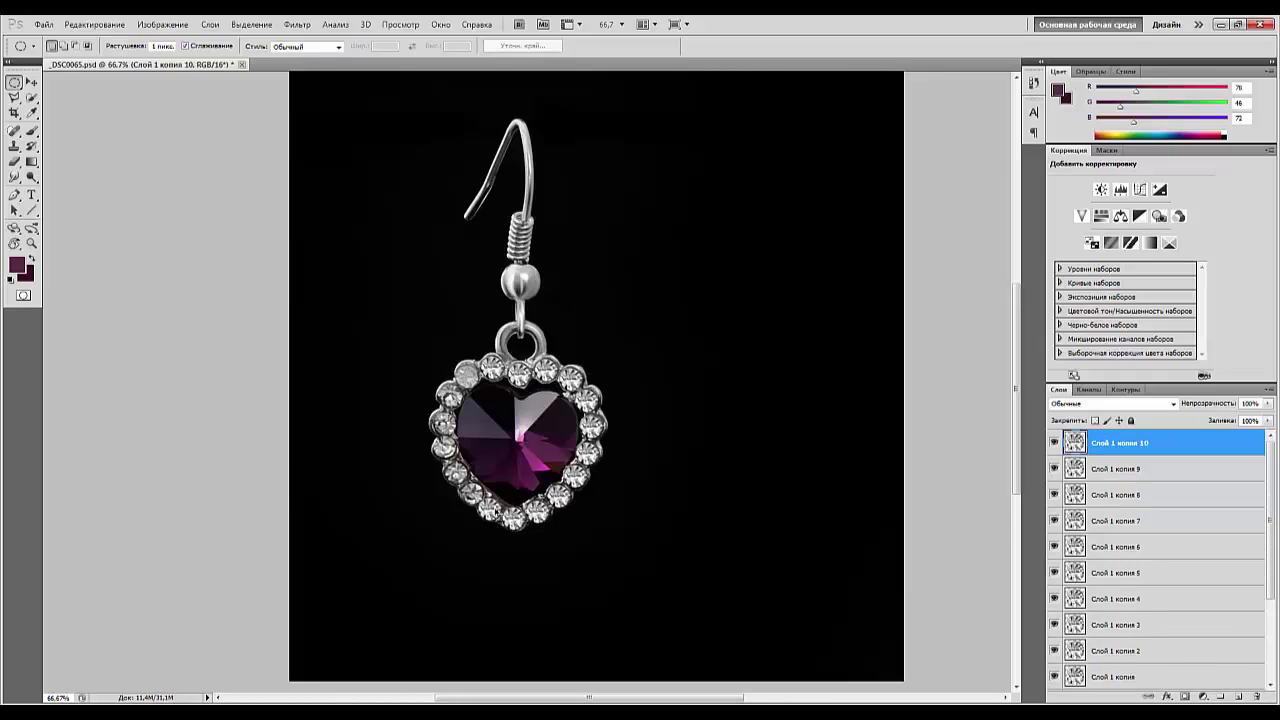
{"action": "key", "text": "ctrl+j"}
{"action": "key", "text": "ctrl+j"}
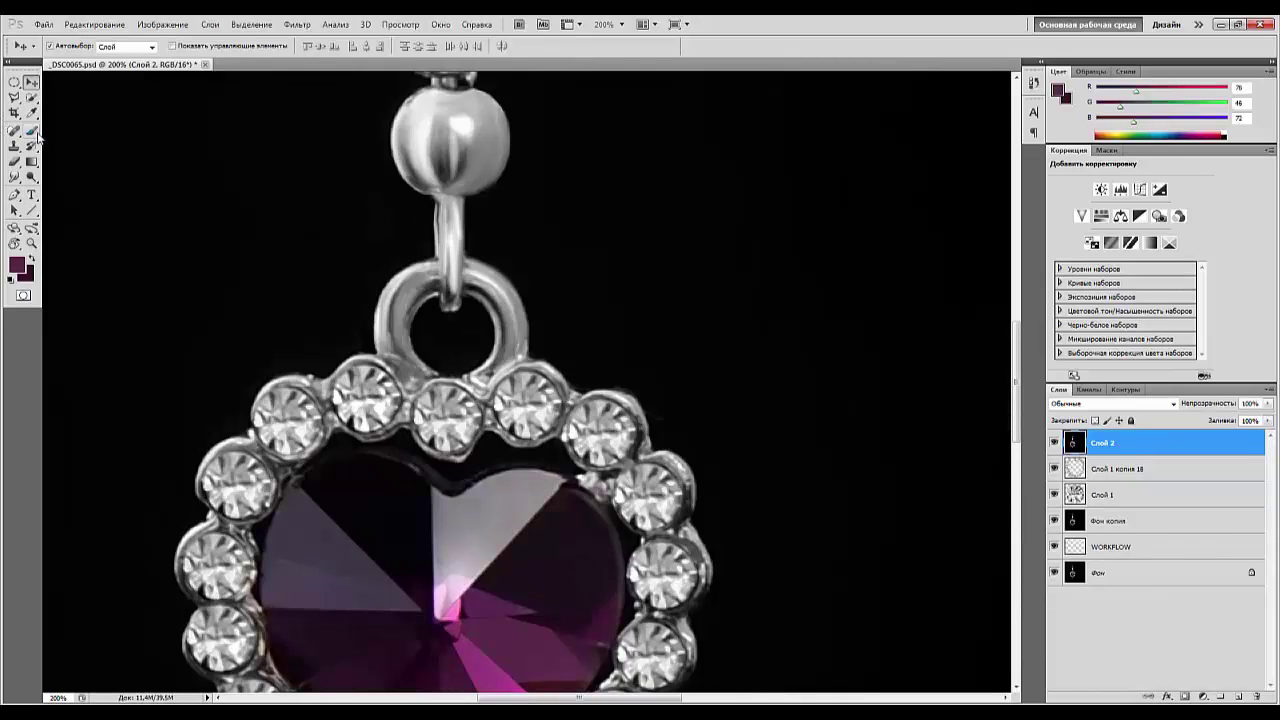
Reset the colours to default and clean up the dark areas around the stone settings with a soft 11-pixel black brush.
{"action": "left_click", "coordinate": [32, 131]}
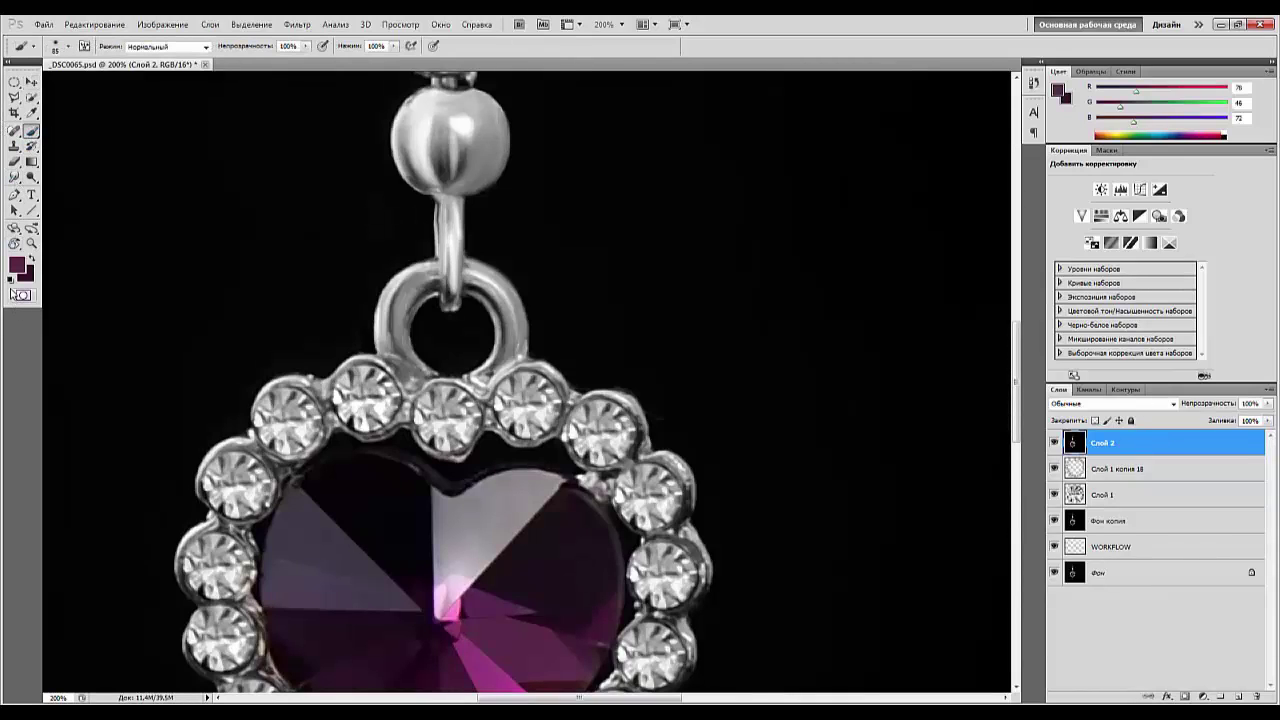
{"action": "left_click", "coordinate": [12, 278]}
{"action": "right_click", "coordinate": [505, 470]}
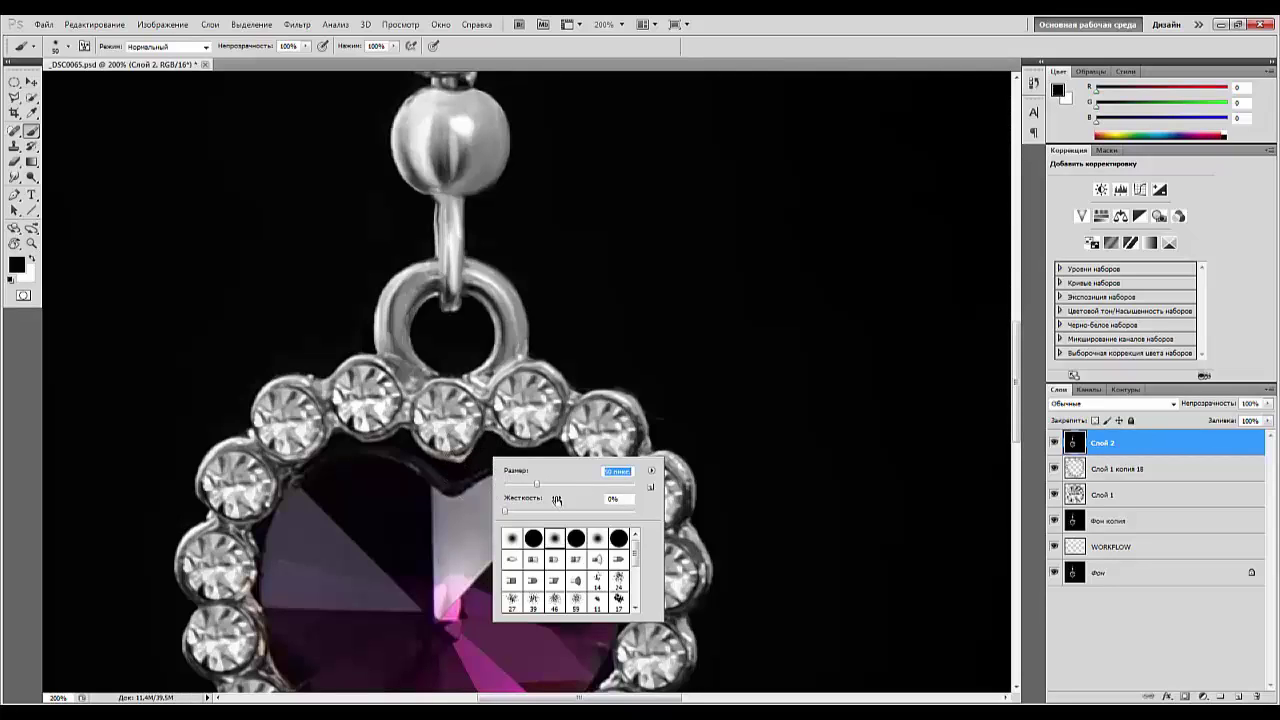
{"action": "left_click_drag", "start_coordinate": [535, 486], "coordinate": [516, 486]}
{"action": "key", "text": "Return"}
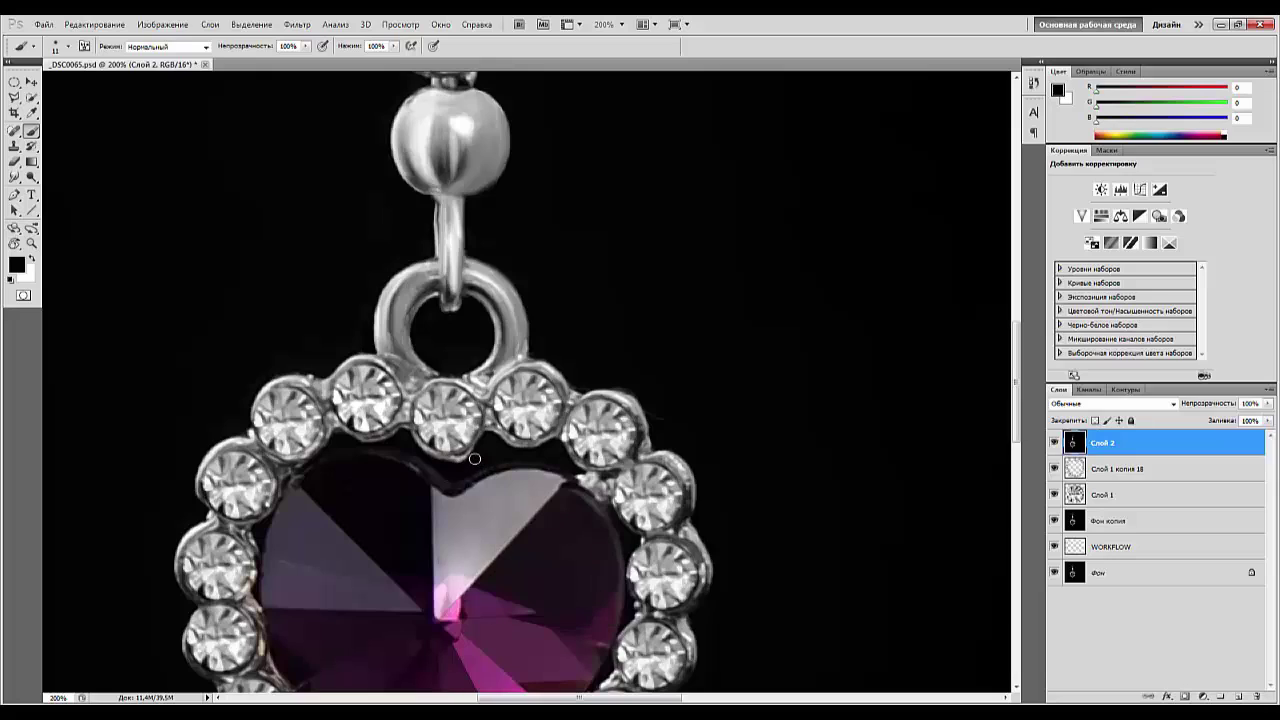
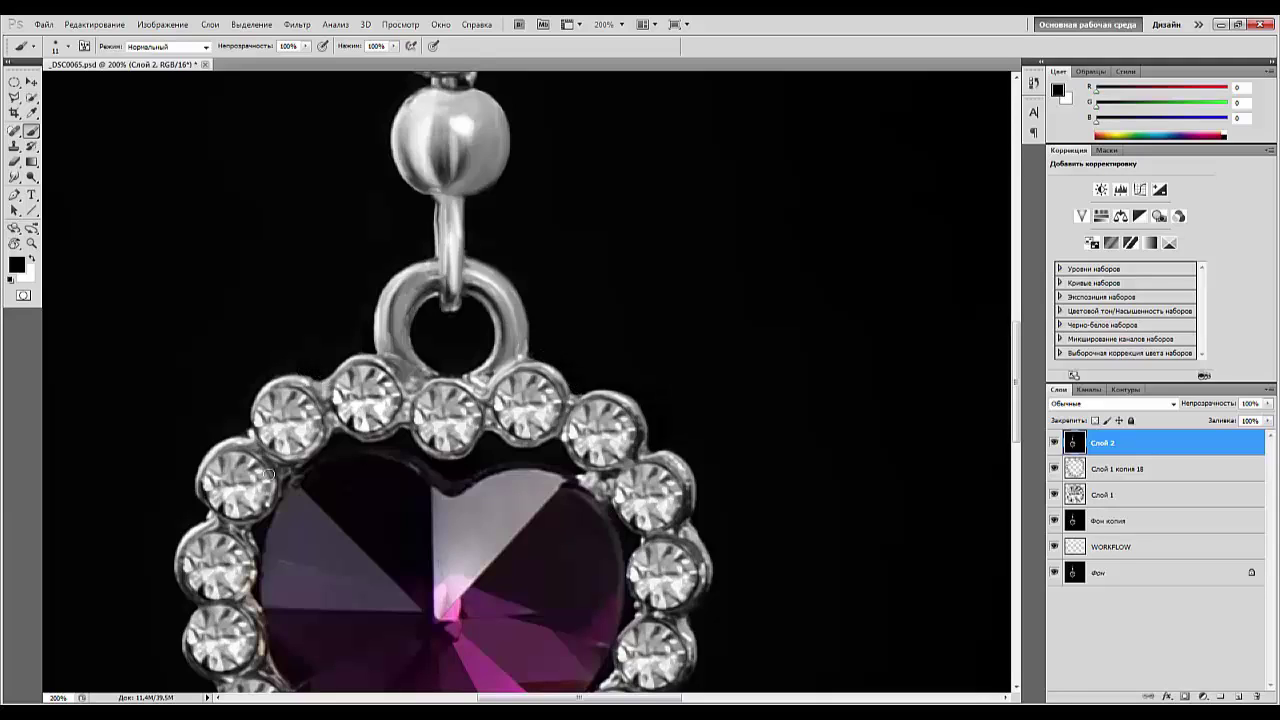
{"action": "left_click_drag", "start_coordinate": [490, 600], "coordinate": [501, 231]}
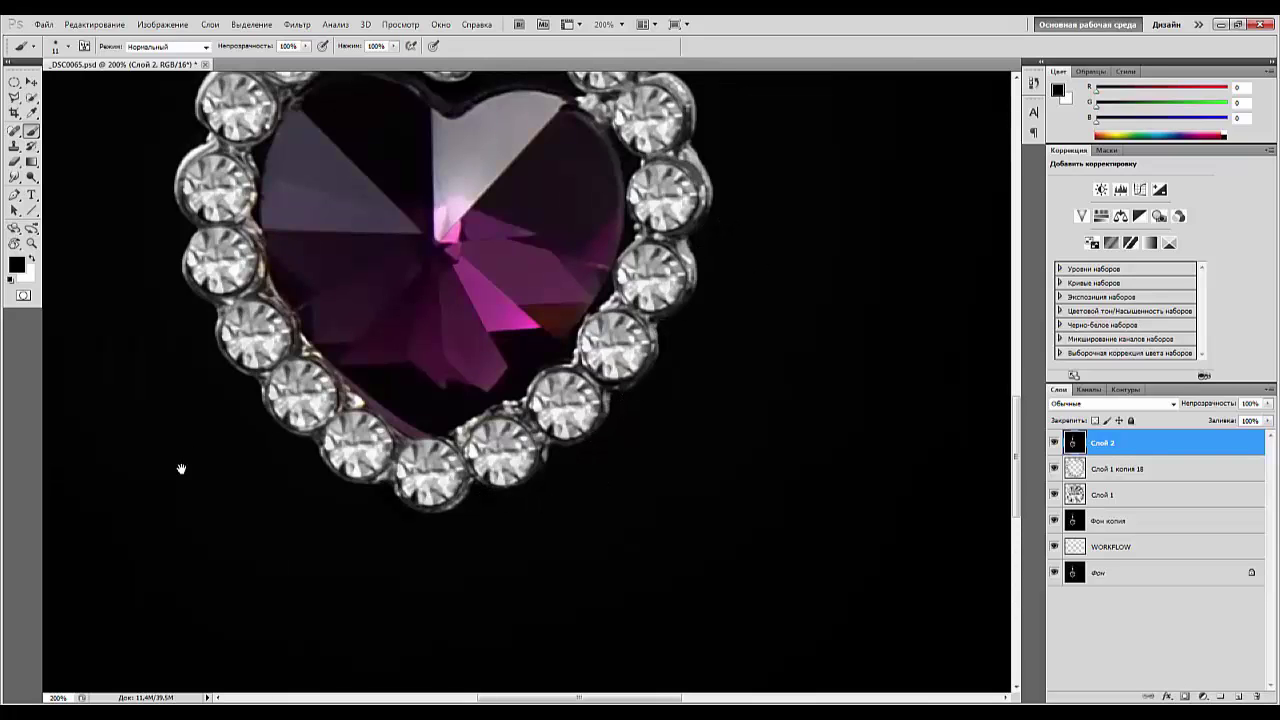
{"action": "mouse_move", "coordinate": [181, 469]}
{"action": "left_mouse_down"}
{"action": "mouse_move", "coordinate": [320, 640]}
{"action": "mouse_move", "coordinate": [346, 586]}
{"action": "mouse_move", "coordinate": [362, 598]}
{"action": "left_mouse_up"}
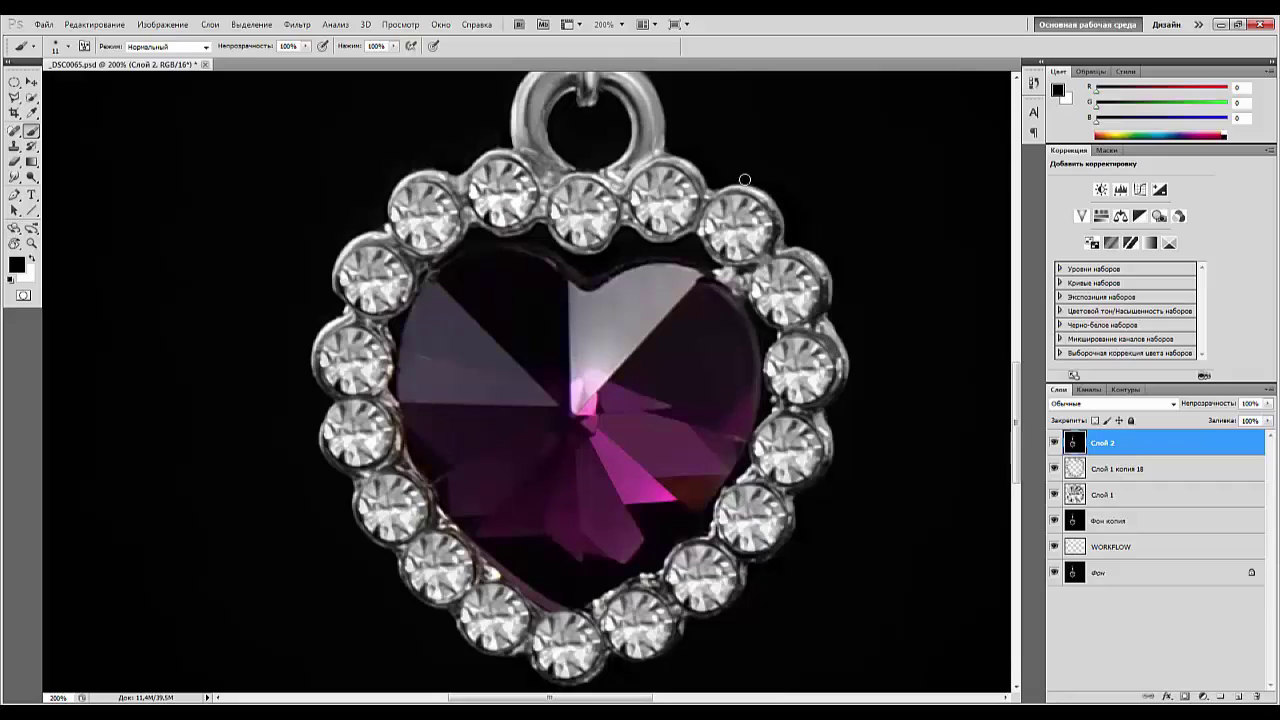
Rotate the canvas view and smooth the metal rims around the stones with the Smudge tool in Lighten mode.
{"action": "left_click", "coordinate": [15, 177]}
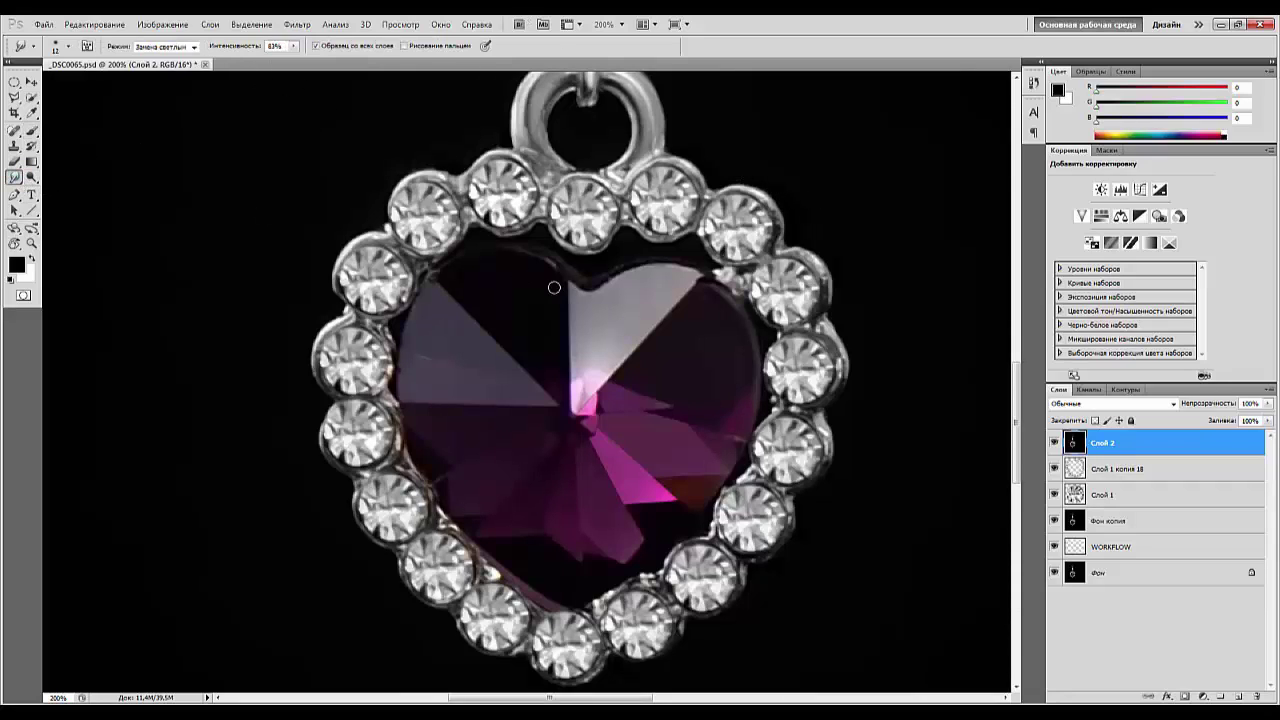
{"action": "left_click_drag", "start_coordinate": [360, 292], "coordinate": [275, 347]}
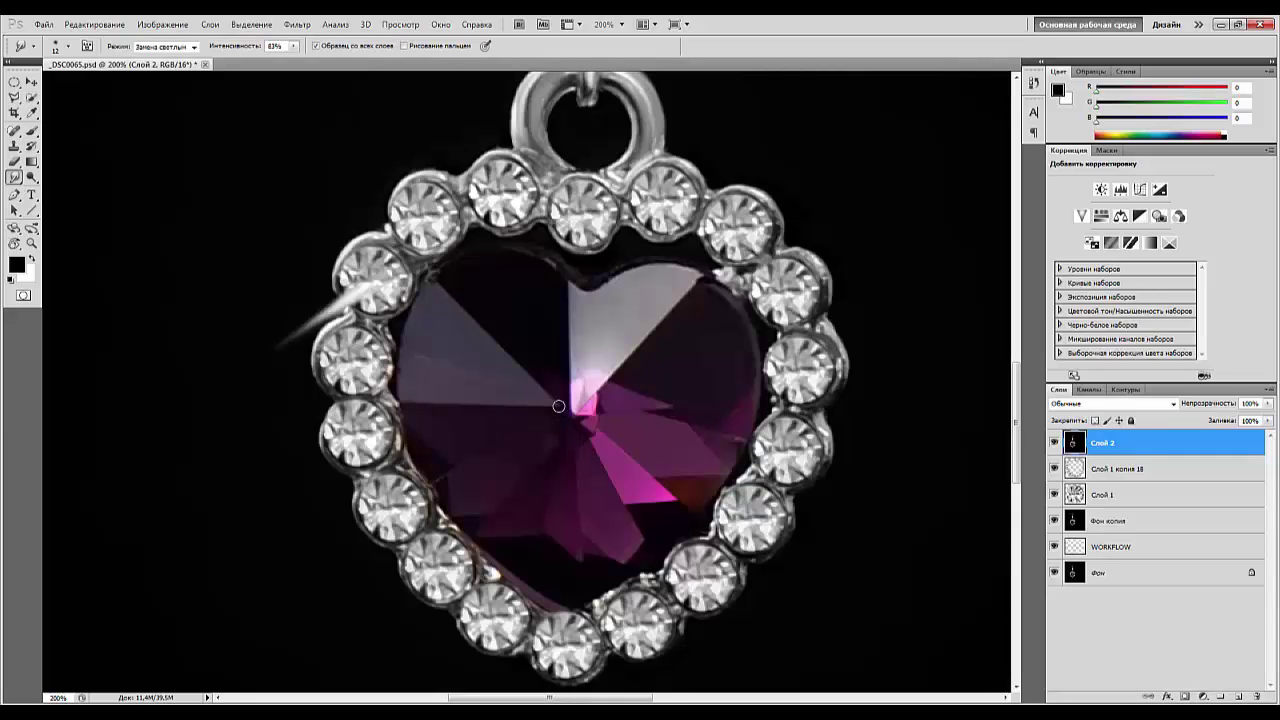
{"action": "key", "text": "ctrl+z"}
{"action": "key", "text": "r"}
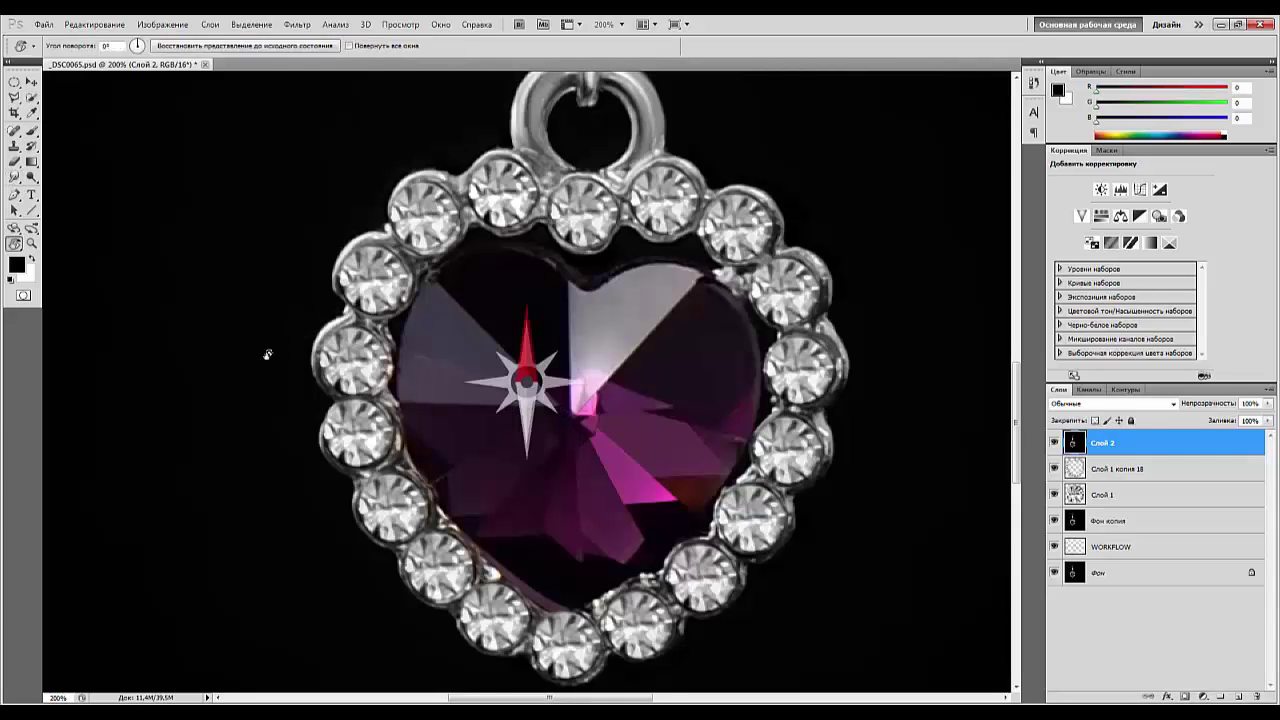
{"action": "mouse_move", "coordinate": [266, 354]}
{"action": "left_mouse_down"}
{"action": "mouse_move", "coordinate": [569, 434]}
{"action": "mouse_move", "coordinate": [573, 387]}
{"action": "left_mouse_up"}
{"action": "left_click_drag", "start_coordinate": [567, 290], "coordinate": [568, 480]}
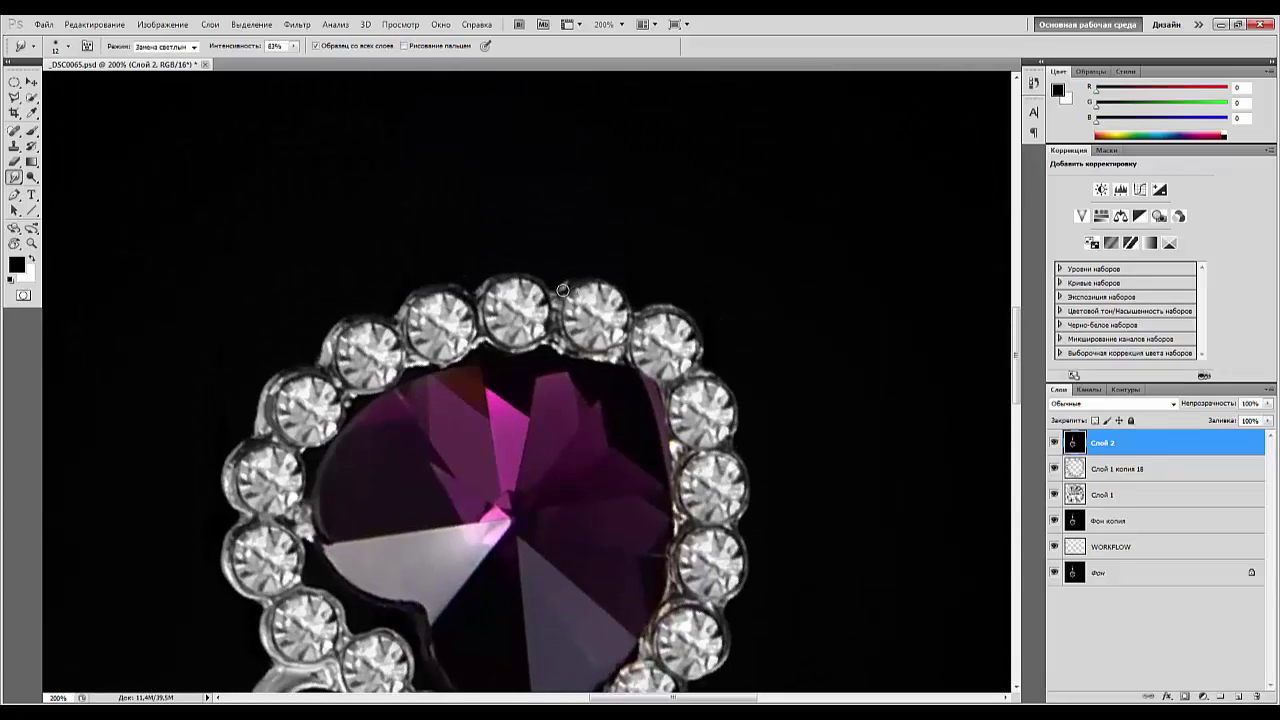
{"action": "left_click_drag", "start_coordinate": [594, 281], "coordinate": [608, 285]}
{"action": "left_click_drag", "start_coordinate": [480, 297], "coordinate": [525, 277]}
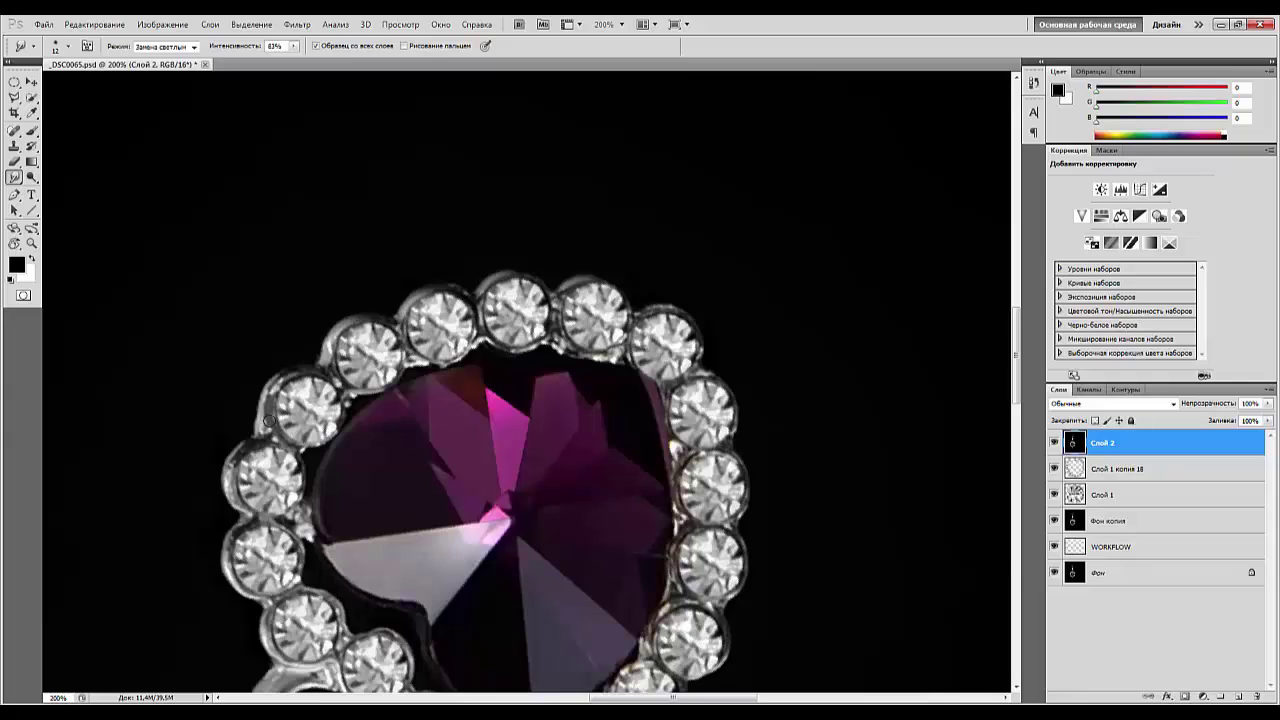
{"action": "left_click_drag", "start_coordinate": [262, 404], "coordinate": [300, 372]}
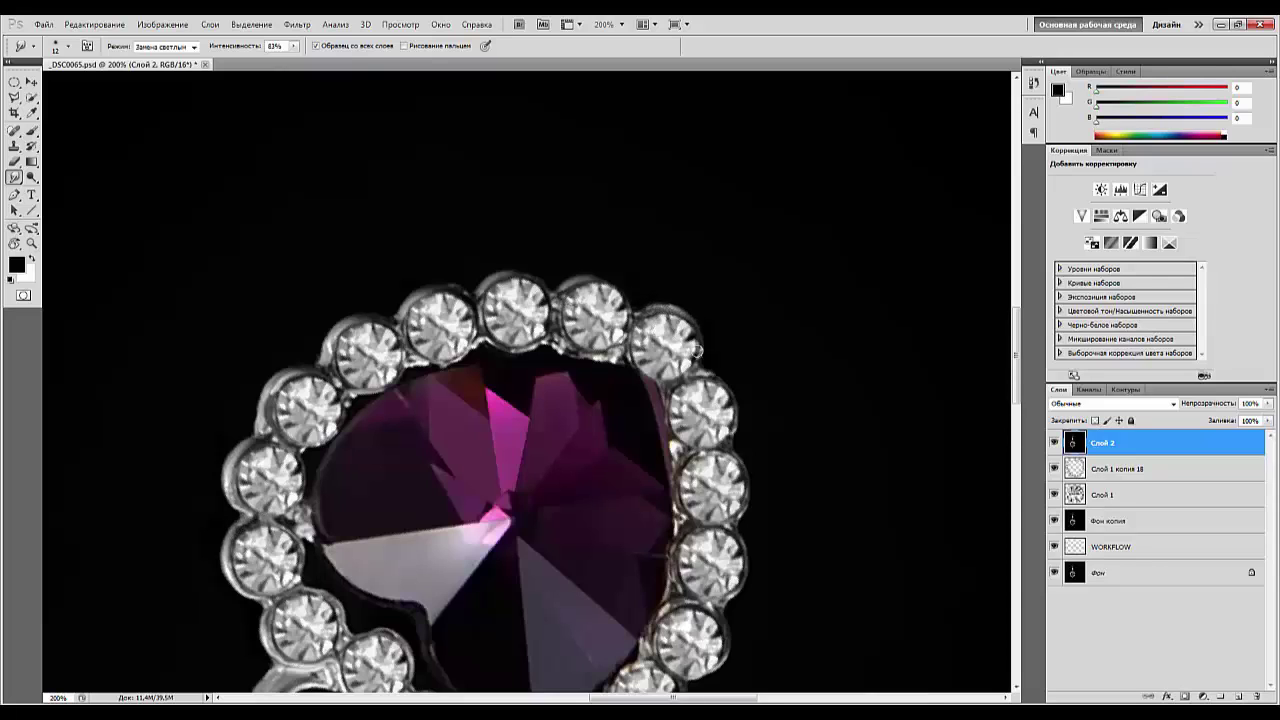
{"action": "left_click_drag", "start_coordinate": [599, 401], "coordinate": [547, 301]}
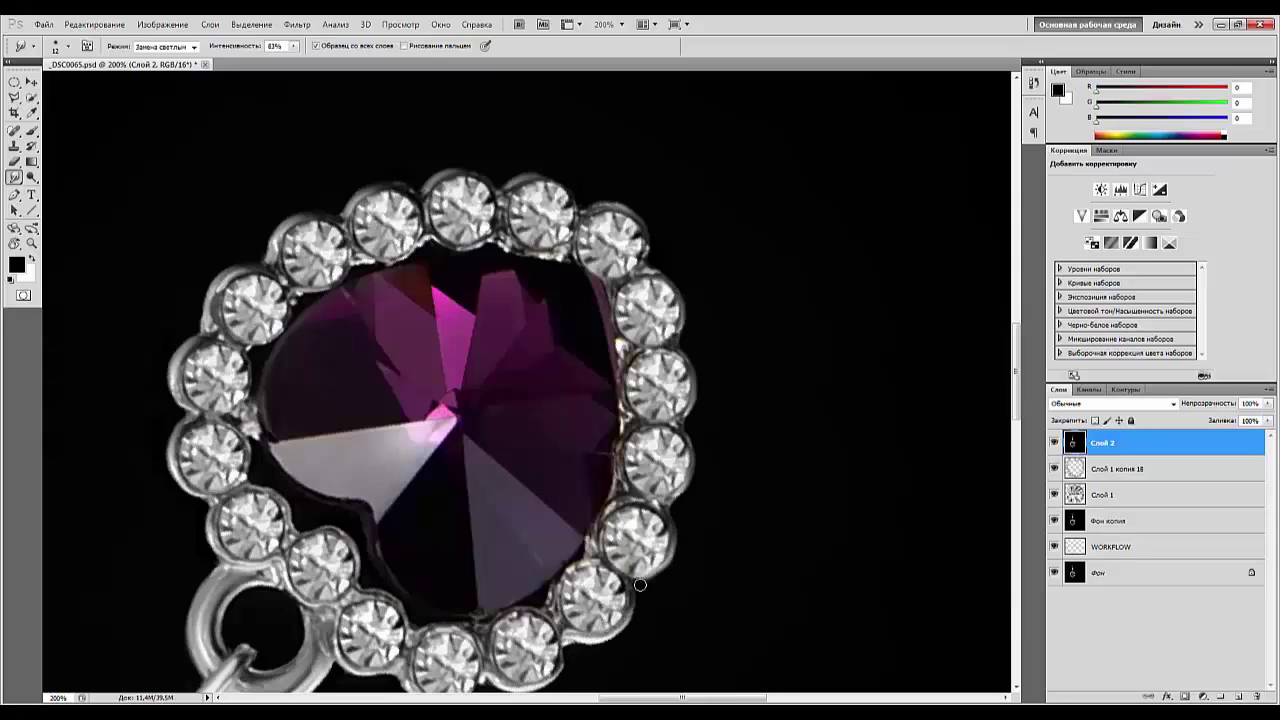
{"action": "left_click_drag", "start_coordinate": [437, 617], "coordinate": [433, 545]}
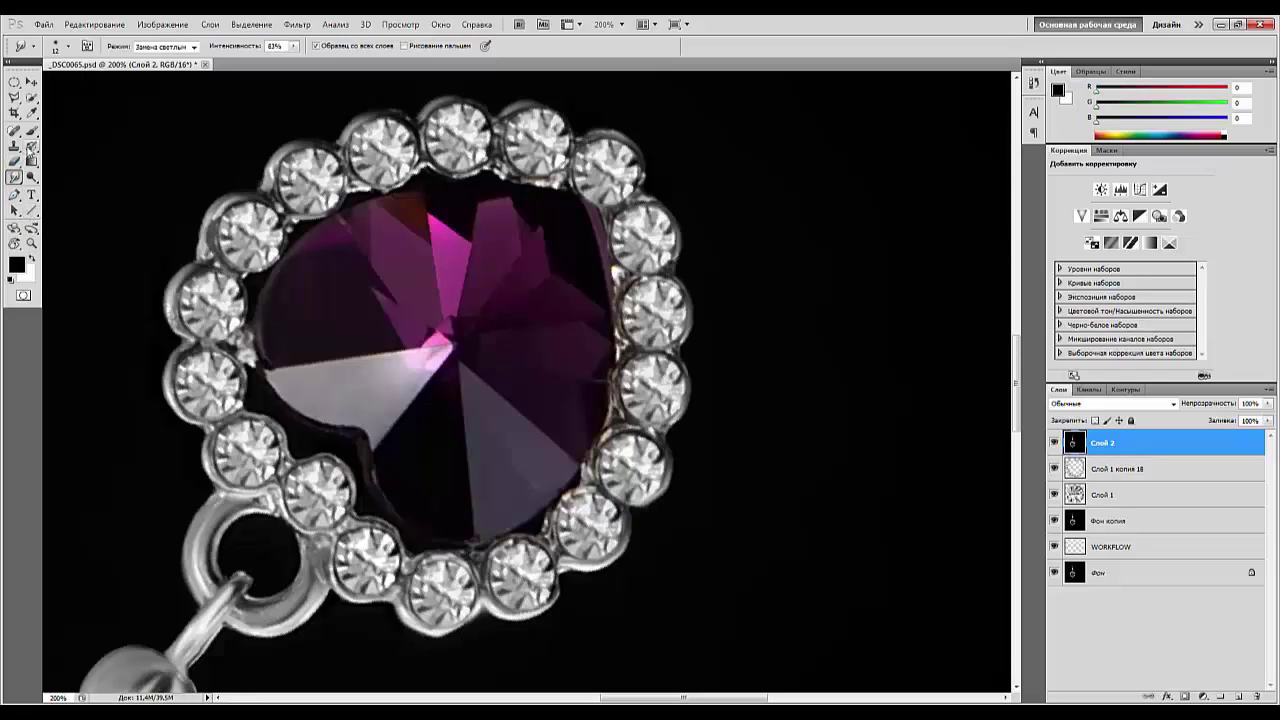
Tidy the outer edge of the stone settings with the black brush and reset the canvas rotation.
{"action": "left_click", "coordinate": [31, 131]}
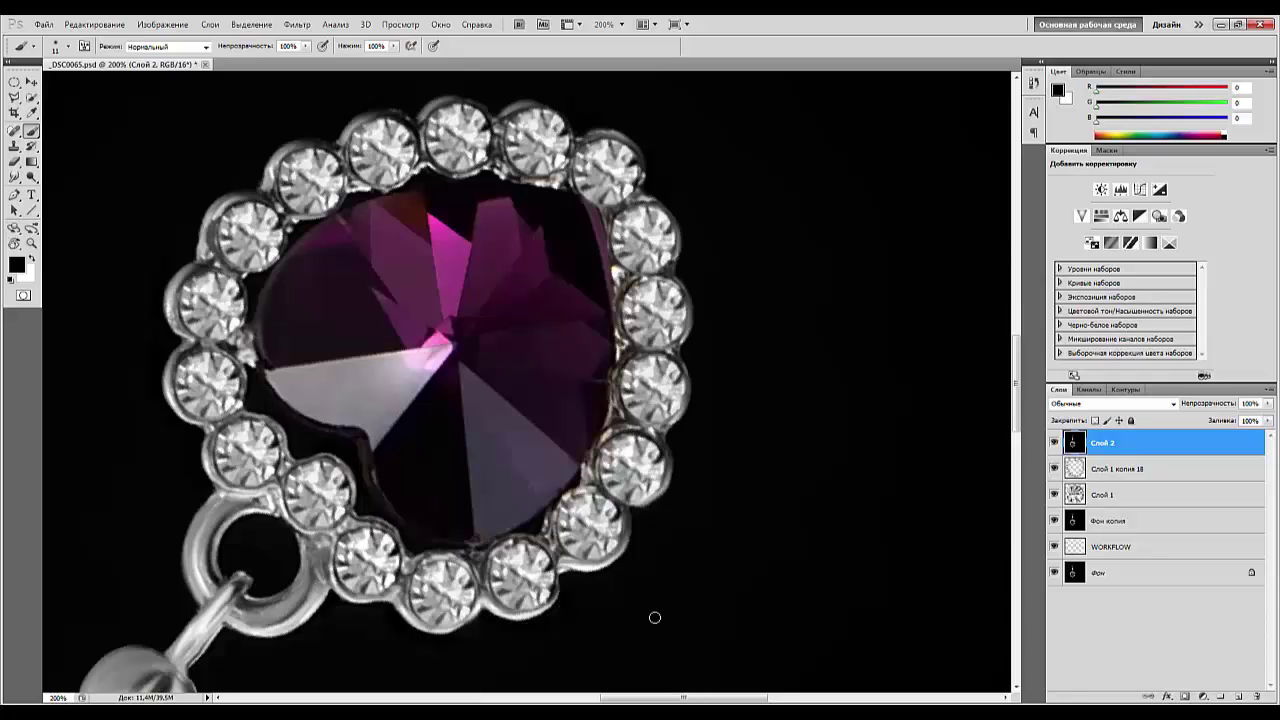
{"action": "key", "text": "ctrl+minus"}
{"action": "key", "text": "ctrl+minus"}
{"action": "key", "text": "ctrl+minus"}
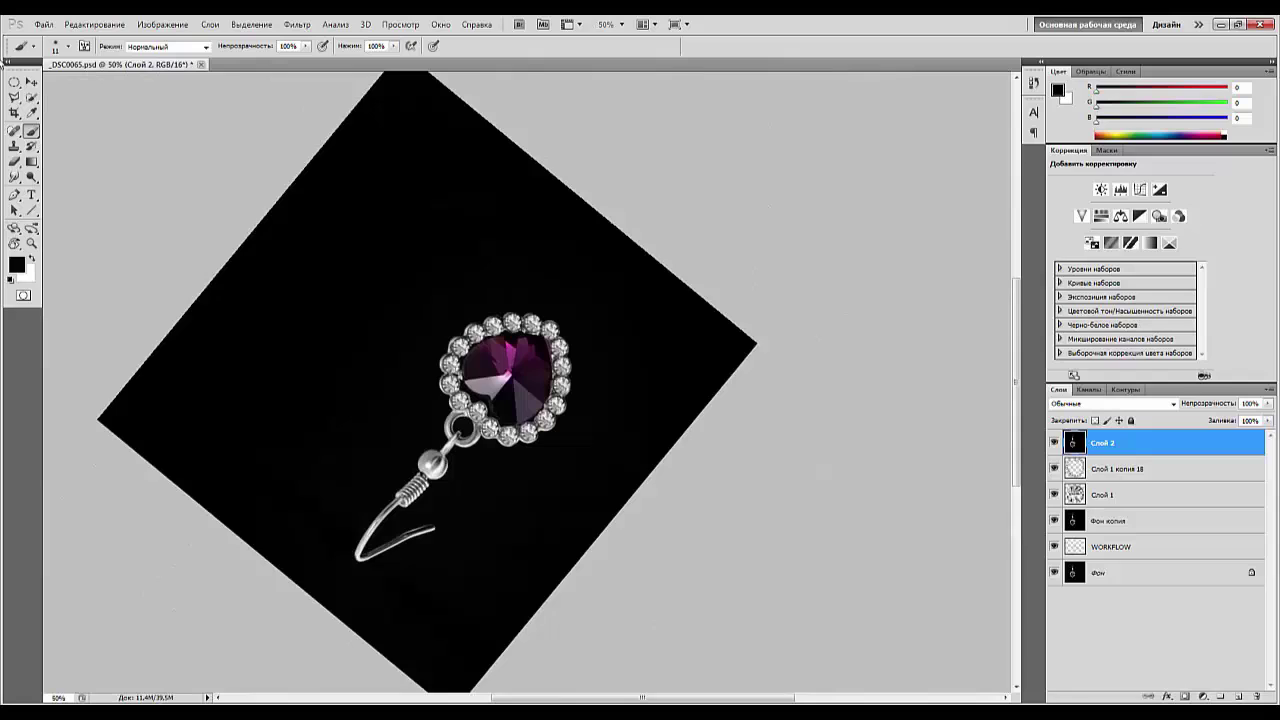
{"action": "double_click", "coordinate": [14, 245]}
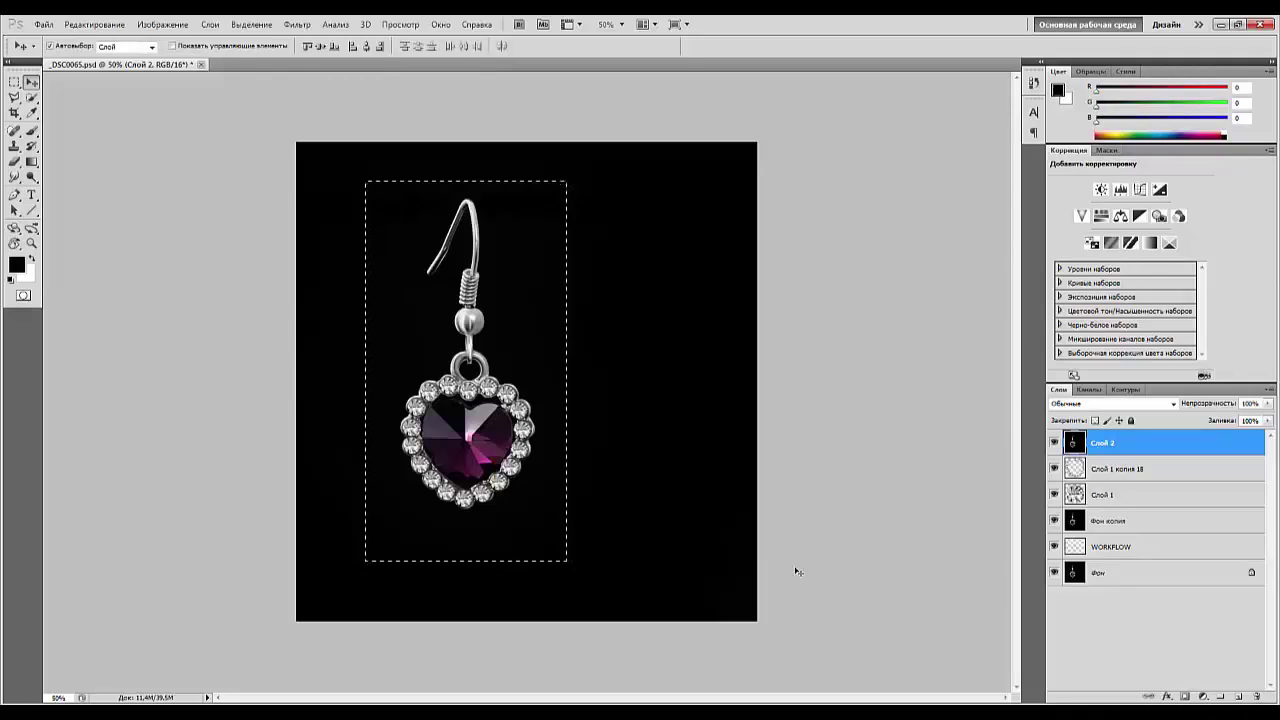
Copy the selected earring to a new layer and place the copy to the right of the original, slightly lower.
{"action": "key", "text": "ctrl+j"}
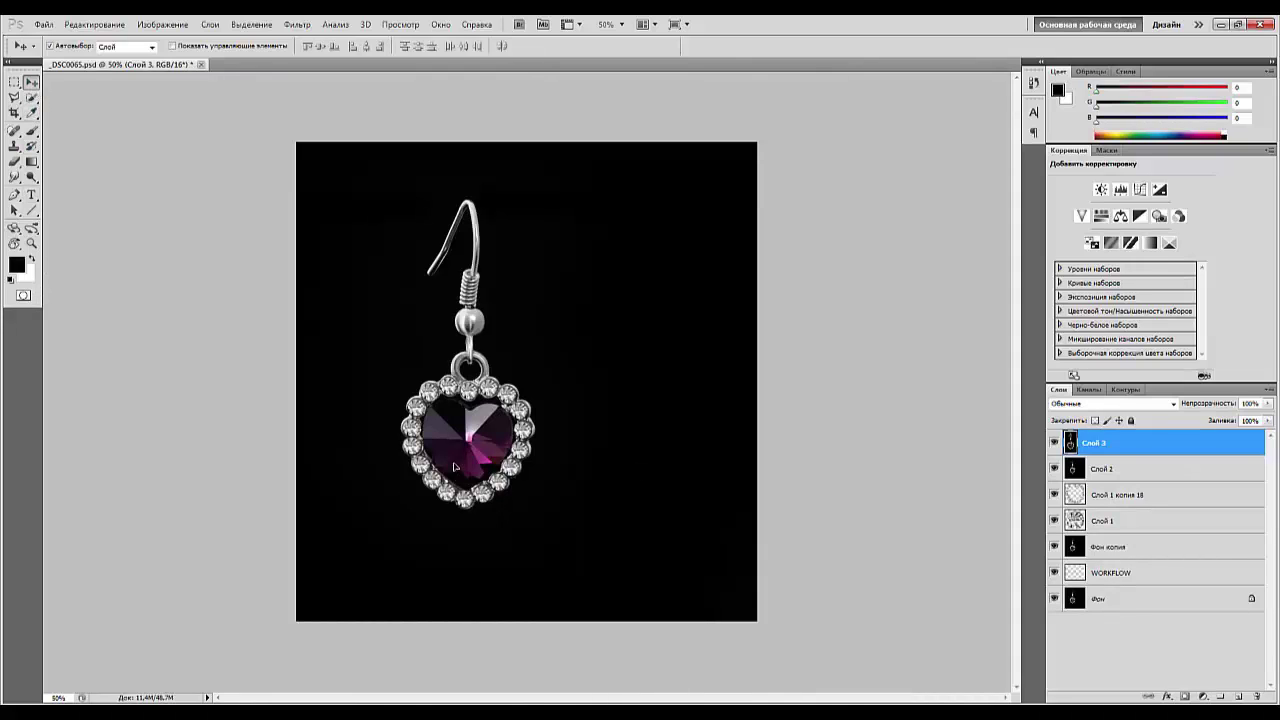
{"action": "left_click_drag", "start_coordinate": [453, 467], "coordinate": [616, 497]}
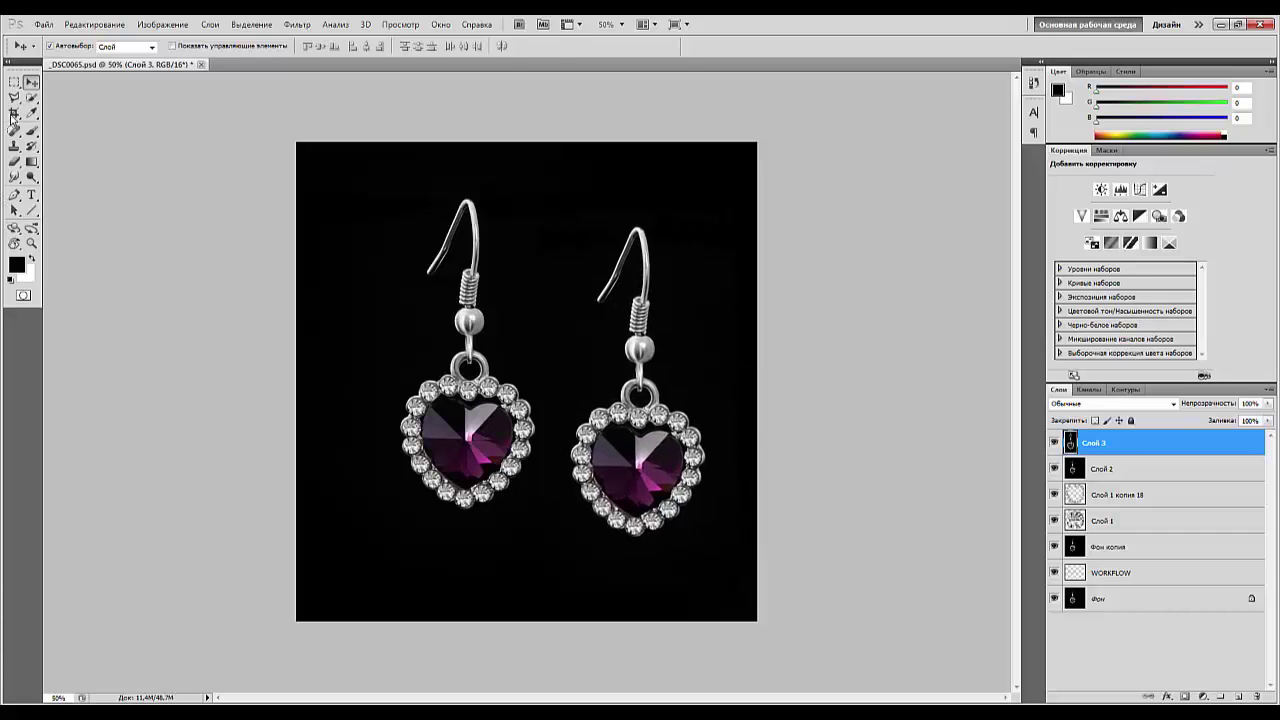
{"action": "left_click", "coordinate": [14, 83]}
{"action": "left_click_drag", "start_coordinate": [483, 237], "coordinate": [562, 618]}
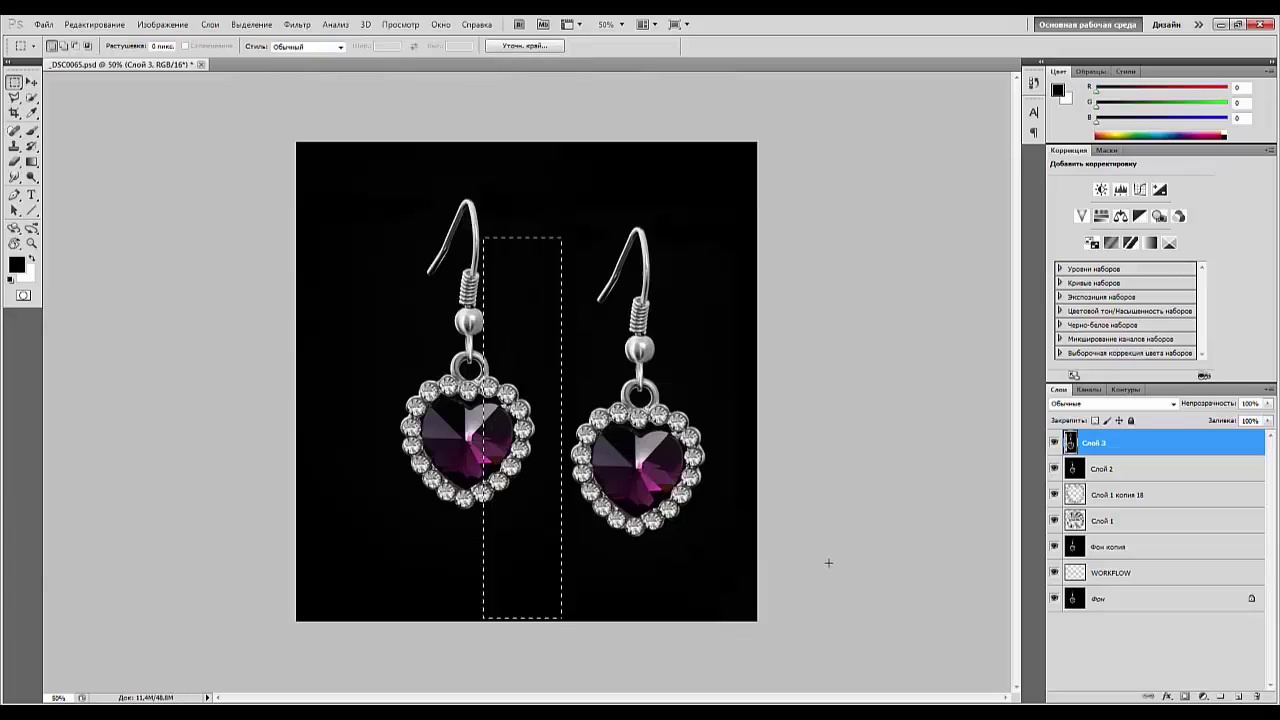
{"action": "left_click", "coordinate": [748, 641]}
Shift both earrings slightly to the left to balance the pair on the black background.
{"action": "key", "text": "ctrl+minus"}
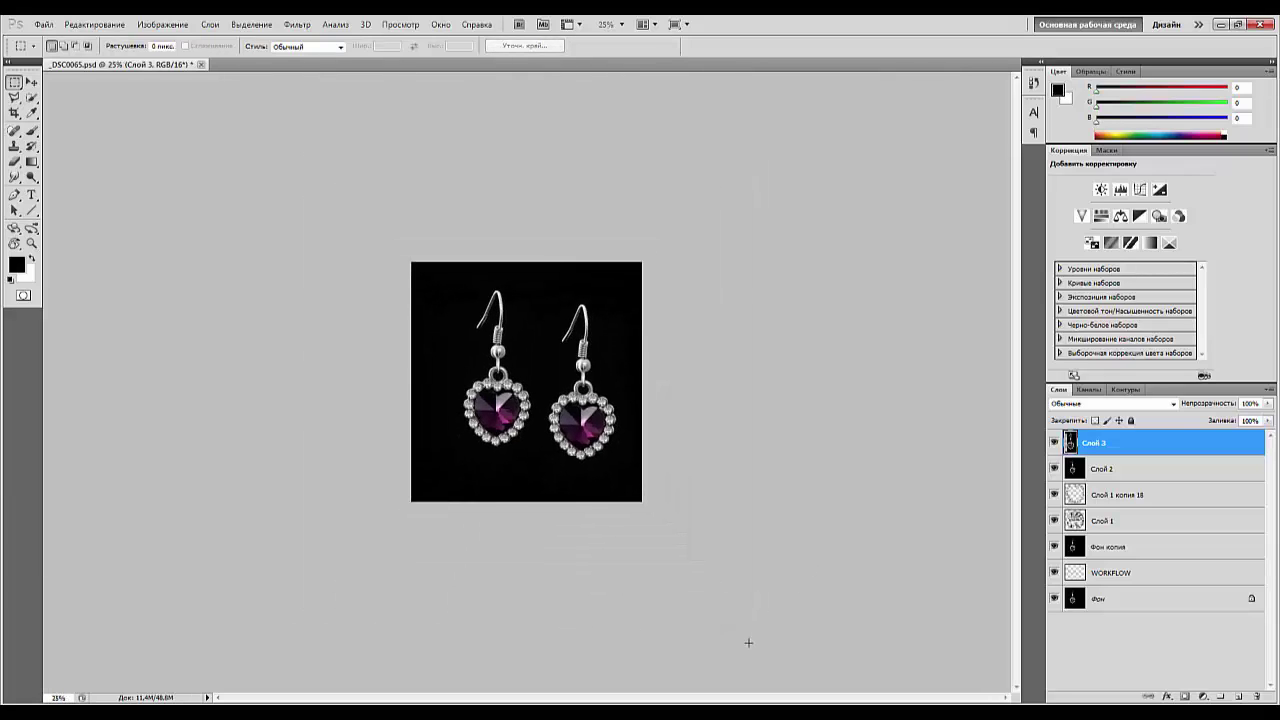
{"action": "key", "text": "v"}
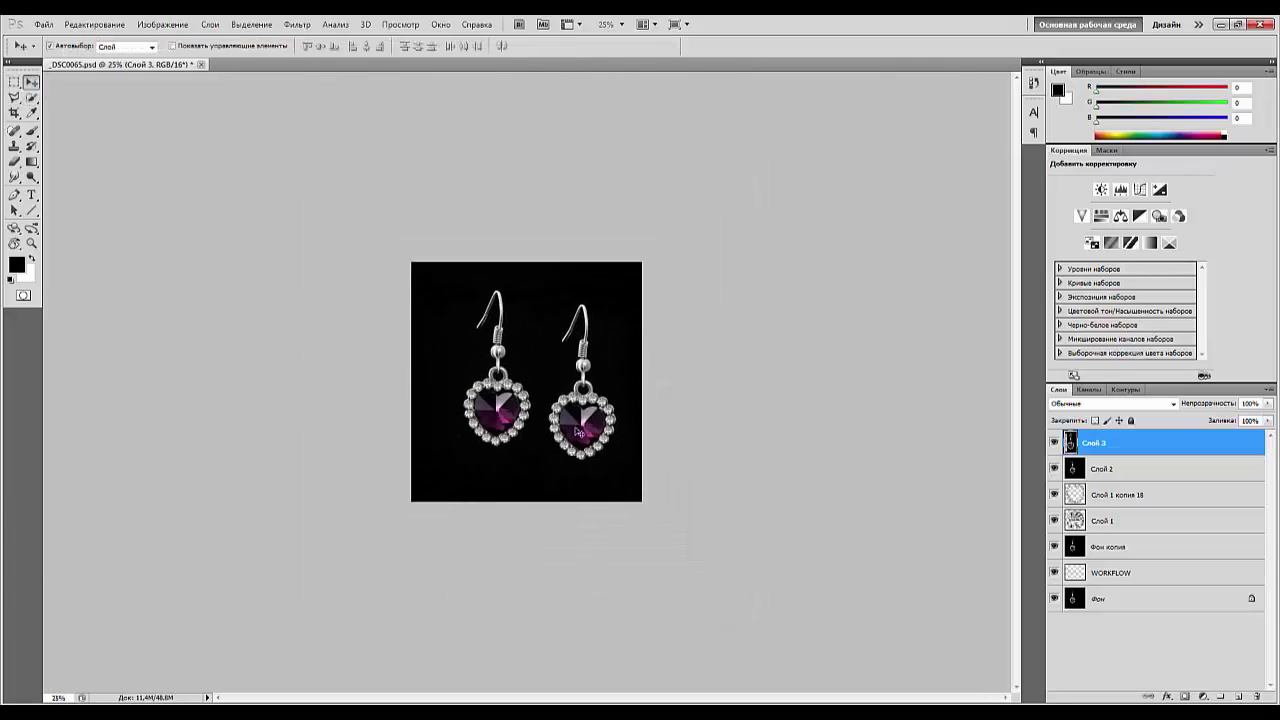
{"action": "left_click_drag", "start_coordinate": [580, 444], "coordinate": [501, 421]}
{"action": "left_click", "coordinate": [505, 428]}
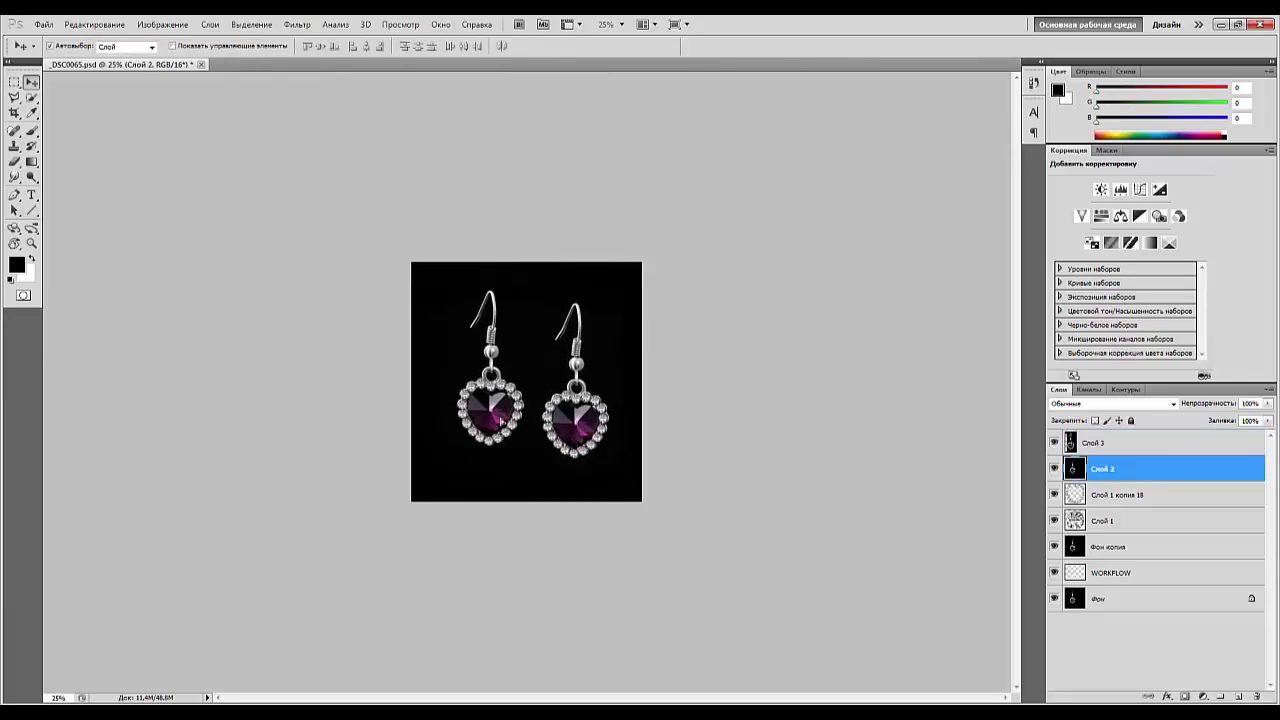
Duplicate the original earring's layer and nudge the second earring a little closer to the first.
{"action": "key", "text": "ctrl+j"}
{"action": "left_click", "coordinate": [571, 433]}
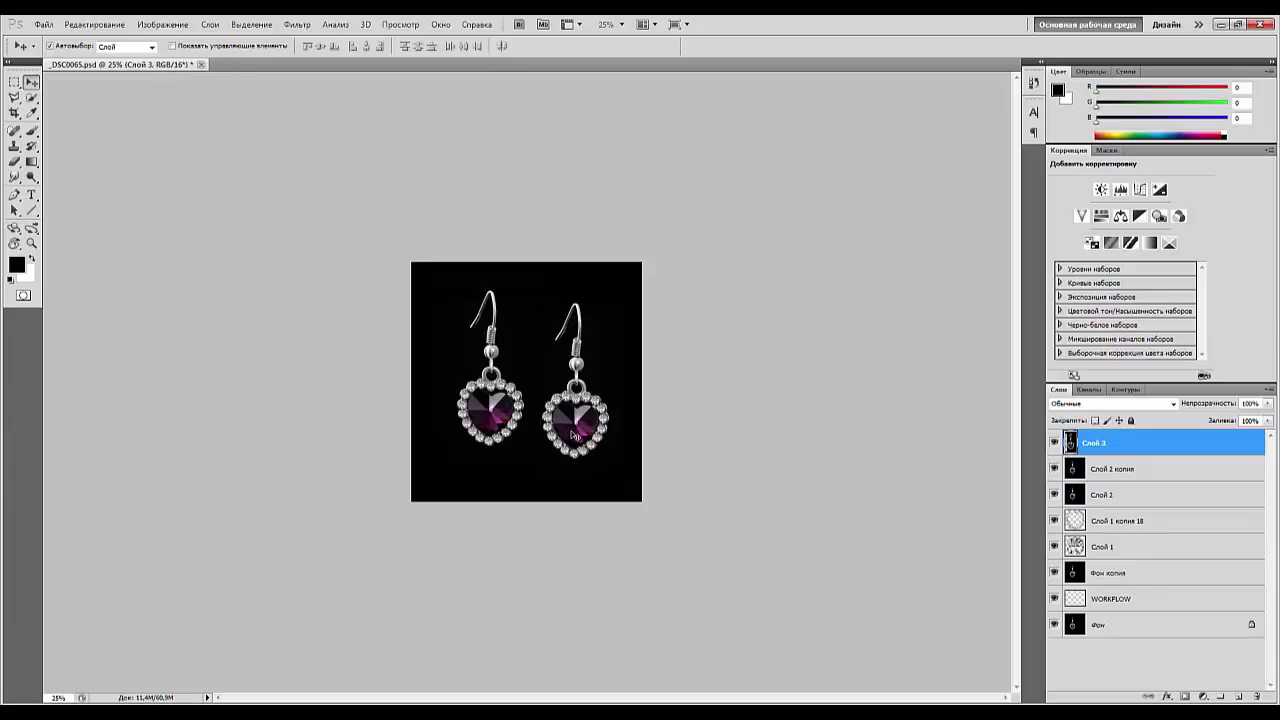
{"action": "left_click_drag", "start_coordinate": [574, 435], "coordinate": [567, 434]}
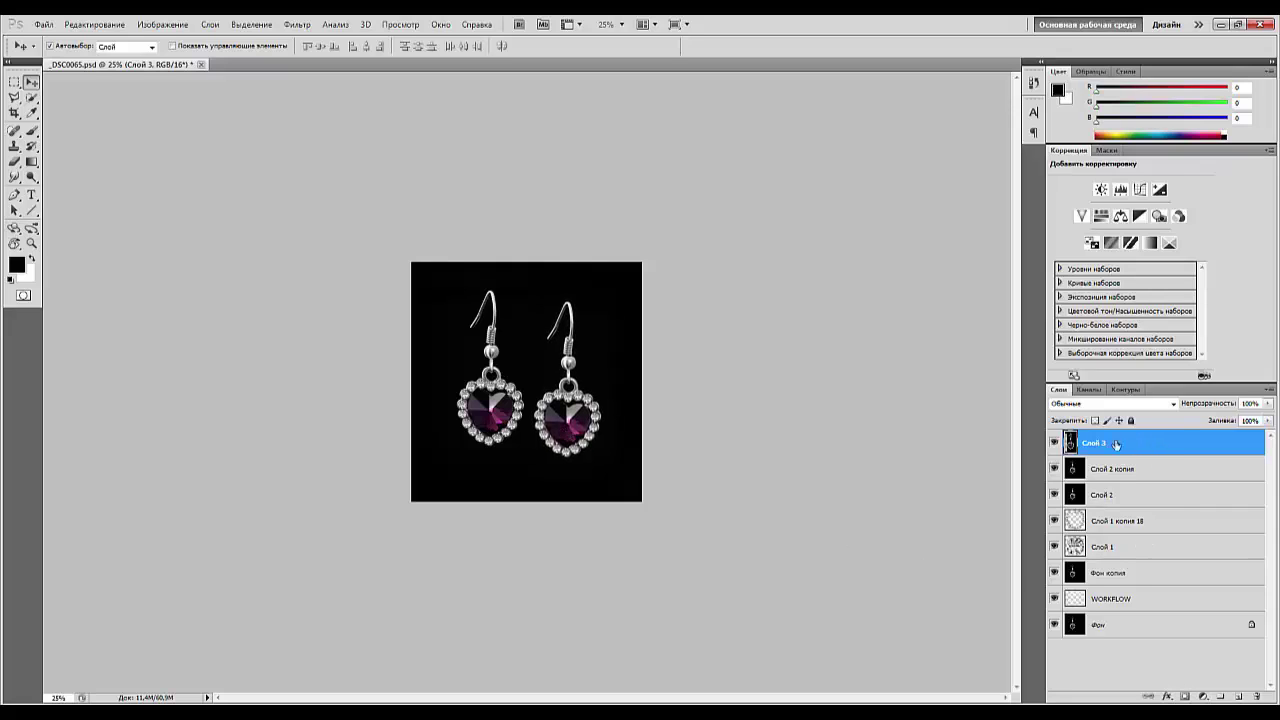
Stamp all visible layers into a new layer and place the Tonwertkorrektur 1 layer directly beneath it.
{"action": "key", "text": "ctrl+shift+alt+e"}
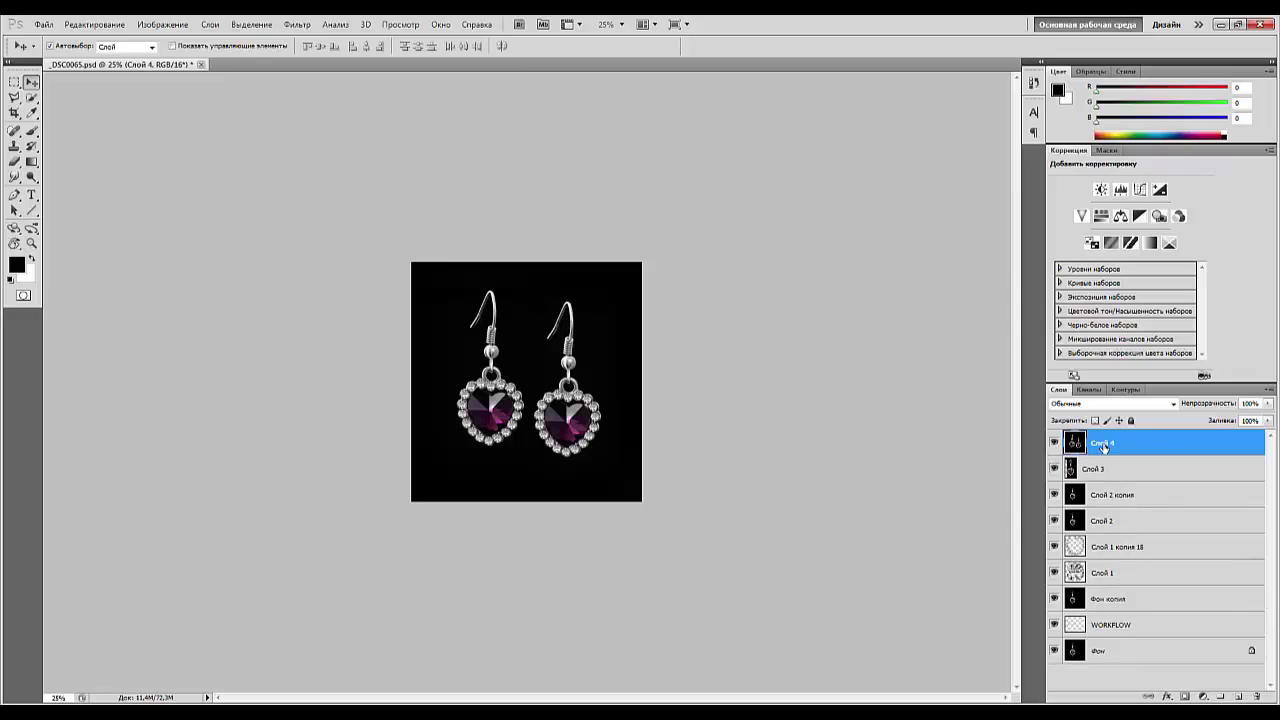
{"action": "key", "text": "ctrl+plus"}
{"action": "key", "text": "ctrl+plus"}
{"action": "key", "text": "ctrl+plus"}
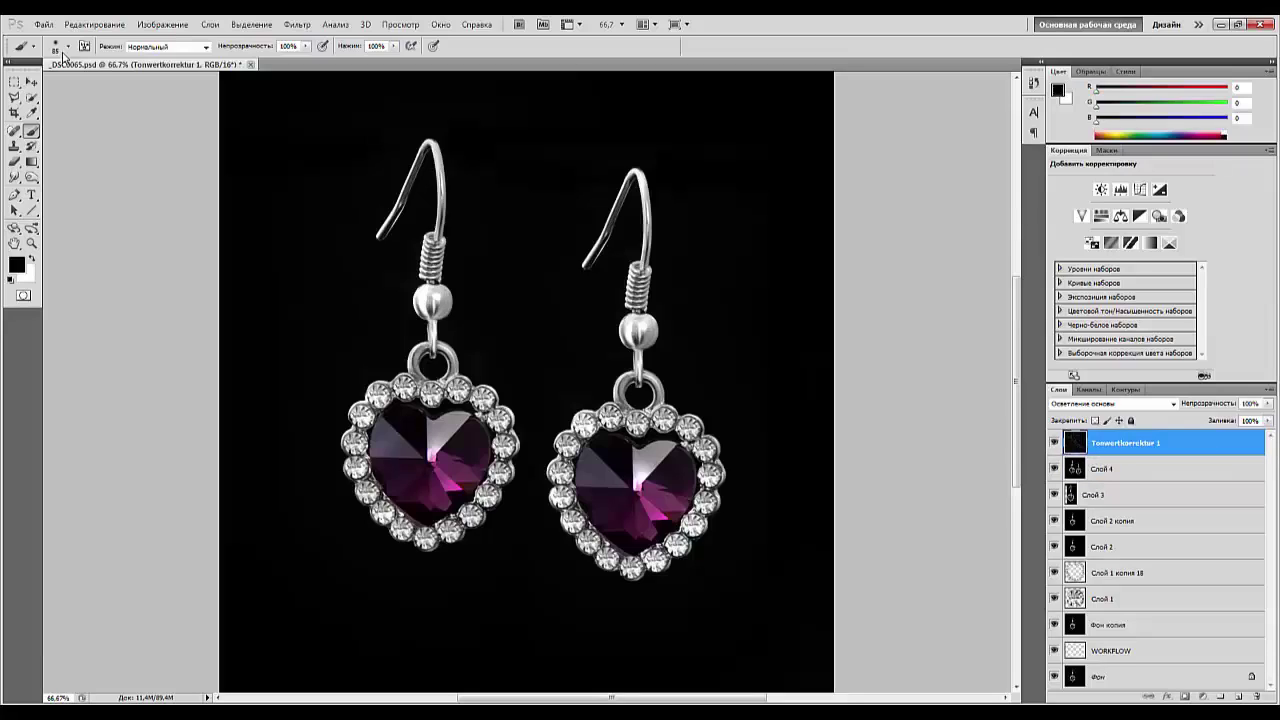
{"action": "left_click_drag", "start_coordinate": [1125, 443], "coordinate": [1070, 482]}
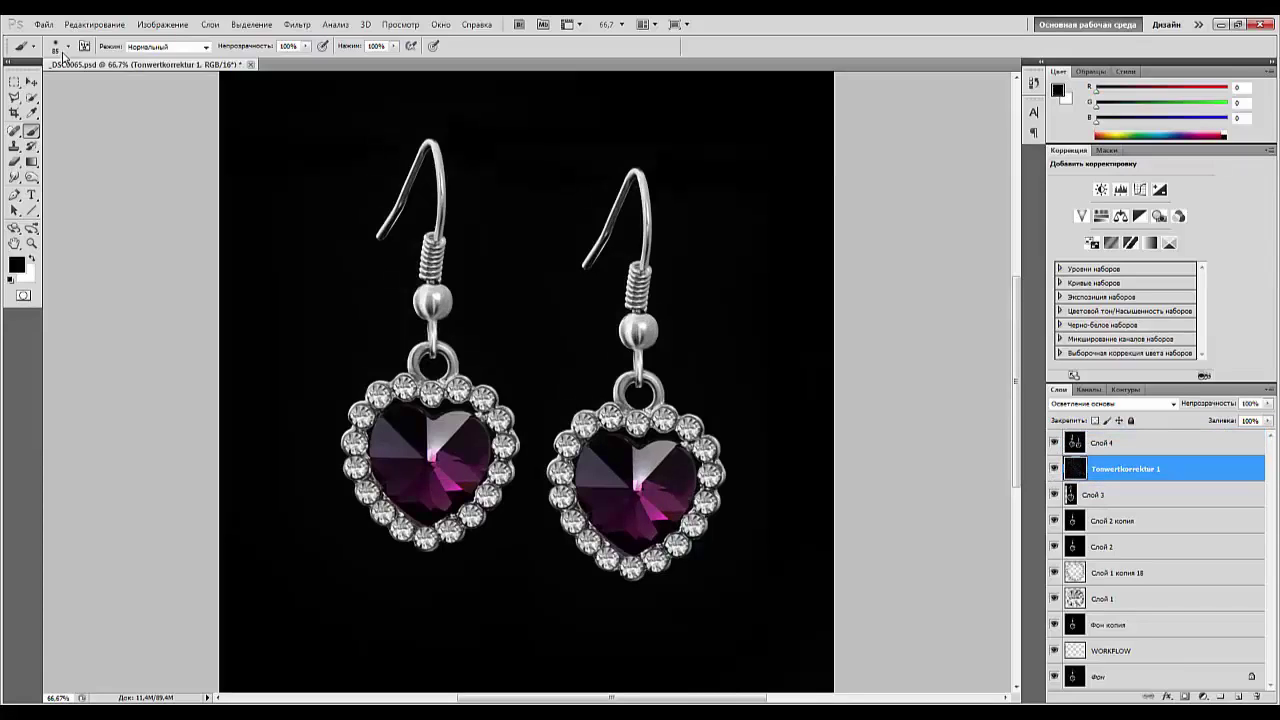
Isolate both earrings on Слой 4 with a Magic Wand selection at tolerance 10 and copy them to a new layer.
{"action": "key", "text": "alt+bracketright"}
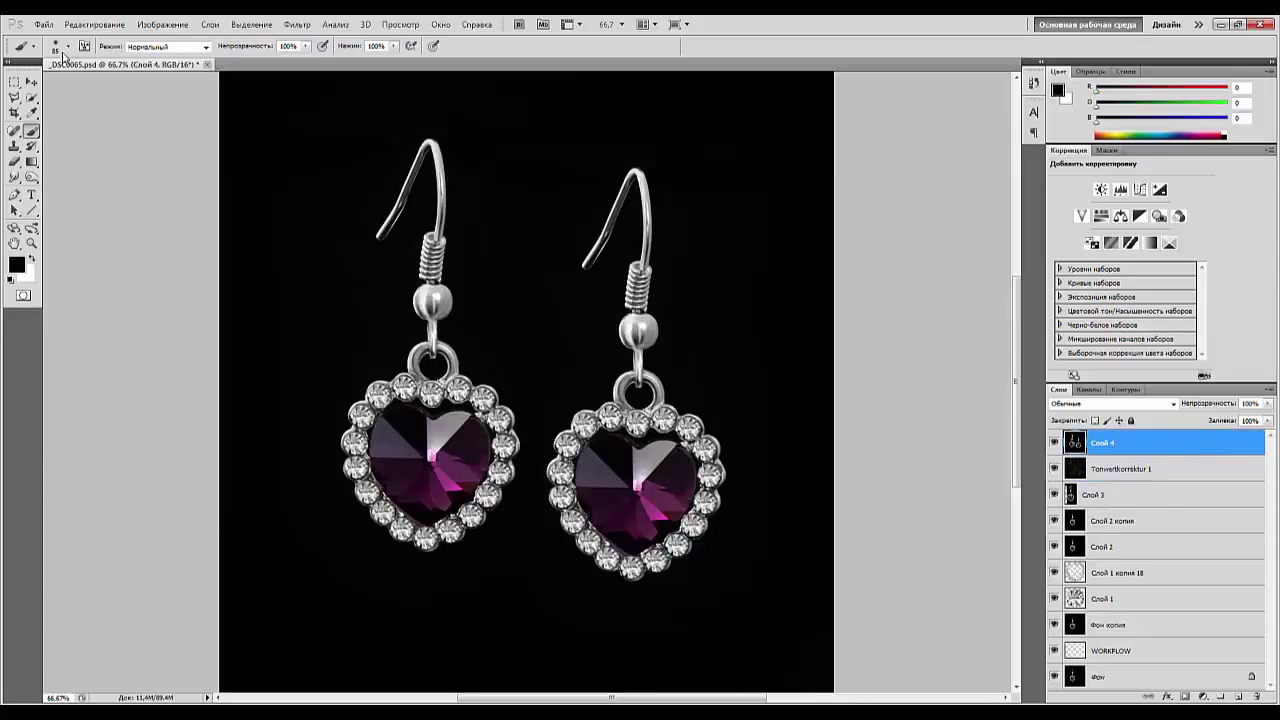
{"action": "key", "text": "w"}
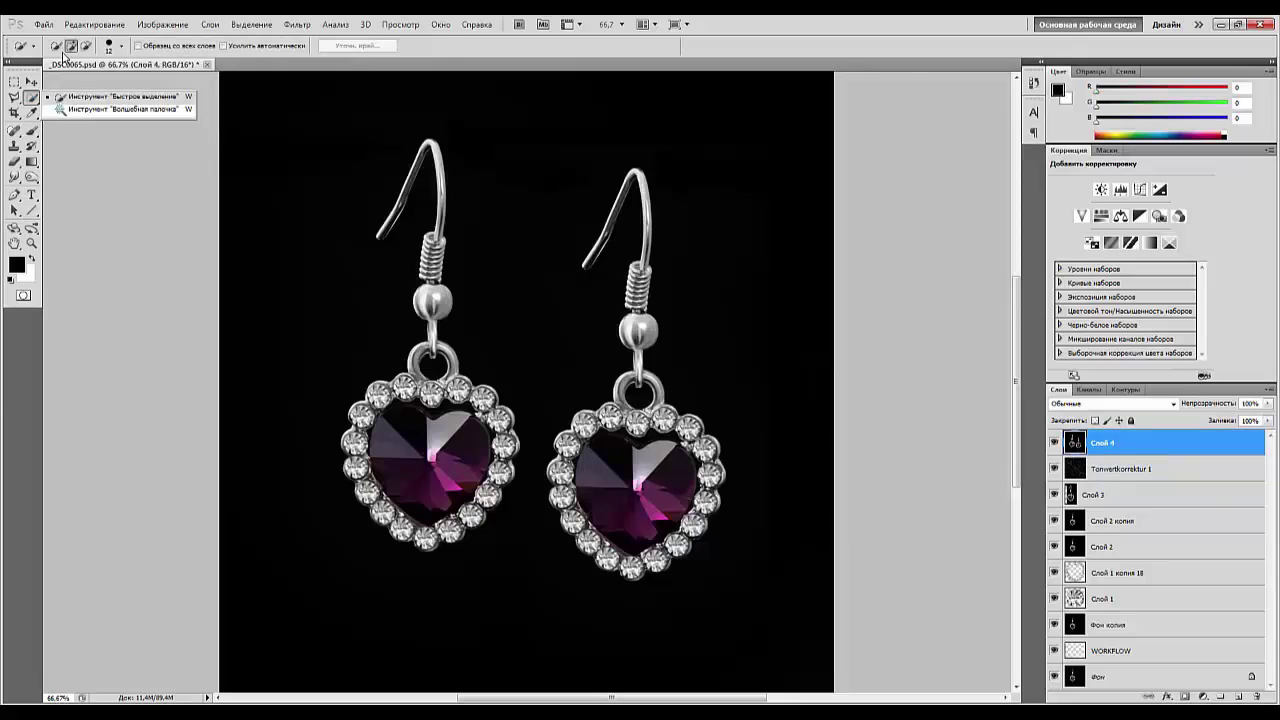
{"action": "key", "text": "shift+w"}
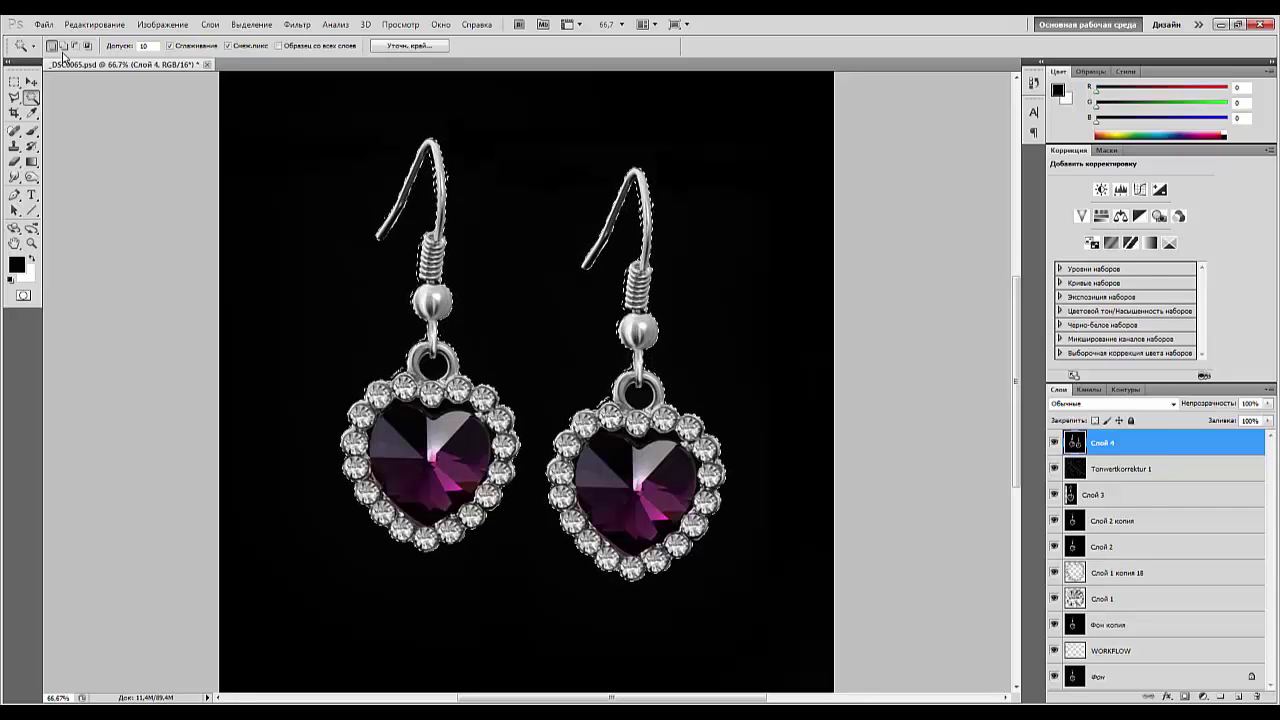
{"action": "key", "text": "ctrl+j"}
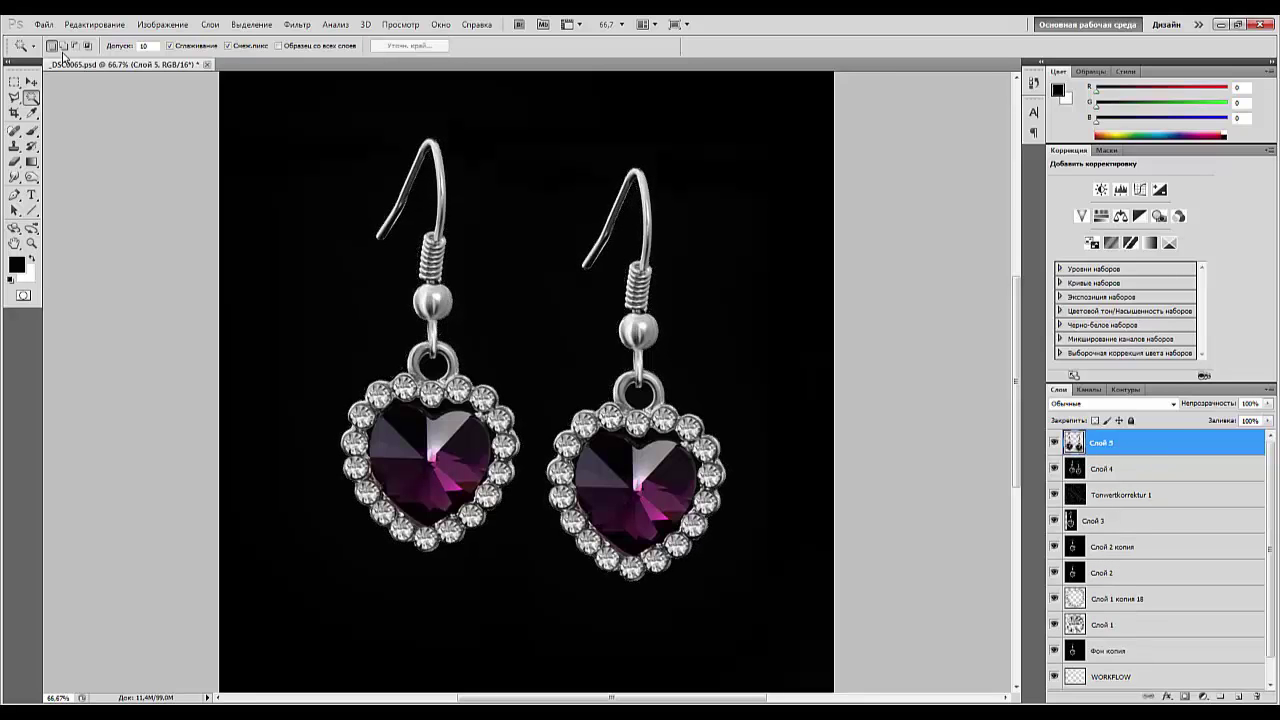
Hide Слой 4 and set the Tonwertkorrektur 1 layer's blend mode to Normal (Обычные).
{"action": "left_click", "coordinate": [1054, 468]}
{"action": "key", "text": "alt+["}
{"action": "left_click", "coordinate": [1112, 403]}
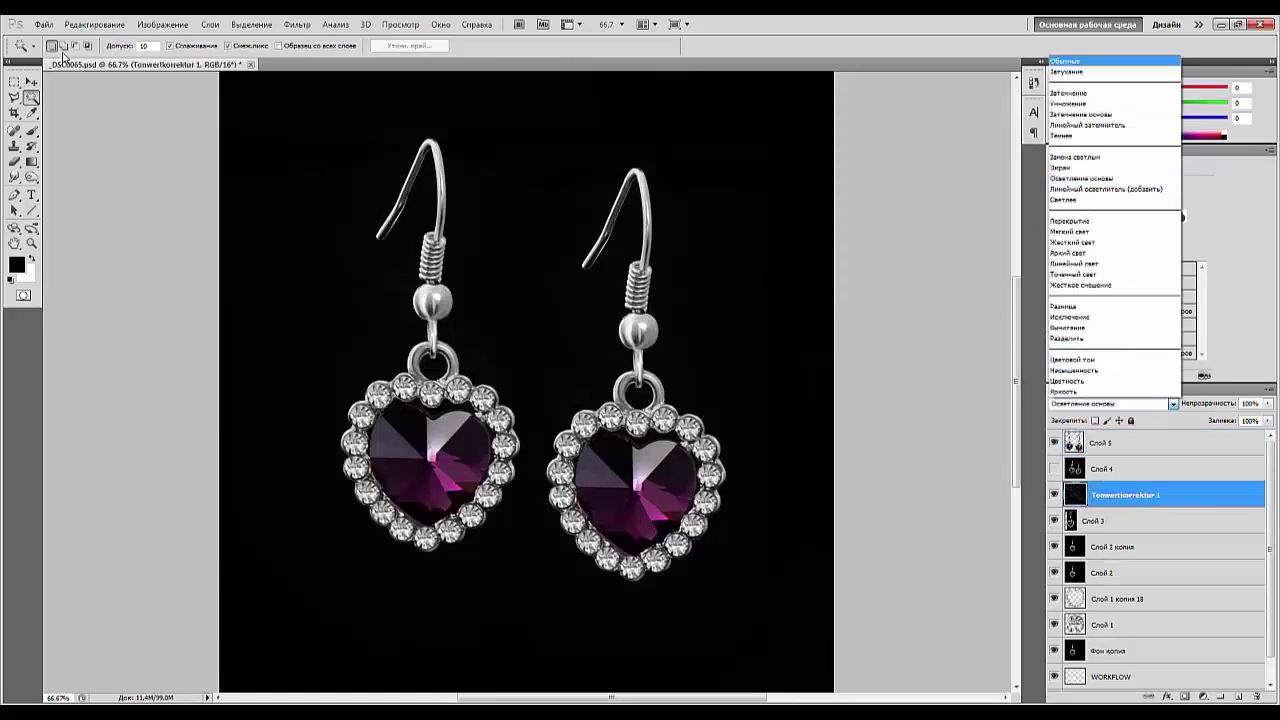
{"action": "key", "text": "Return"}
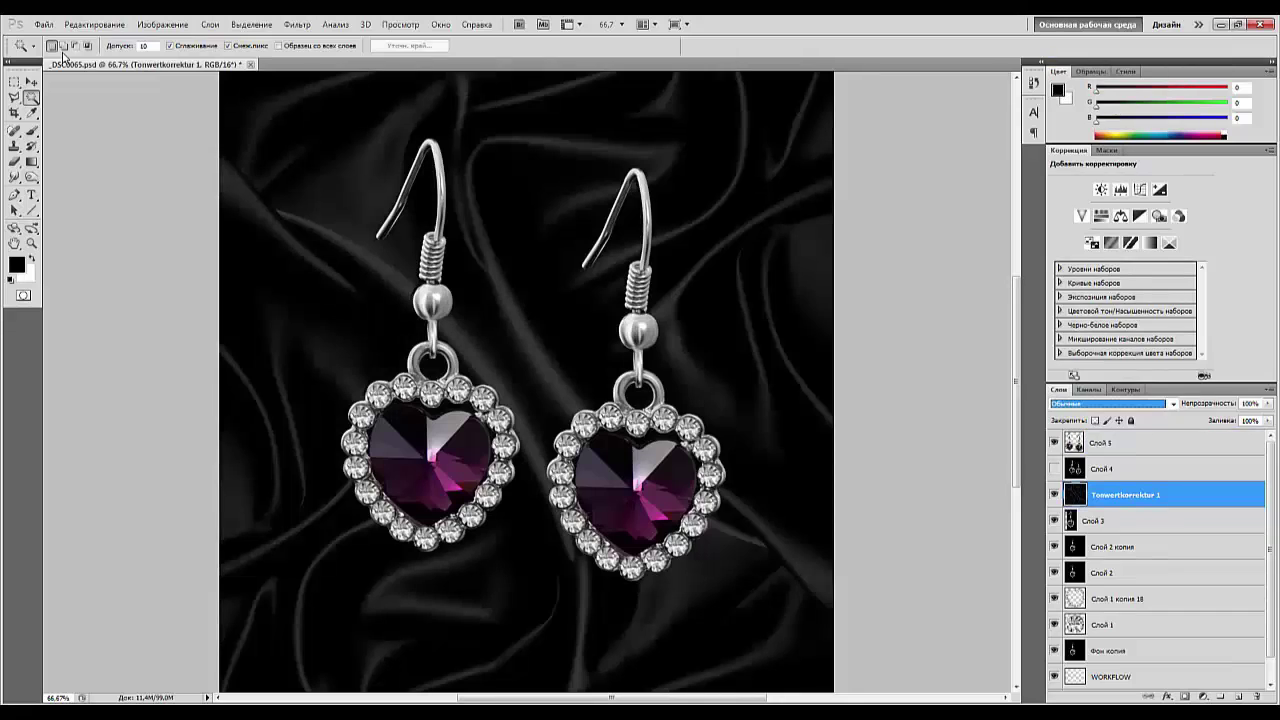
{"action": "key", "text": "ctrl+minus"}
{"action": "key", "text": "ctrl+minus"}
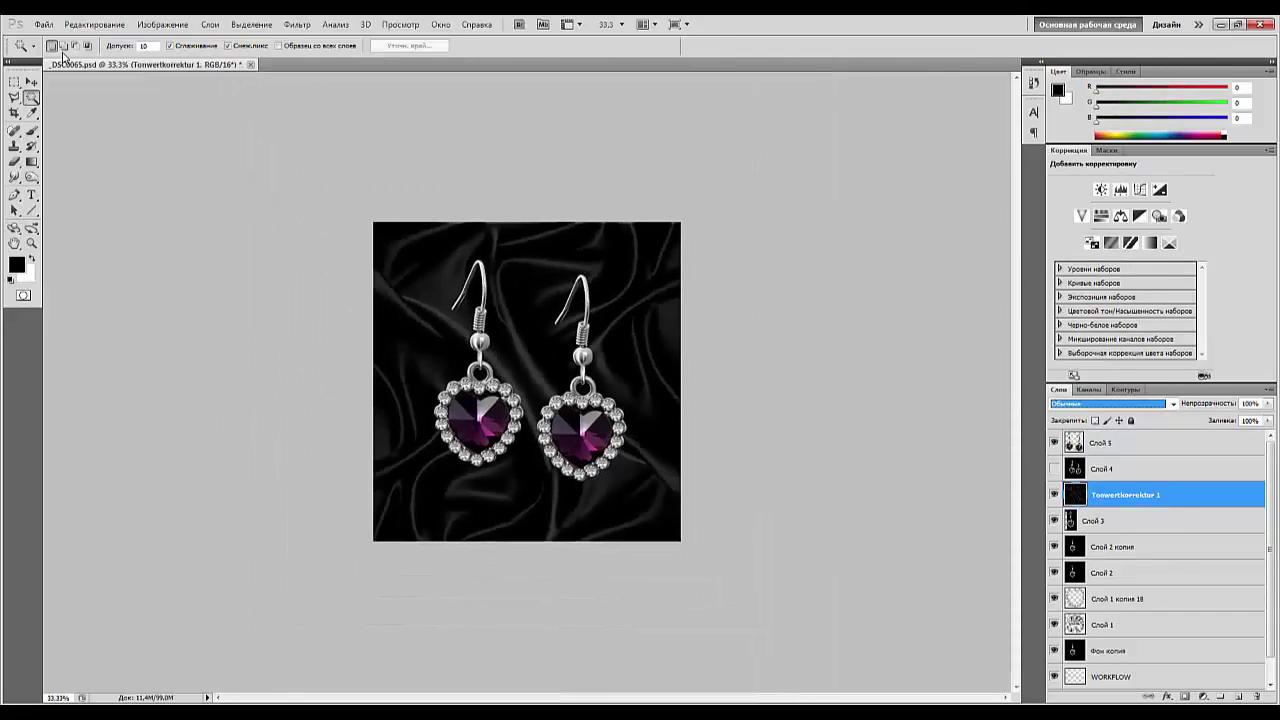
{"action": "key", "text": "ctrl+plus"}
{"action": "key", "text": "ctrl+plus"}
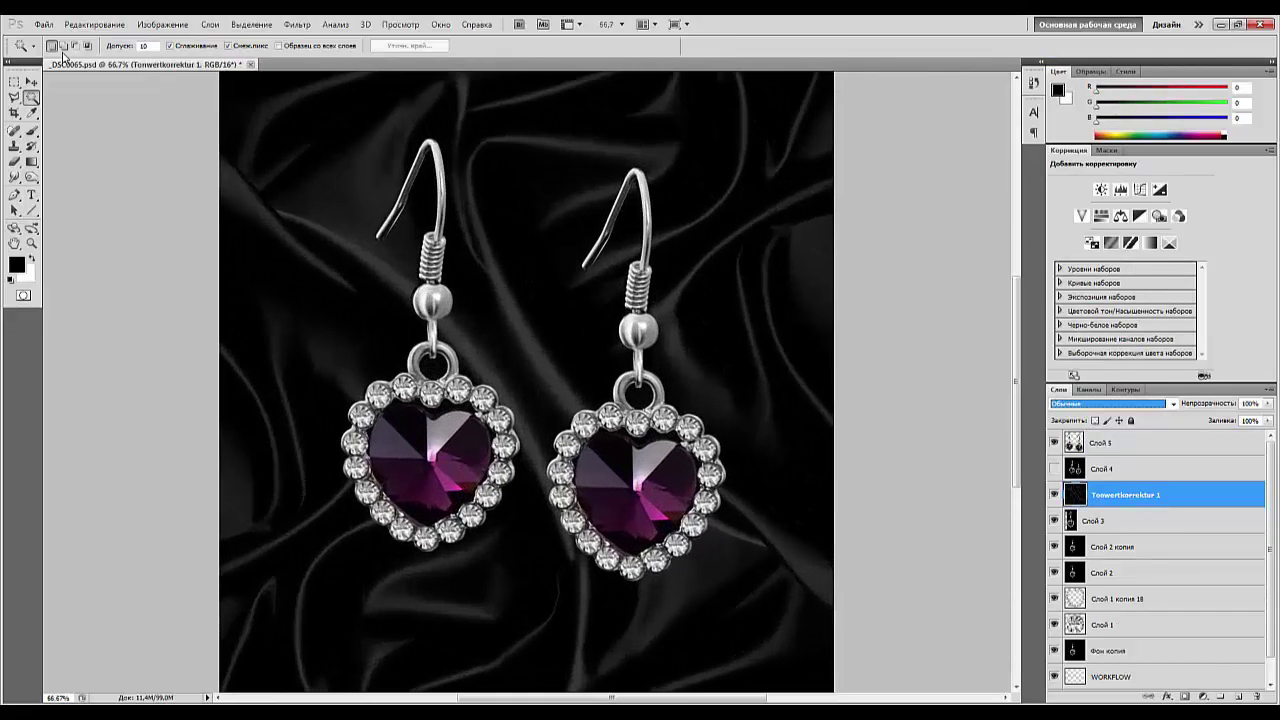
Darken the black fabric background on the Tonwertkorrektur 1 layer with the Burn tool, using the Shadows (Тени) range.
{"action": "key", "text": "v"}
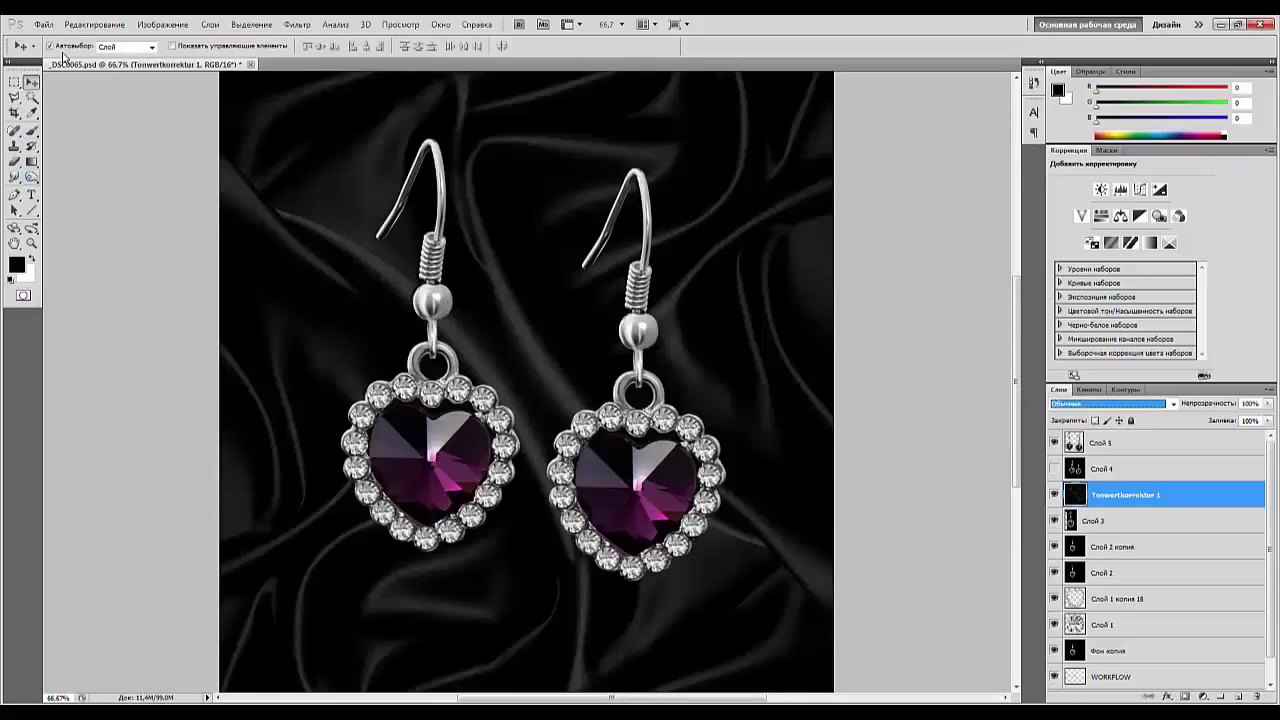
{"action": "left_click", "coordinate": [31, 177]}
{"action": "left_click", "coordinate": [100, 190]}
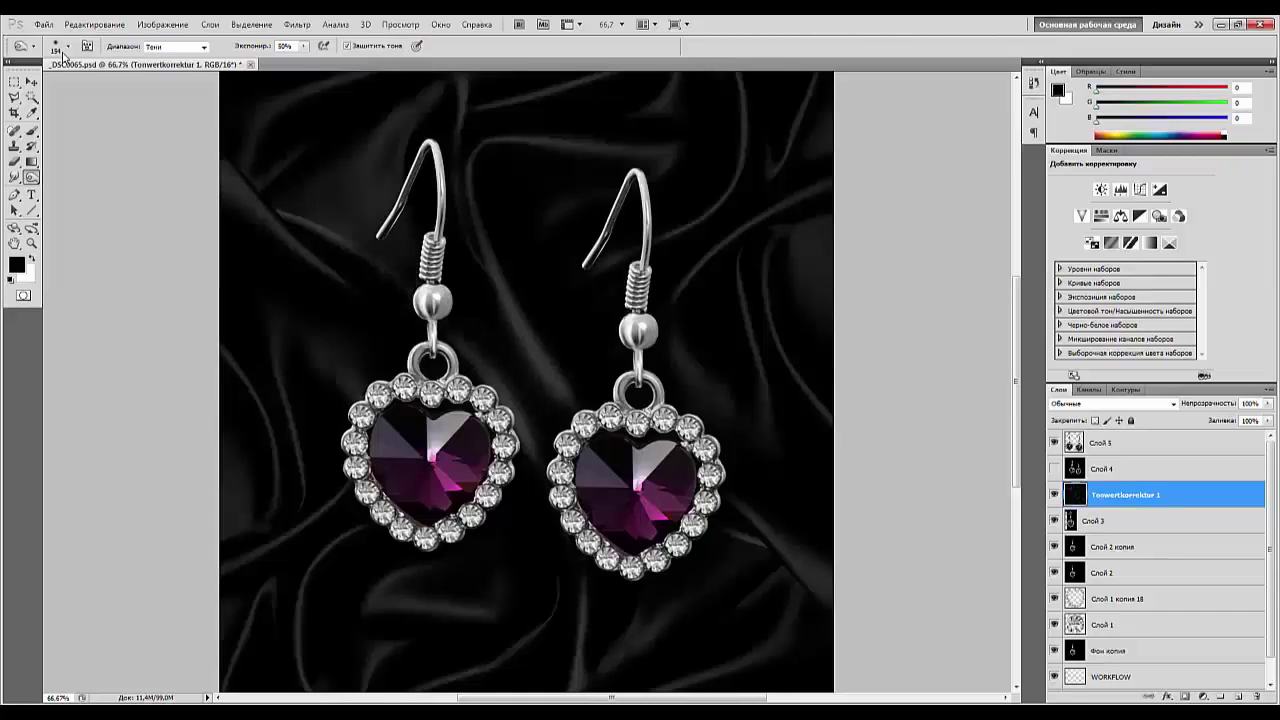
{"action": "key", "text": "ctrl+minus"}
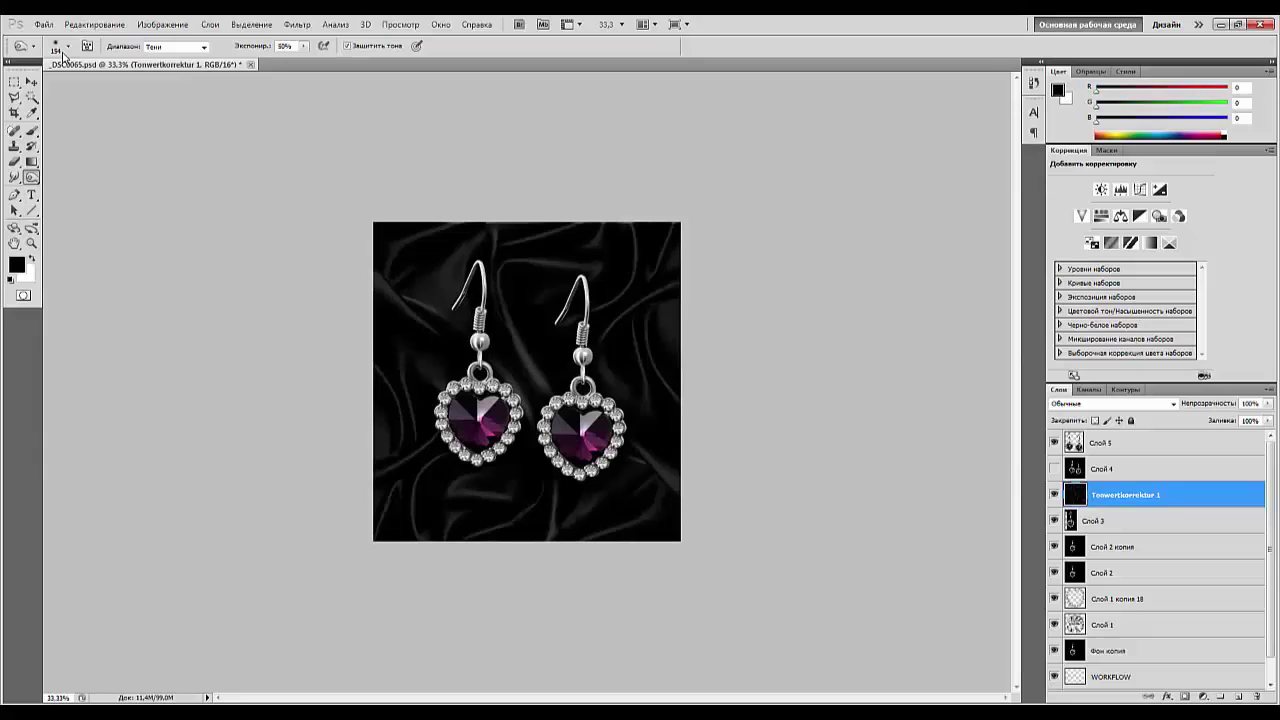
Apply the last-used Smart Sharpen filter to the cut-out earrings on Слой 5.
{"action": "key", "text": "alt+bracketright"}
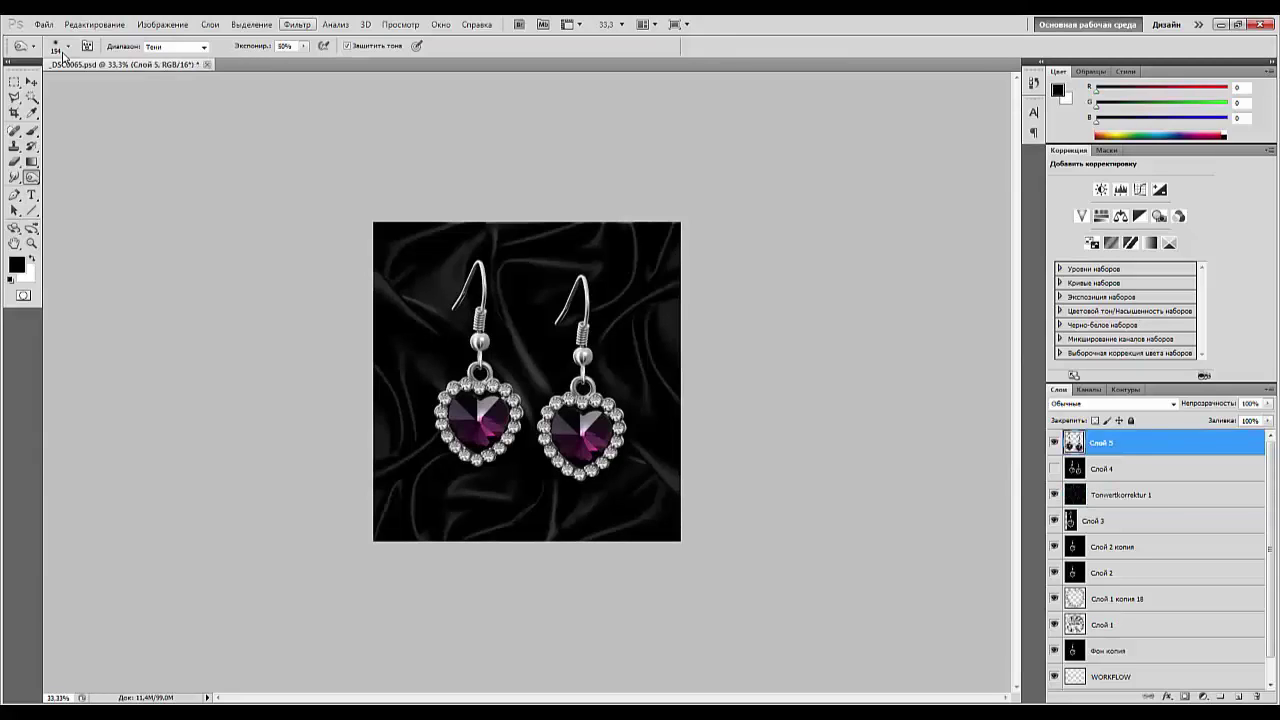
{"action": "key", "text": "alt+t"}
{"action": "key", "text": "Down"}
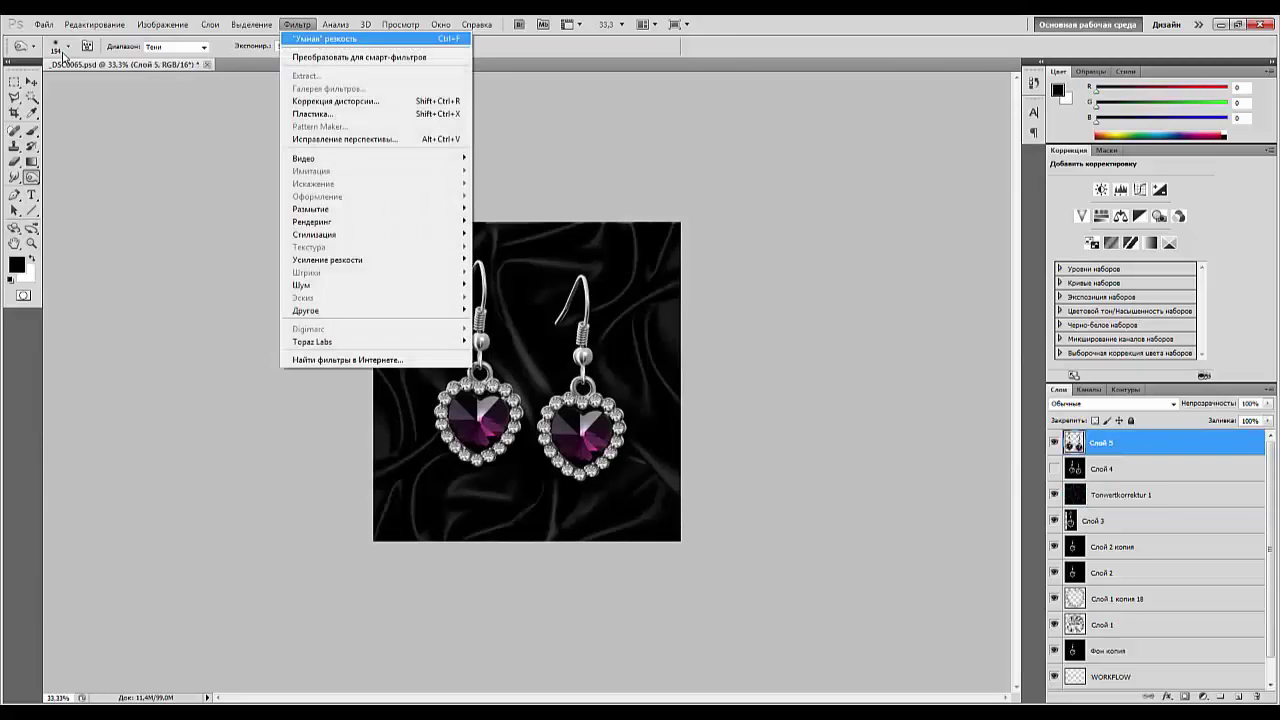
{"action": "key", "text": "Return"}
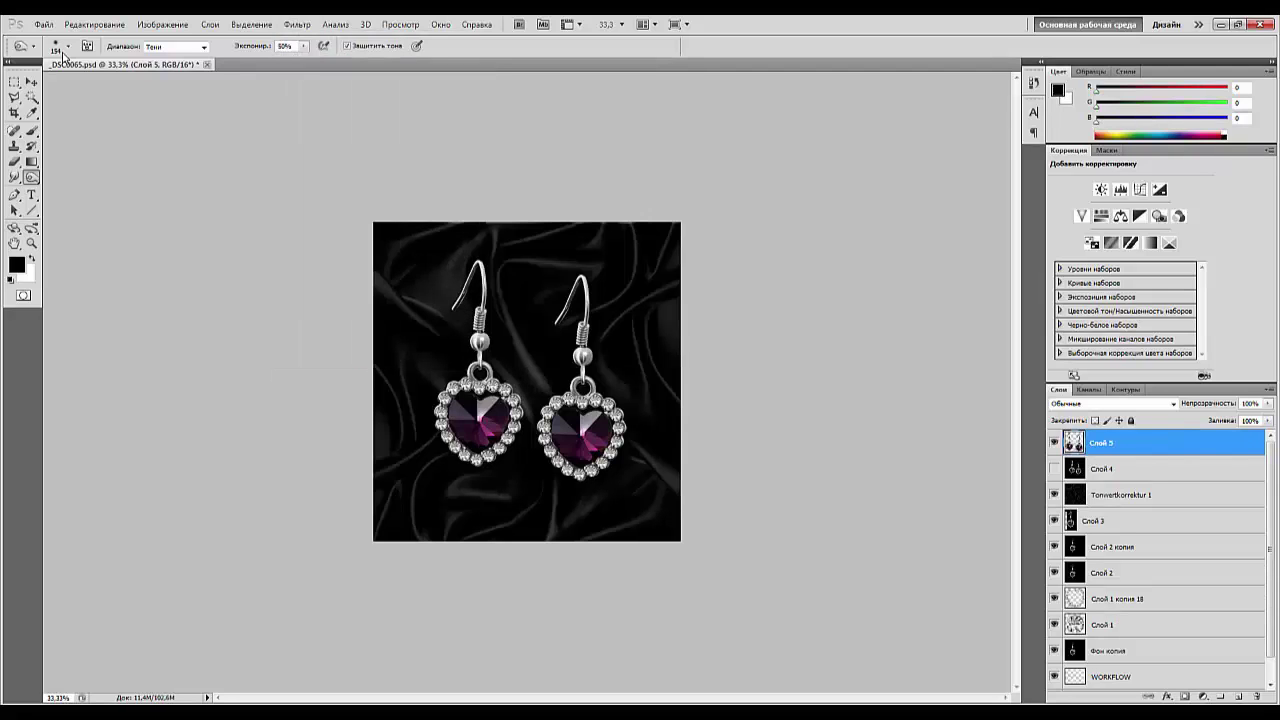
{"action": "key", "text": "ctrl+1"}
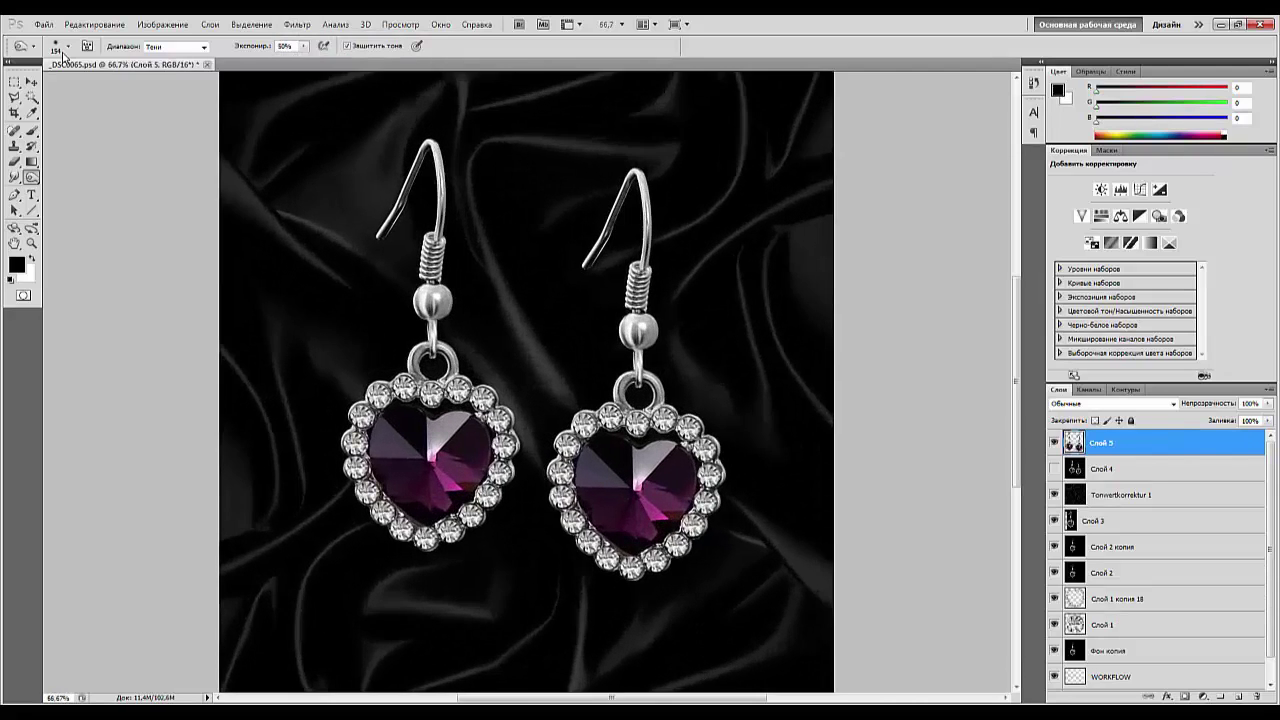
{"action": "key", "text": "ctrl+minus"}
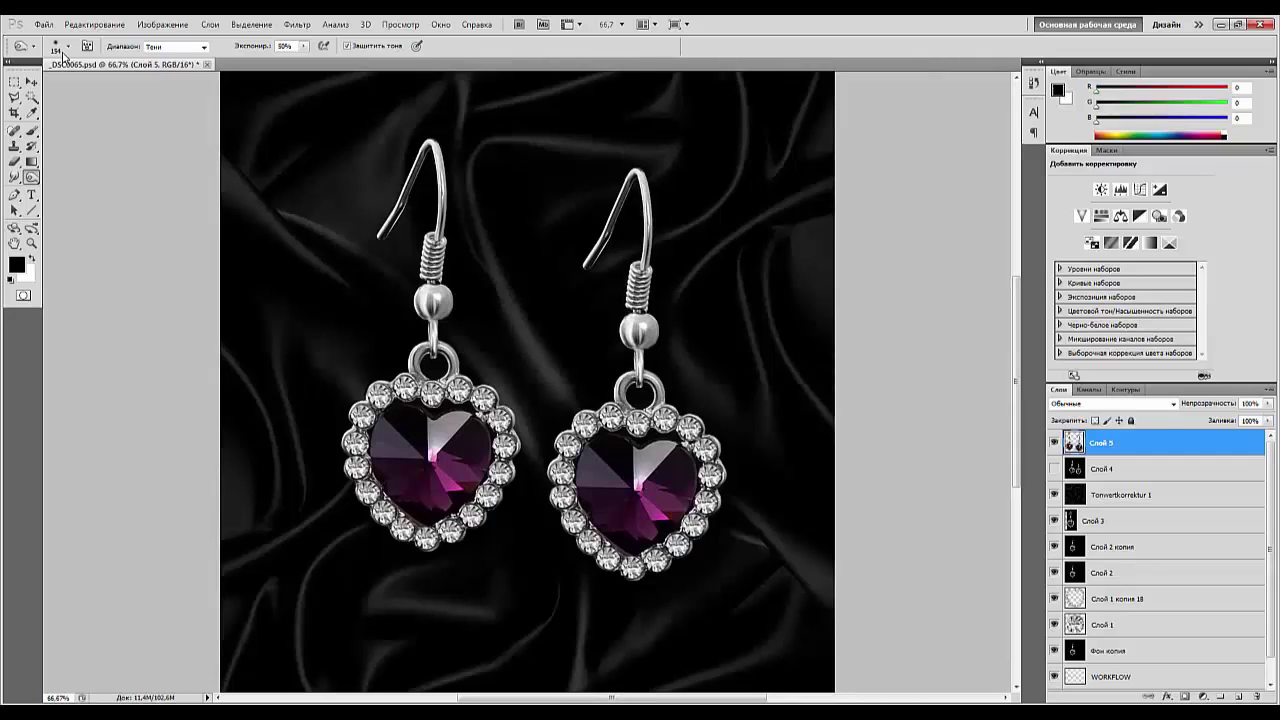
{"action": "key", "text": "ctrl+minus"}
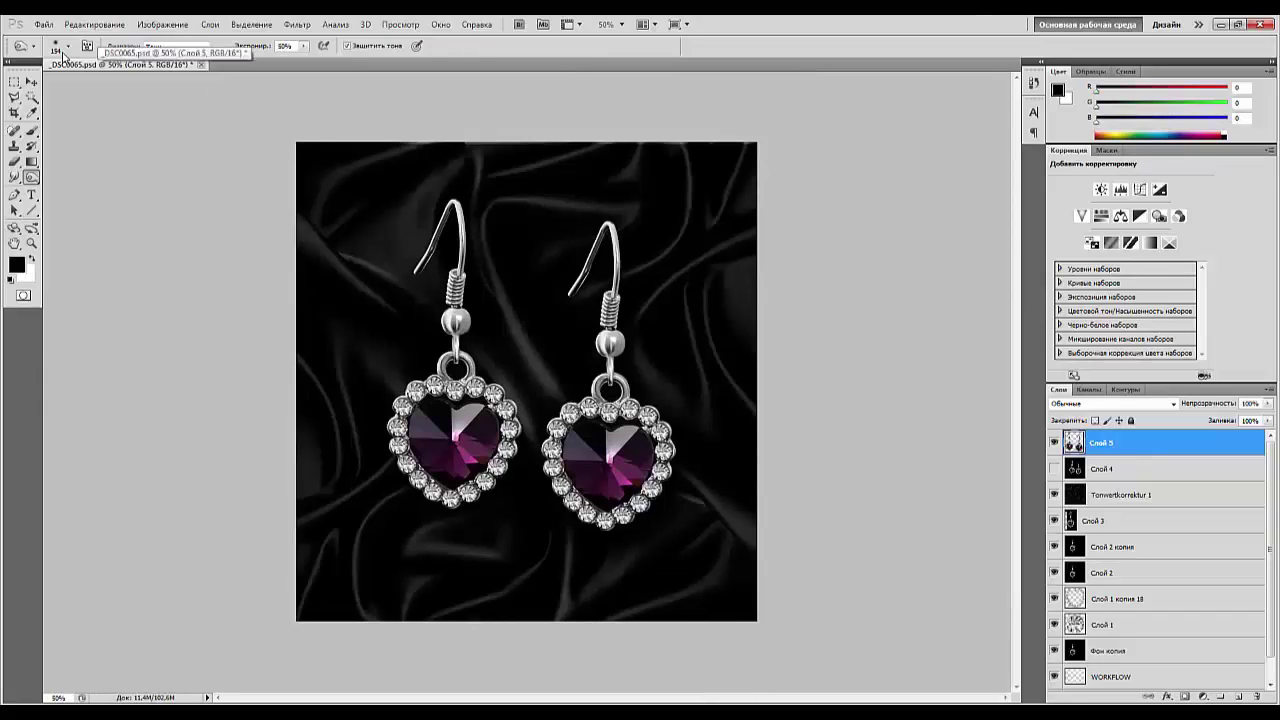
Copy the logo group from logo.psd into the earring image, then scale it down in the image's upper right corner.
{"action": "key", "text": "ctrl+Tab"}
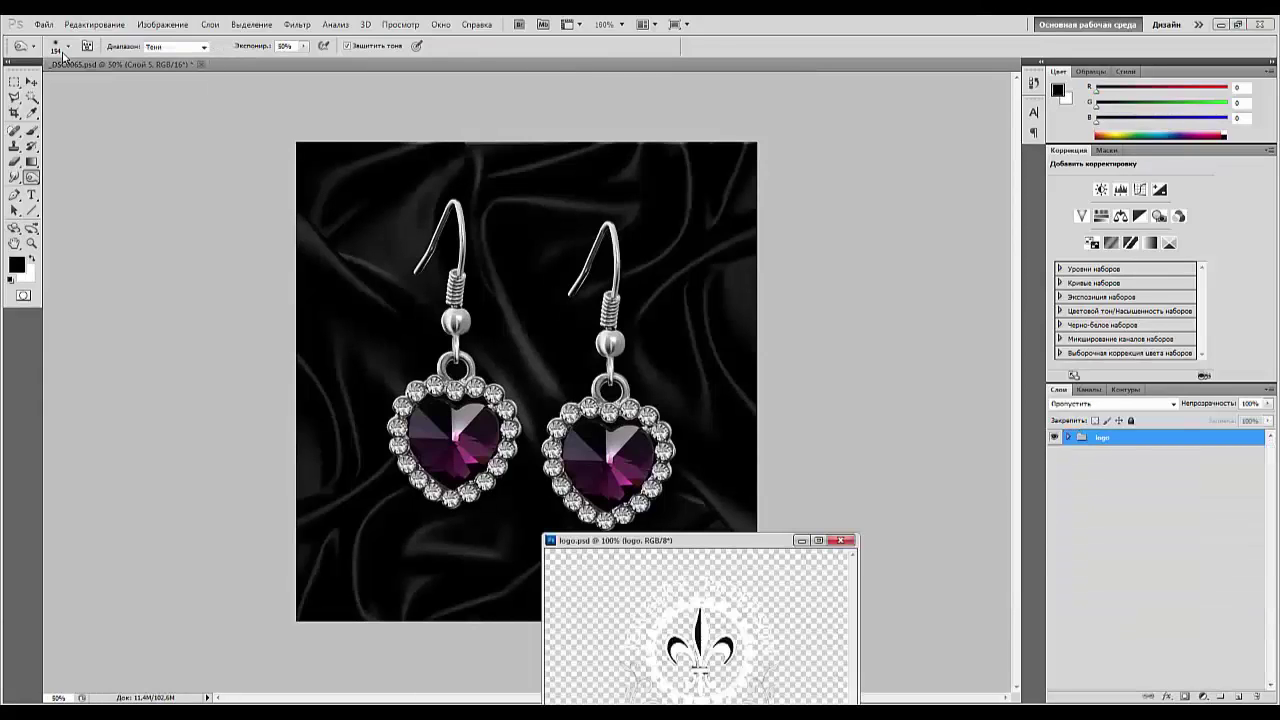
{"action": "key", "text": "v"}
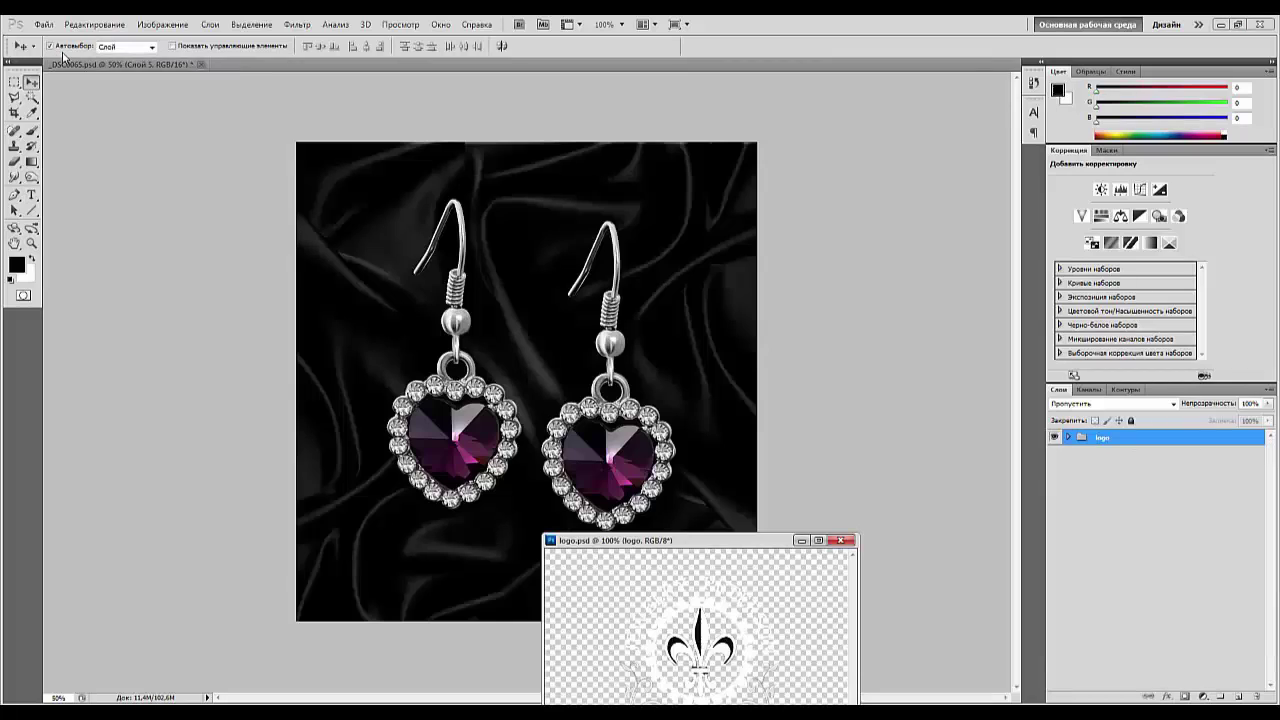
{"action": "left_click_drag", "start_coordinate": [700, 600], "coordinate": [650, 420]}
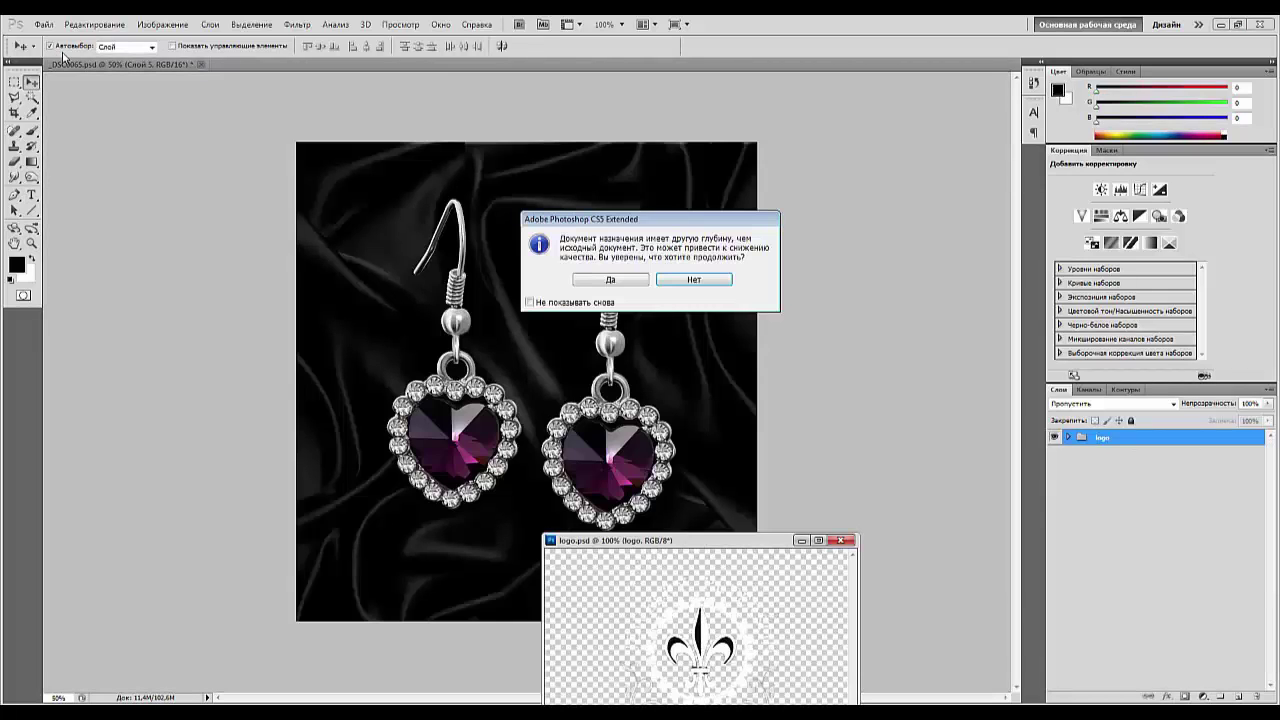
{"action": "key", "text": "y"}
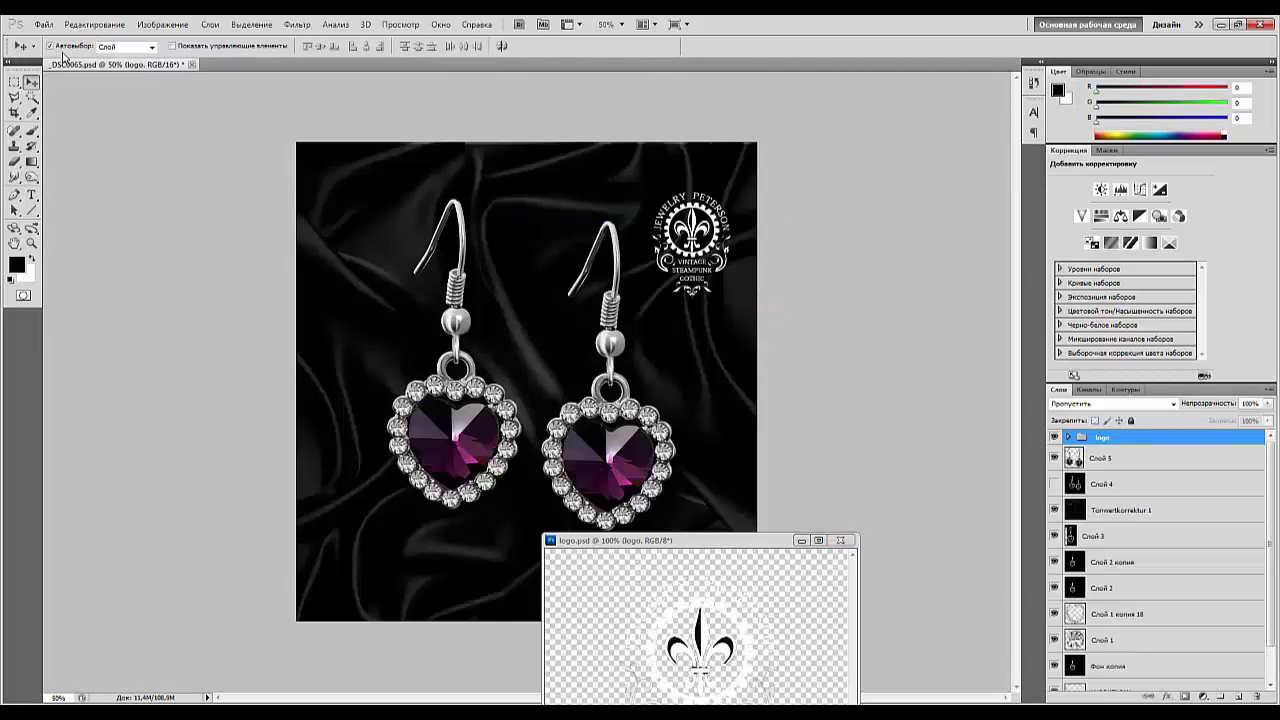
{"action": "key", "text": "ctrl+t"}
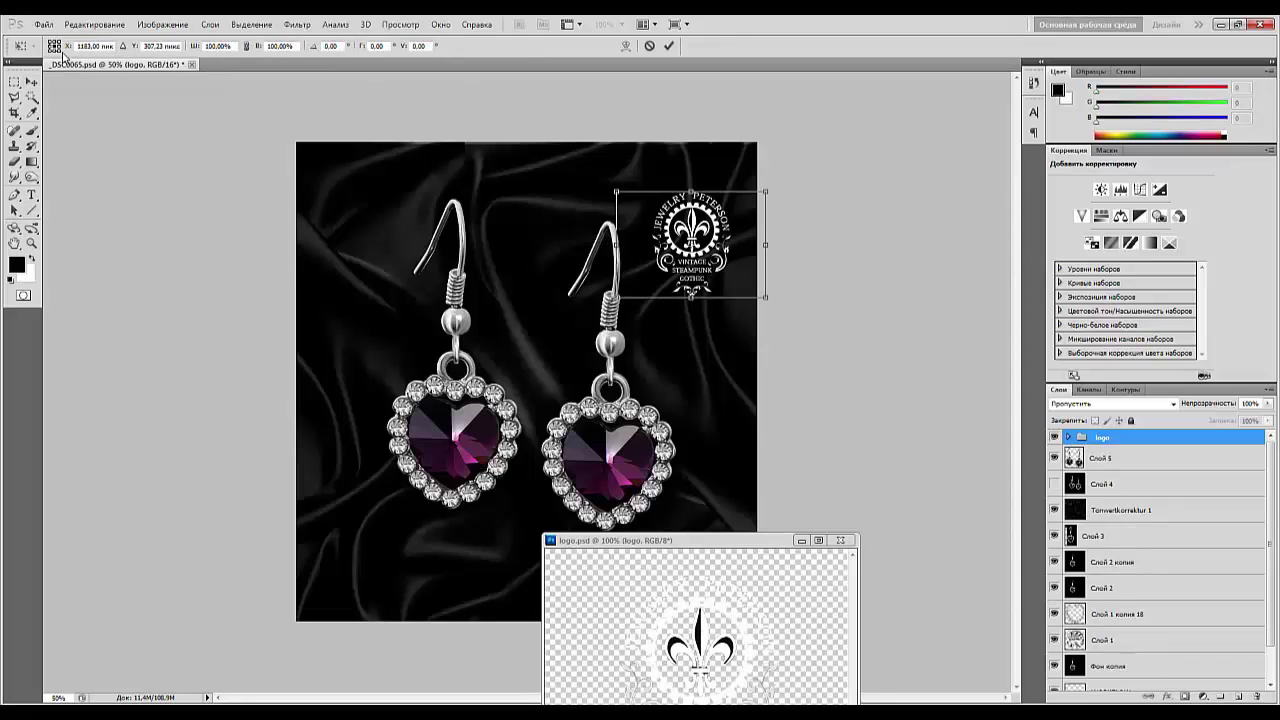
{"action": "left_click_drag", "start_coordinate": [616, 297], "coordinate": [661, 265]}
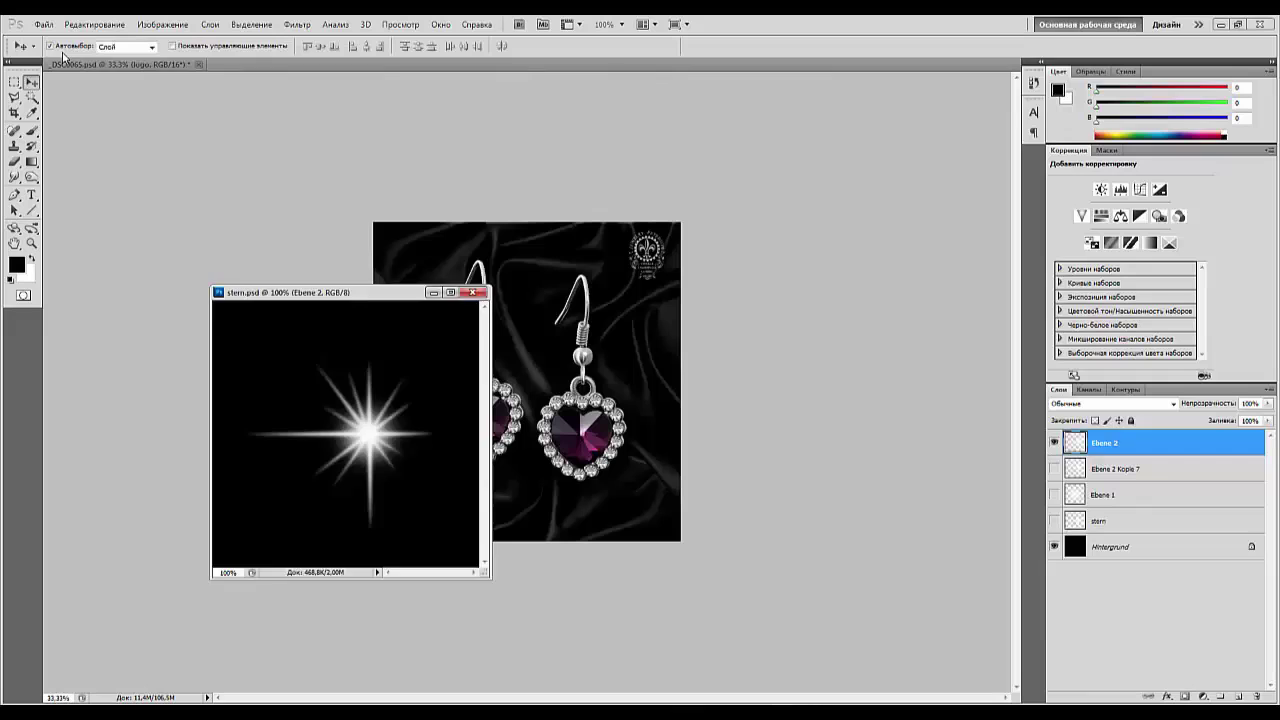
Copy the white star from stern.psd into the earring image, accepting the bit-depth conversion, and close stern.psd.
{"action": "left_click_drag", "start_coordinate": [300, 292], "coordinate": [165, 188]}
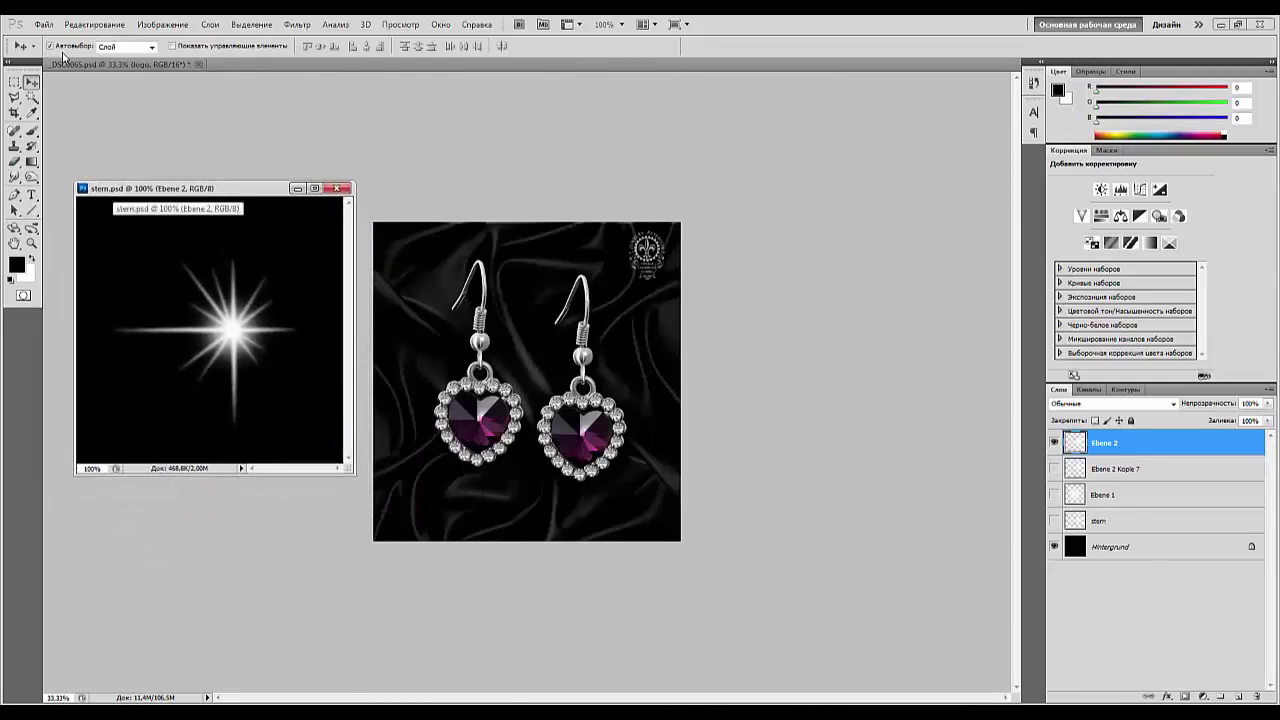
{"action": "left_click_drag", "start_coordinate": [232, 329], "coordinate": [480, 370]}
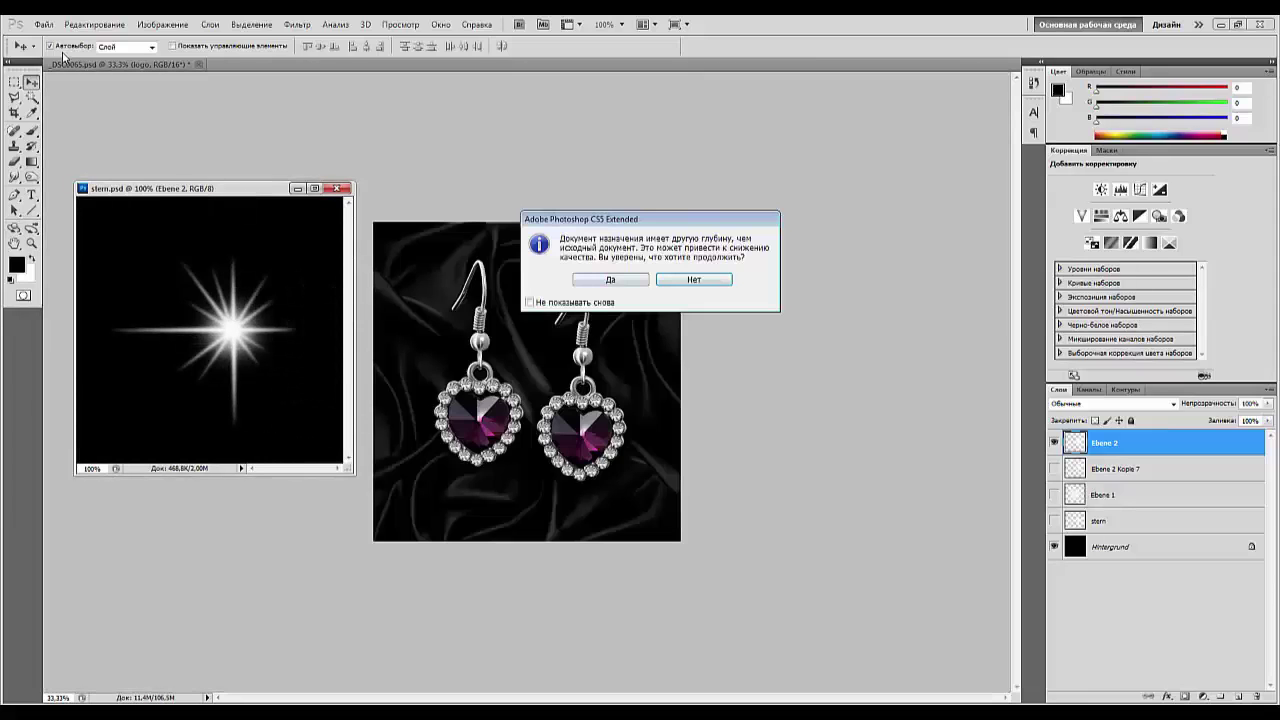
{"action": "key", "text": "Return"}
{"action": "key", "text": "Return"}
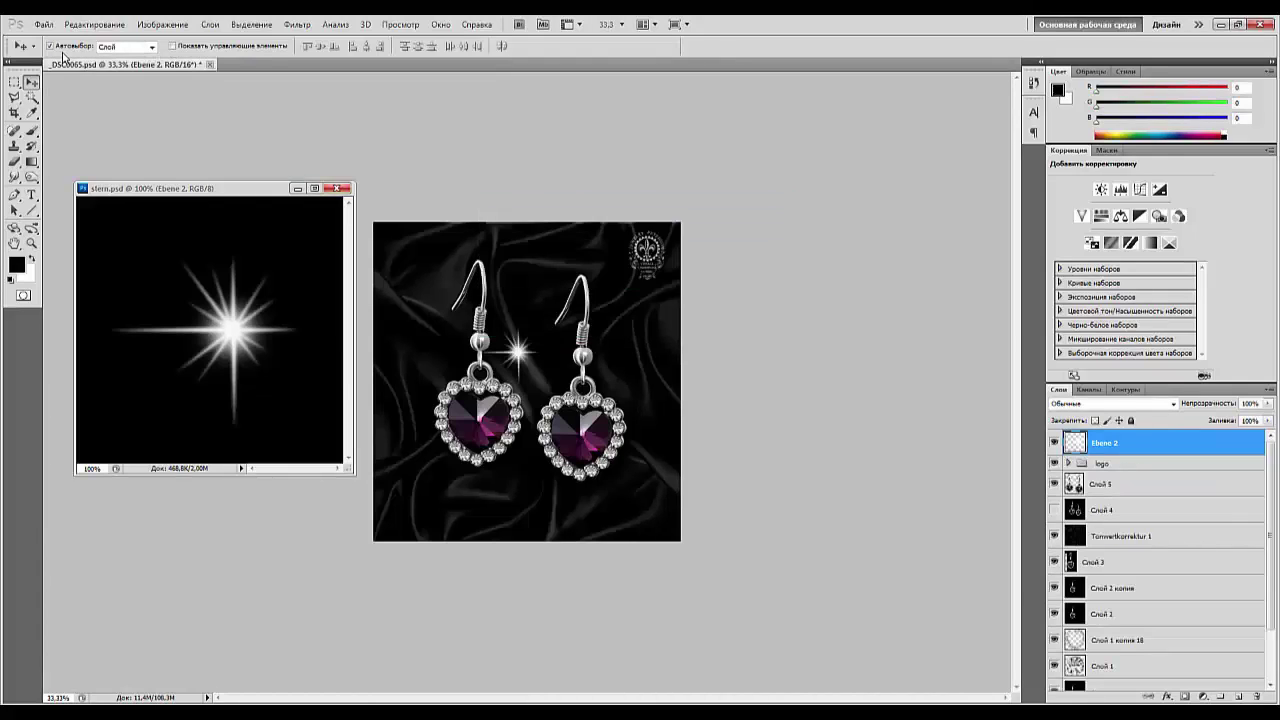
{"action": "key", "text": "ctrl+w"}
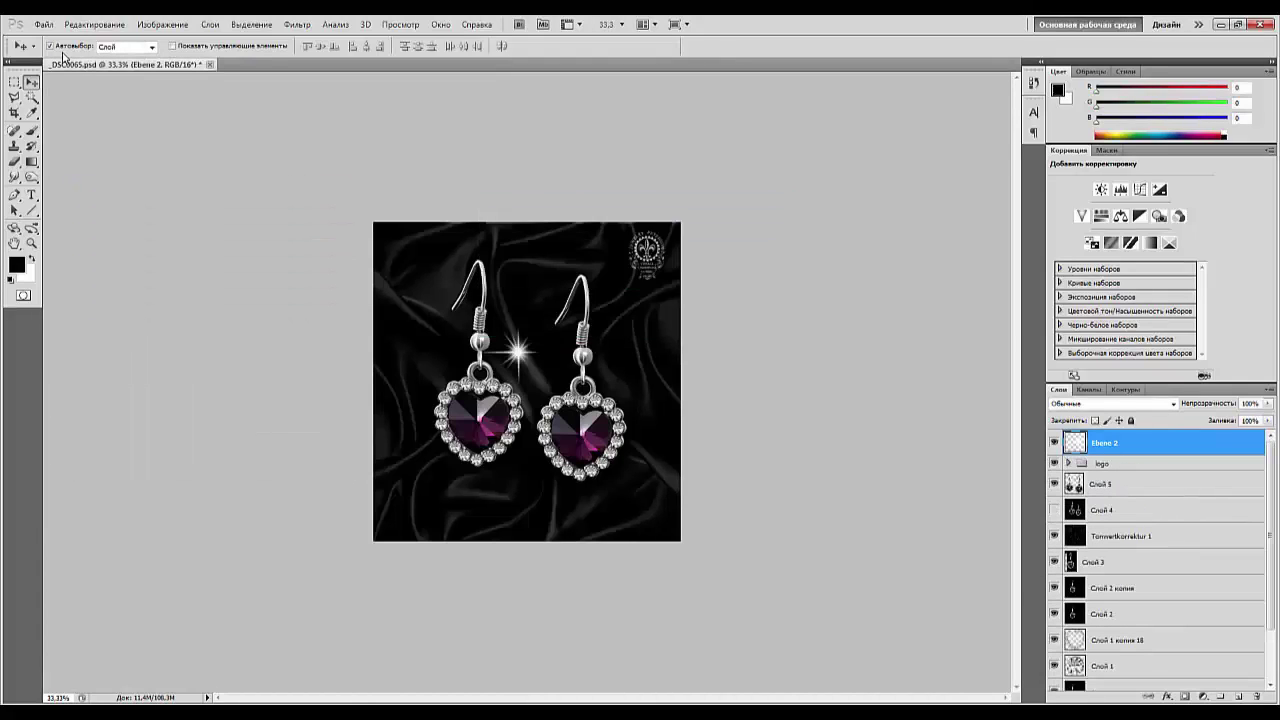
Shrink the star and place it on the upper left stone of the left earring.
{"action": "left_click_drag", "start_coordinate": [518, 352], "coordinate": [435, 398]}
{"action": "key", "text": "ctrl+t"}
{"action": "key", "text": "Return"}
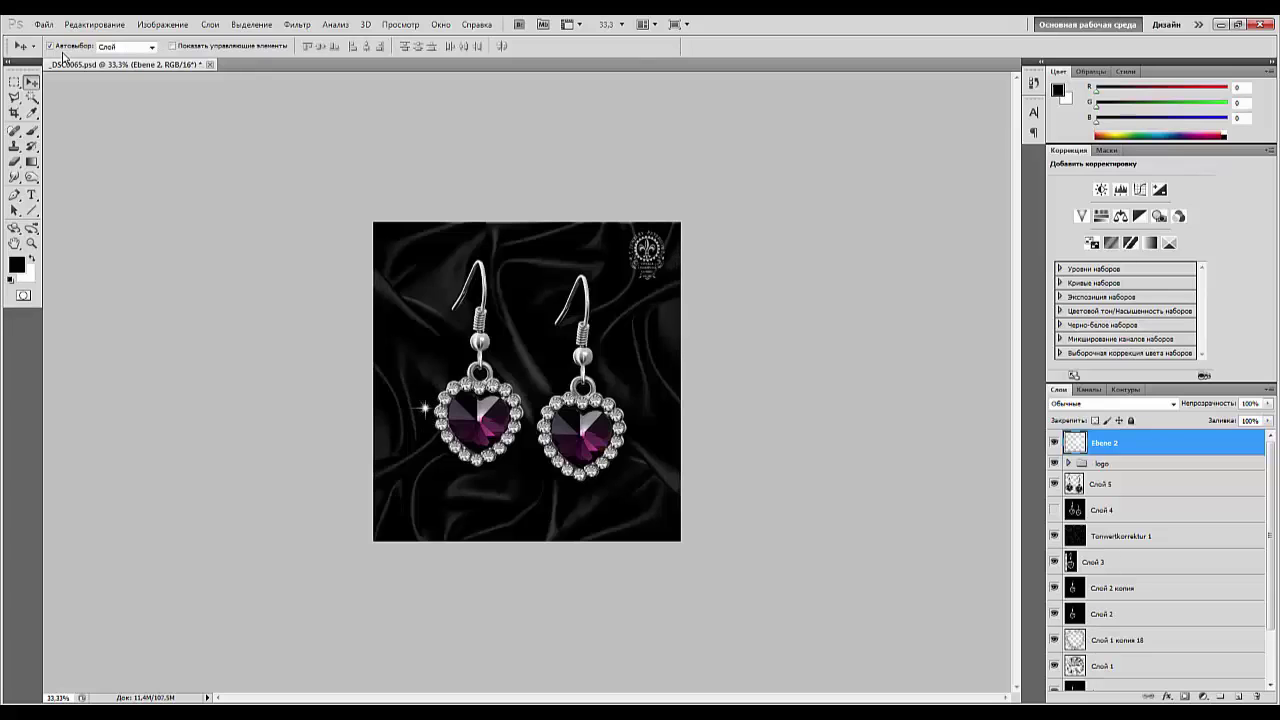
{"action": "key", "text": "ctrl+plus"}
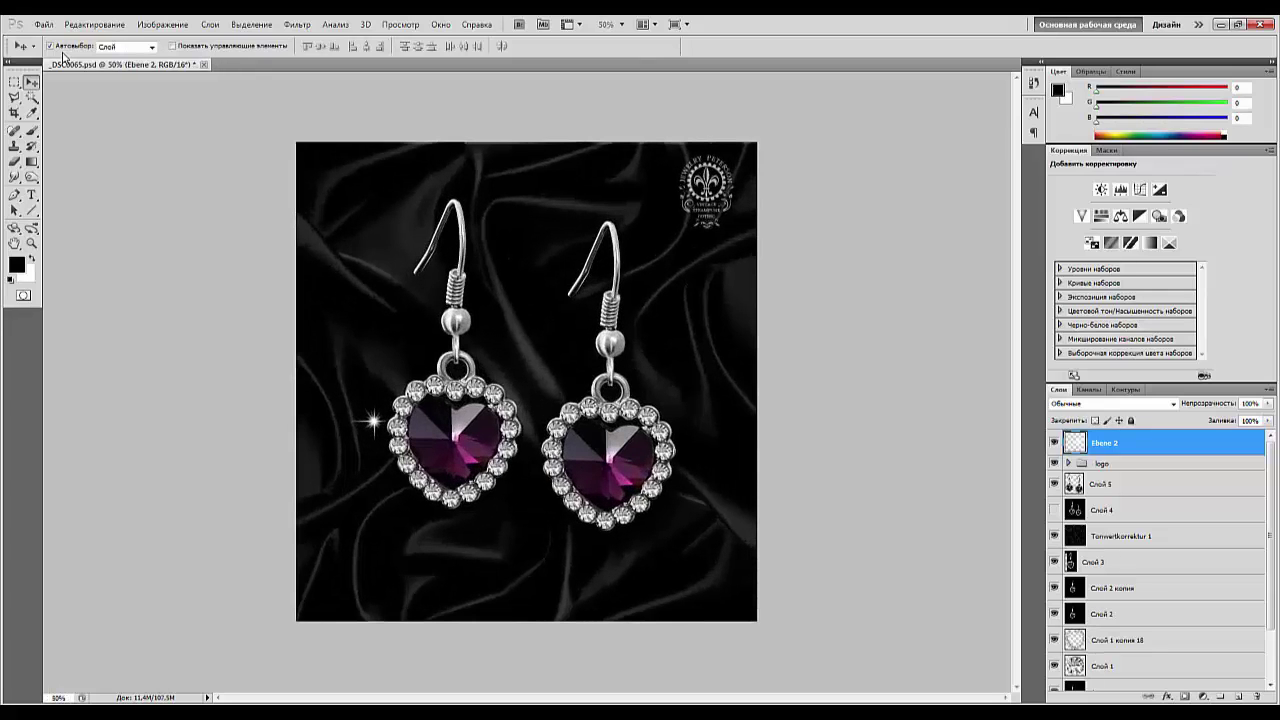
{"action": "left_click_drag", "start_coordinate": [374, 422], "coordinate": [402, 405]}
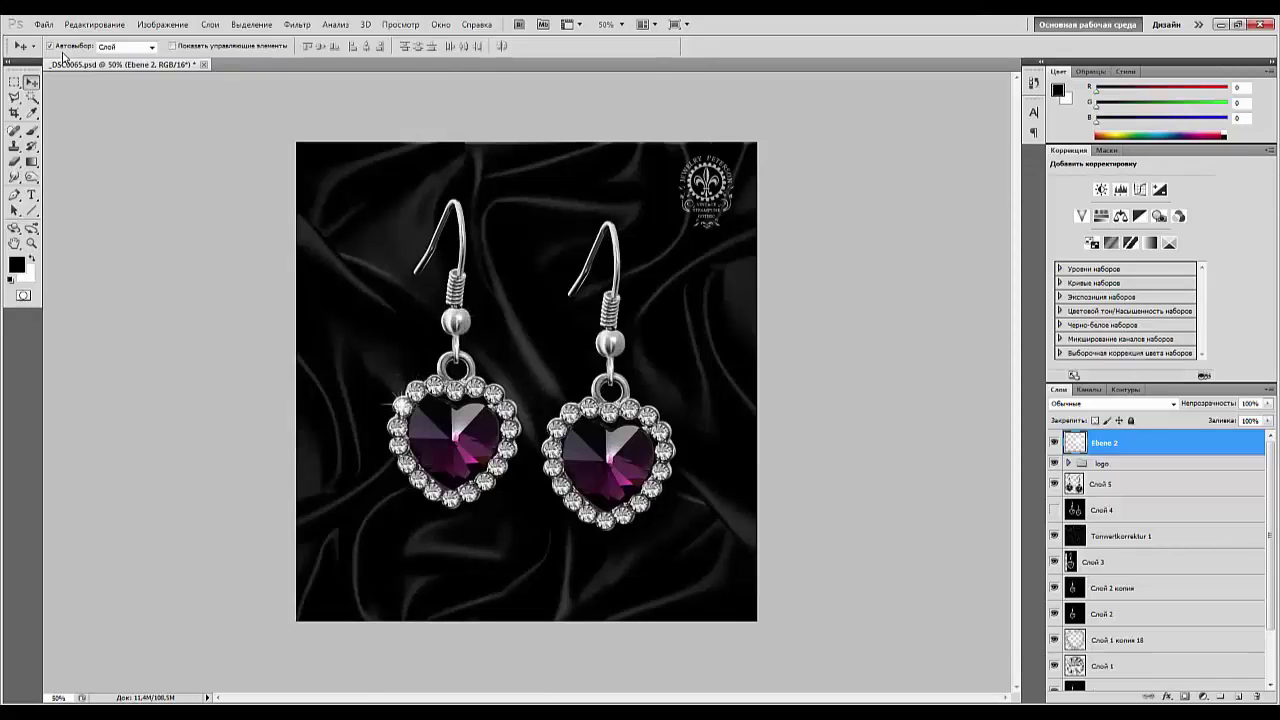
Duplicate the star and place the copy on the lower right stone of the right earring.
{"action": "key", "text": "shift+Down"}
{"action": "key", "text": "shift+Down"}
{"action": "key", "text": "shift+Down"}
{"action": "key", "text": "shift+Down"}
{"action": "key", "text": "shift+Down"}
{"action": "key", "text": "shift+Down"}
{"action": "key", "text": "shift+Down"}
{"action": "key", "text": "shift+Down"}
{"action": "key", "text": "shift+Down"}
{"action": "key", "text": "shift+Down"}
{"action": "key", "text": "shift+Down"}
{"action": "key", "text": "shift+Down"}
{"action": "key", "text": "shift+Down"}
{"action": "key", "text": "shift+Down"}
{"action": "key", "text": "shift+Down"}
{"action": "key", "text": "shift+Down"}
{"action": "key", "text": "shift+Down"}
{"action": "key", "text": "shift+Down"}
{"action": "key", "text": "shift+Down"}
{"action": "key", "text": "shift+Right"}
{"action": "key", "text": "shift+Right"}
{"action": "key", "text": "shift+Right"}
{"action": "key", "text": "shift+Right"}
{"action": "key", "text": "shift+Right"}
{"action": "key", "text": "shift+Right"}
{"action": "key", "text": "shift+Right"}
{"action": "key", "text": "shift+Right"}
{"action": "key", "text": "shift+Right"}
{"action": "key", "text": "shift+Right"}
{"action": "key", "text": "shift+Right"}
{"action": "key", "text": "shift+Right"}
{"action": "key", "text": "shift+Right"}
{"action": "key", "text": "shift+Right"}
{"action": "key", "text": "shift+Right"}
{"action": "key", "text": "shift+Right"}
{"action": "key", "text": "shift+Right"}
{"action": "key", "text": "shift+Right"}
{"action": "key", "text": "shift+Right"}
{"action": "key", "text": "shift+Right"}
{"action": "key", "text": "ctrl+j"}
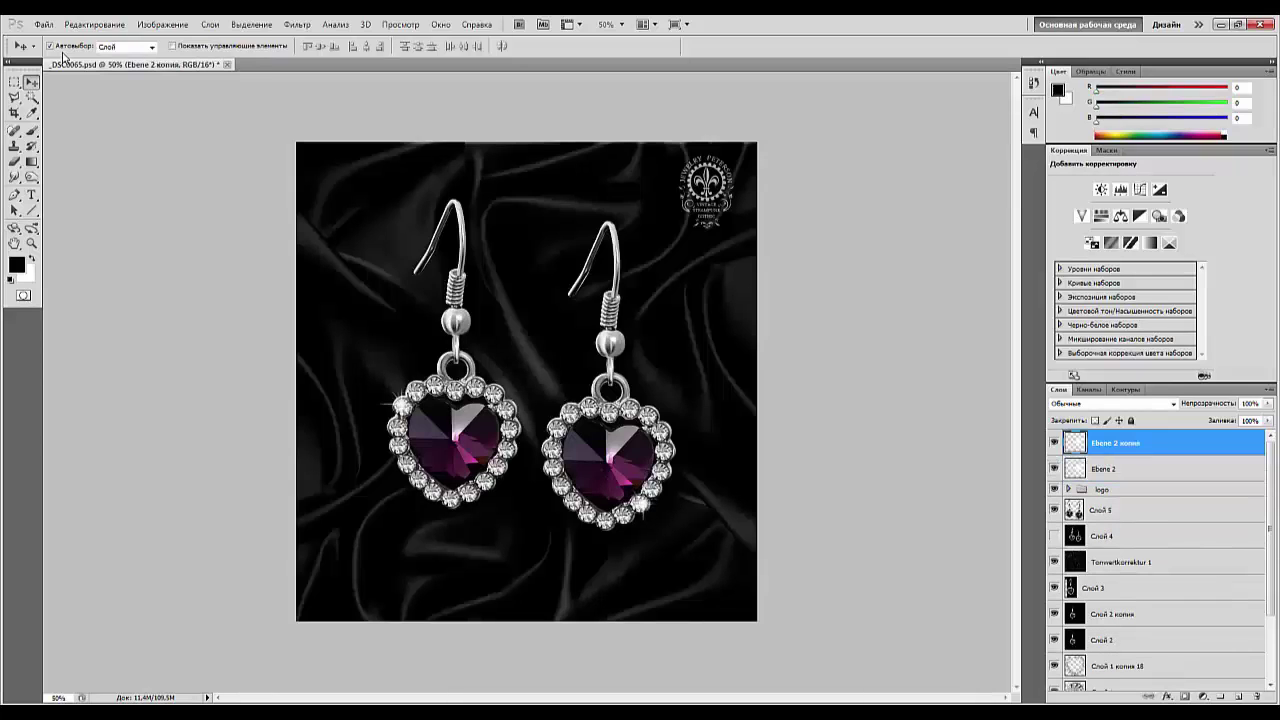
{"action": "key", "text": "ctrl+minus"}
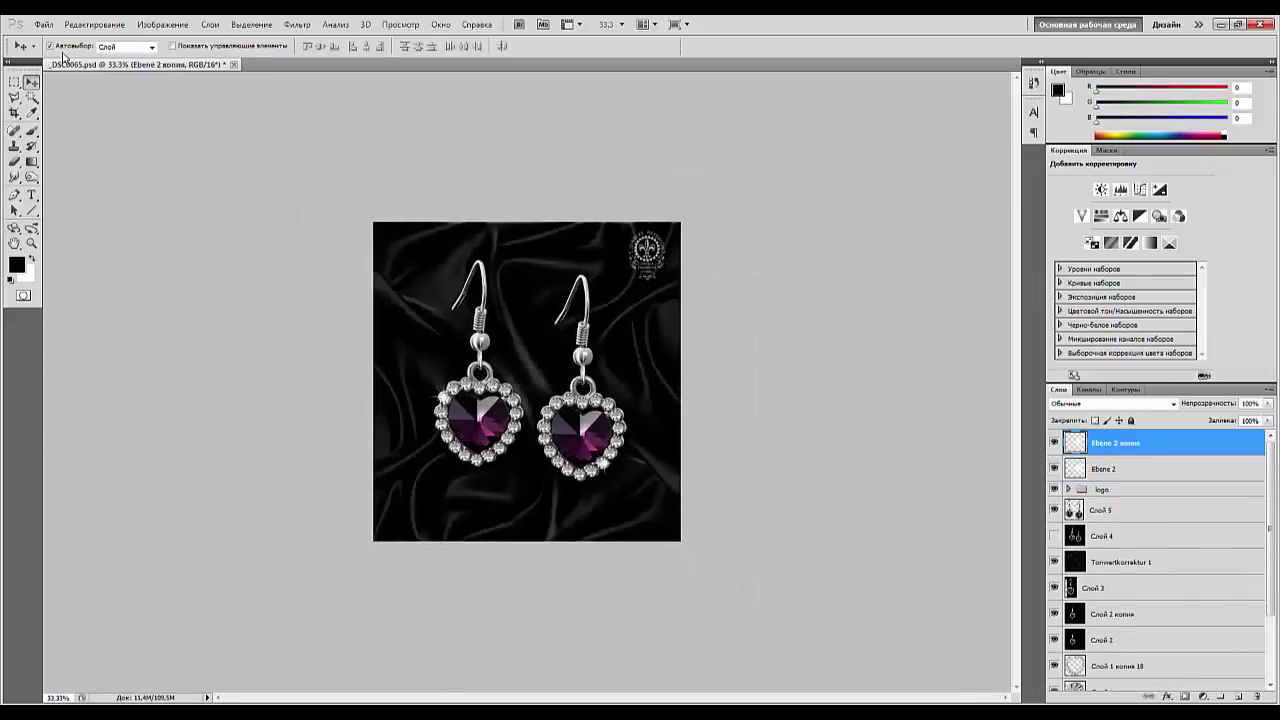